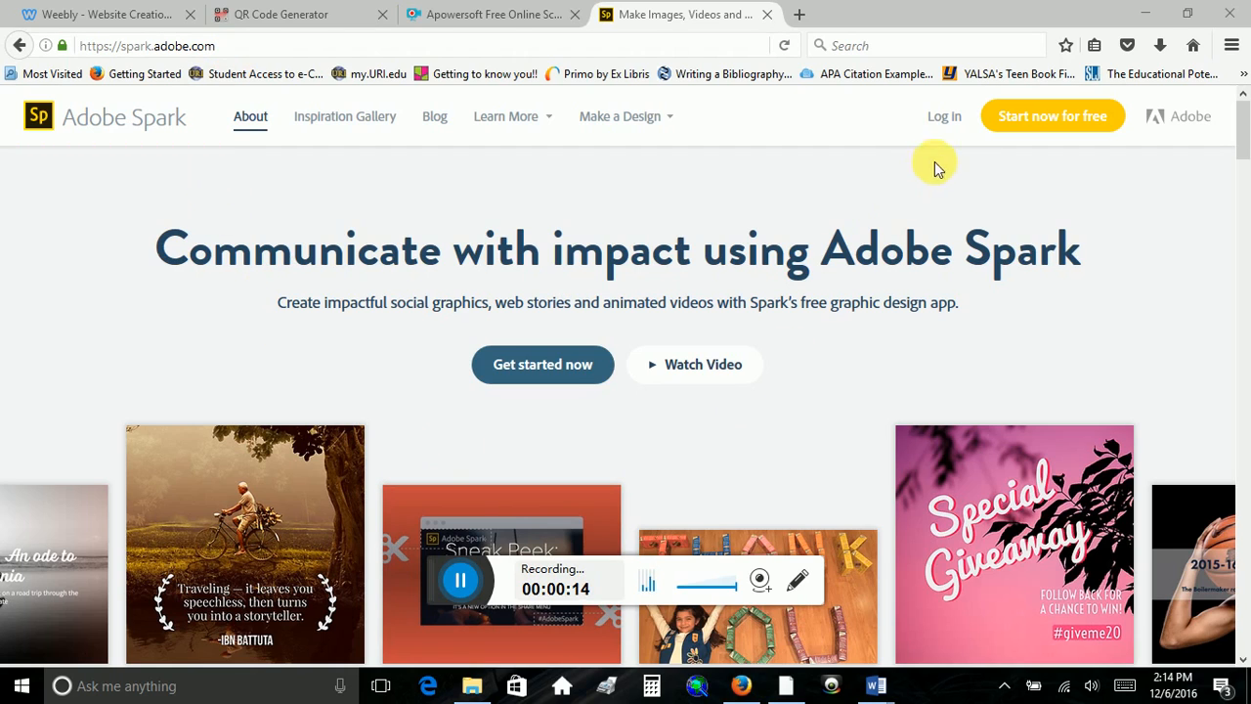
# Step: Log in to Adobe Spark with the Google account
pyautogui.click(1061, 125)
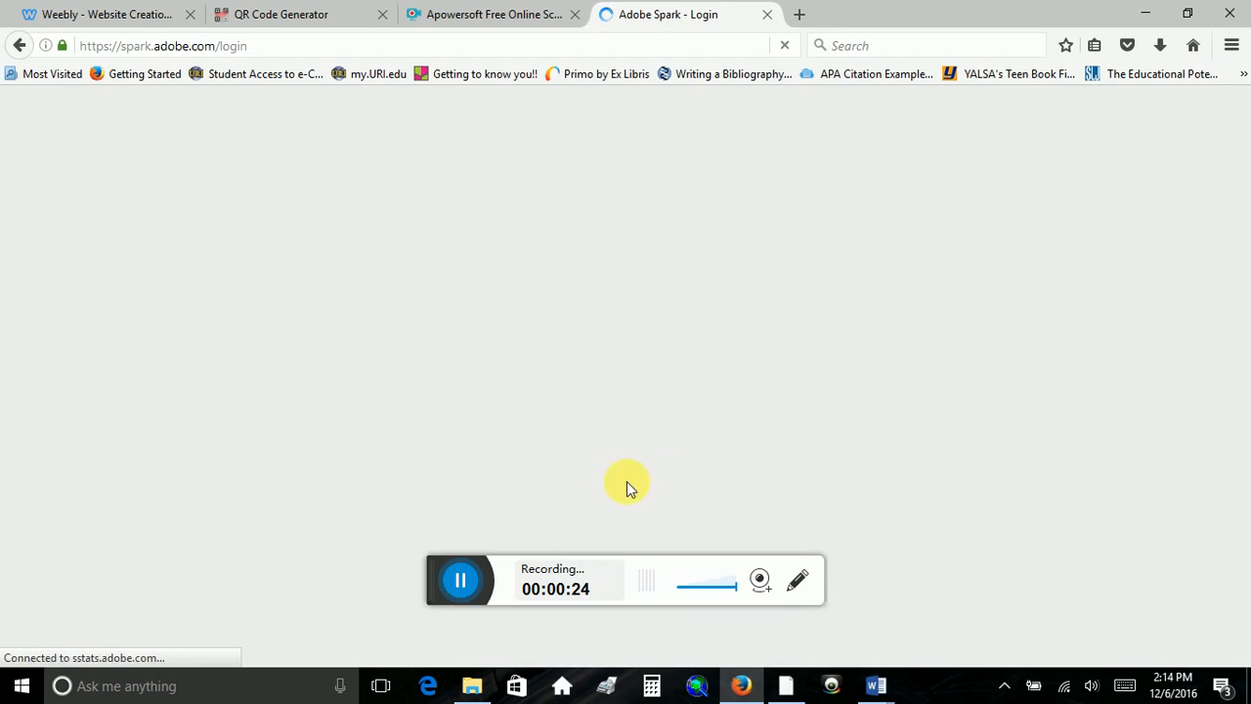
pyautogui.moveTo(439, 599); pyautogui.dragTo(457, 696)
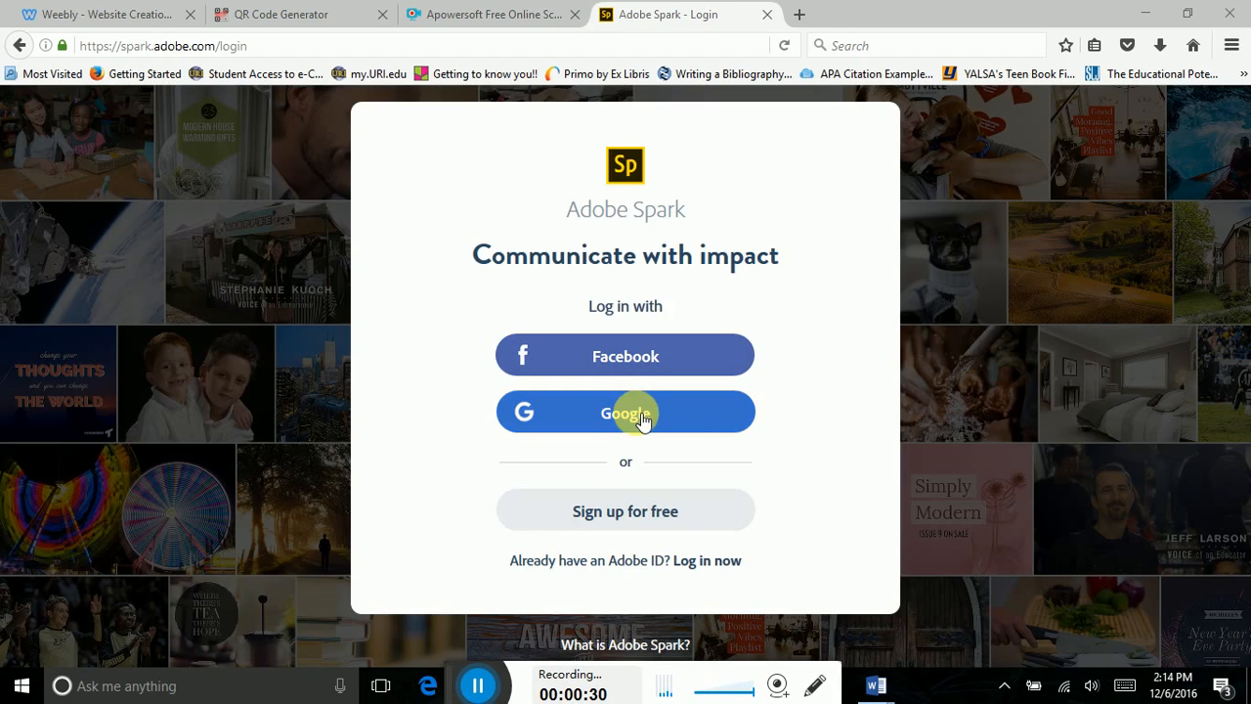
pyautogui.click(622, 416)
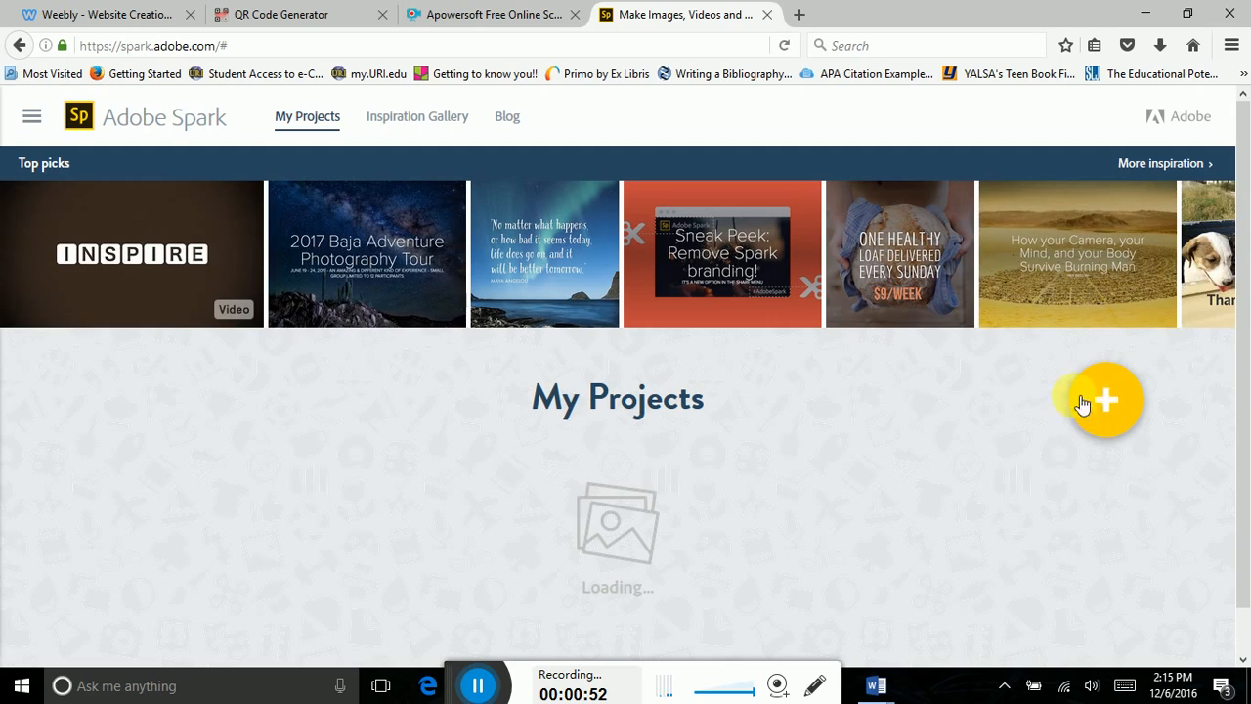
# Step: Create a new video project titled "Book Trailer"
pyautogui.click(1099, 410)
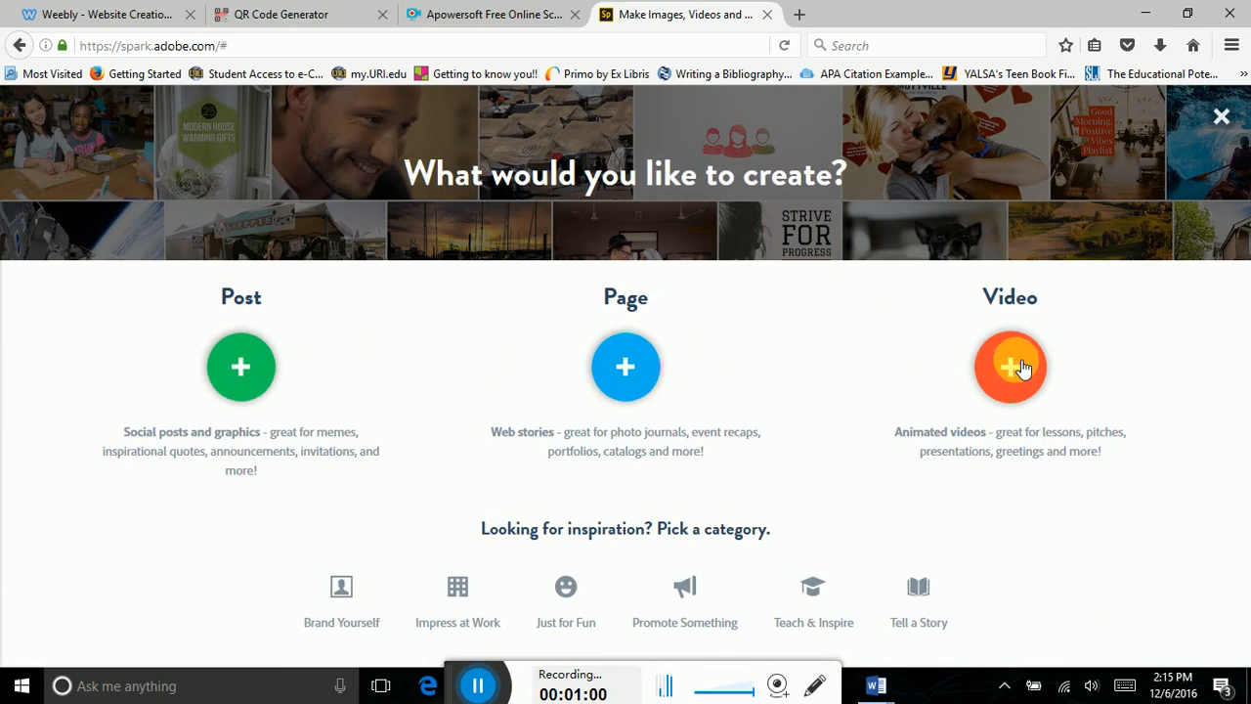
pyautogui.click(1015, 368)
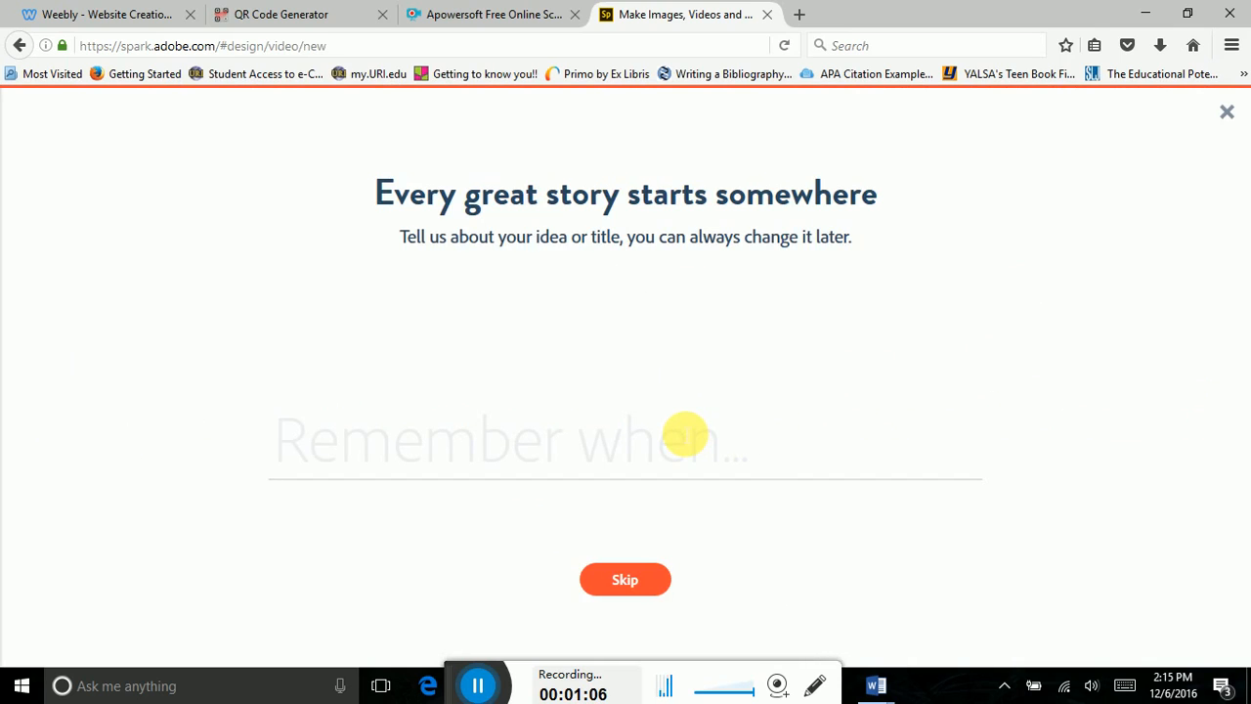
pyautogui.write('Boo')
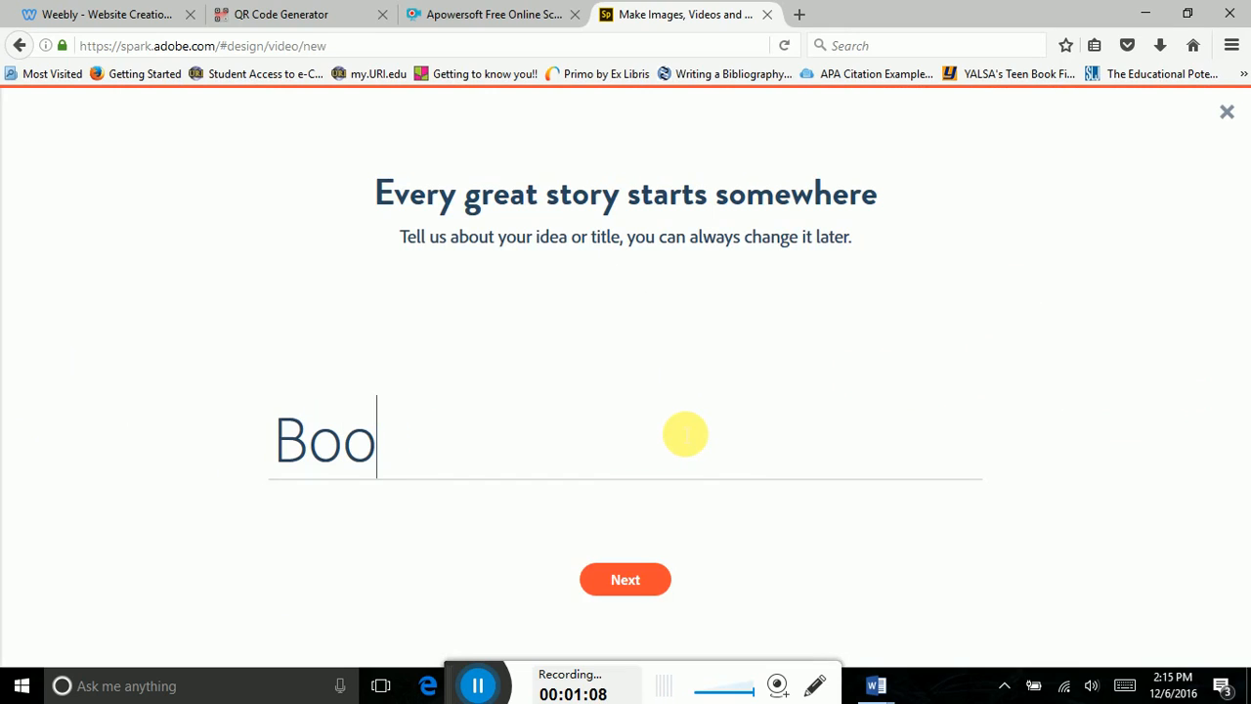
pyautogui.write('k Trailer')
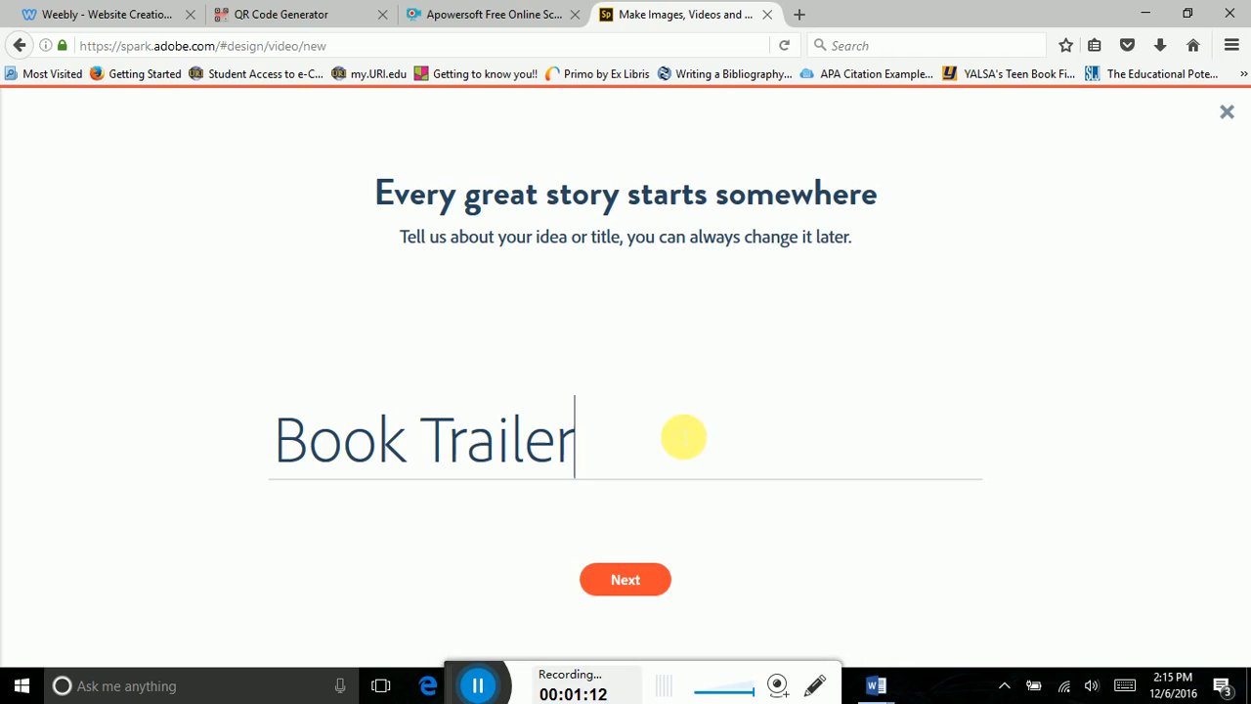
pyautogui.click(637, 587)
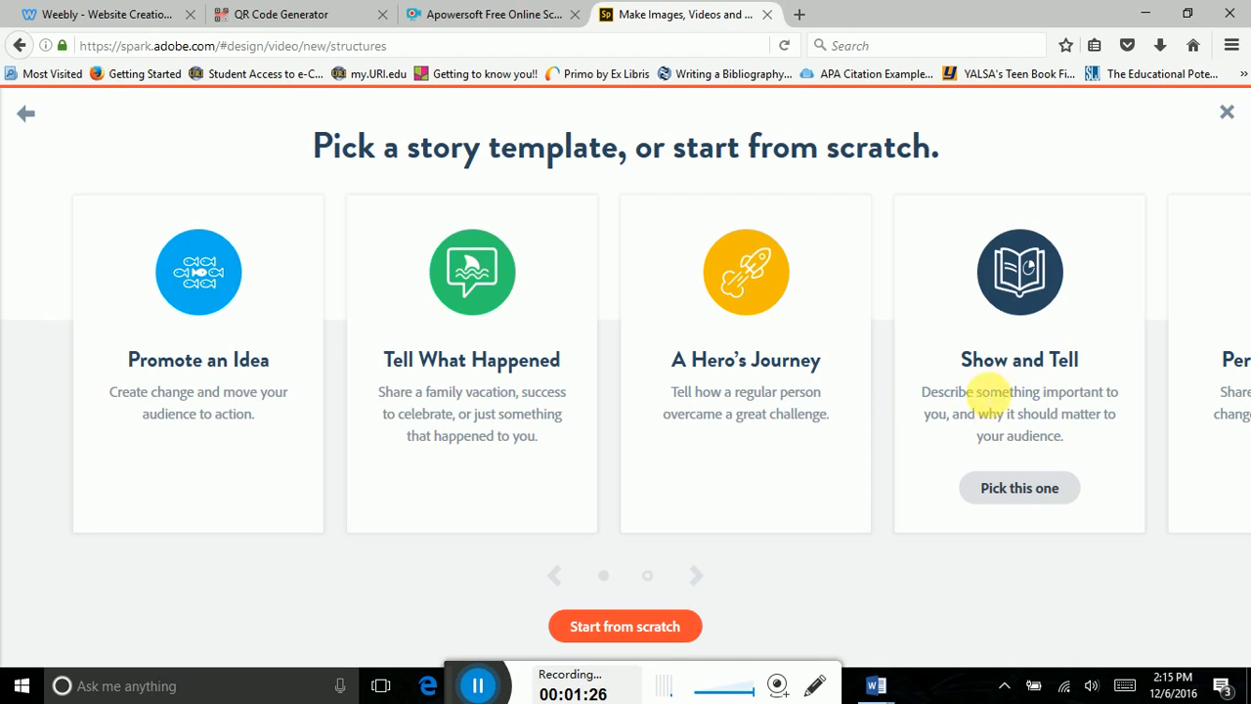
# Step: Base the video on the Show and Tell story template, dismiss the quick tips, and apply the Candy theme
pyautogui.click(1020, 491)
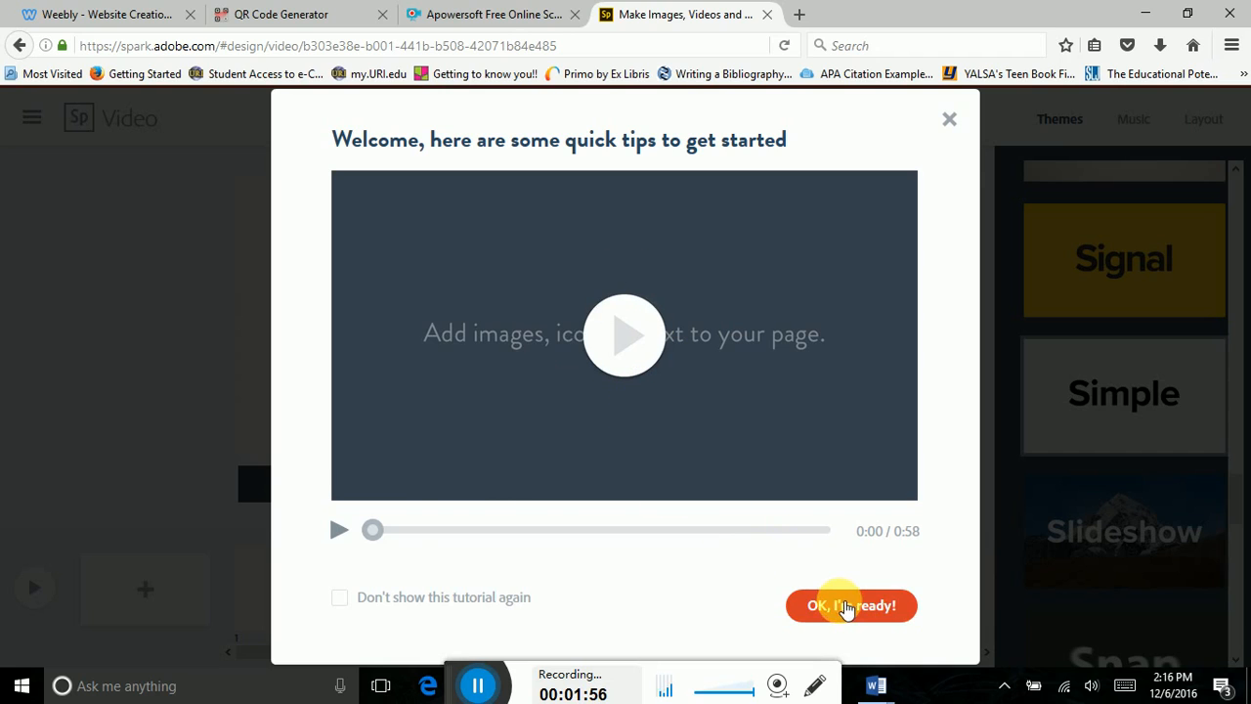
pyautogui.click(843, 607)
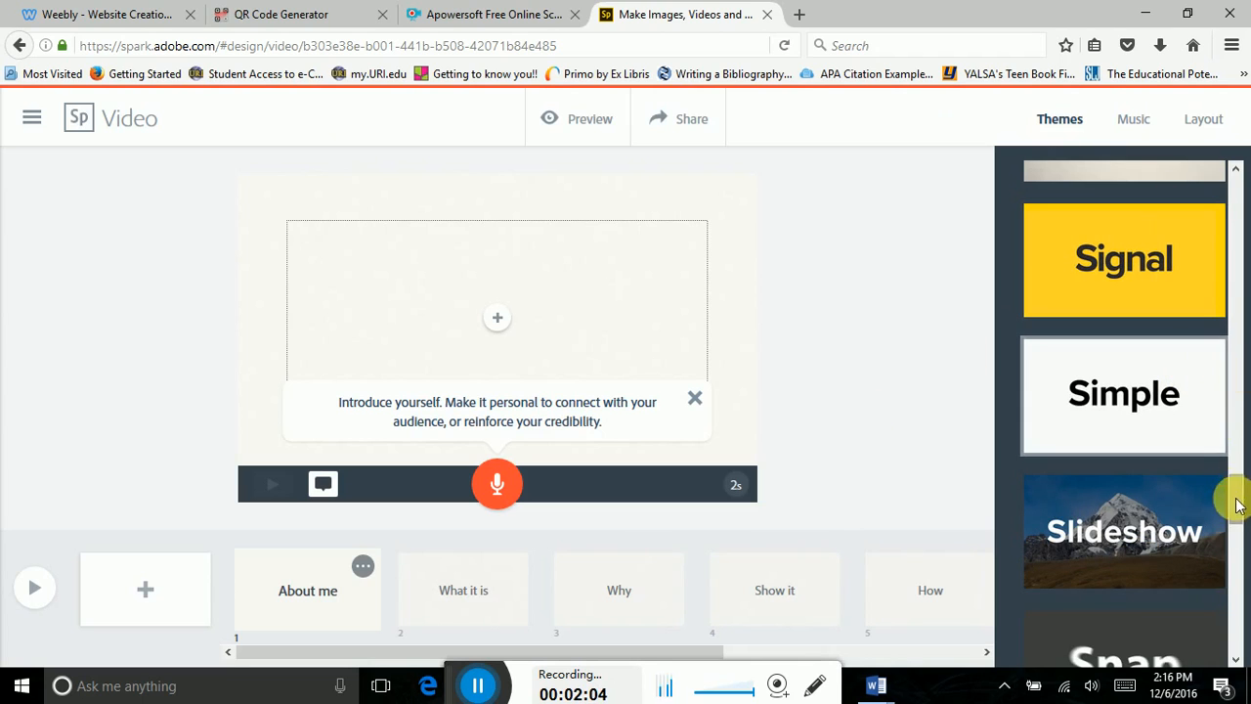
pyautogui.moveTo(1237, 506); pyautogui.dragTo(1238, 196)
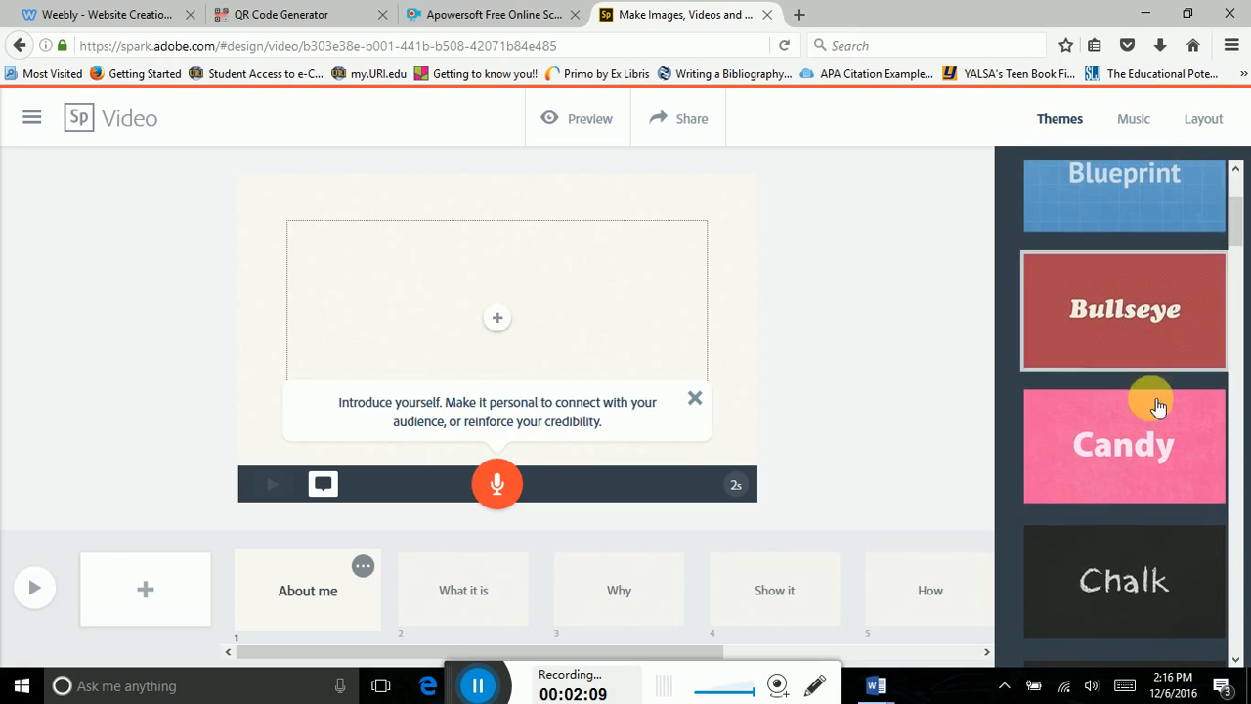
pyautogui.click(1090, 447)
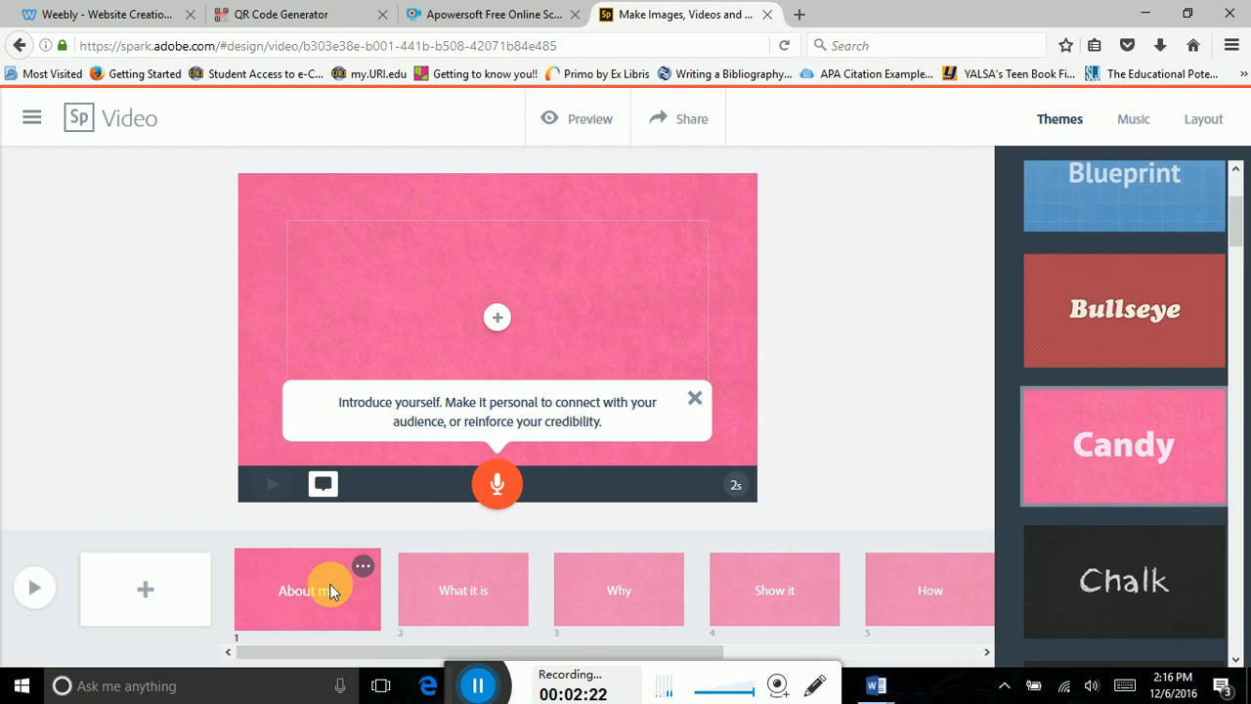
# Step: Add the book cover photo "earthbutt" from the LPLE_Project folder to the first slide
pyautogui.click(495, 320)
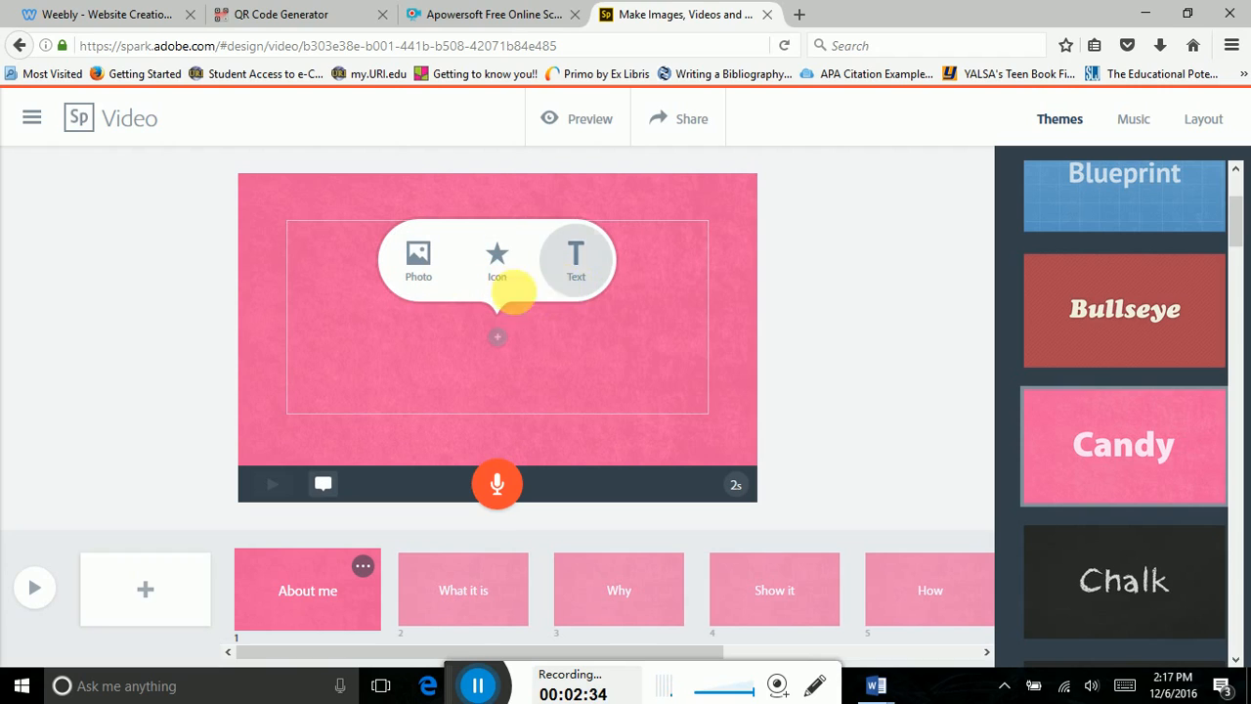
pyautogui.click(419, 276)
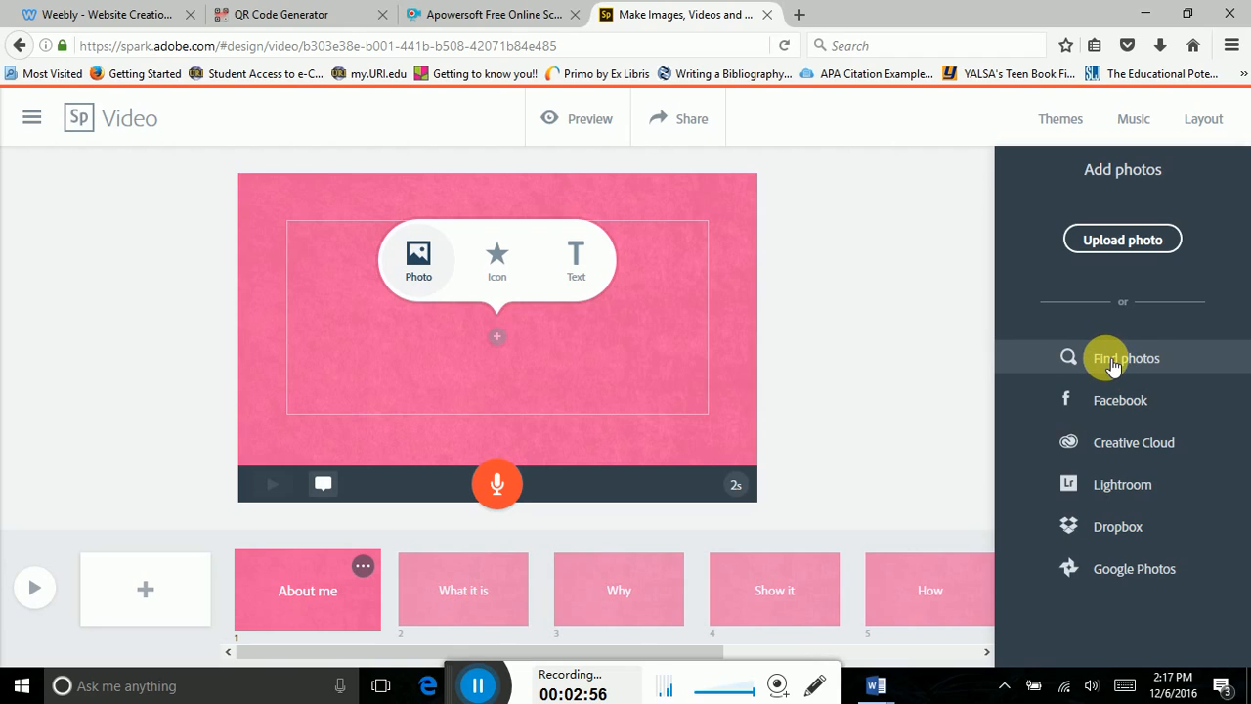
pyautogui.click(1113, 362)
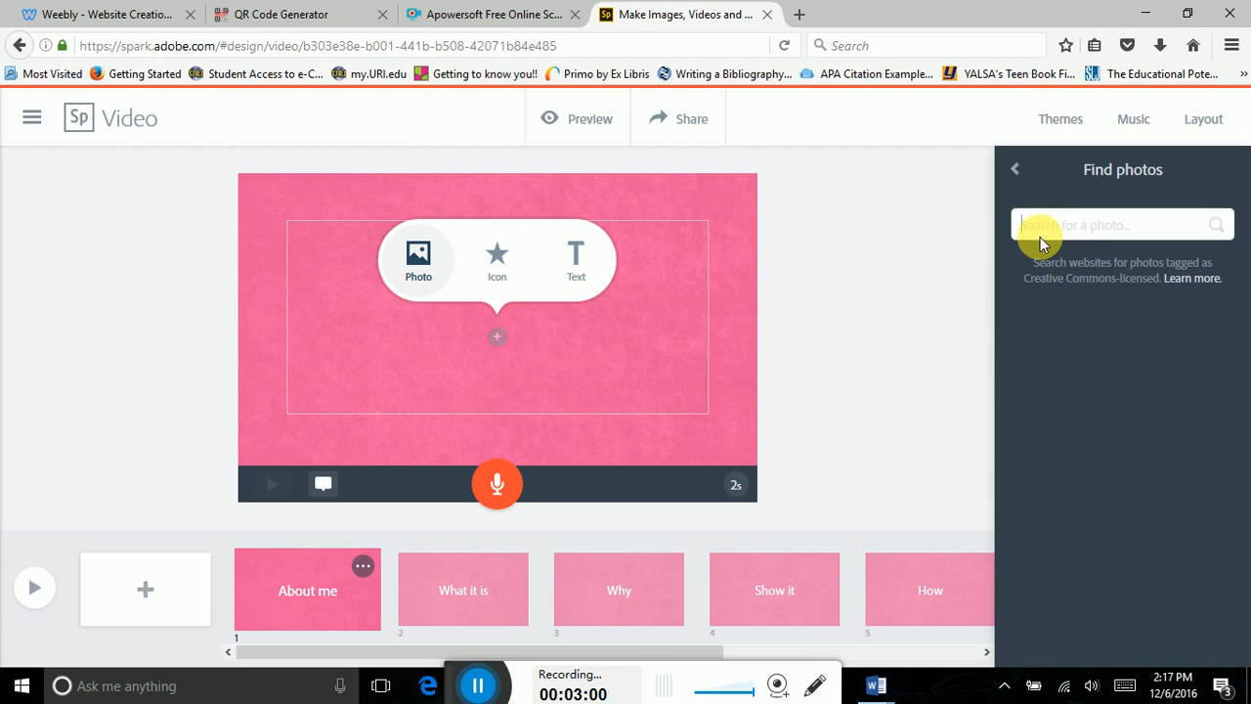
pyautogui.click(1018, 173)
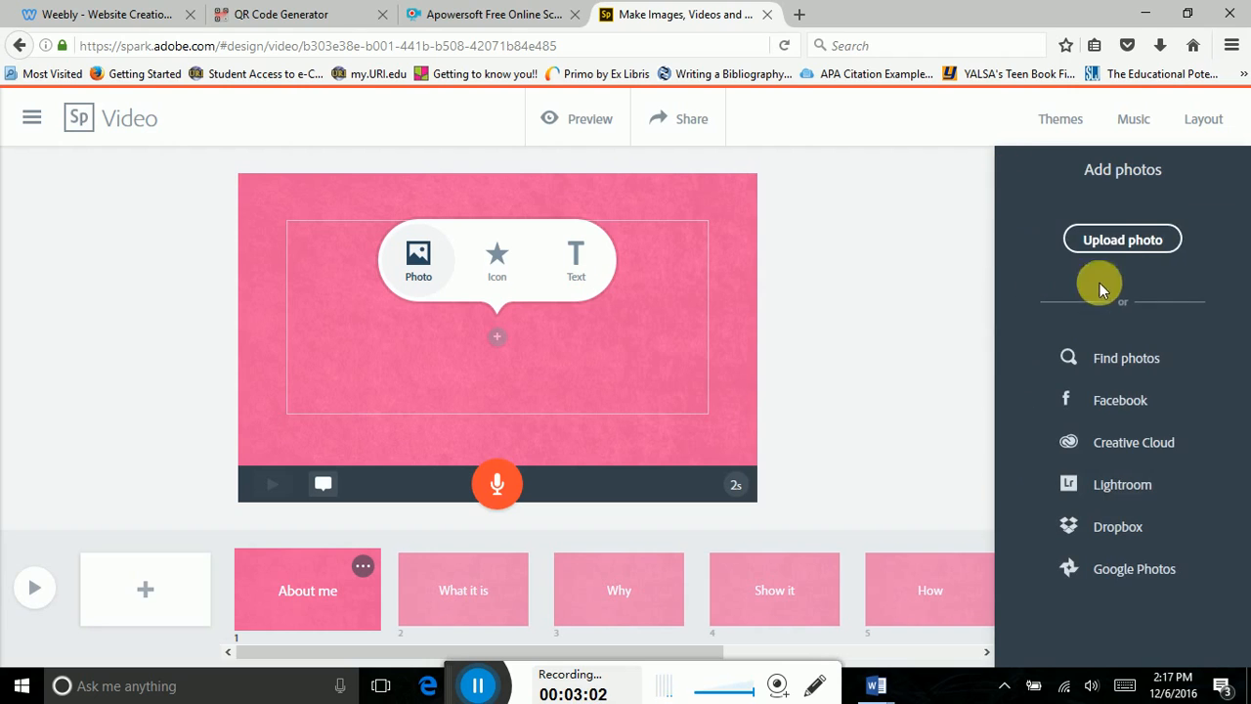
pyautogui.click(1114, 244)
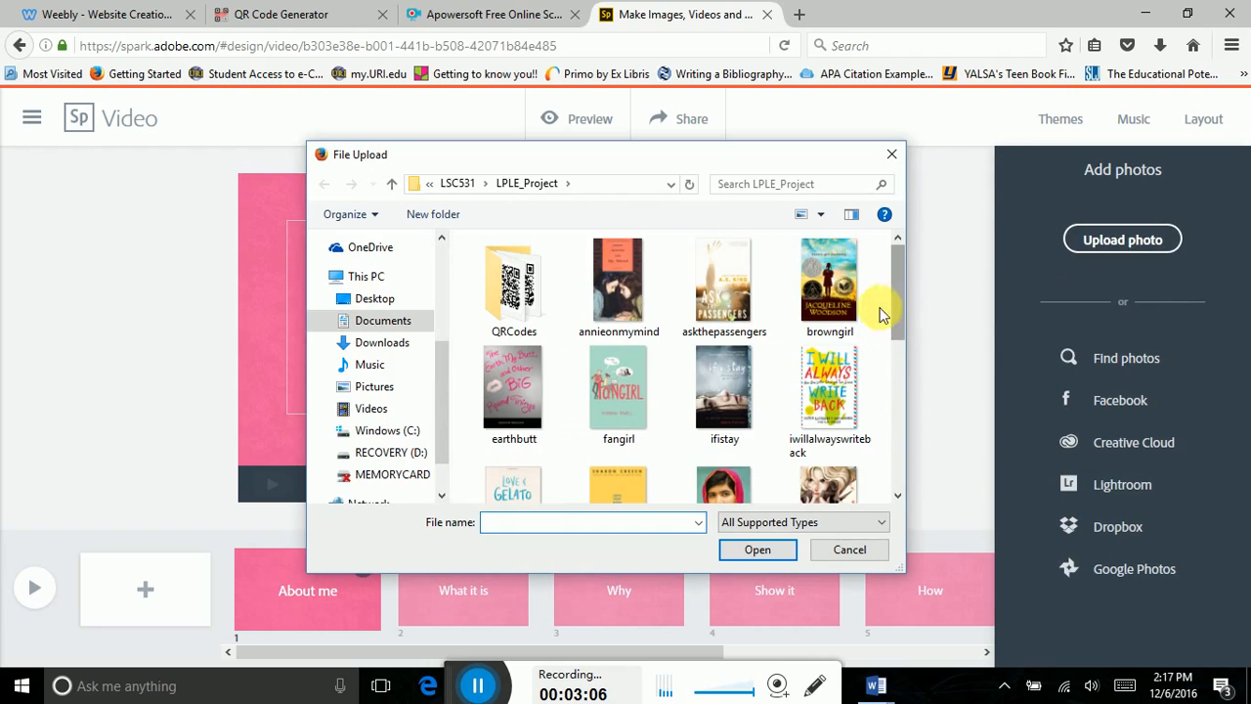
pyautogui.click(510, 408)
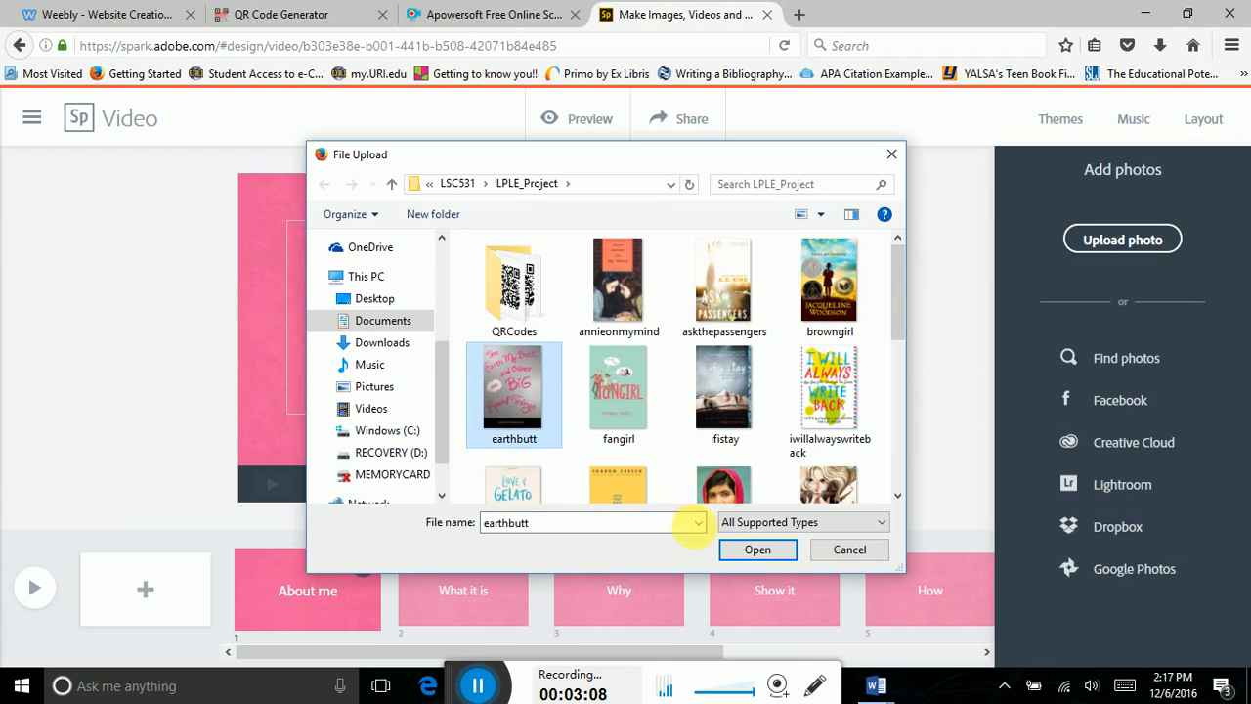
pyautogui.click(759, 554)
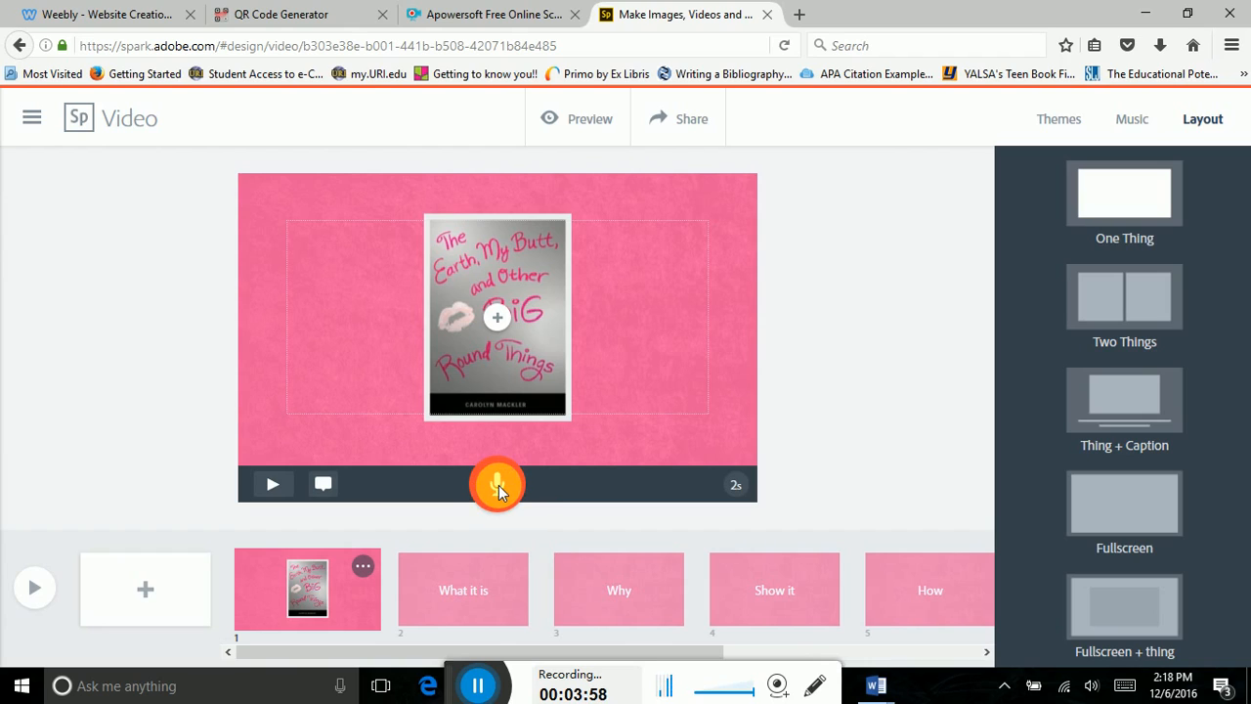
# Step: Share the Realtek microphone with the site, then record a voice narration for the first slide and play it back
pyautogui.click(497, 485)
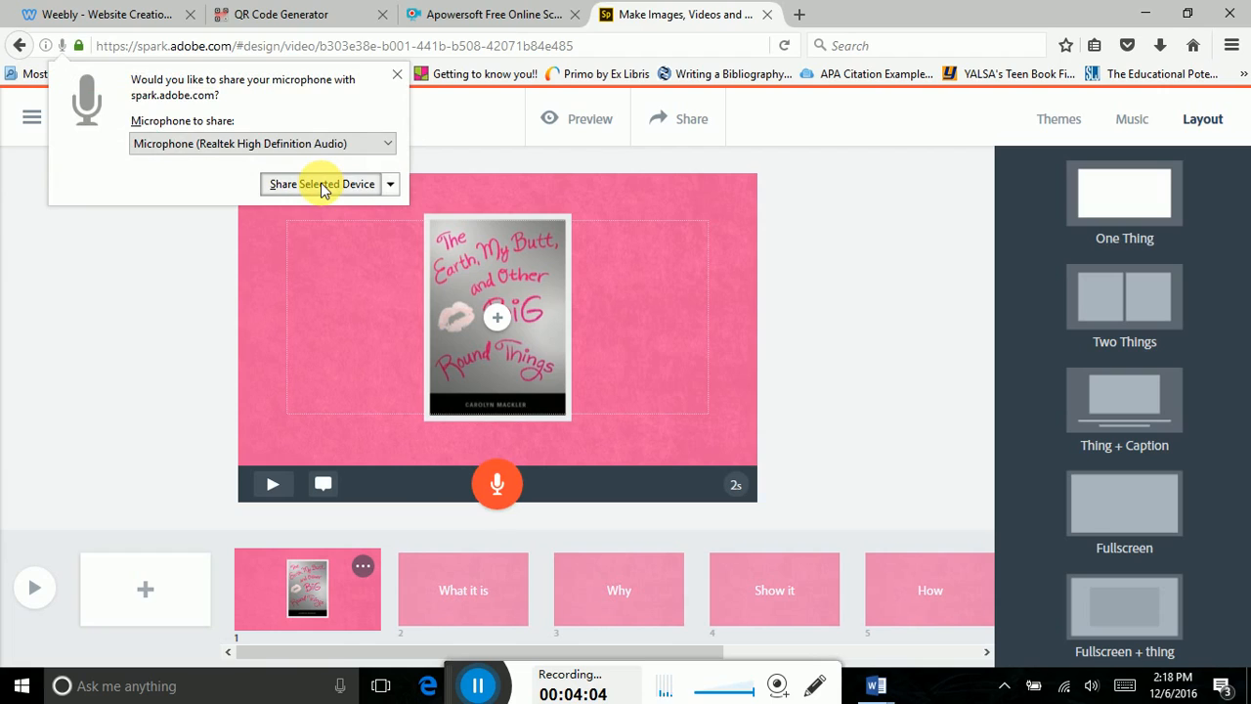
pyautogui.click(323, 185)
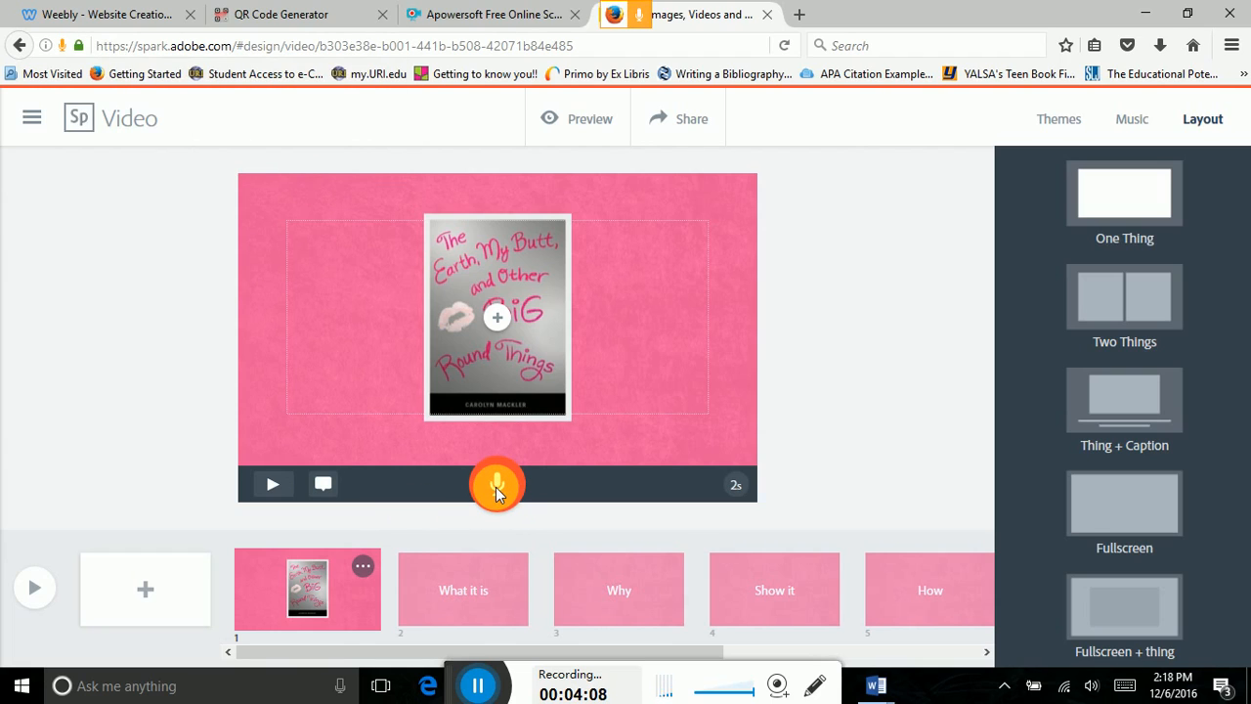
pyautogui.moveTo(496, 487); pyautogui.dragTo(496, 486)
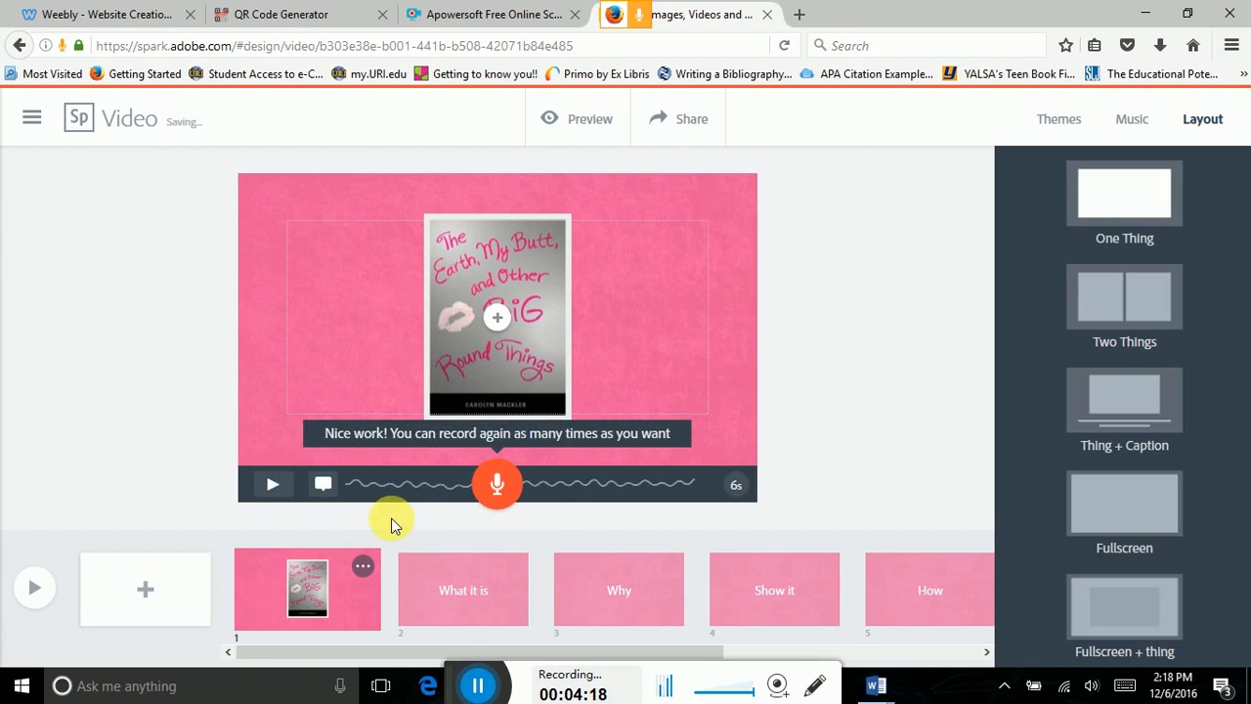
pyautogui.click(273, 487)
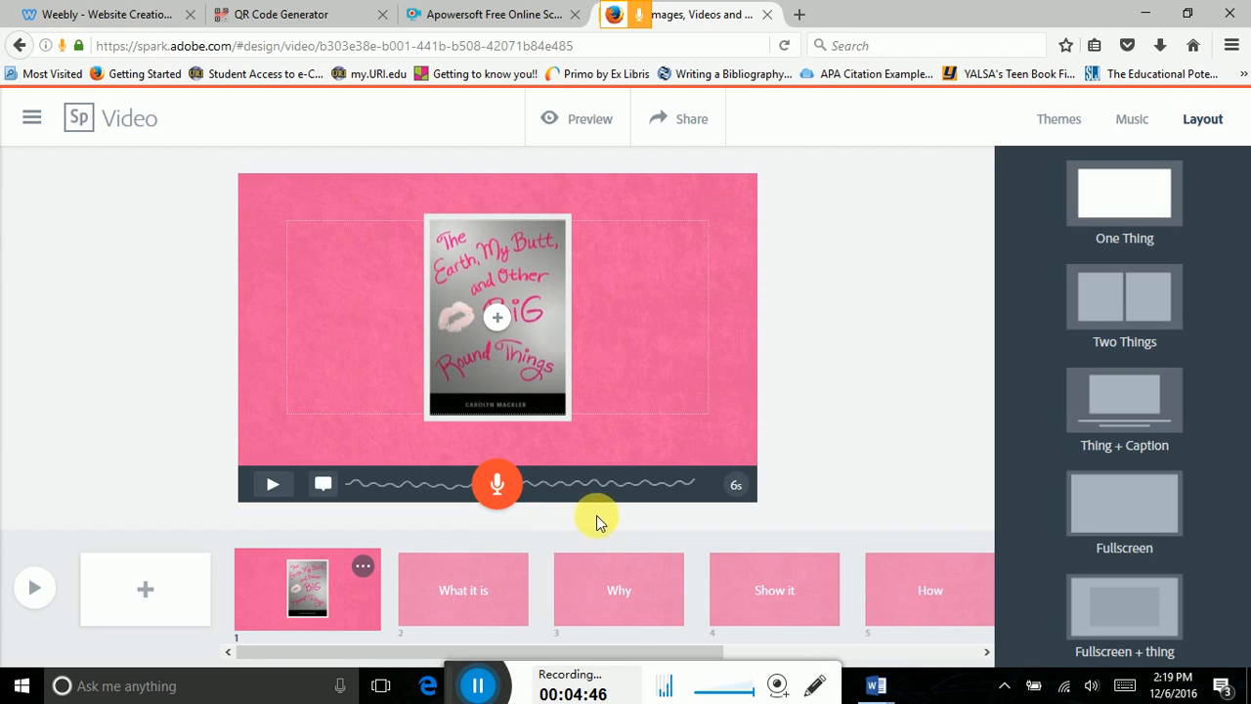
# Step: Listen to previews of the music tracks Clockwork Escape, Afternoon Porch and Leap Frog
pyautogui.click(1144, 121)
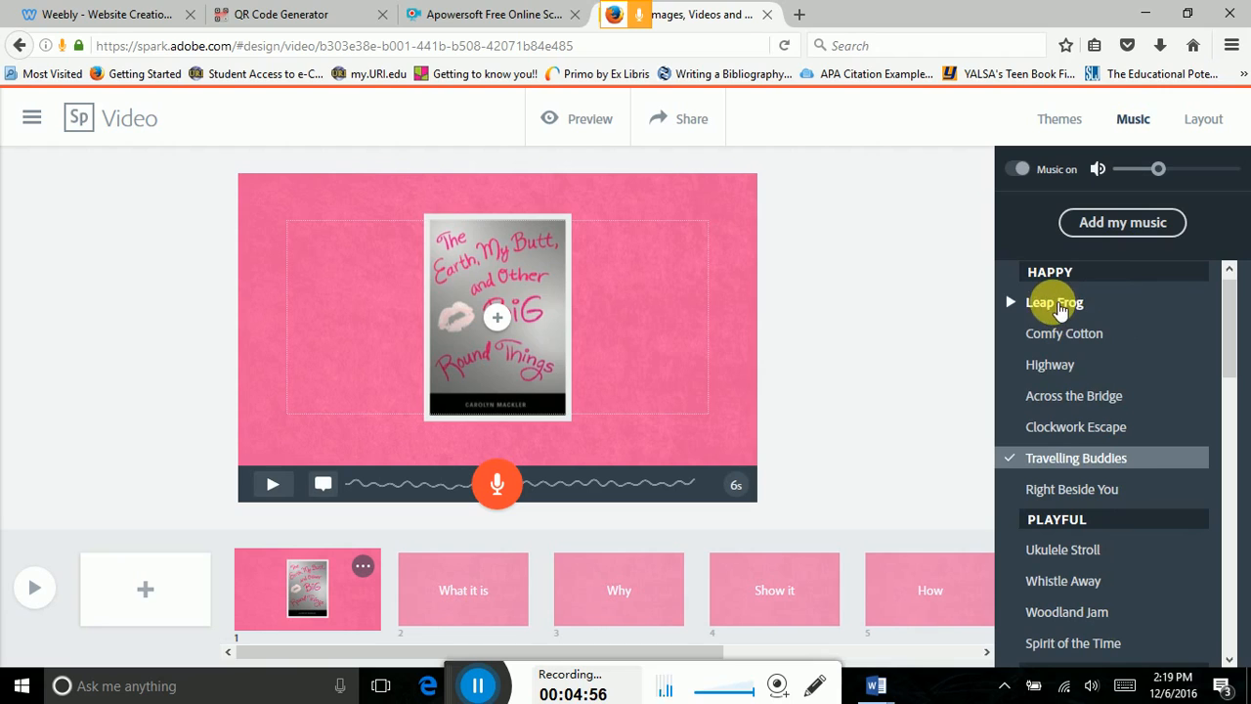
pyautogui.click(1013, 427)
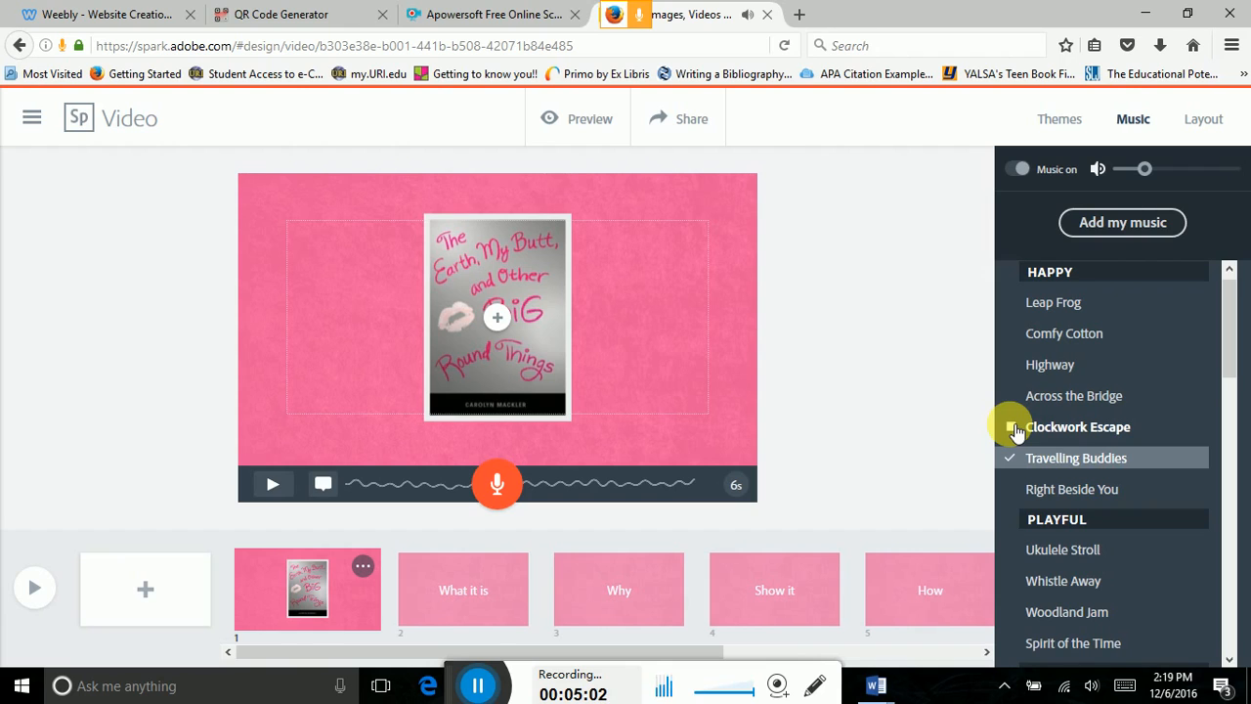
pyautogui.click(1013, 427)
pyautogui.scroll(-2, 1227, 411)
pyautogui.scroll(-3, 1226, 410)
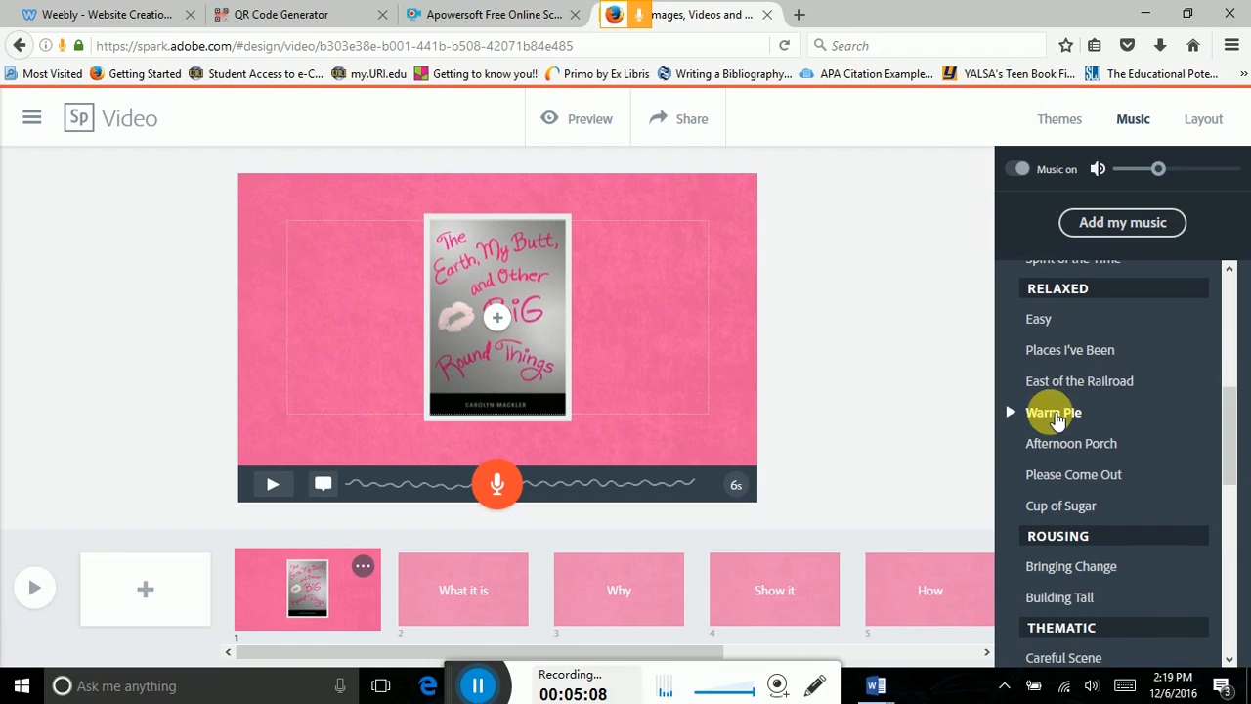
pyautogui.click(1014, 448)
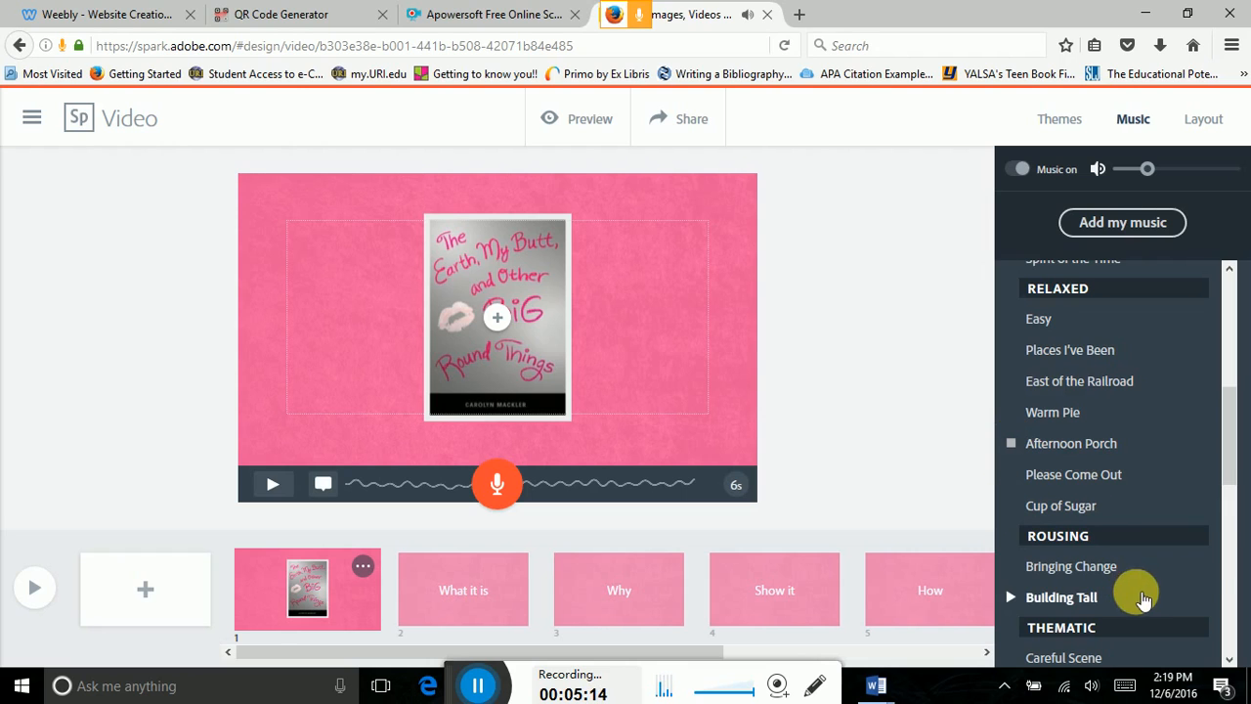
pyautogui.moveTo(1228, 424); pyautogui.dragTo(1234, 319)
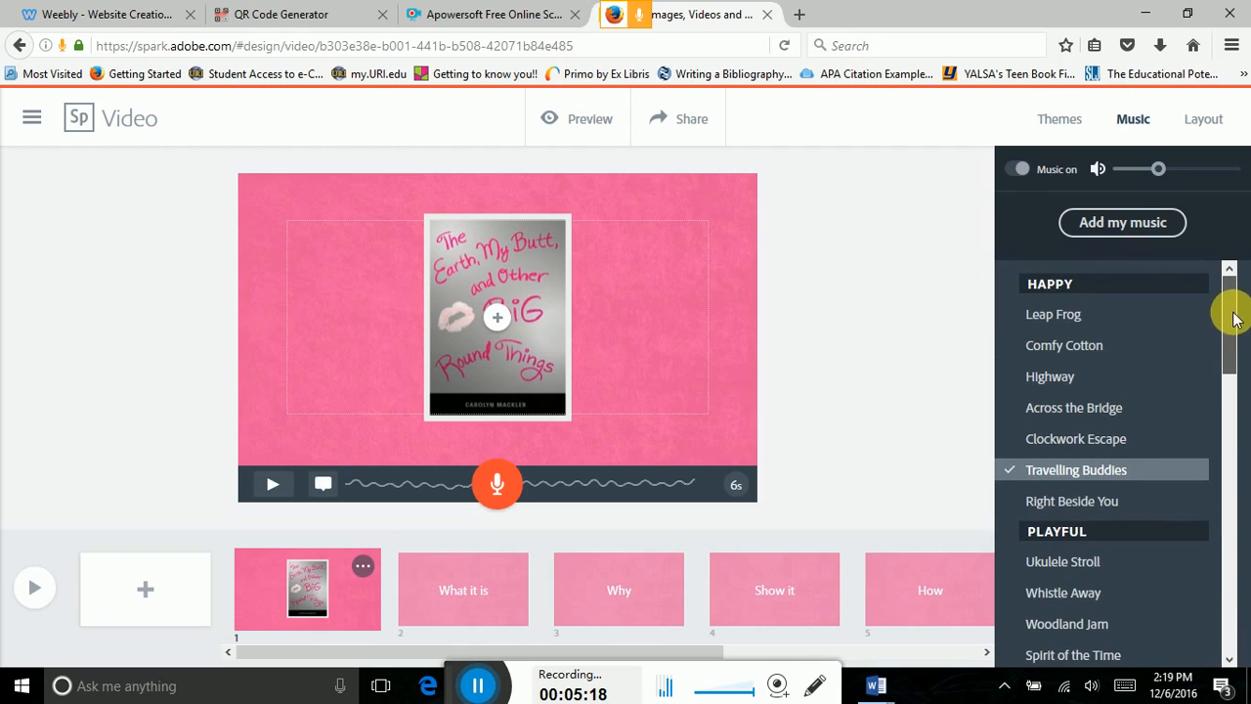
pyautogui.click(1012, 314)
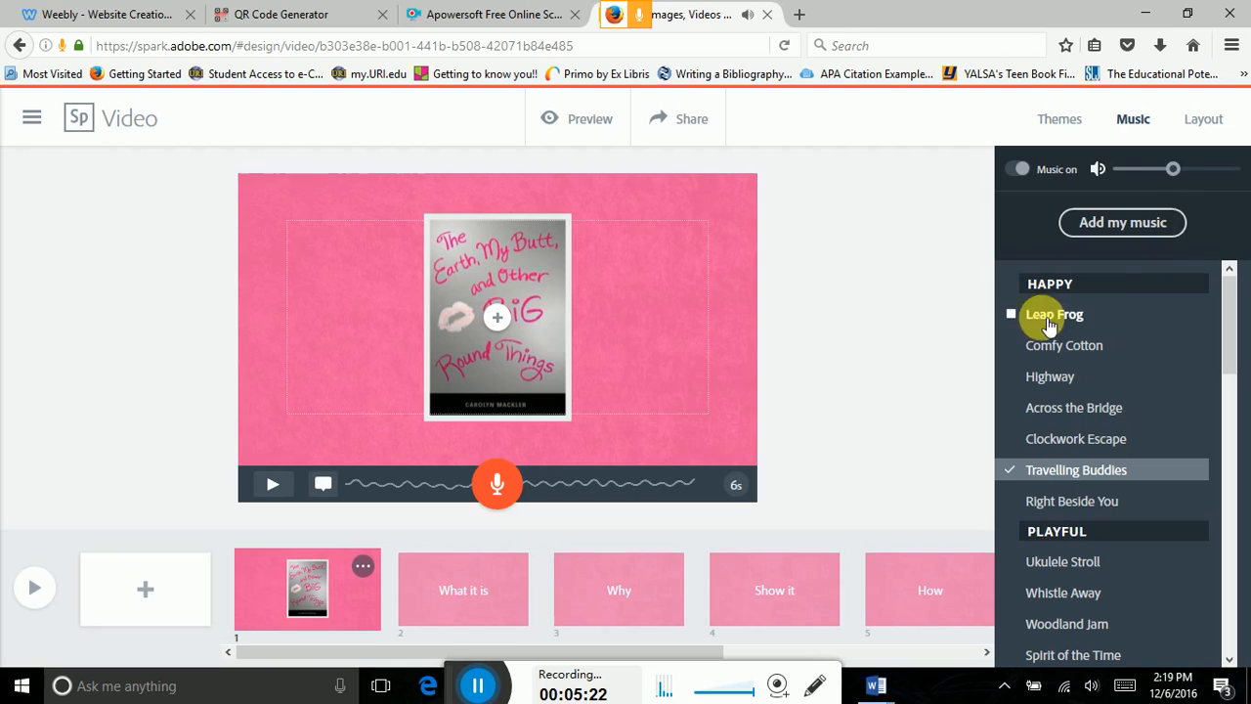
# Step: Lower the background music volume to roughly a tenth of its range and play back the first slide
pyautogui.click(1173, 169)
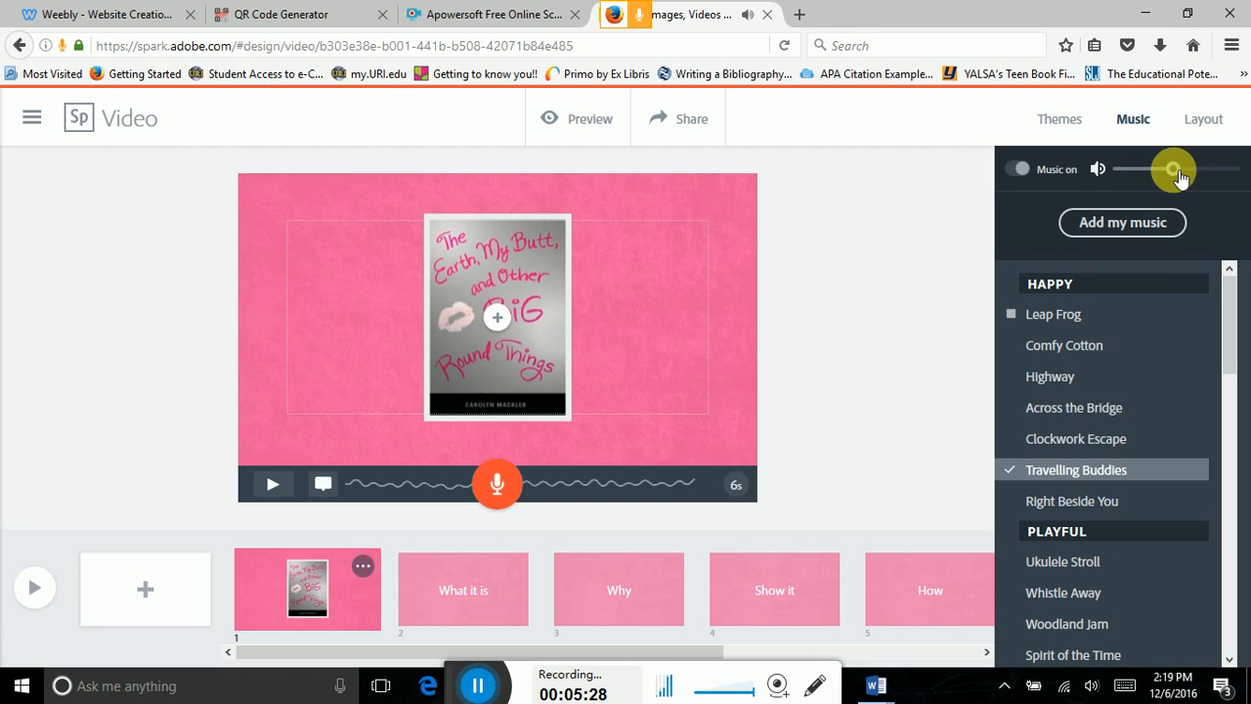
pyautogui.moveTo(1180, 176); pyautogui.dragTo(1132, 177)
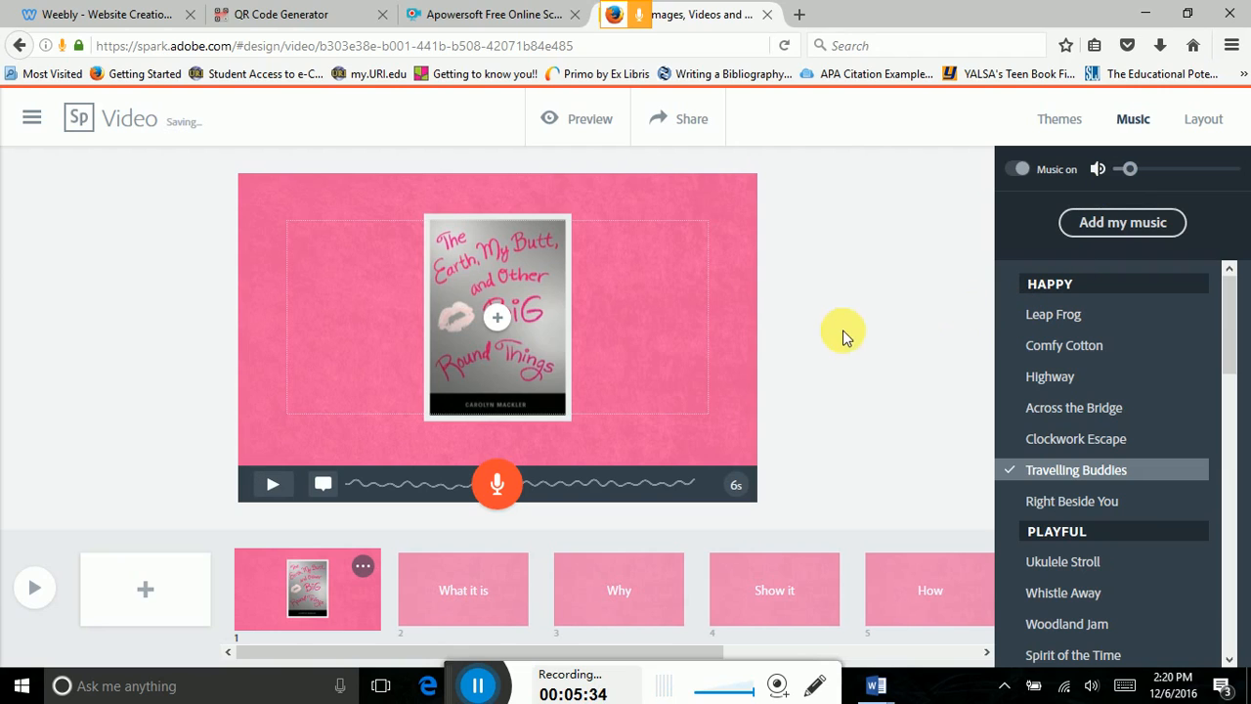
pyautogui.click(630, 262)
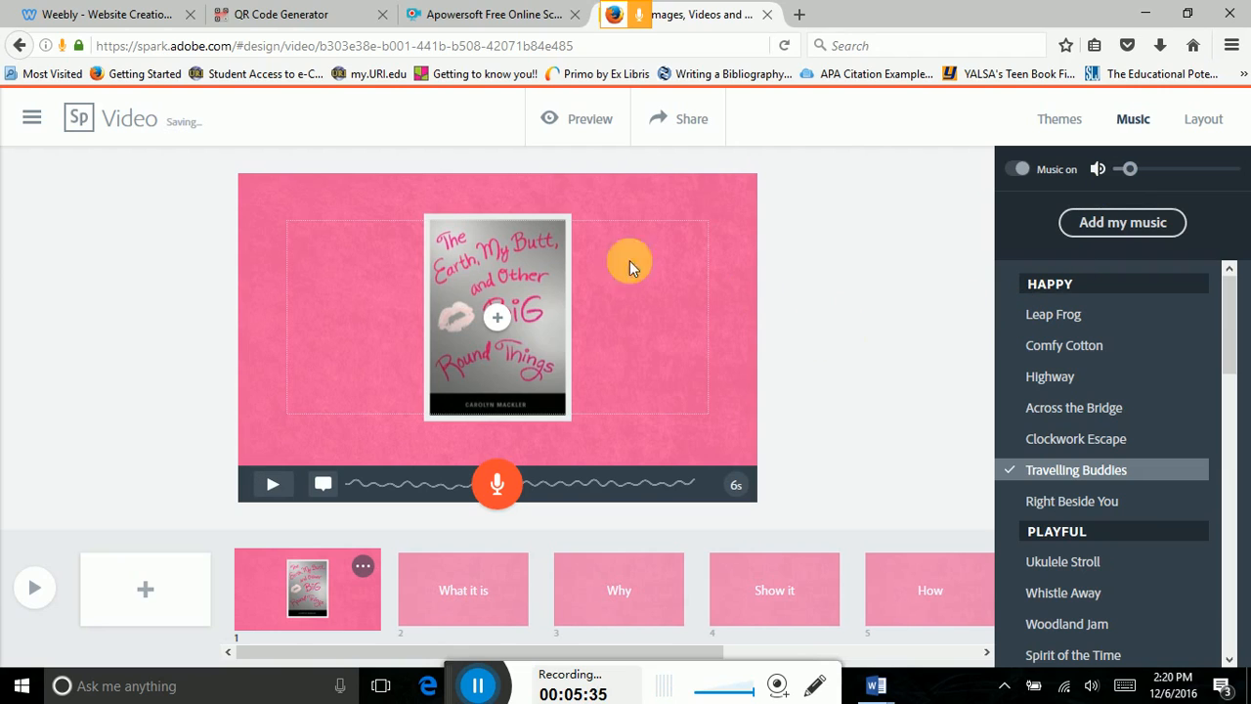
pyautogui.click(273, 484)
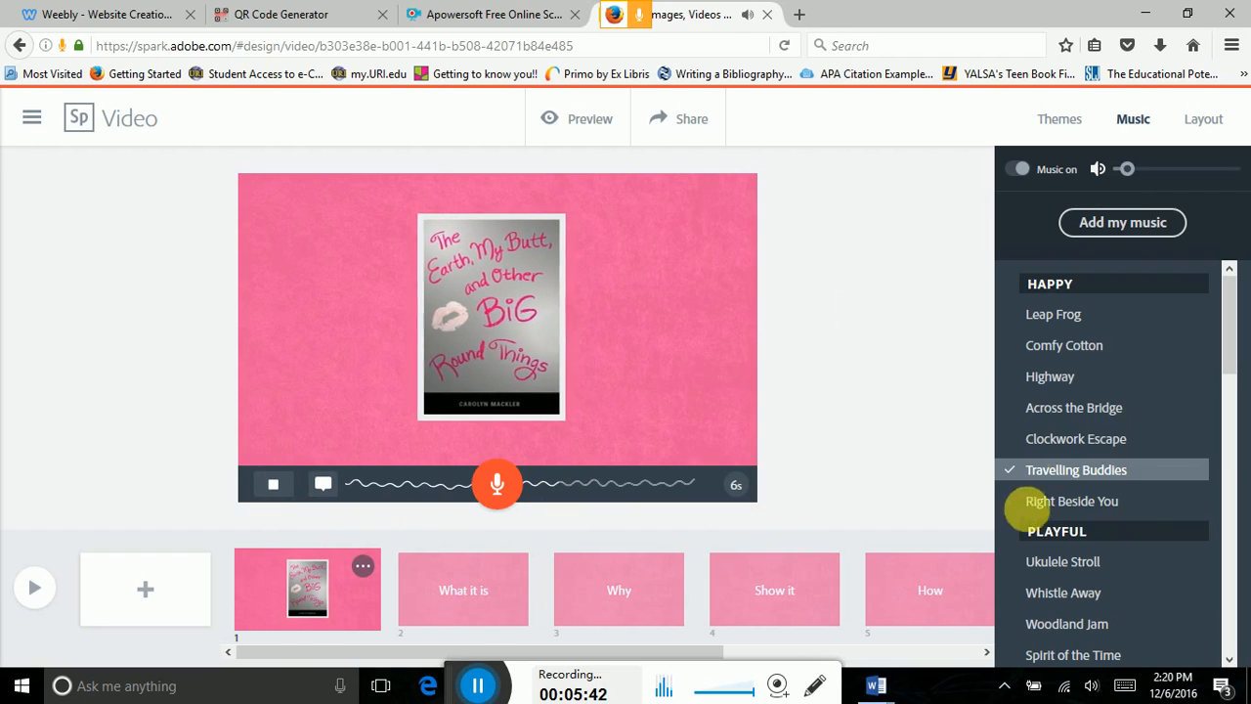
# Step: Set Leap Frog as the video's background music
pyautogui.moveTo(1016, 316)
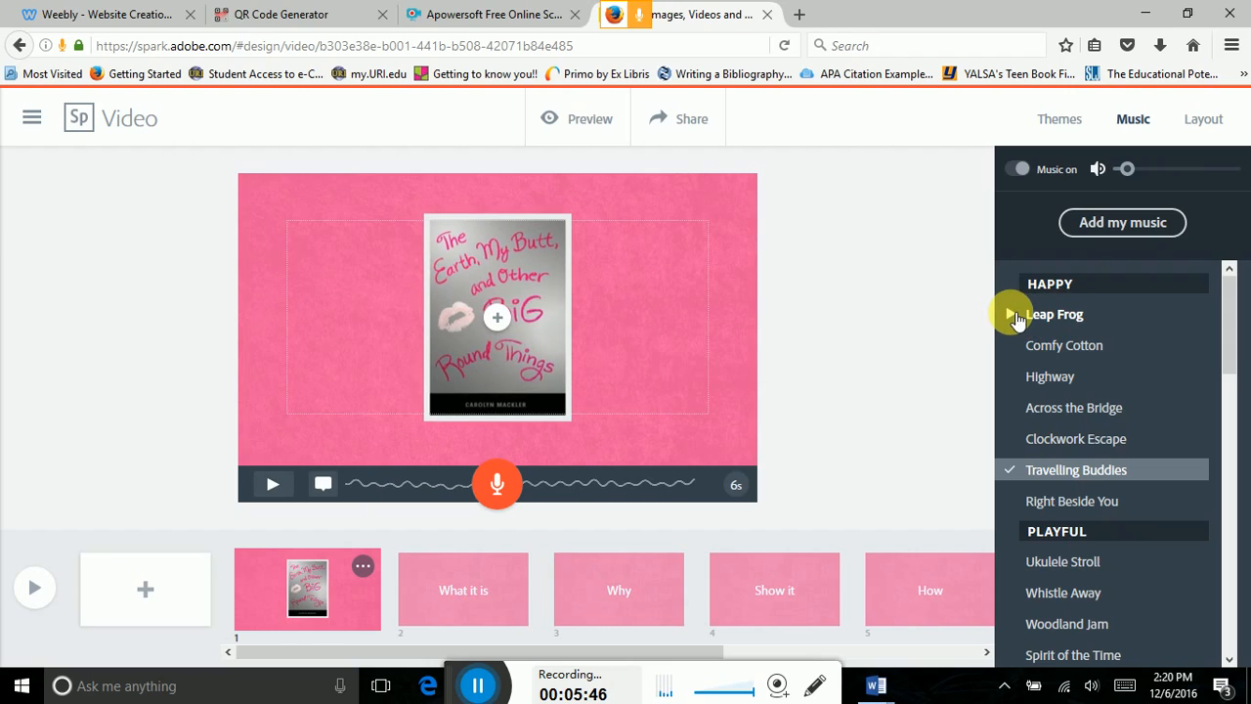
pyautogui.click(1048, 315)
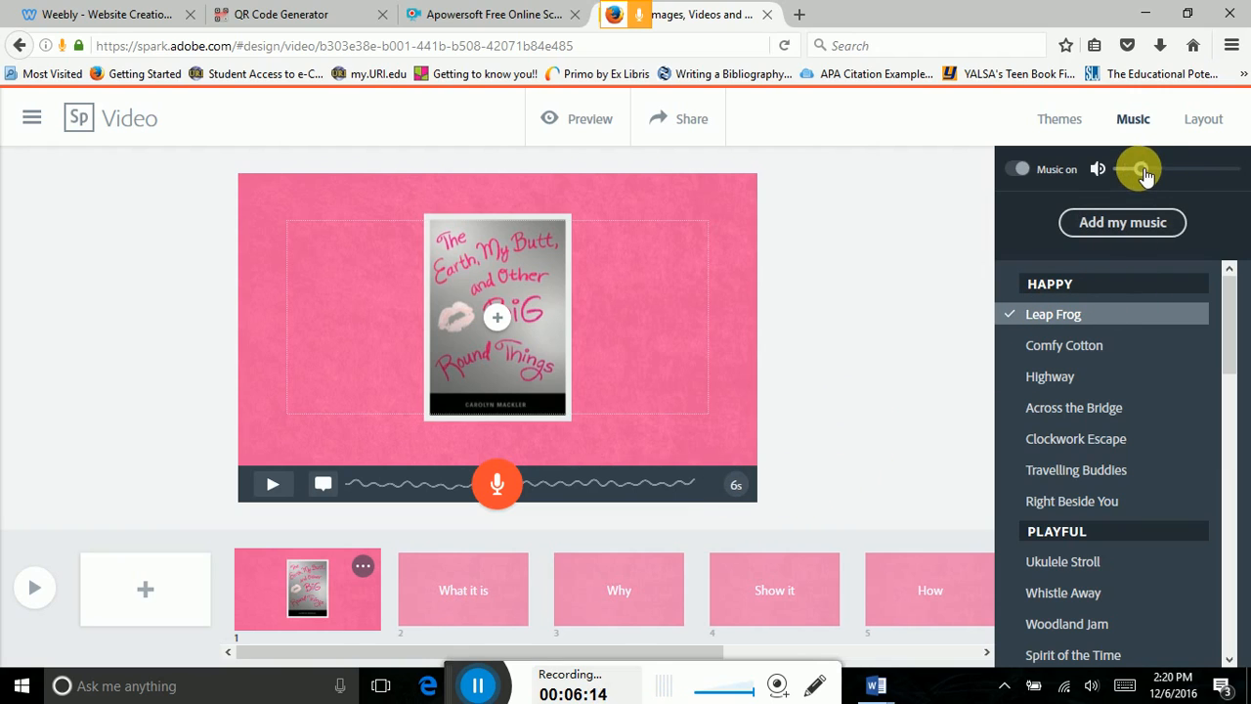
# Step: Fine-tune the background music volume to just under a fifth of its range and replay the first slide
pyautogui.moveTo(1144, 172); pyautogui.dragTo(1136, 171)
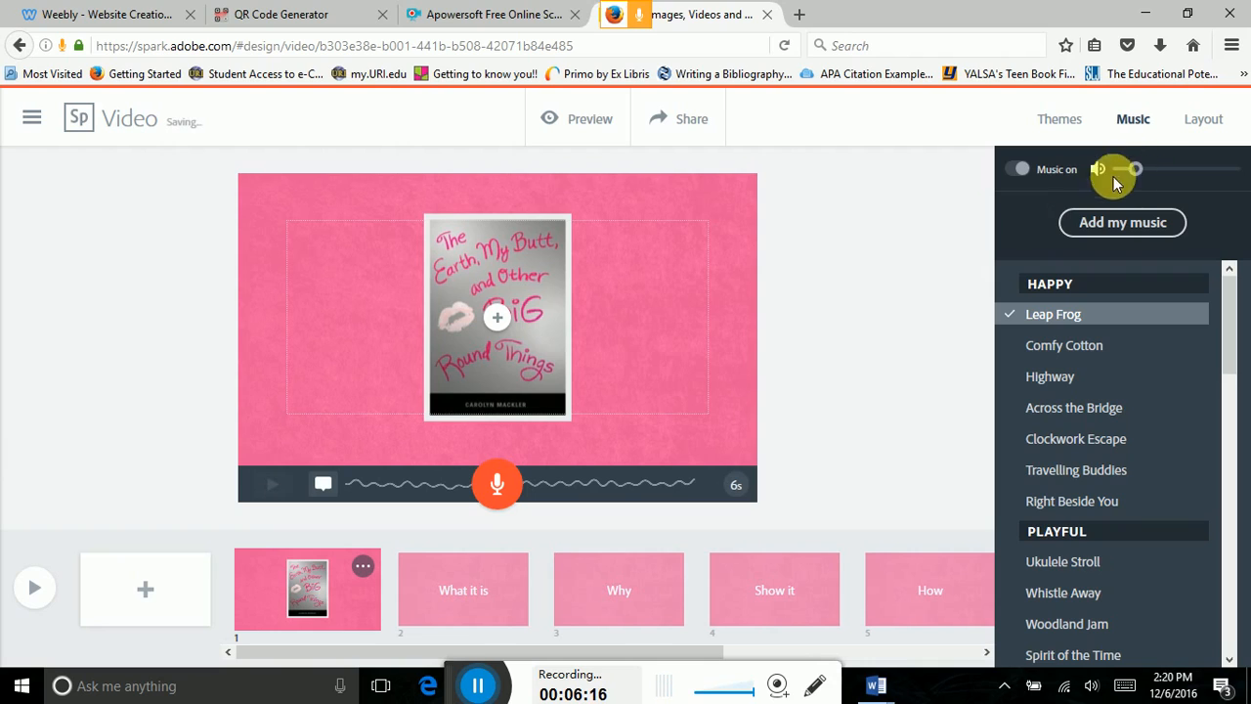
pyautogui.click(273, 486)
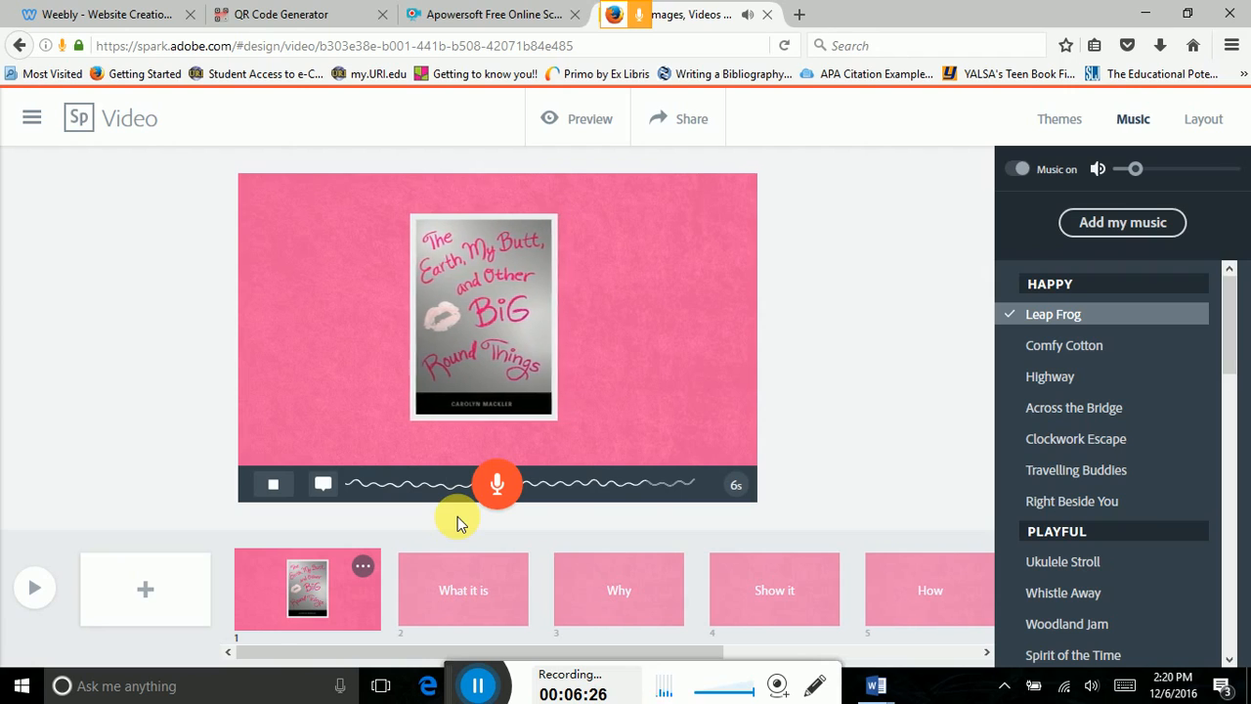
# Step: Add the text "Virginia is a fifteen" to the second slide, "What it is"
pyautogui.click(464, 591)
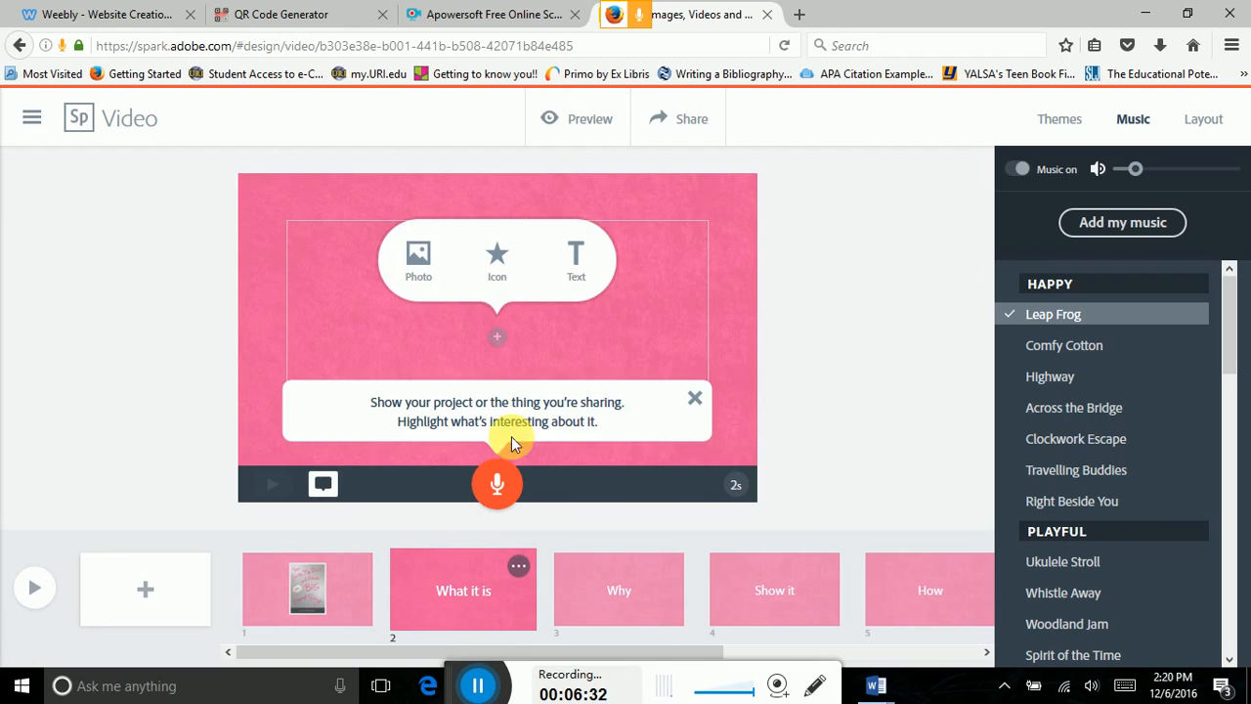
pyautogui.click(578, 276)
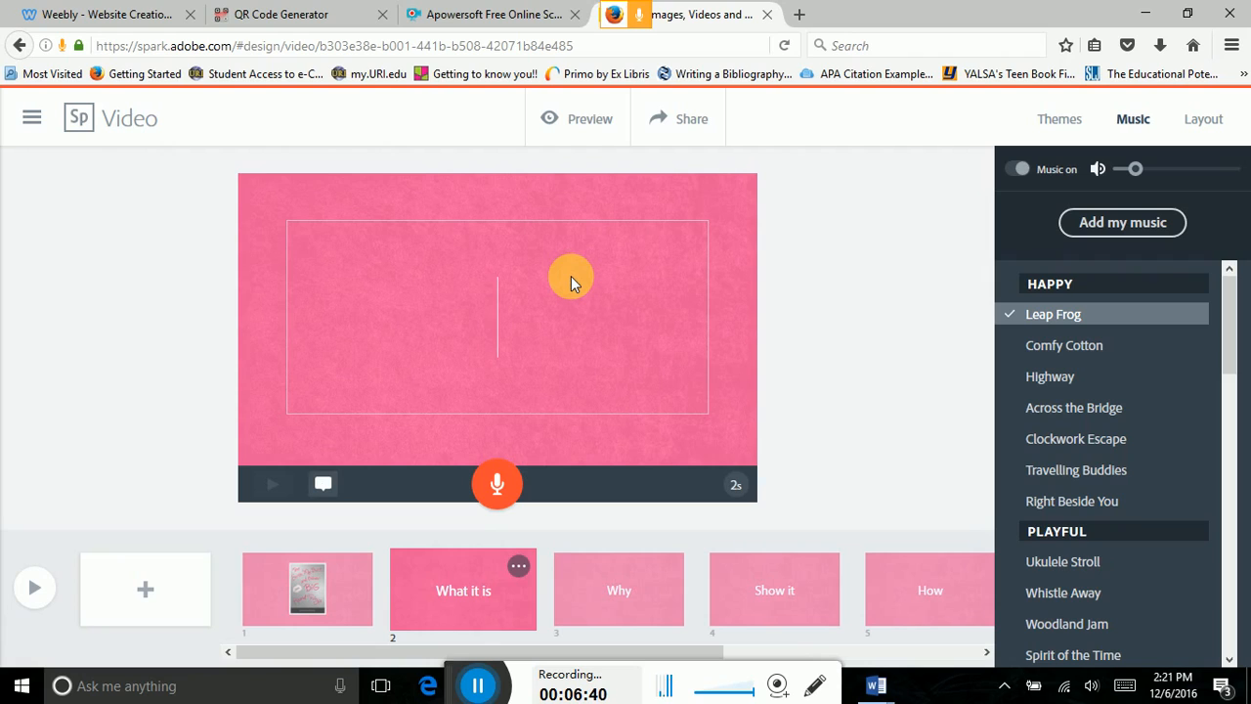
pyautogui.write('V')
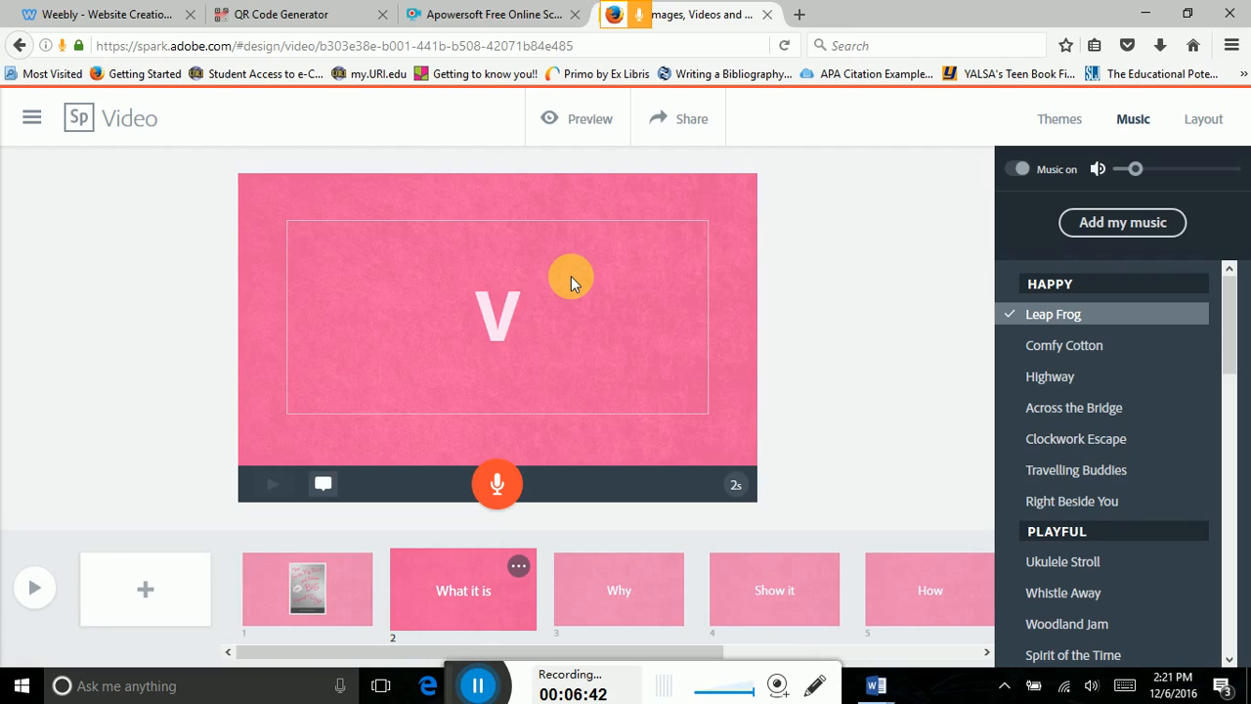
pyautogui.write('irginia')
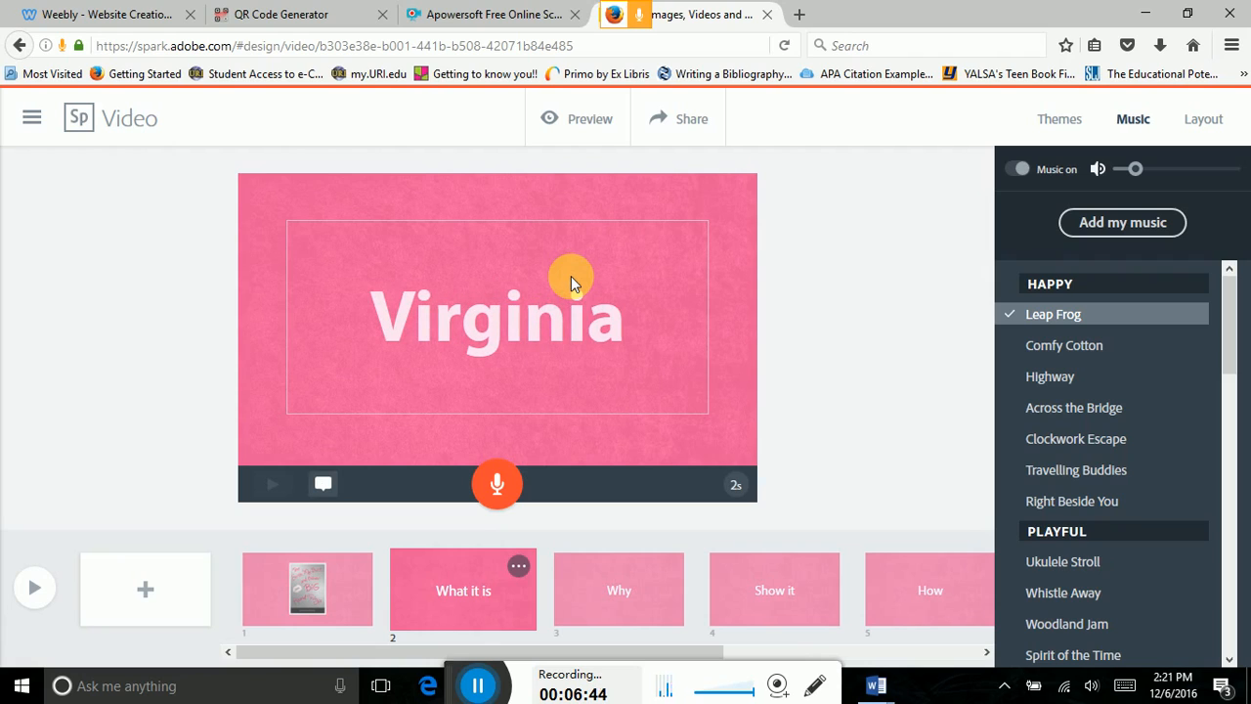
pyautogui.write(' is')
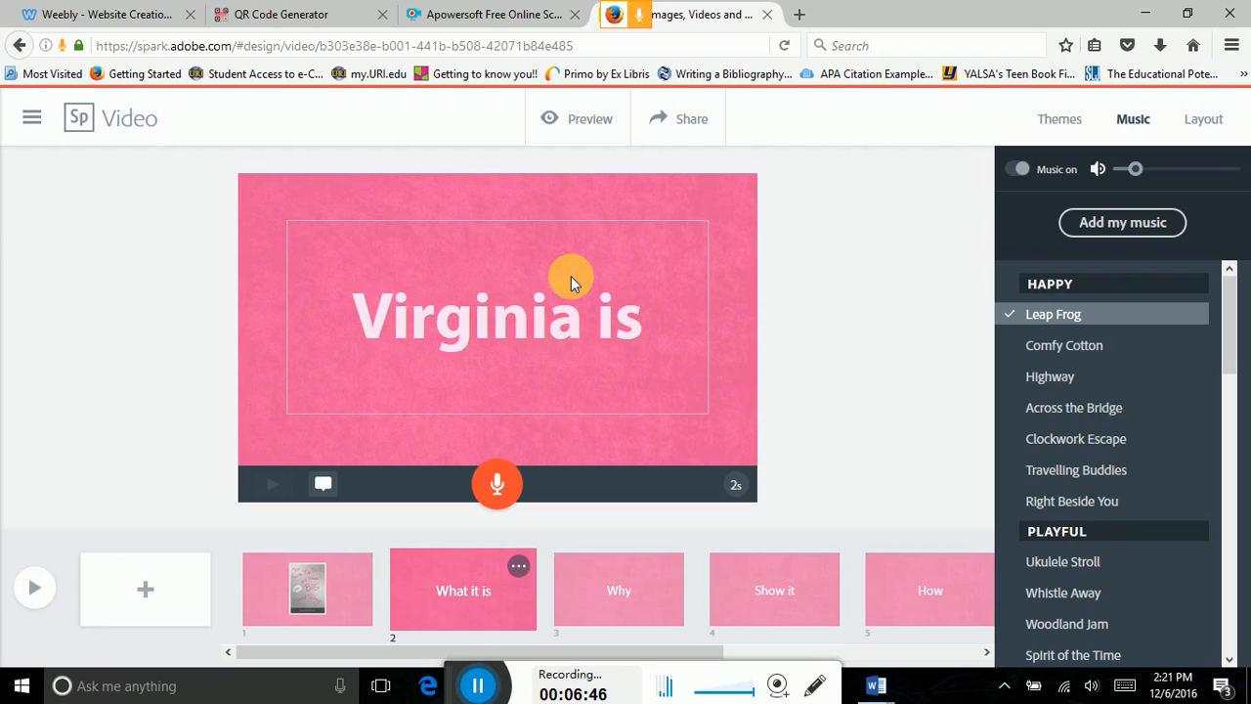
pyautogui.write(' a fifteen')
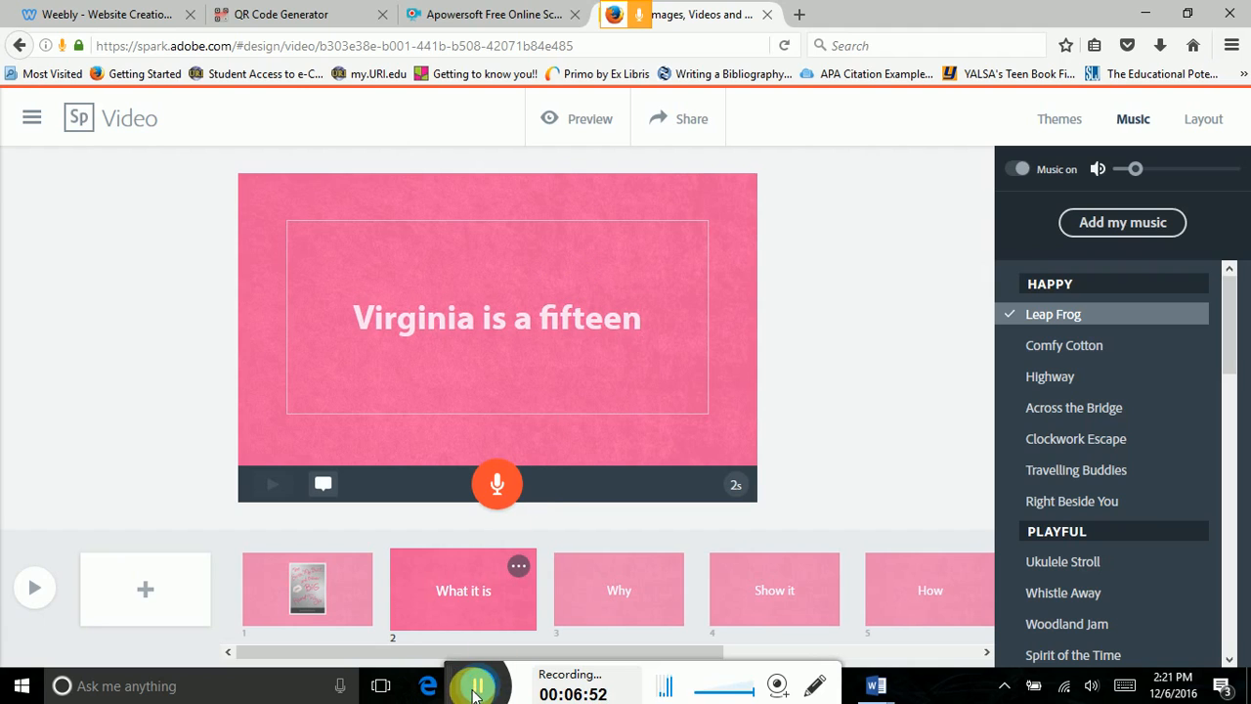
pyautogui.click(478, 693)
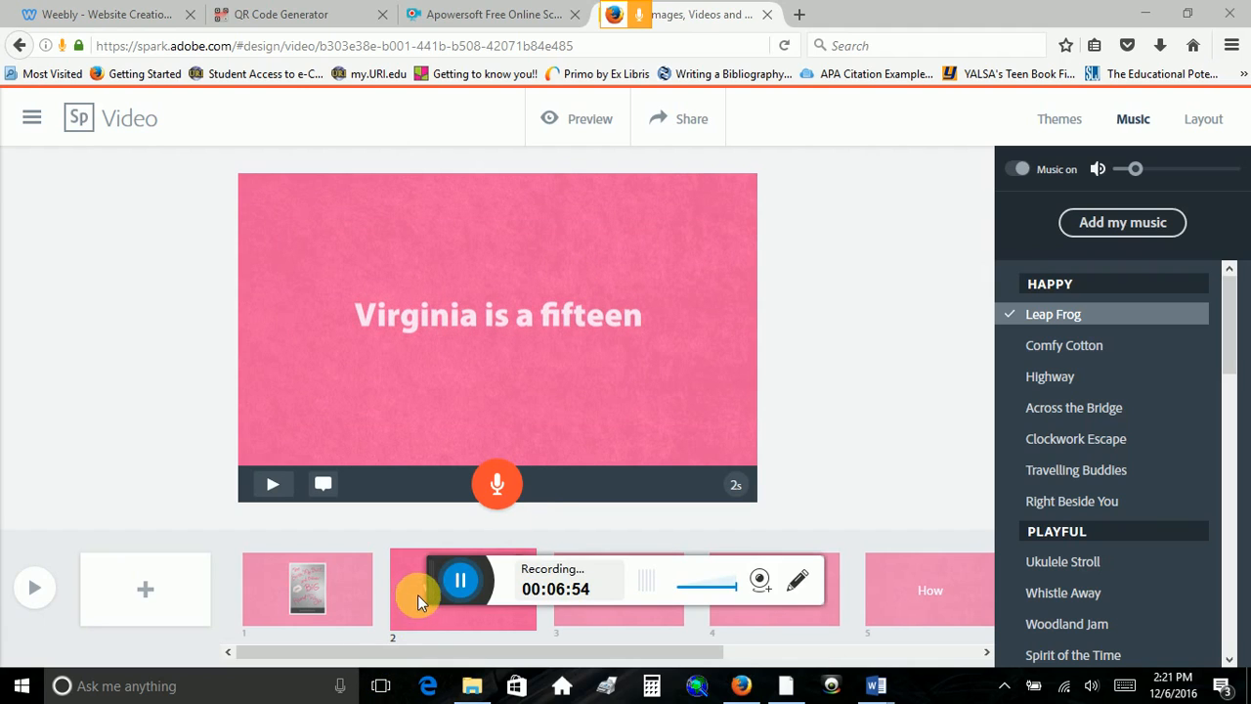
pyautogui.moveTo(444, 591); pyautogui.dragTo(430, 691)
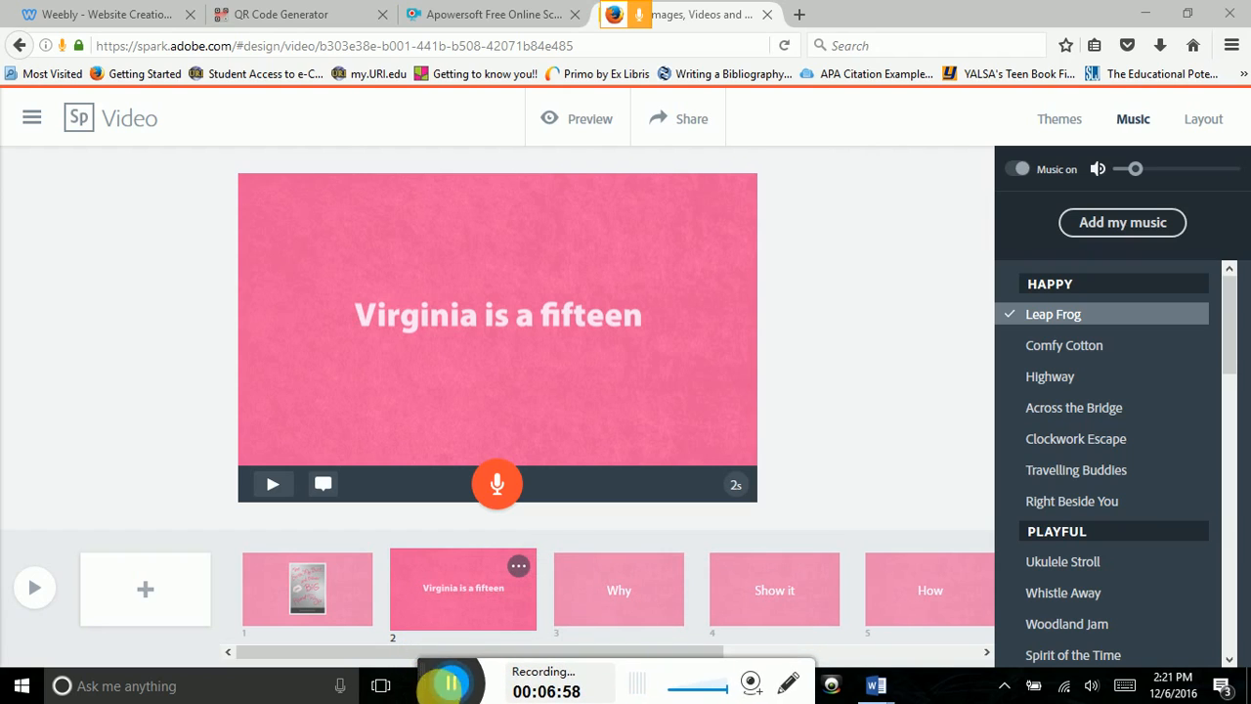
pyautogui.click(448, 678)
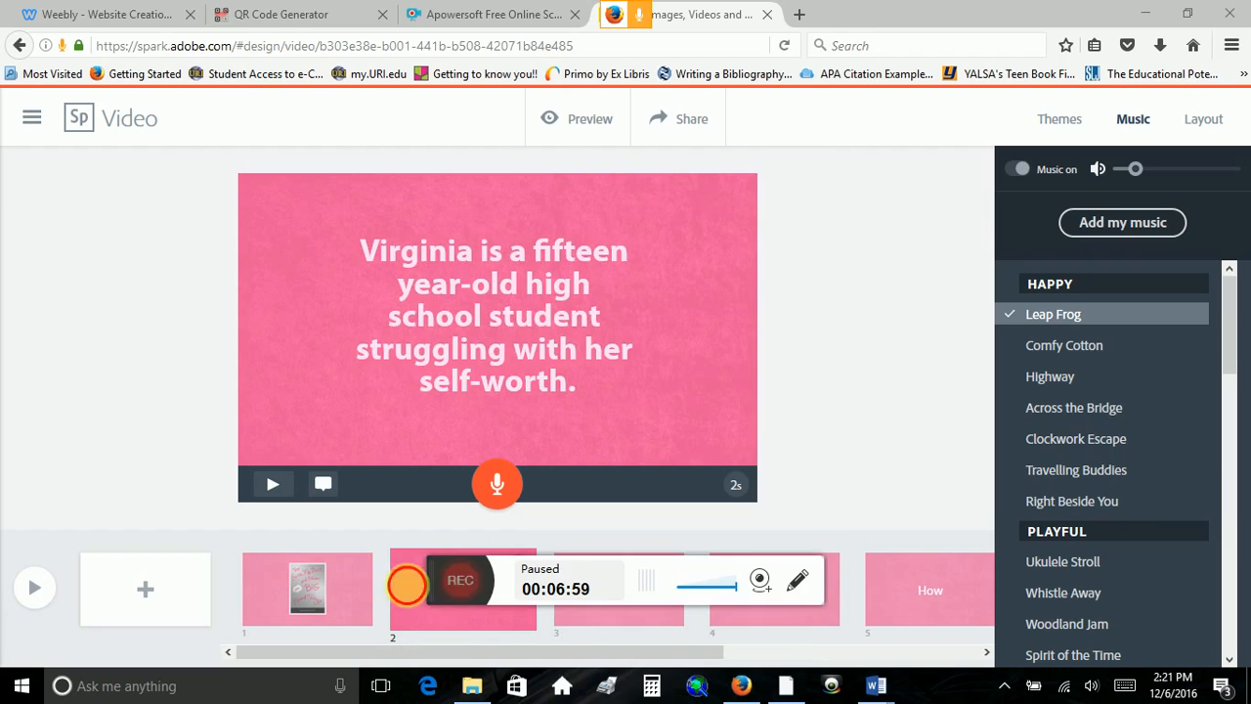
pyautogui.click(459, 581)
pyautogui.moveTo(442, 584); pyautogui.dragTo(440, 646)
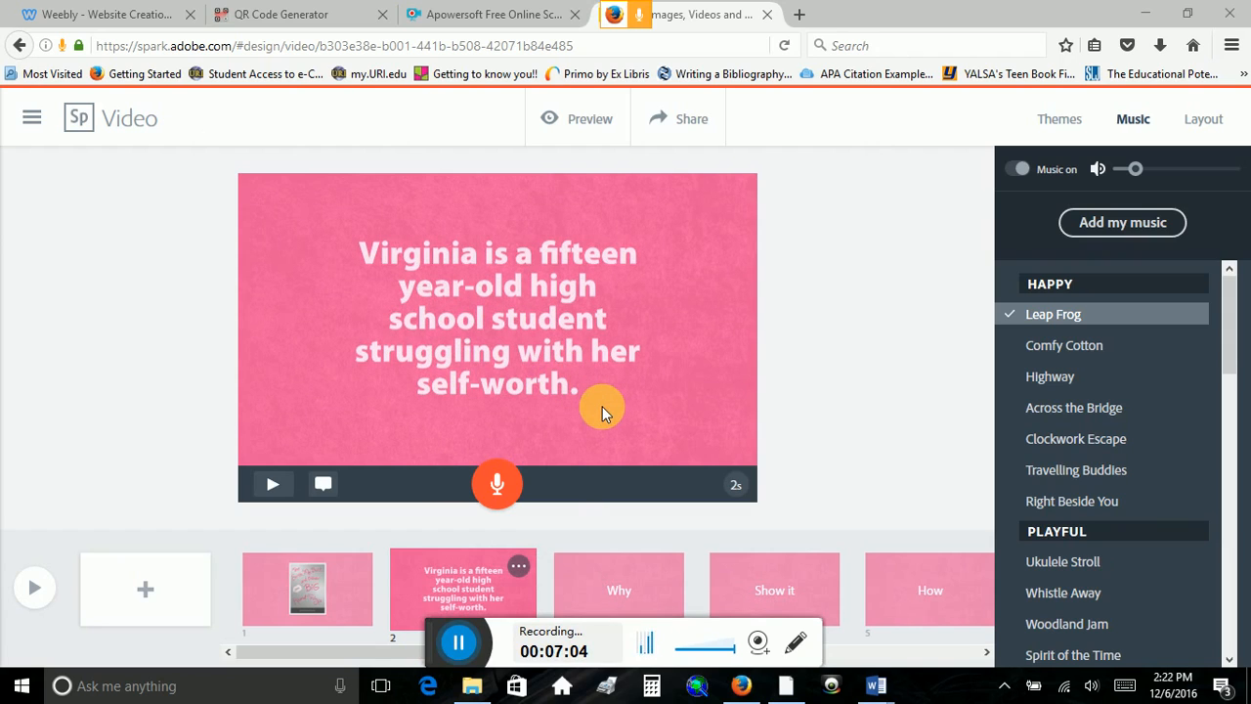
# Step: Record a voice narration for the second slide
pyautogui.click(496, 493)
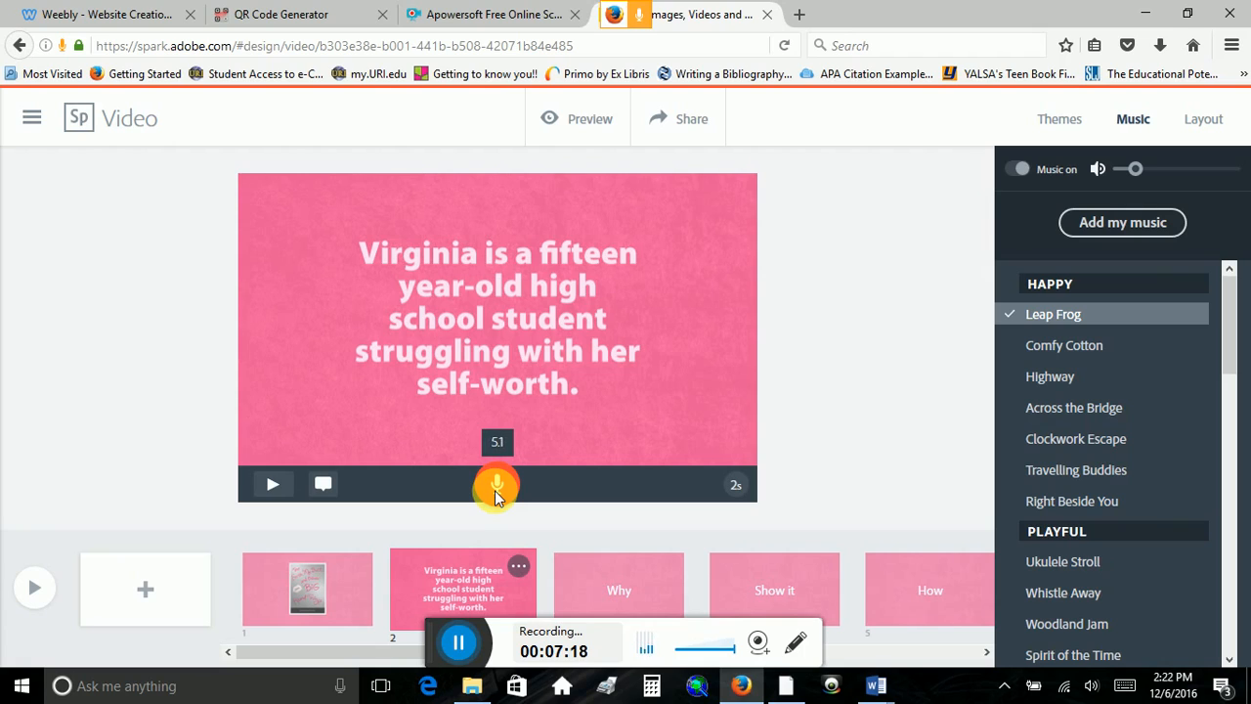
pyautogui.click(496, 491)
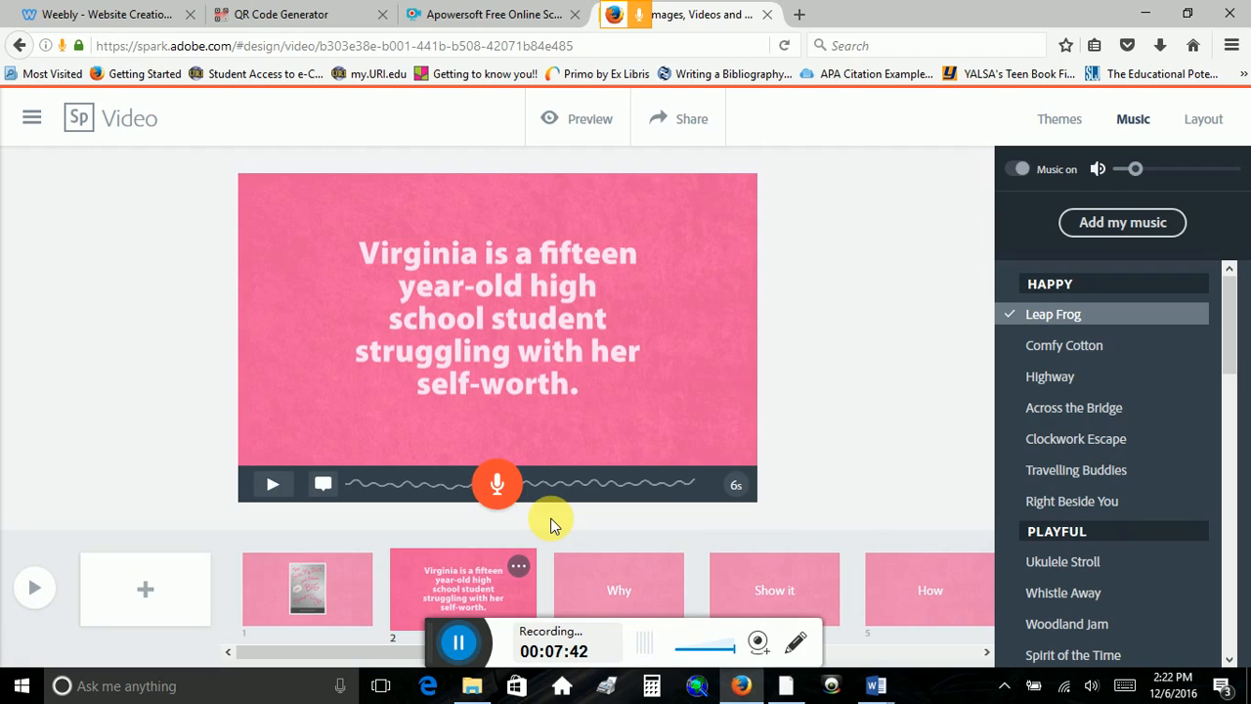
# Step: Search the Creative Commons photos for "high school student" to illustrate the third slide, "Why"
pyautogui.click(600, 553)
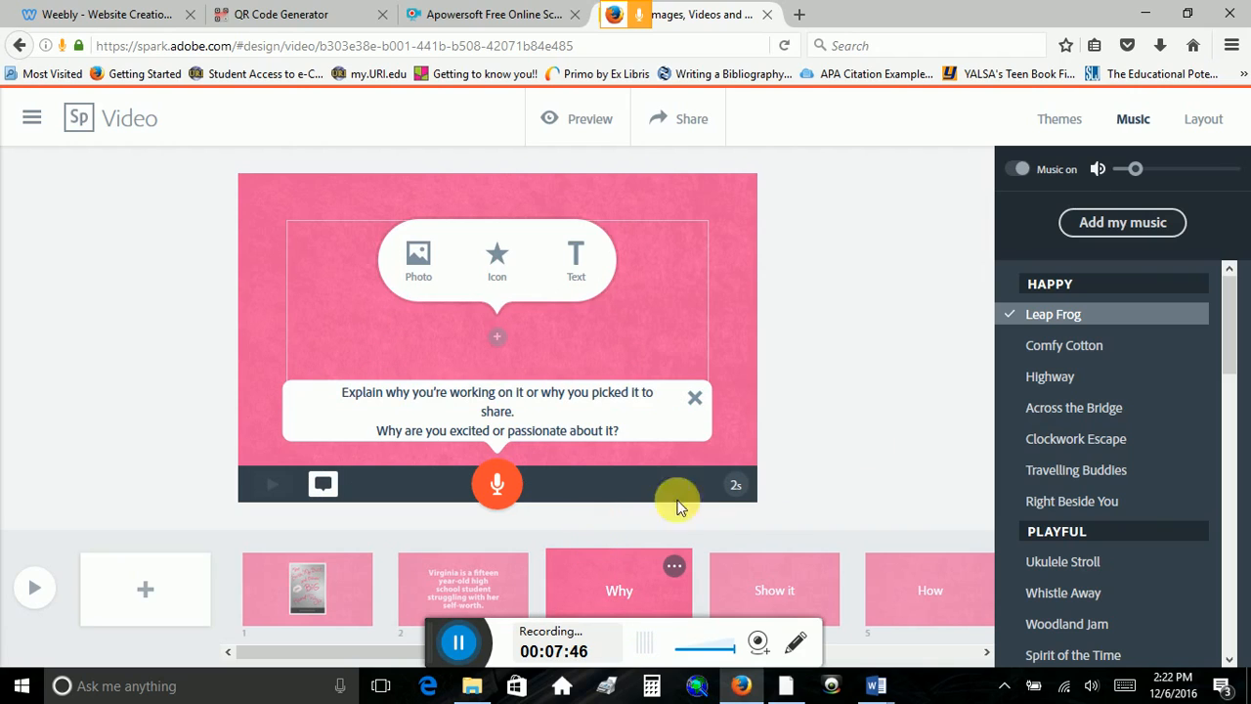
pyautogui.click(418, 262)
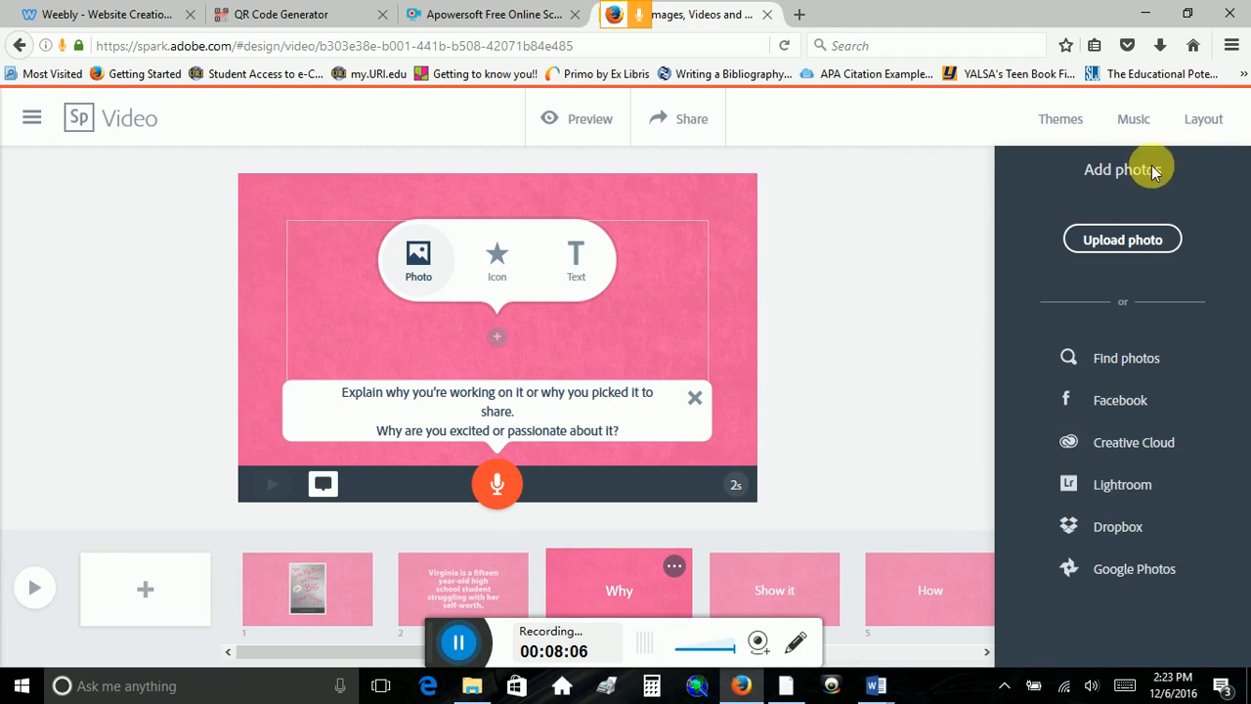
pyautogui.click(1123, 243)
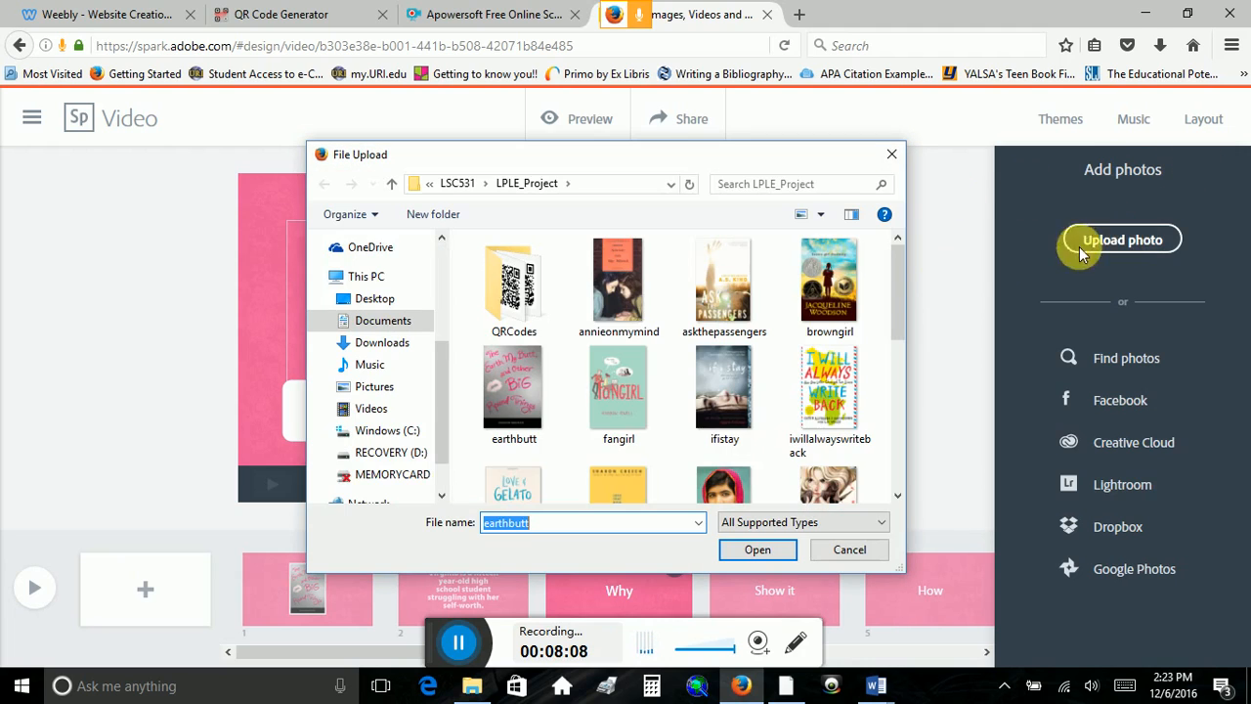
pyautogui.click(890, 156)
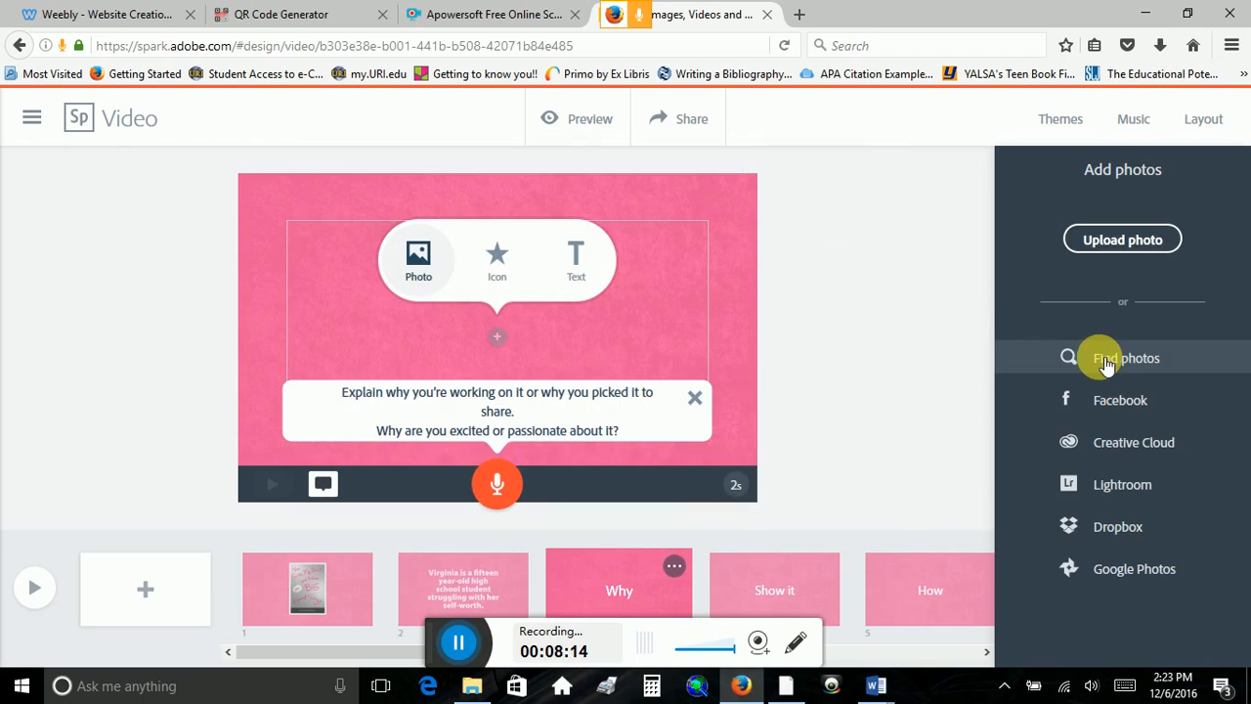
pyautogui.click(1073, 361)
pyautogui.click(1032, 225)
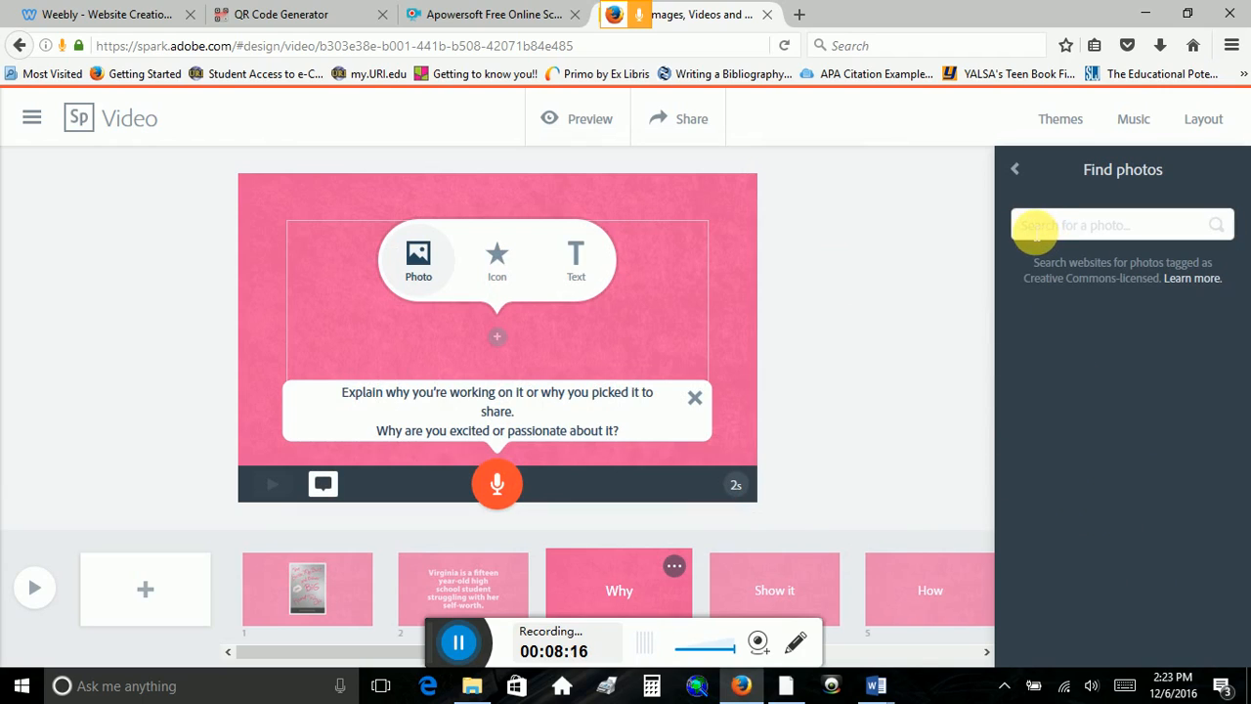
pyautogui.write('high')
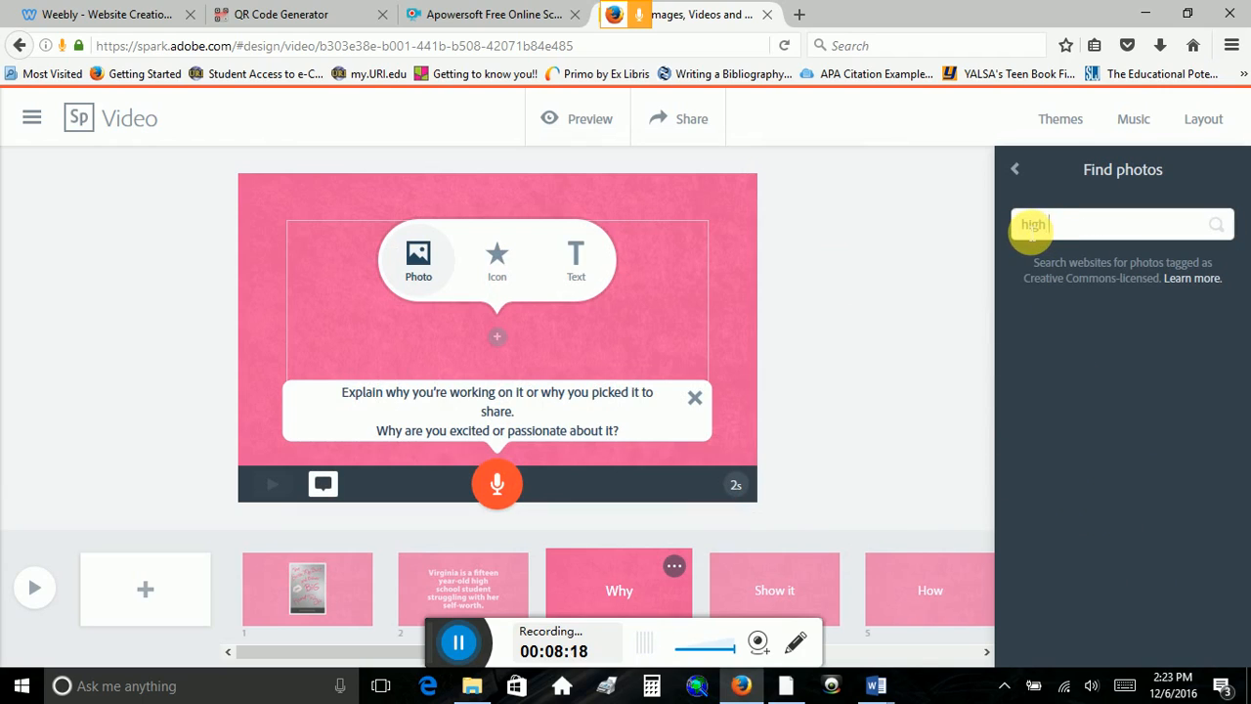
pyautogui.write(' school student')
pyautogui.press('Return')
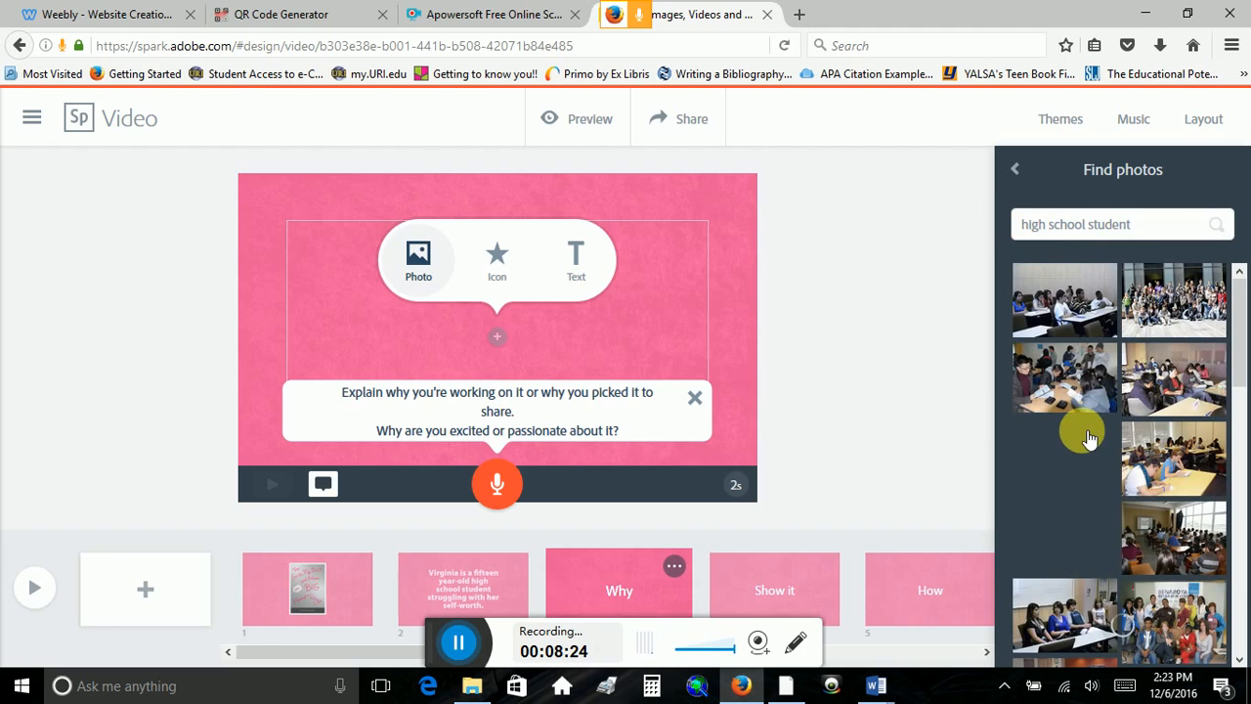
# Step: Browse the photo results and add the picture of the girl in a red top kneeling in a school hallway to the third slide
pyautogui.scroll(-2, 1087, 437)
pyautogui.scroll(-2, 1087, 438)
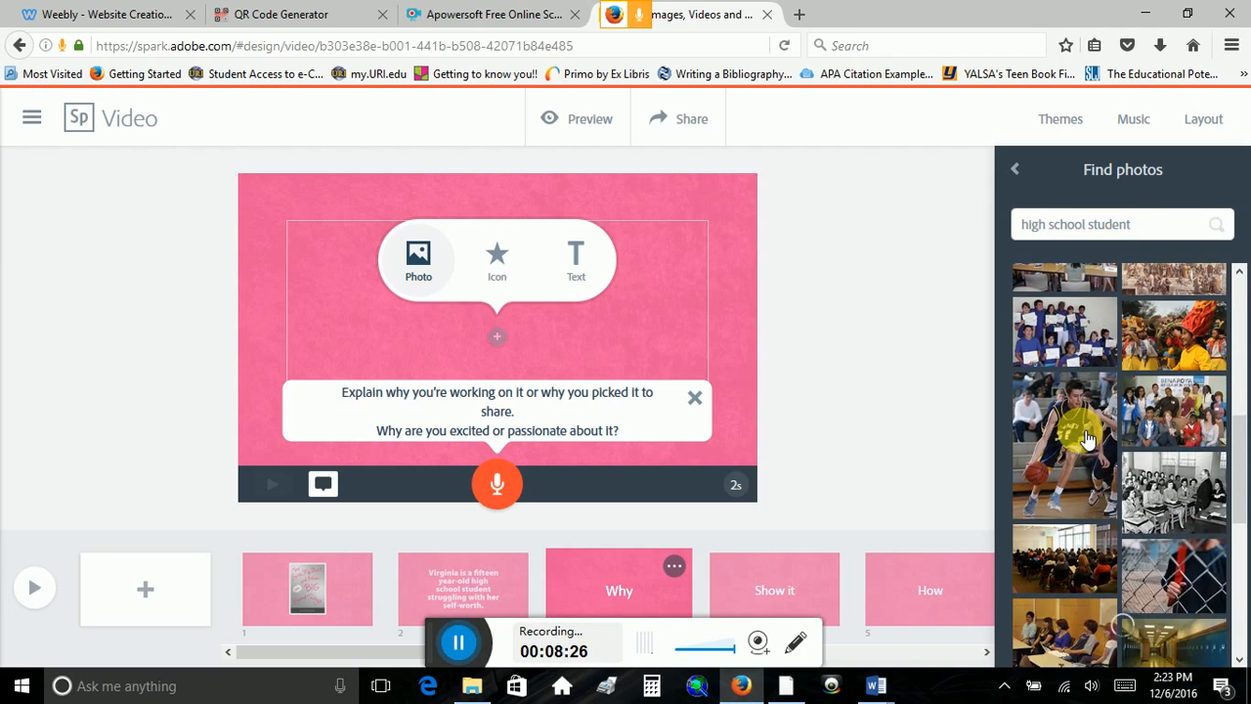
pyautogui.scroll(-1, 1087, 438)
pyautogui.scroll(-2, 1087, 438)
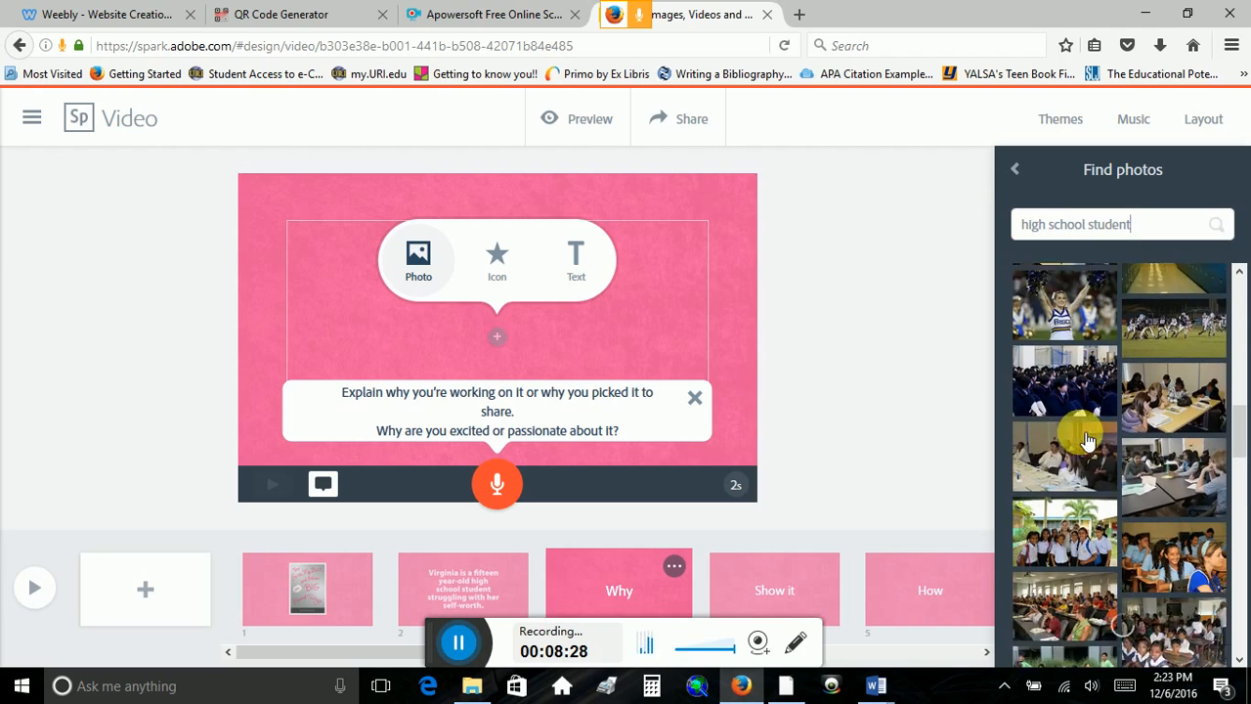
pyautogui.scroll(-2, 1087, 437)
pyautogui.scroll(-5, 1087, 438)
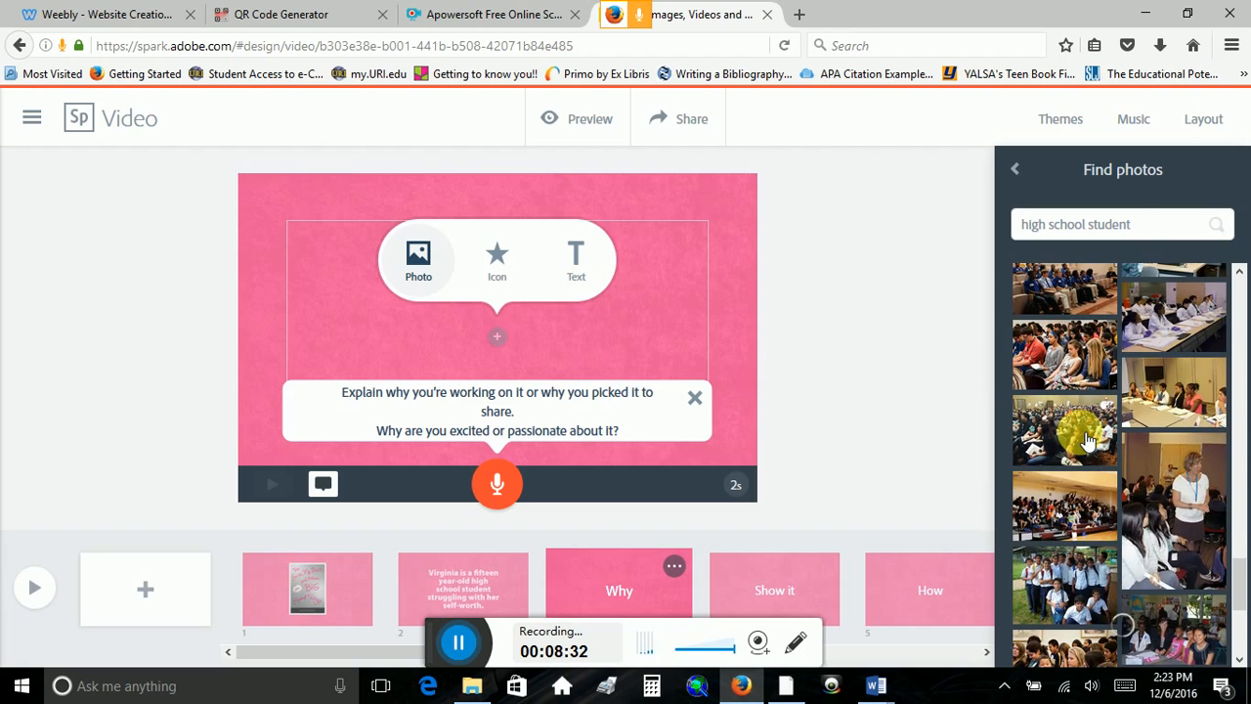
pyautogui.scroll(-5, 1088, 438)
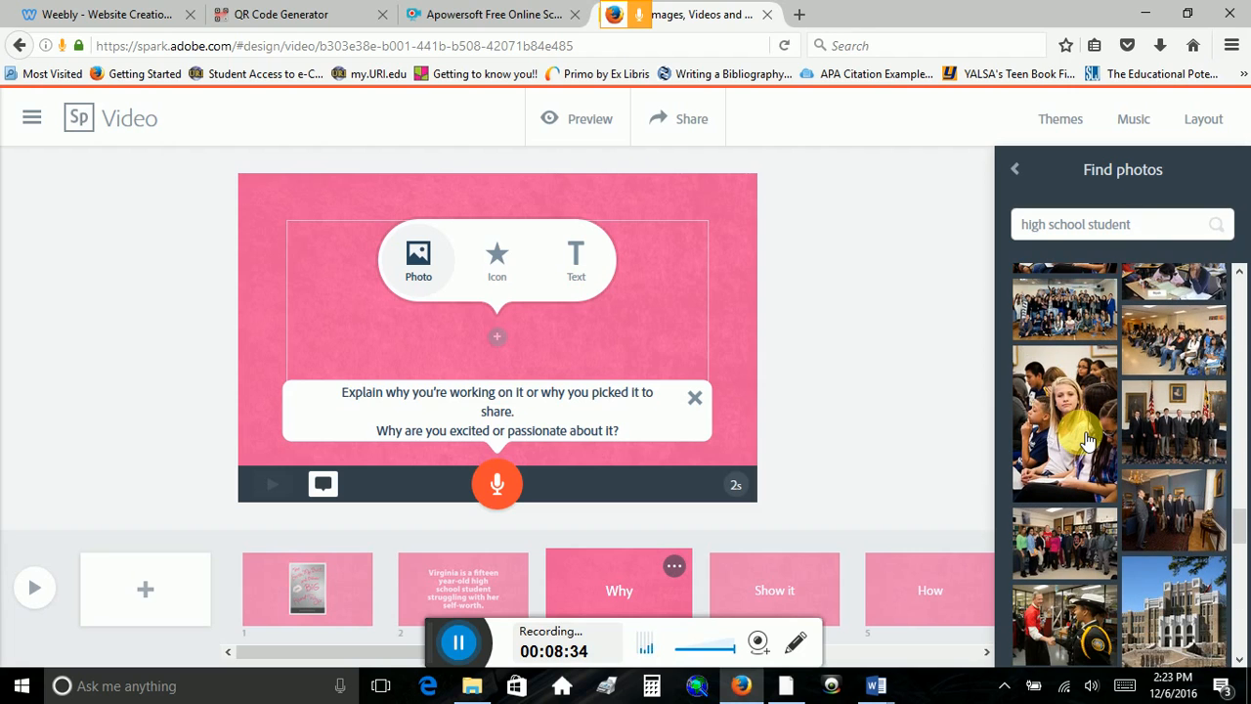
pyautogui.scroll(-5, 1087, 438)
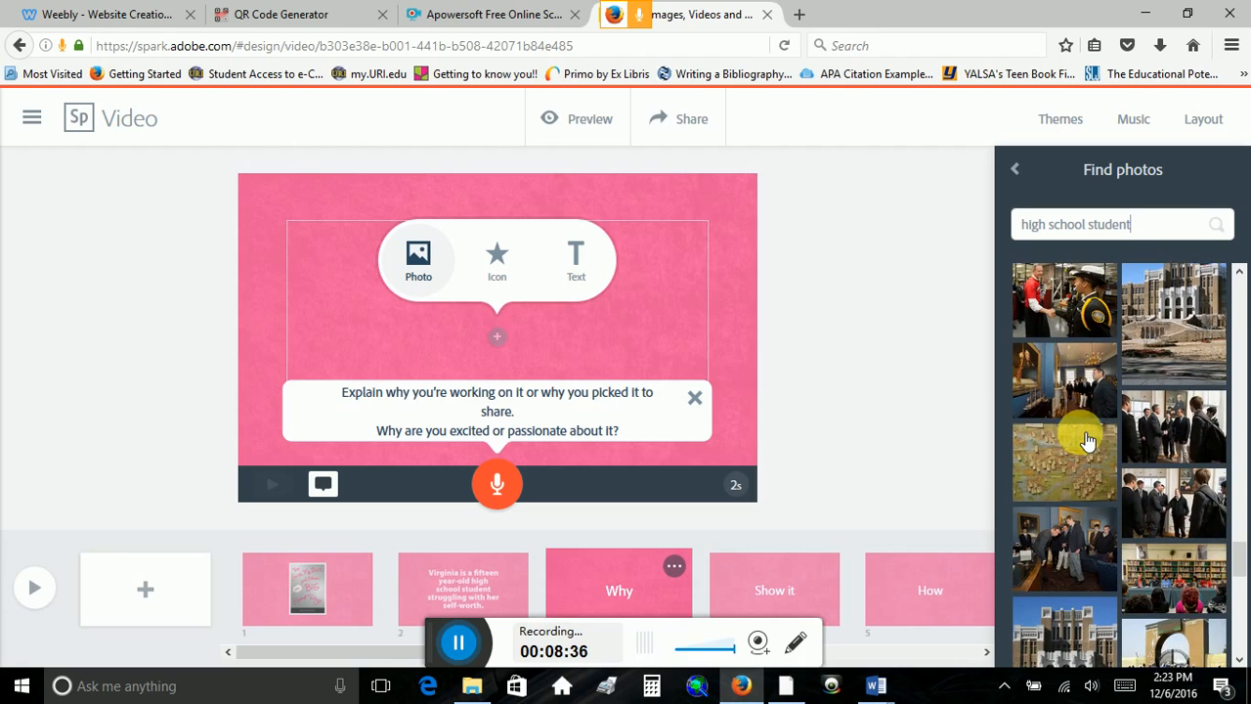
pyautogui.scroll(-5, 1087, 438)
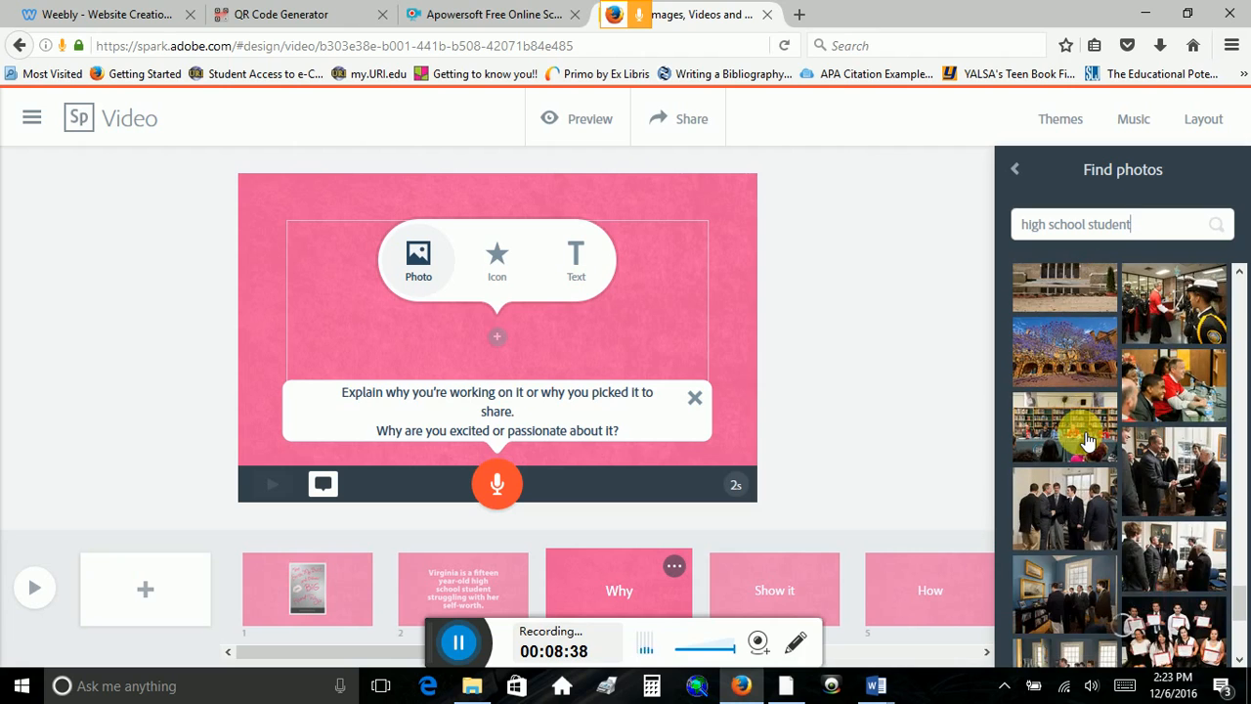
pyautogui.scroll(-4, 1087, 438)
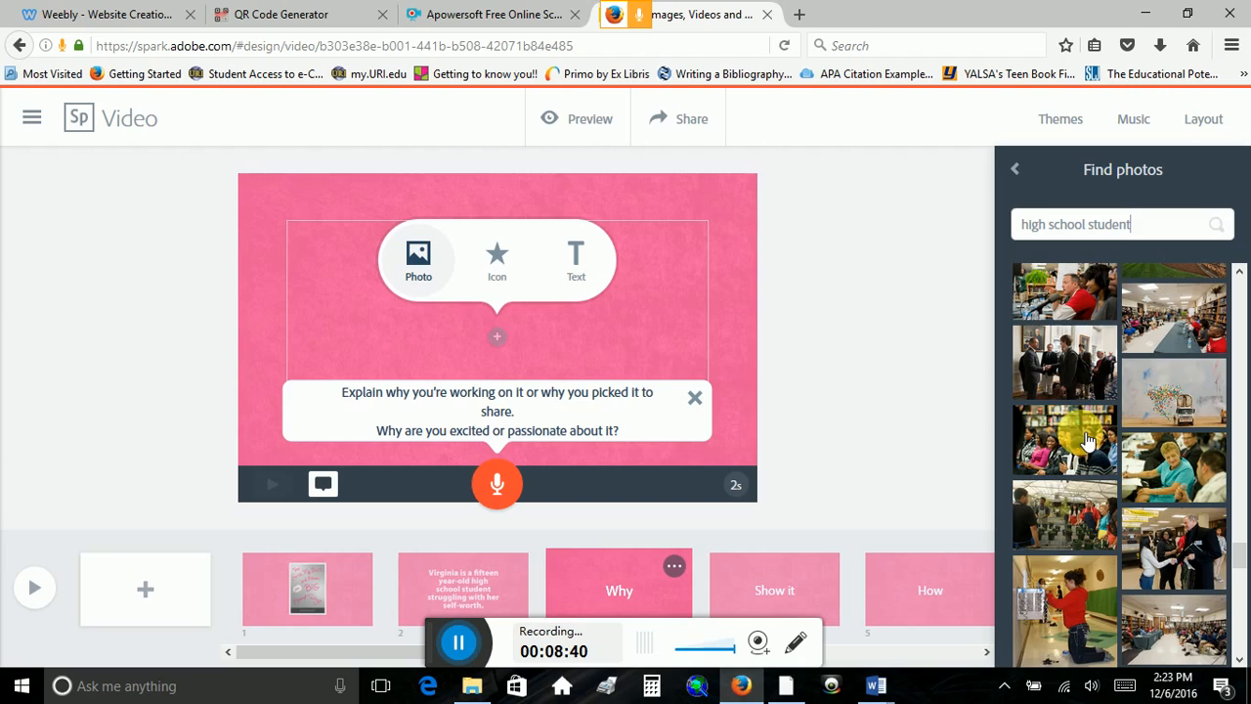
pyautogui.scroll(-3, 1087, 438)
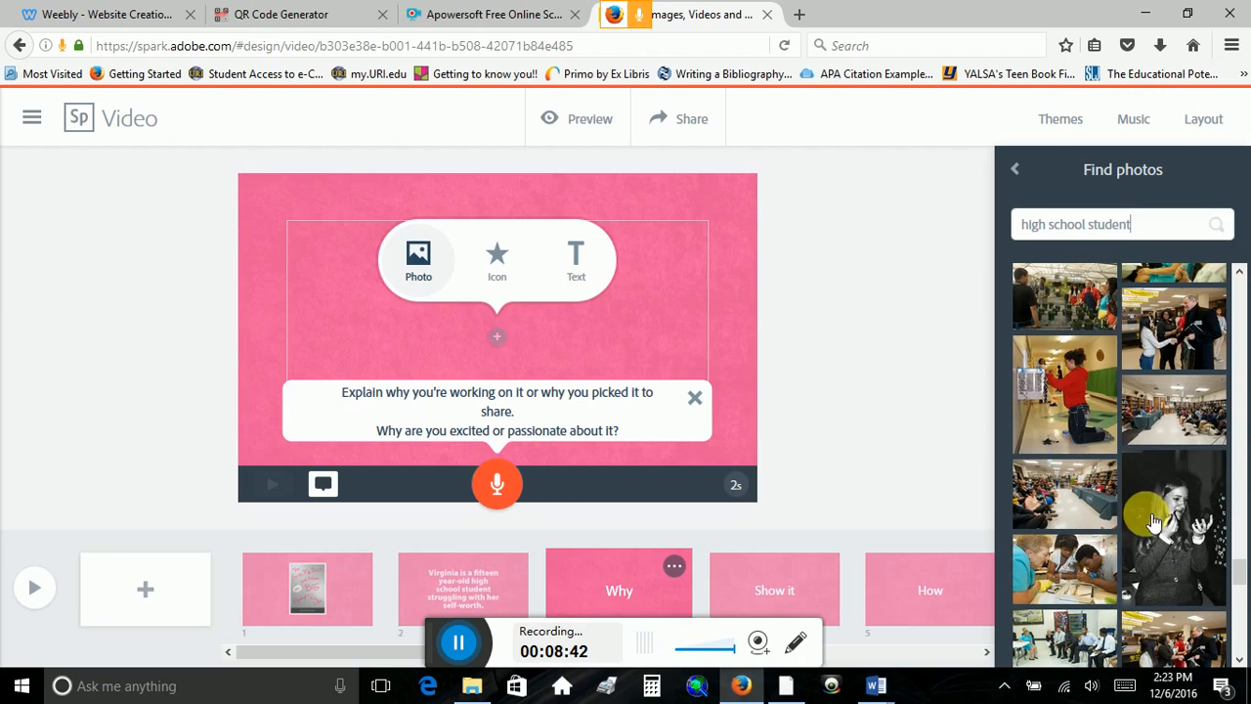
pyautogui.click(1075, 393)
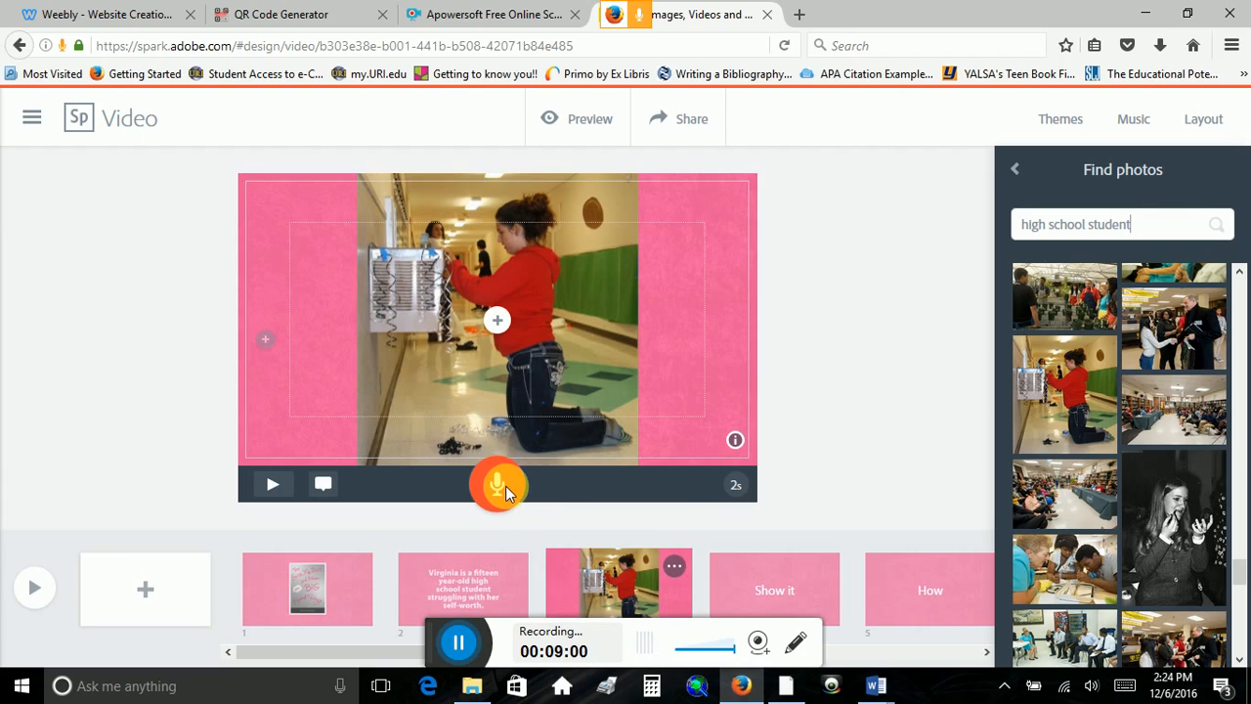
# Step: Record a voice narration for the third slide and play it back
pyautogui.moveTo(503, 485); pyautogui.dragTo(500, 485)
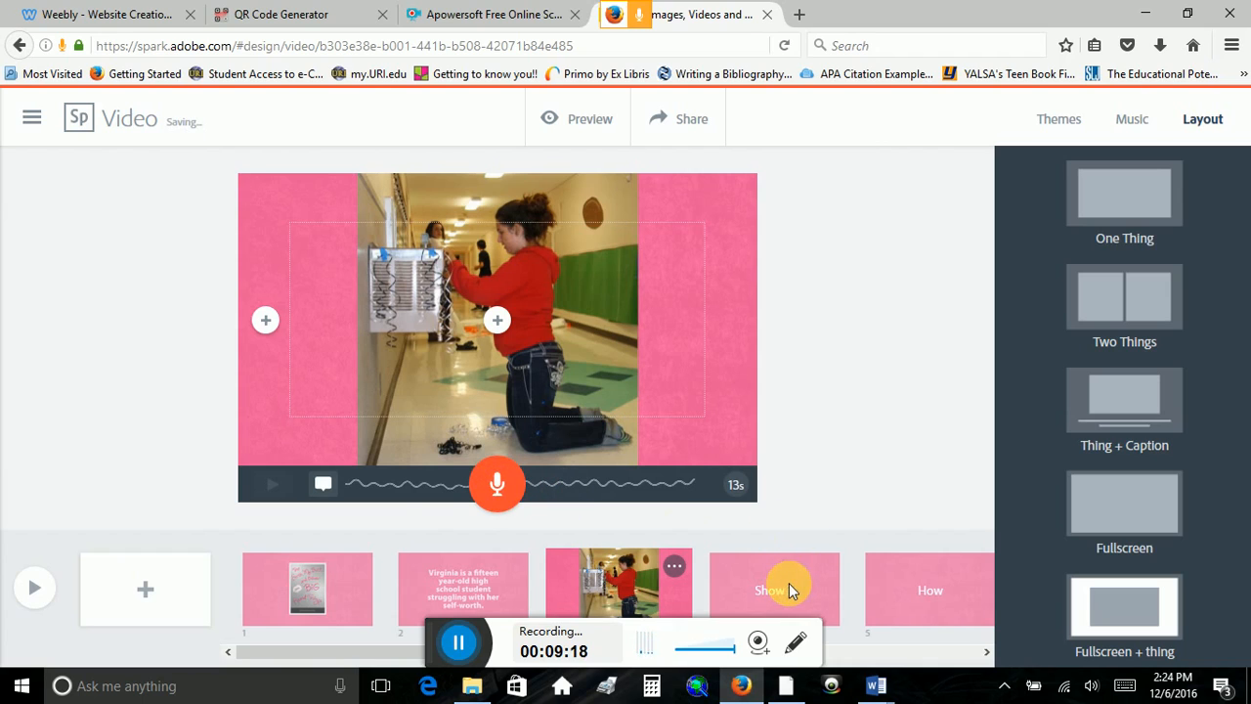
pyautogui.click(286, 486)
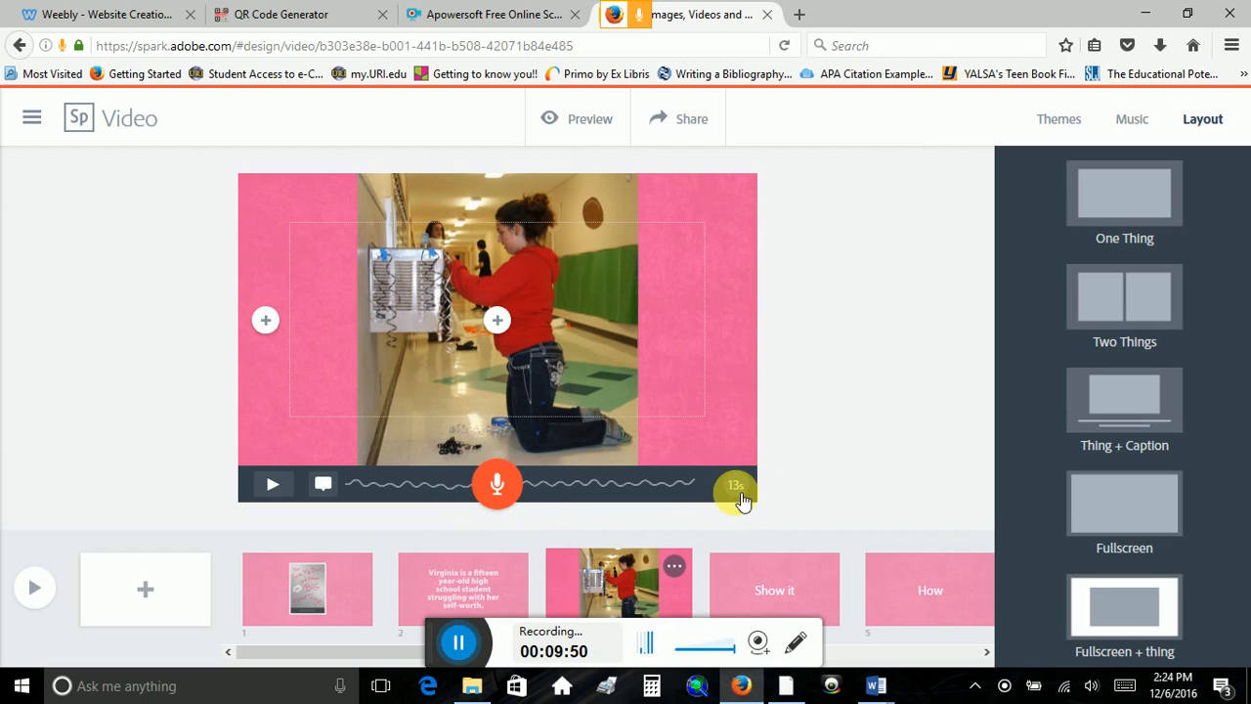
# Step: Re-record the third slide's voice narration, replacing the first take, and go to the fourth slide, "Show it"
pyautogui.click(496, 486)
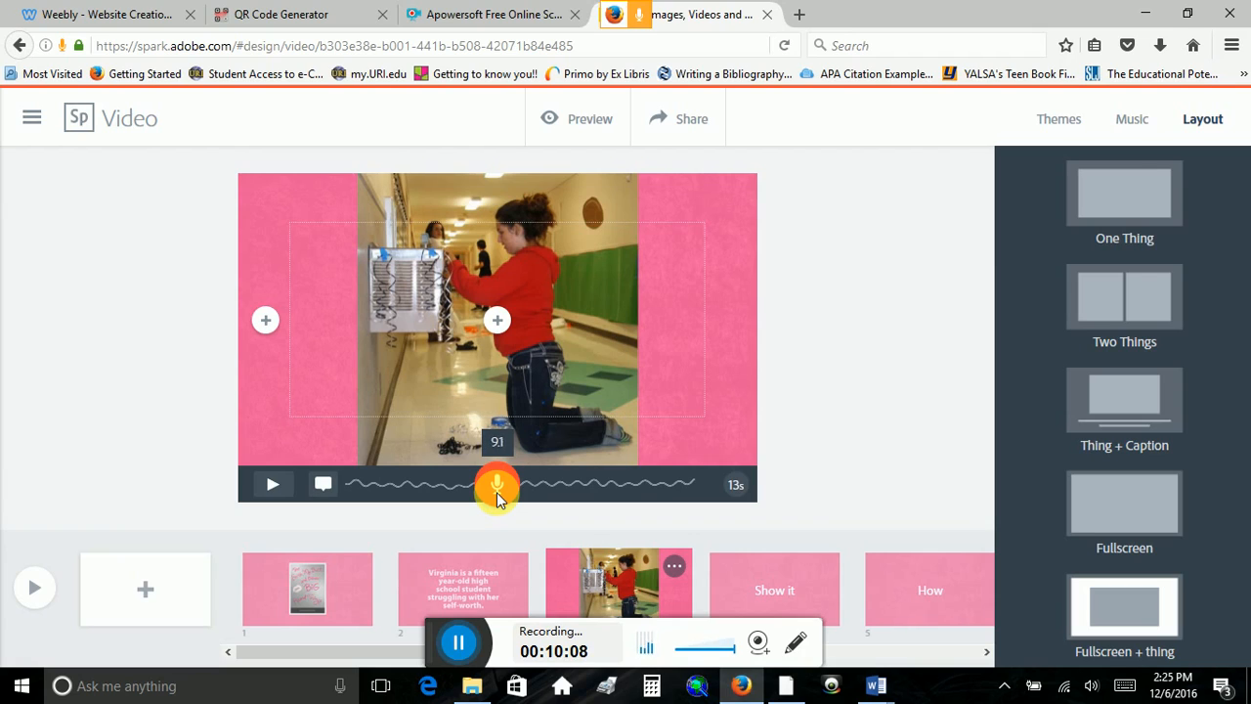
pyautogui.moveTo(497, 498); pyautogui.dragTo(503, 499)
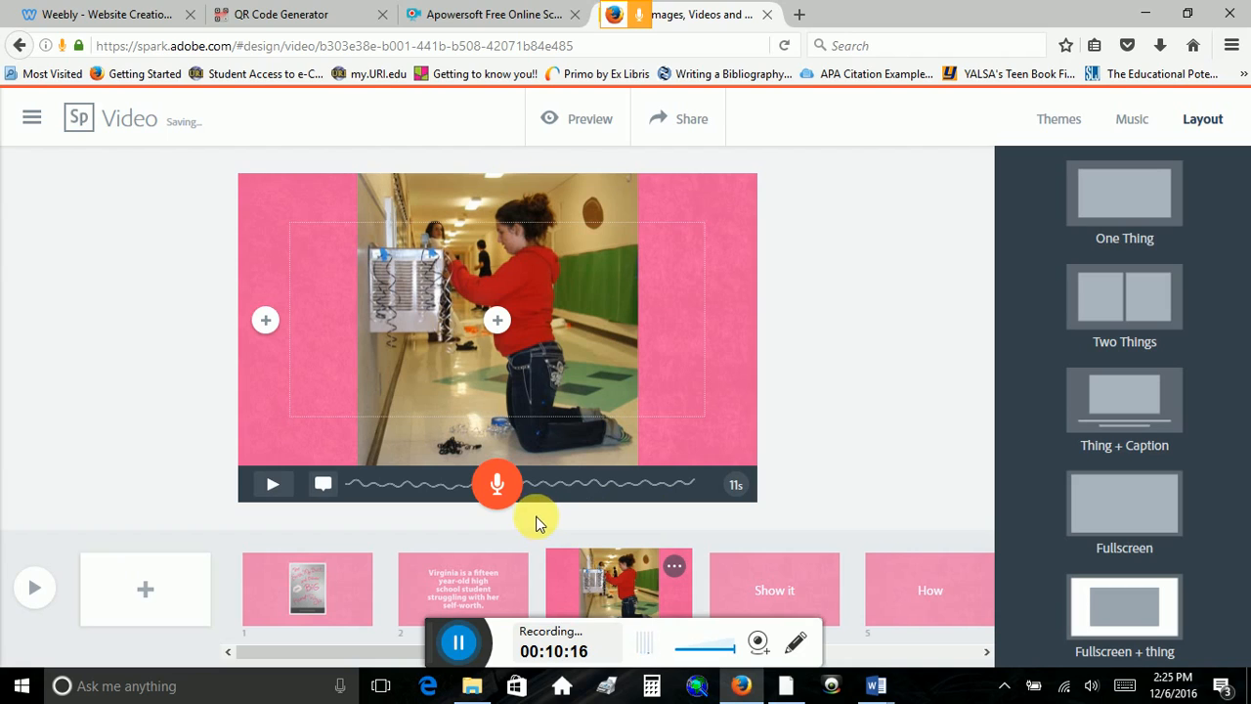
pyautogui.click(783, 579)
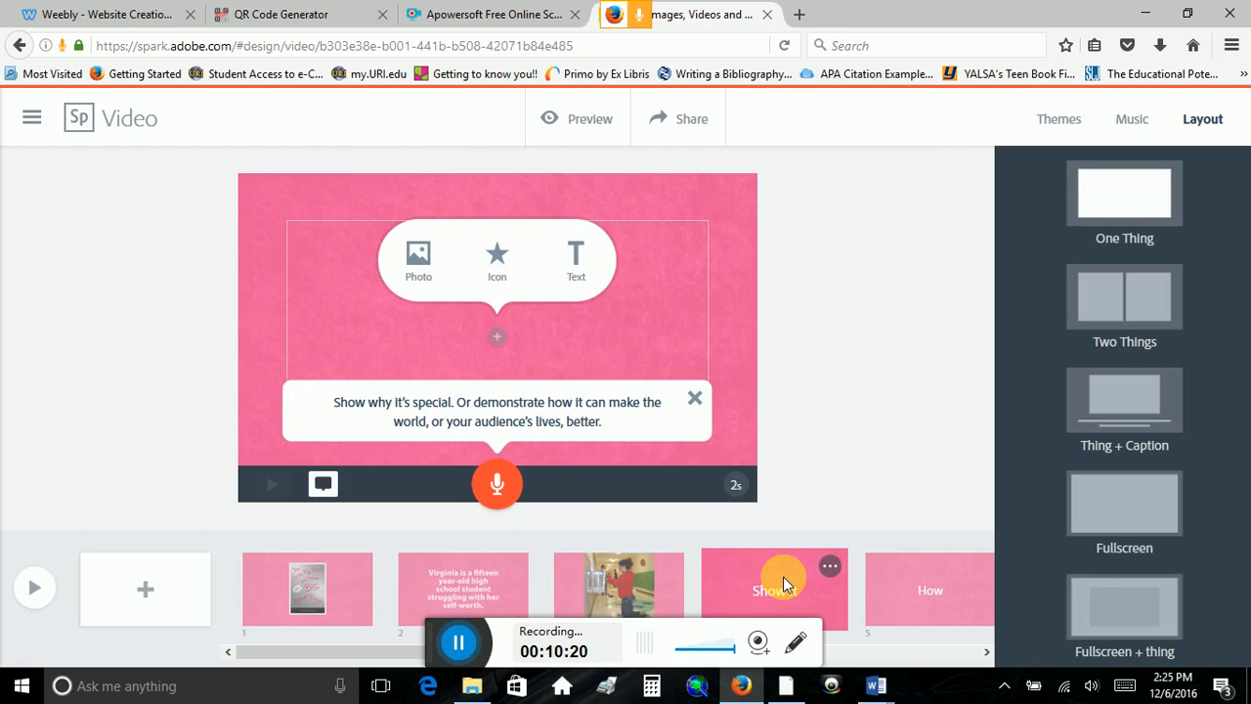
# Step: Add text to slide four: "Her best friend has moved away for the year, her older sister is in the Peace Corps, her older brother is perfect."
pyautogui.click(583, 264)
pyautogui.click(456, 643)
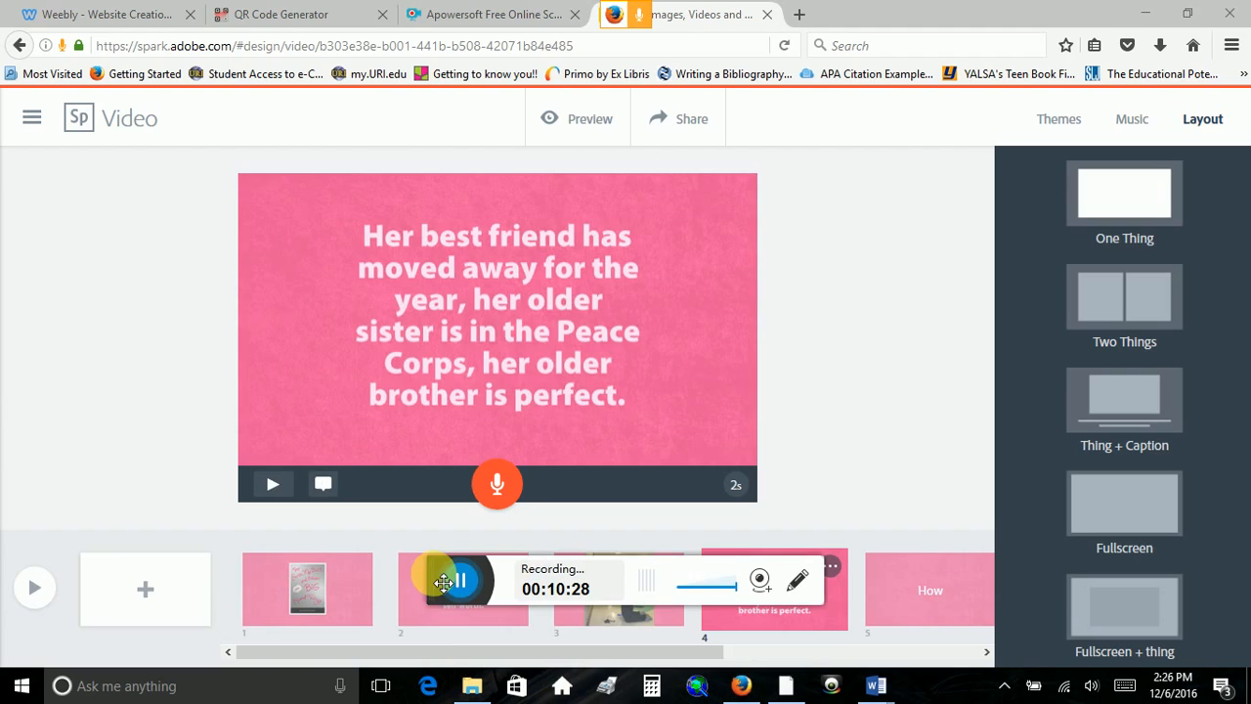
pyautogui.moveTo(434, 577); pyautogui.dragTo(422, 687)
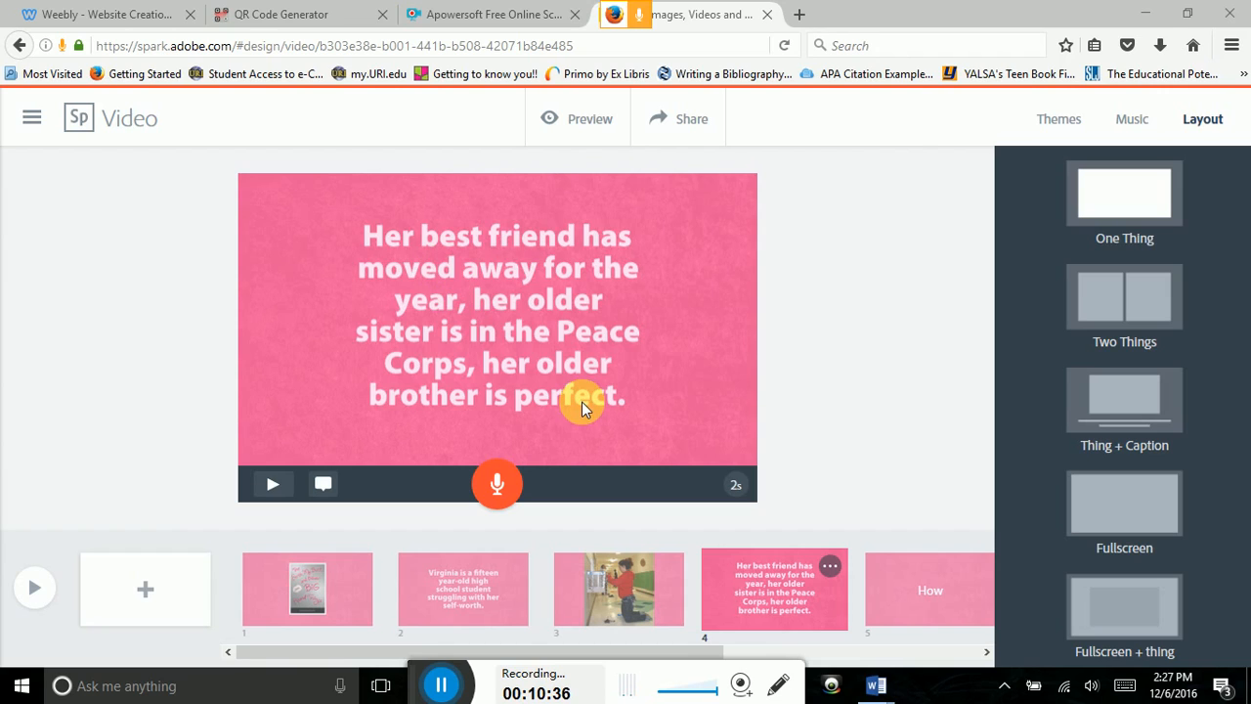
# Step: Record a voice narration for the fourth slide and go to the fifth slide, "How"
pyautogui.click(498, 491)
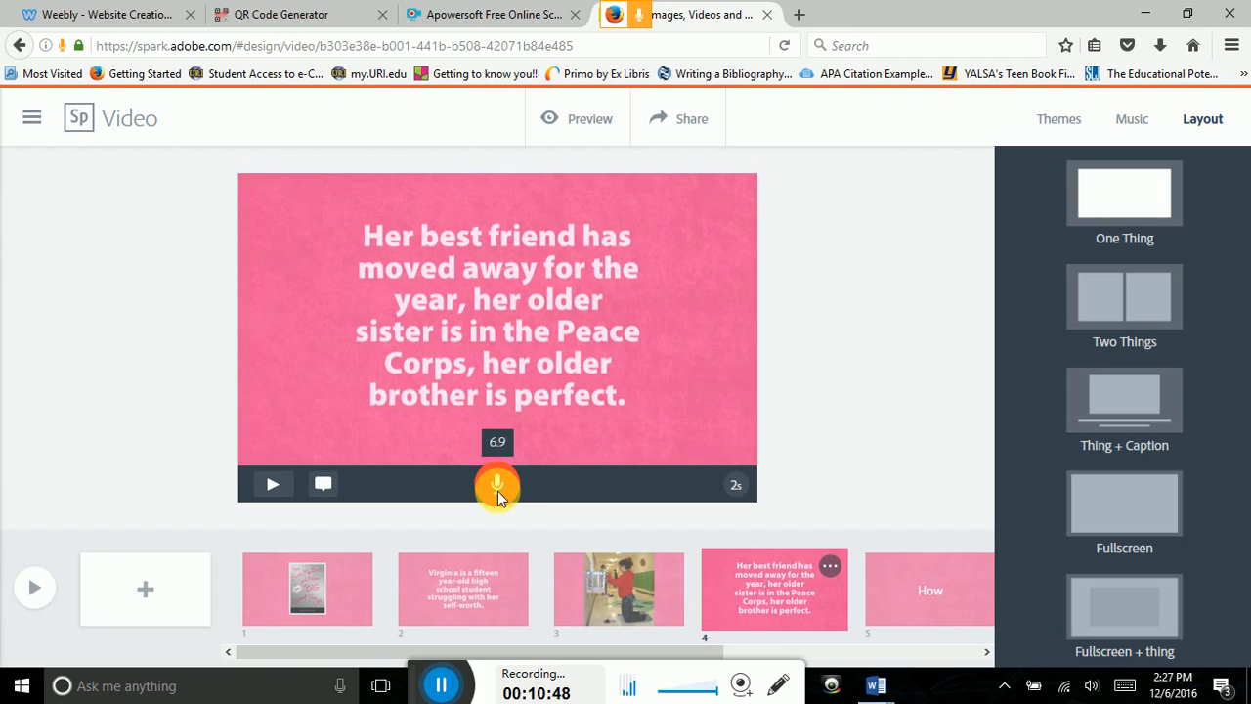
pyautogui.moveTo(498, 491); pyautogui.dragTo(523, 510)
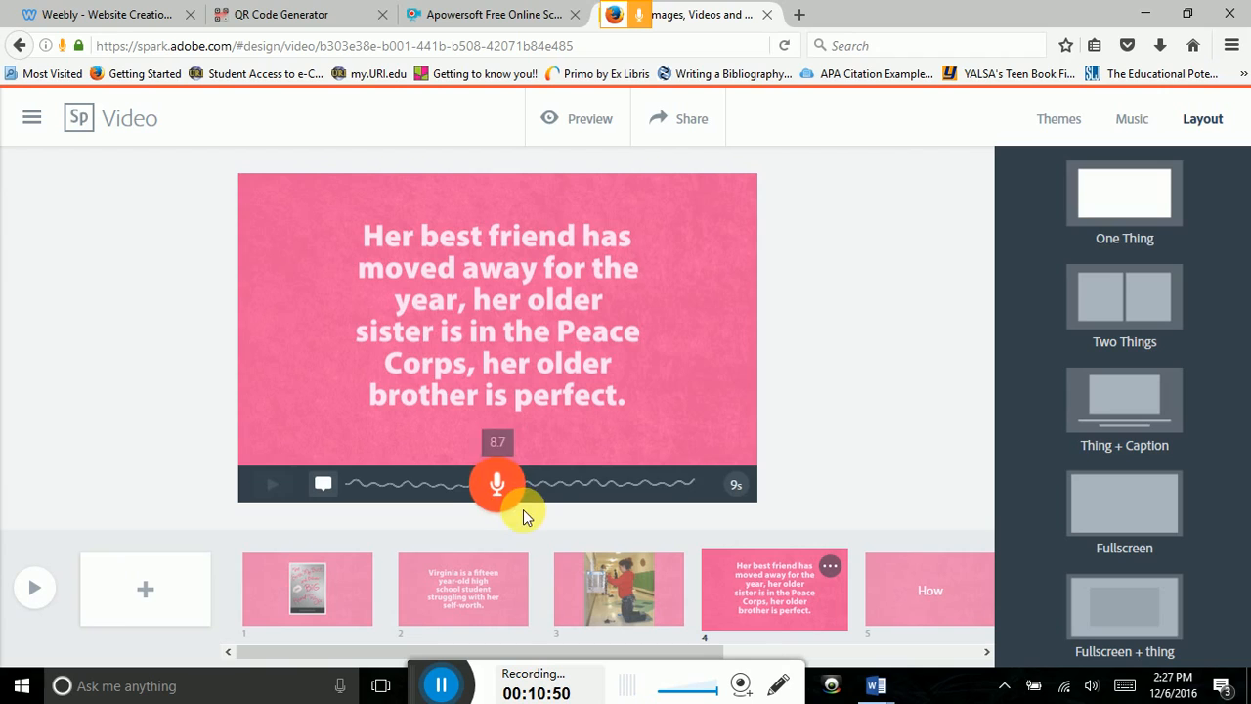
pyautogui.click(905, 596)
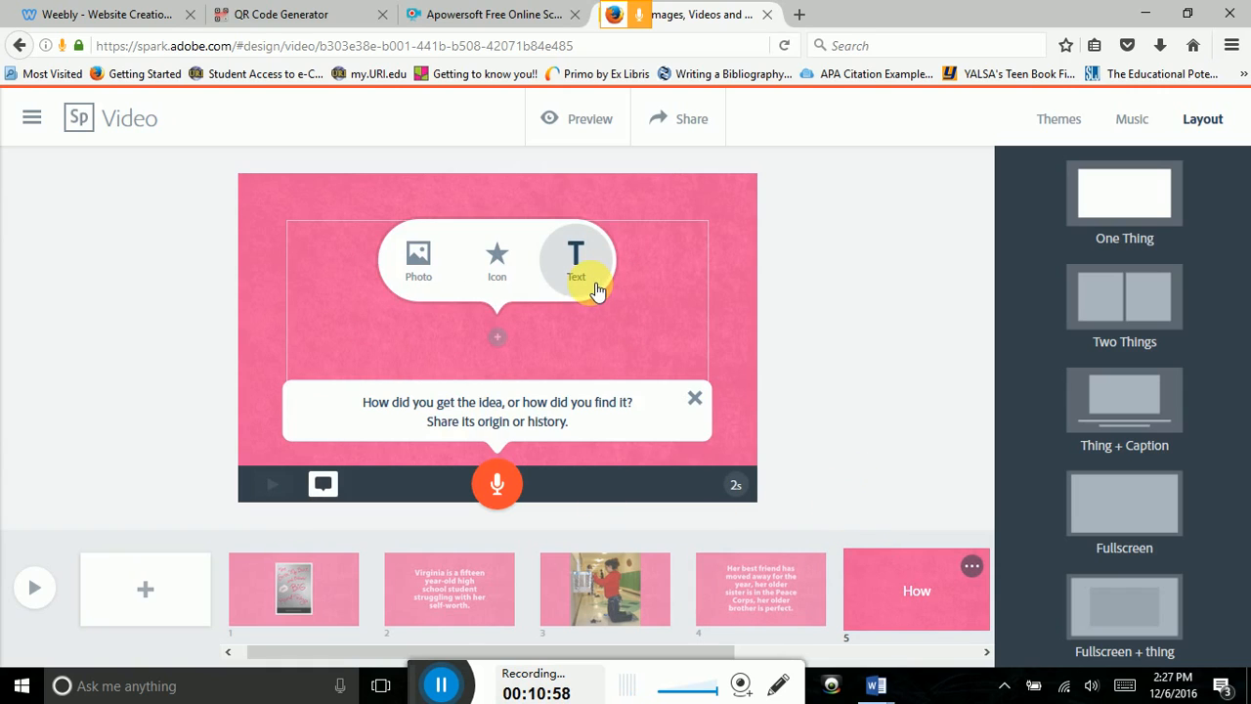
# Step: Search the online photos for "perfect" to illustrate the fifth slide, "How"
pyautogui.click(421, 262)
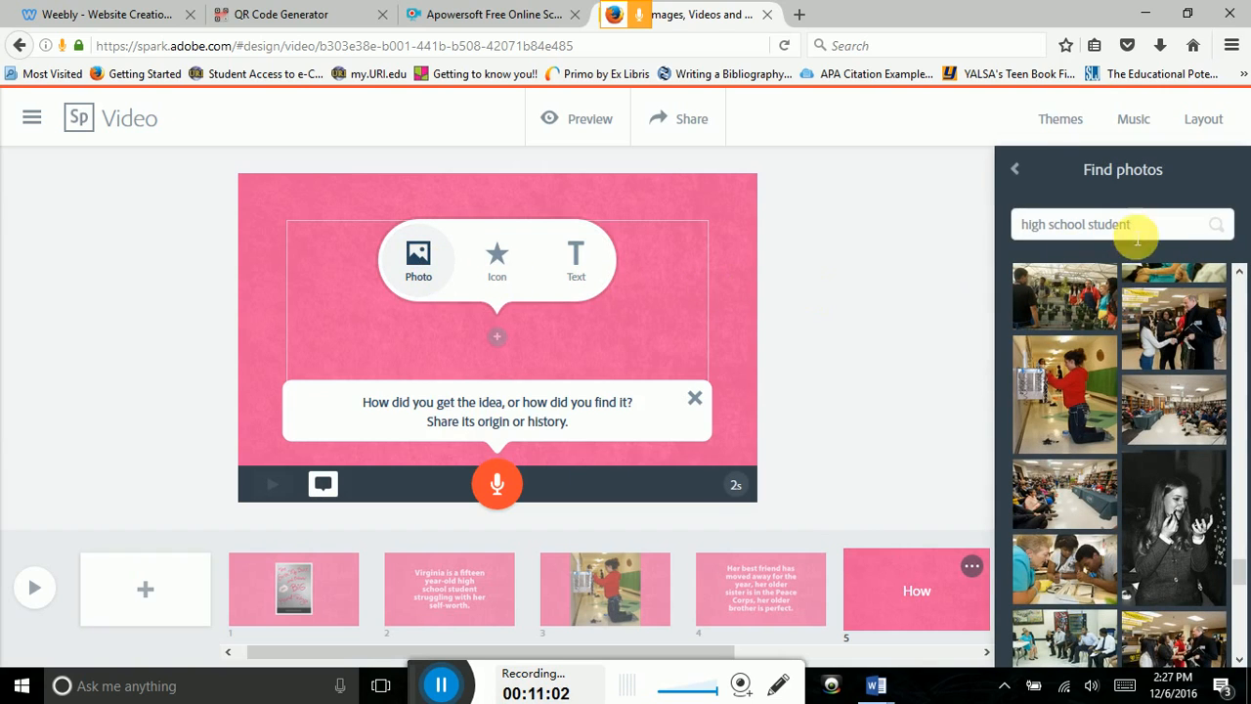
pyautogui.click(1028, 174)
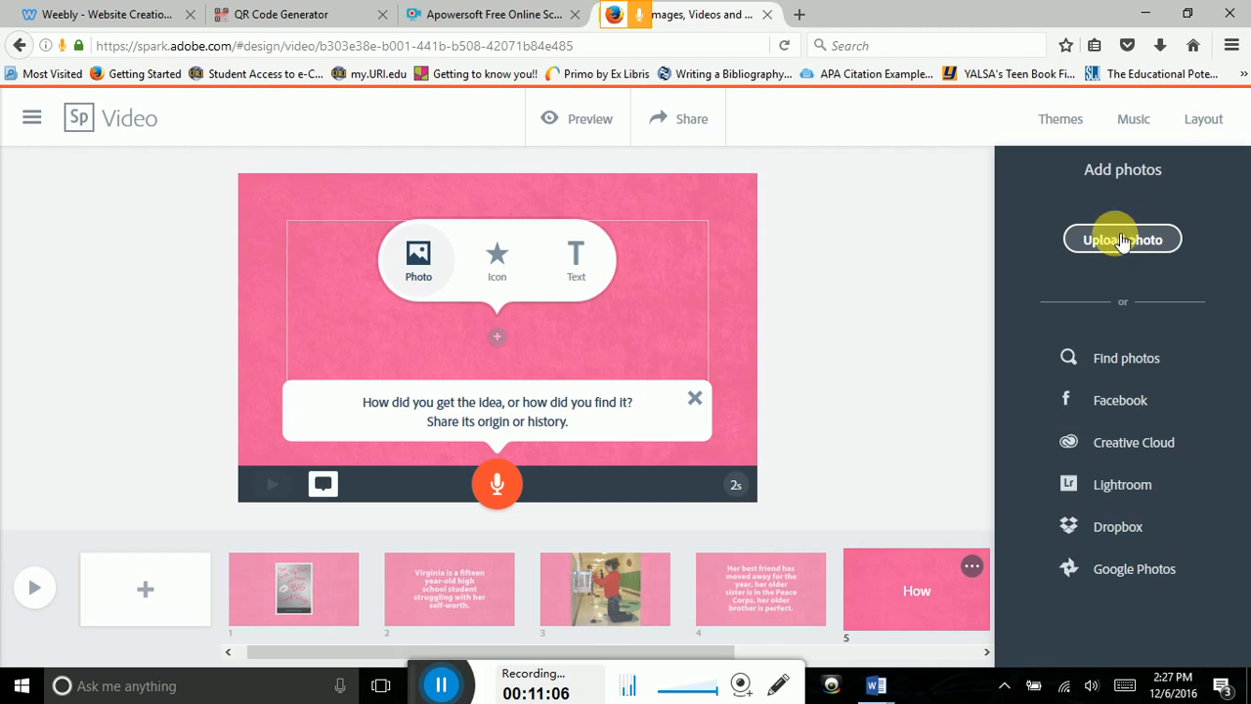
pyautogui.click(1120, 360)
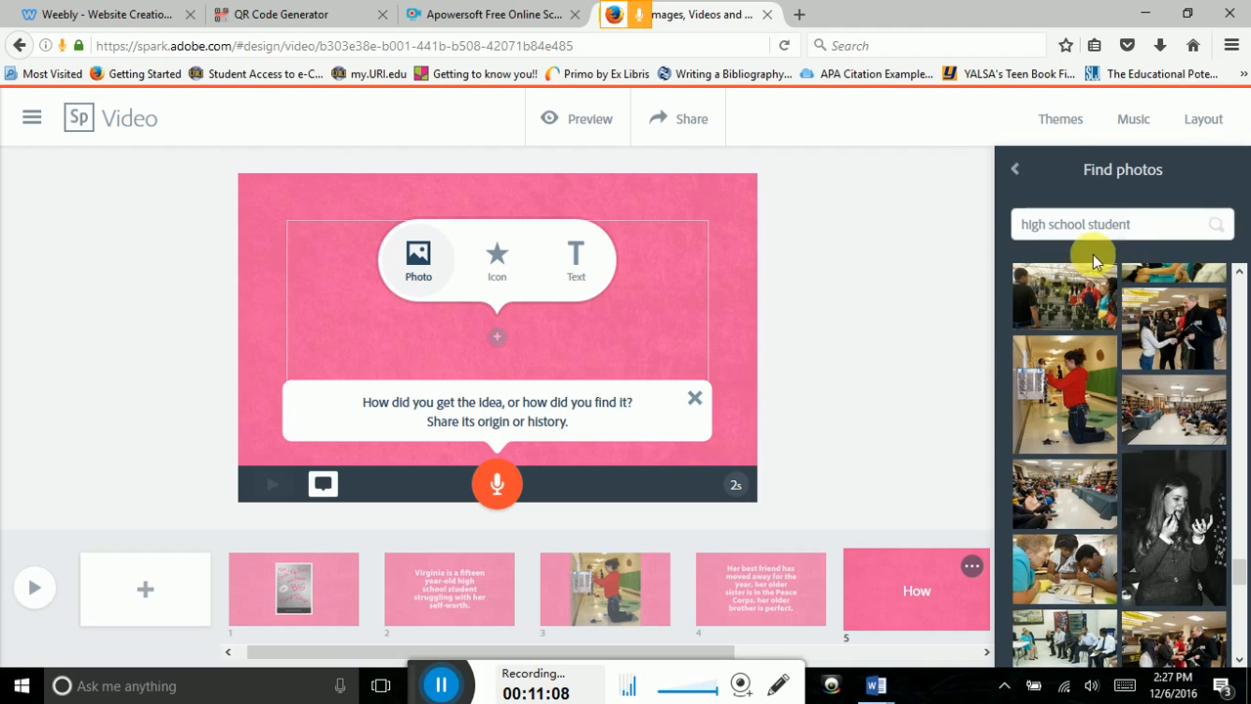
pyautogui.moveTo(1151, 227); pyautogui.dragTo(958, 224)
pyautogui.write('p')
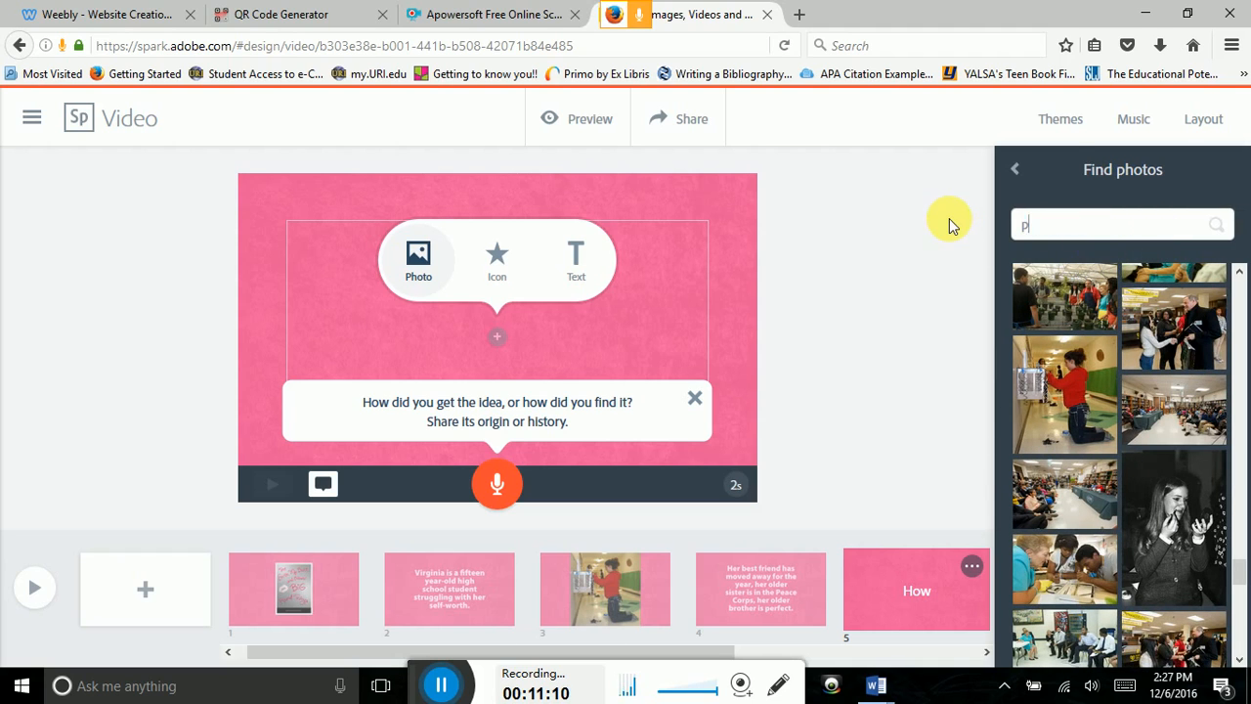
pyautogui.write('erfect')
pyautogui.press('Return')
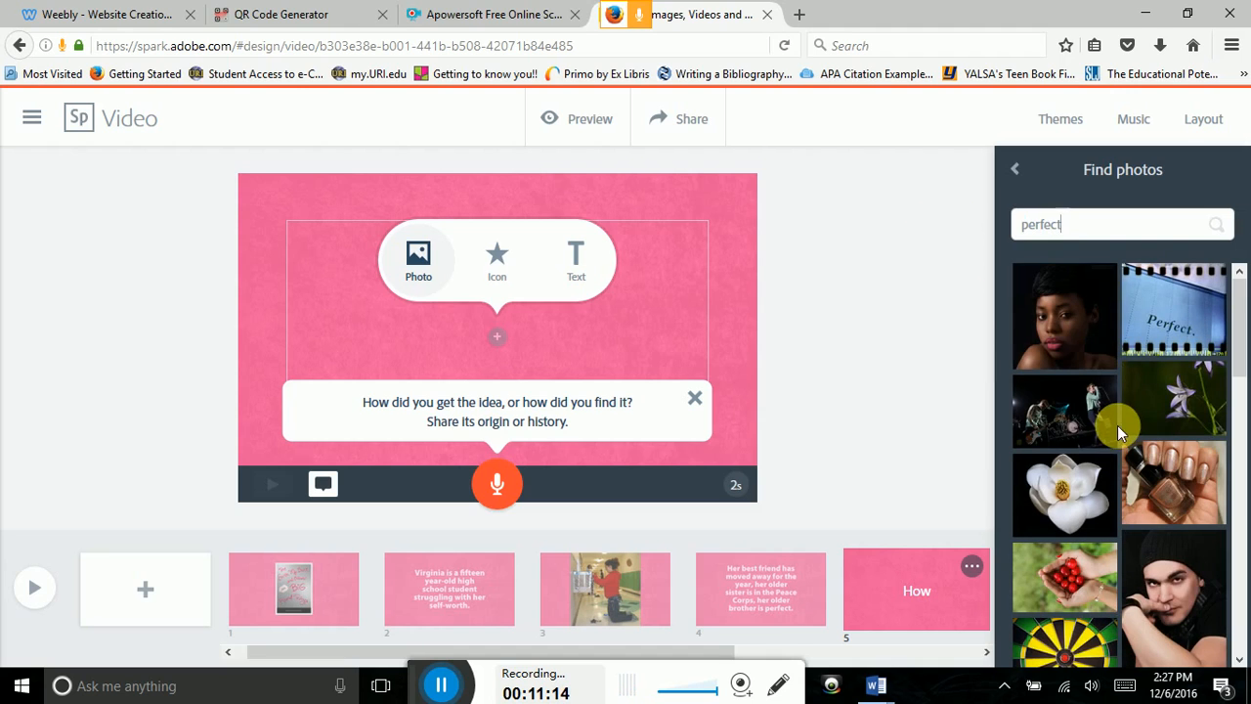
# Step: Browse the photo results and add the blue picture with the printed word "Perfect." to the fifth slide
pyautogui.scroll(-5, 1124, 414)
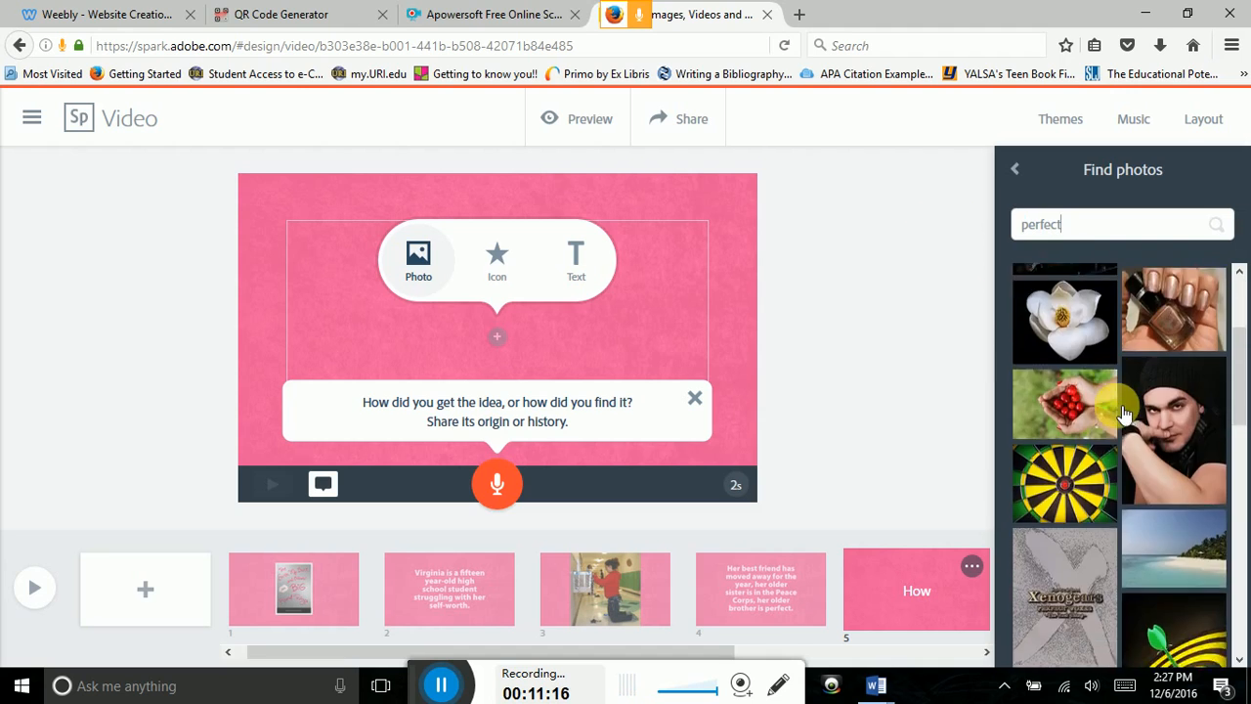
pyautogui.scroll(-4, 1124, 413)
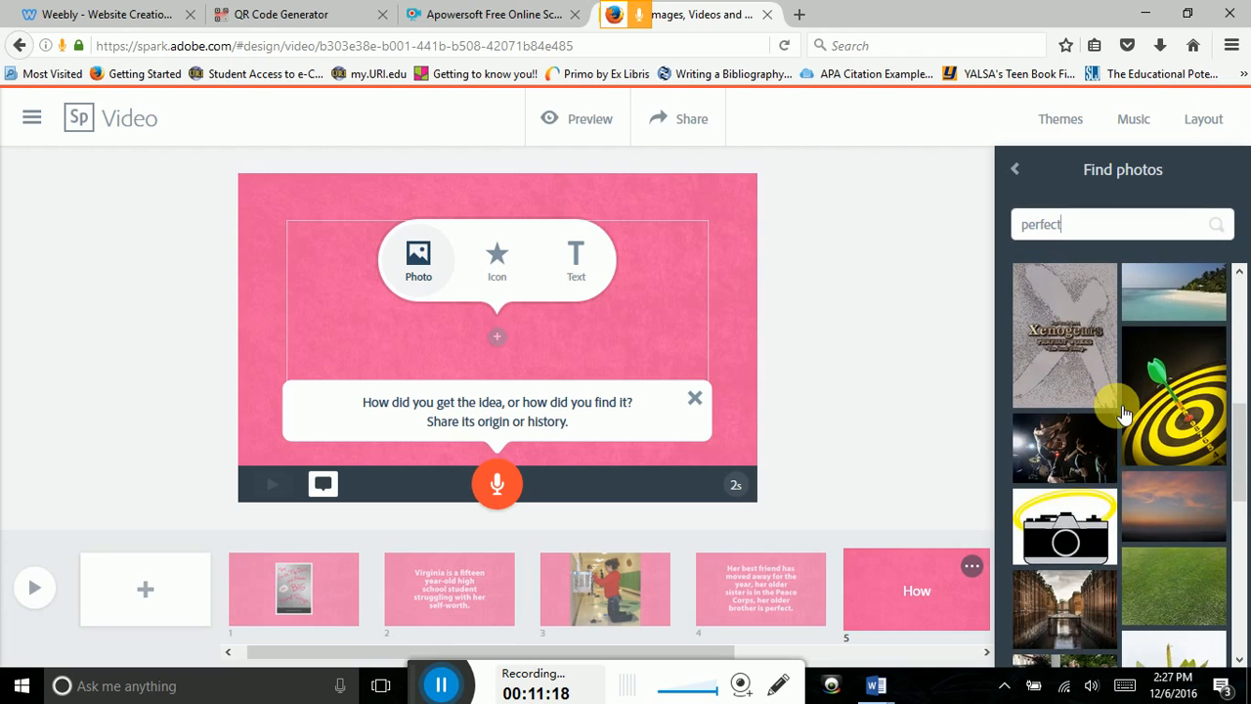
pyautogui.scroll(-6, 1122, 413)
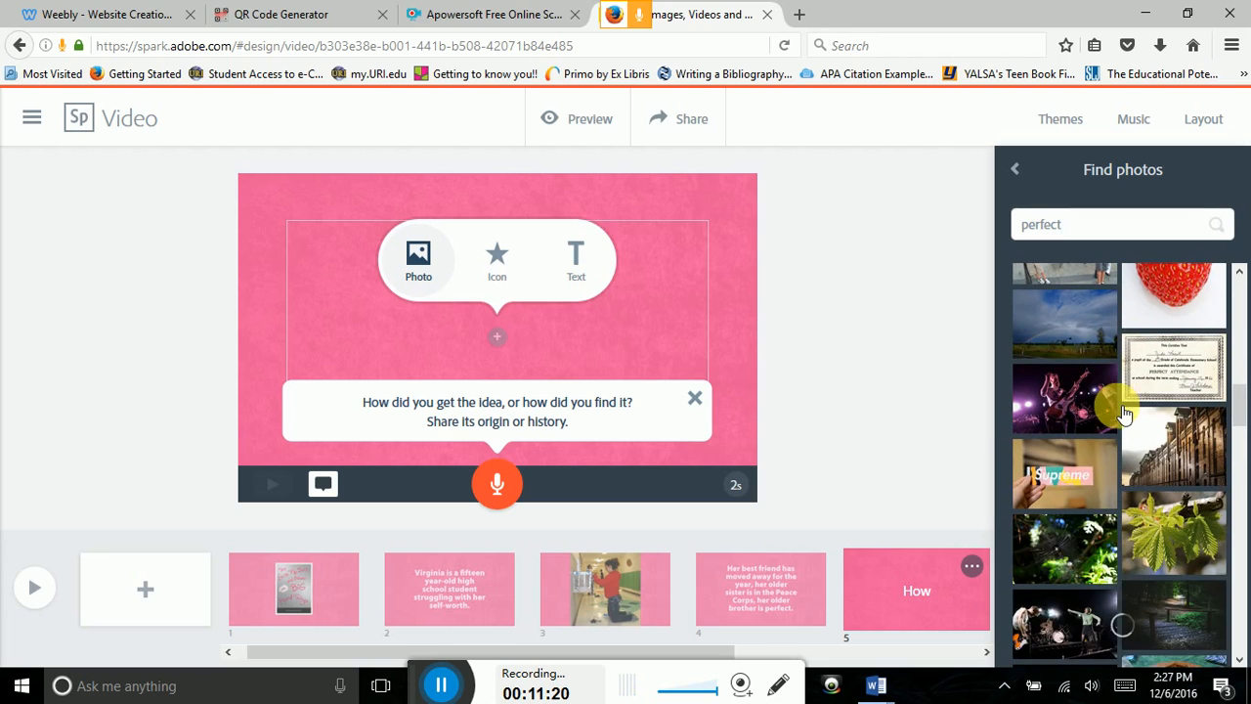
pyautogui.scroll(3, 1118, 405)
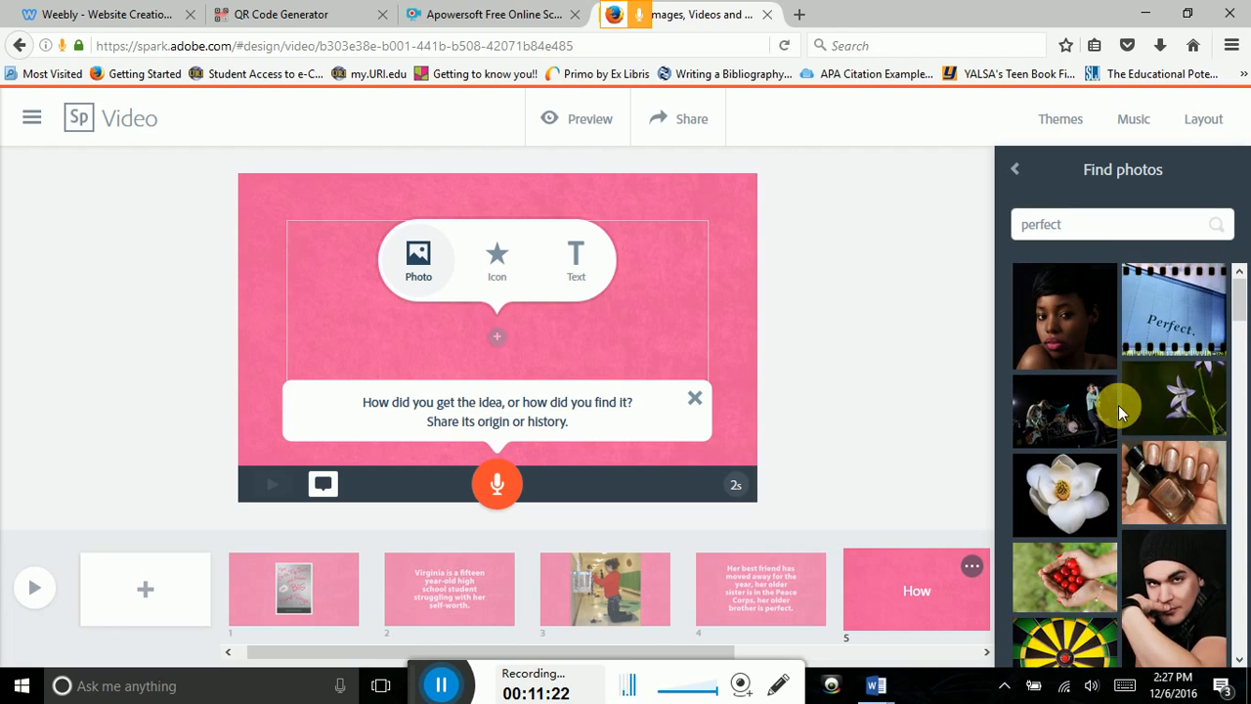
pyautogui.click(1176, 327)
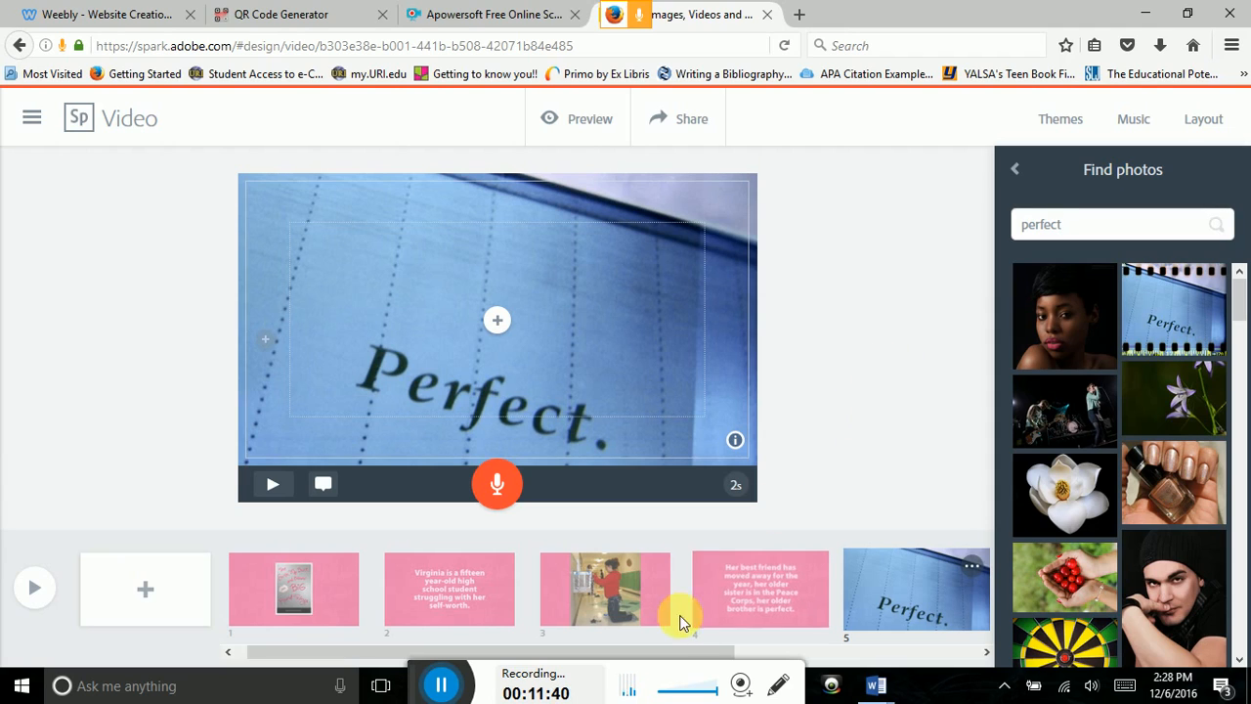
# Step: Duplicate the fifth slide with the "Perfect." photo
pyautogui.moveTo(689, 647); pyautogui.dragTo(898, 633)
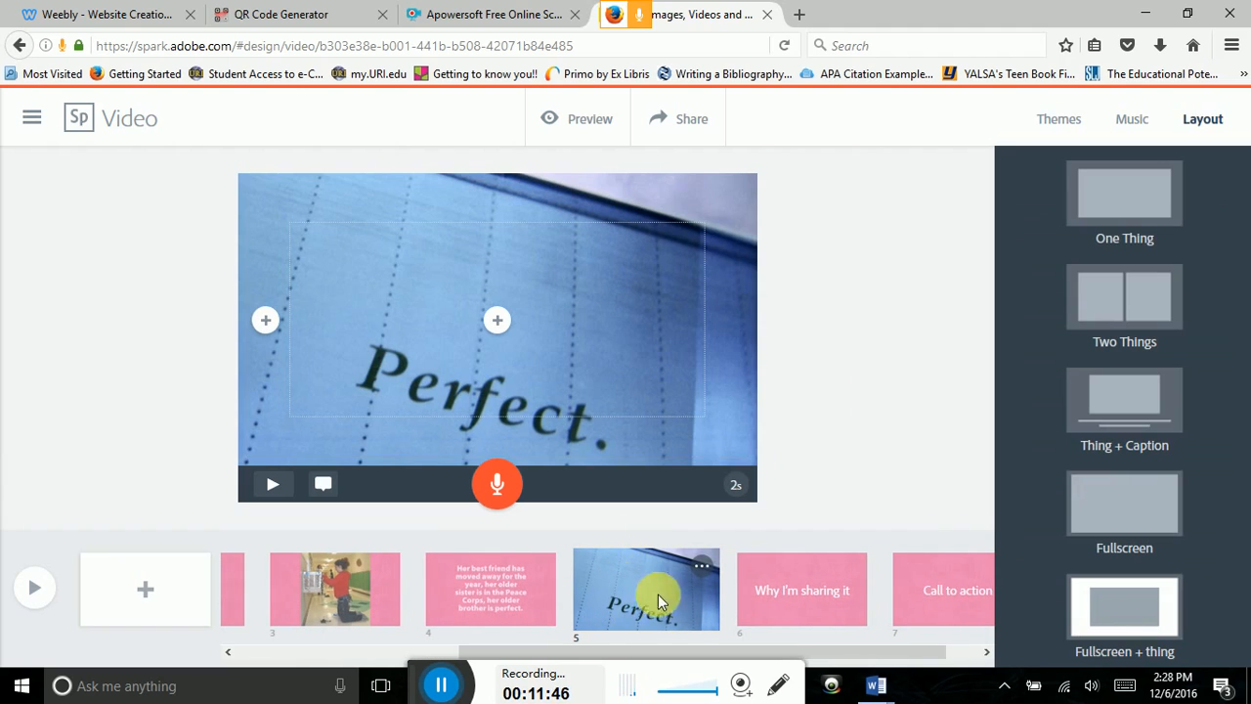
pyautogui.click(704, 566)
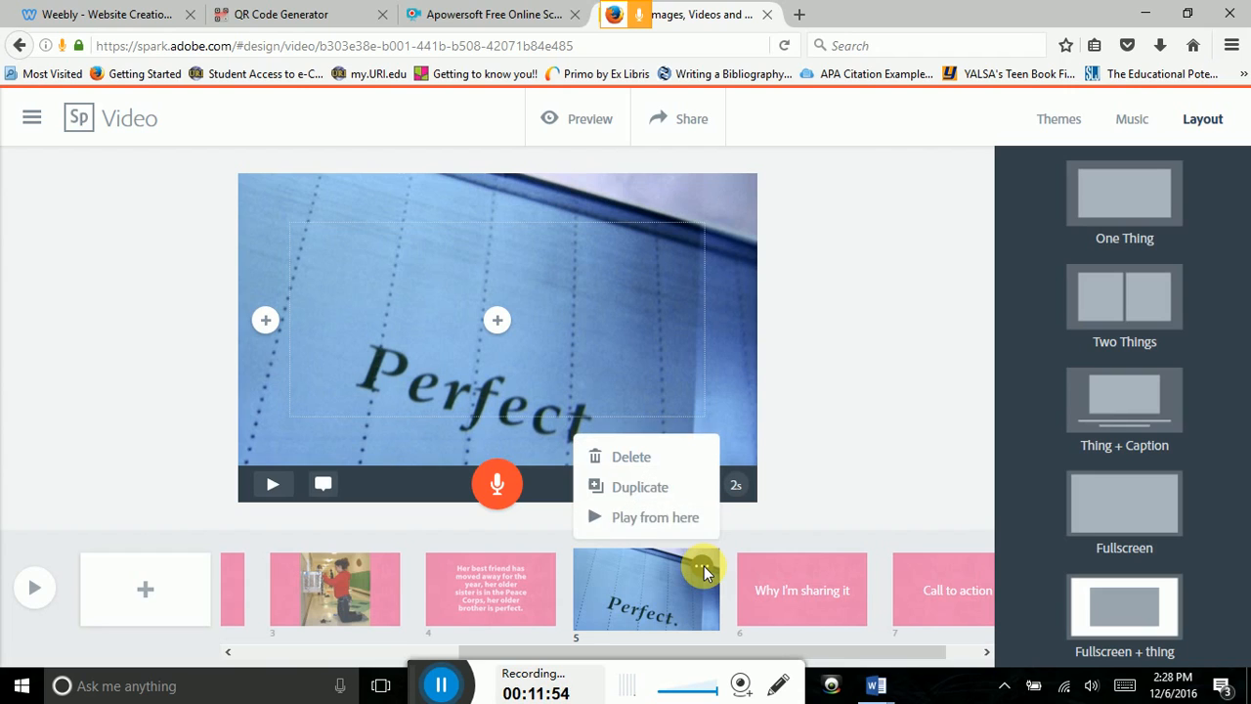
pyautogui.click(637, 487)
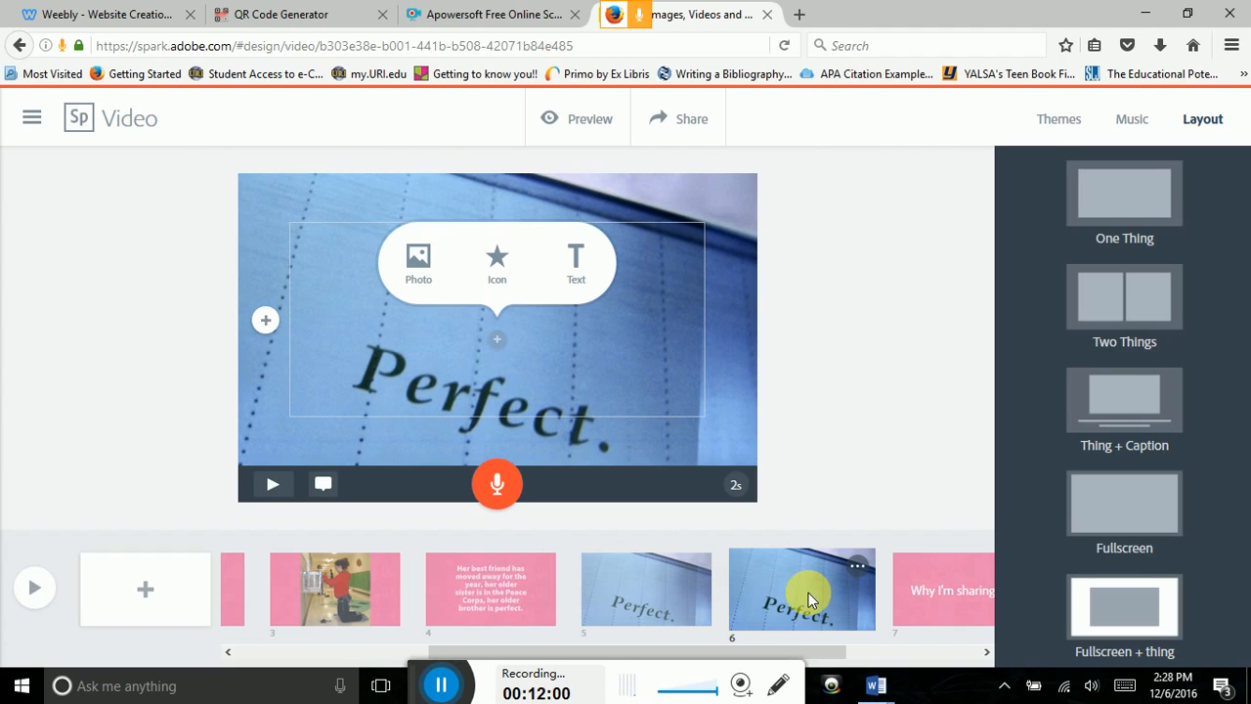
# Step: Set the display duration of the original "Perfect." slide, the fifth one, to 4 seconds
pyautogui.click(651, 592)
pyautogui.click(550, 378)
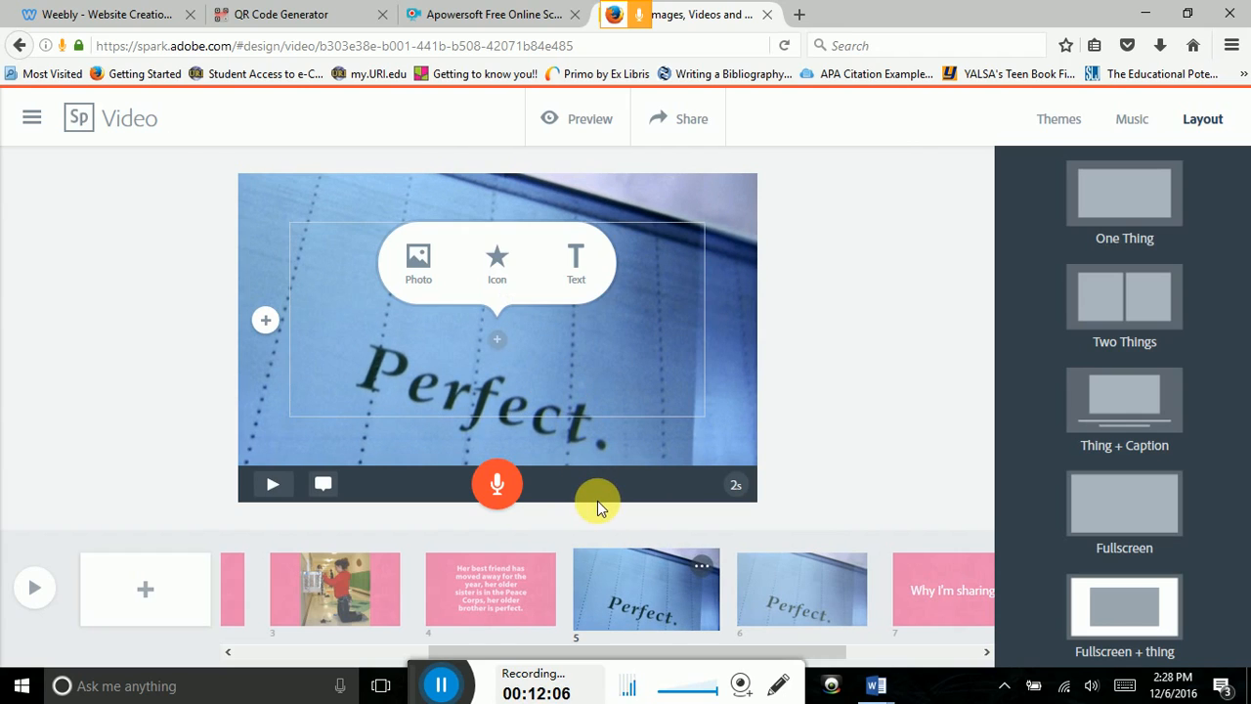
pyautogui.click(741, 489)
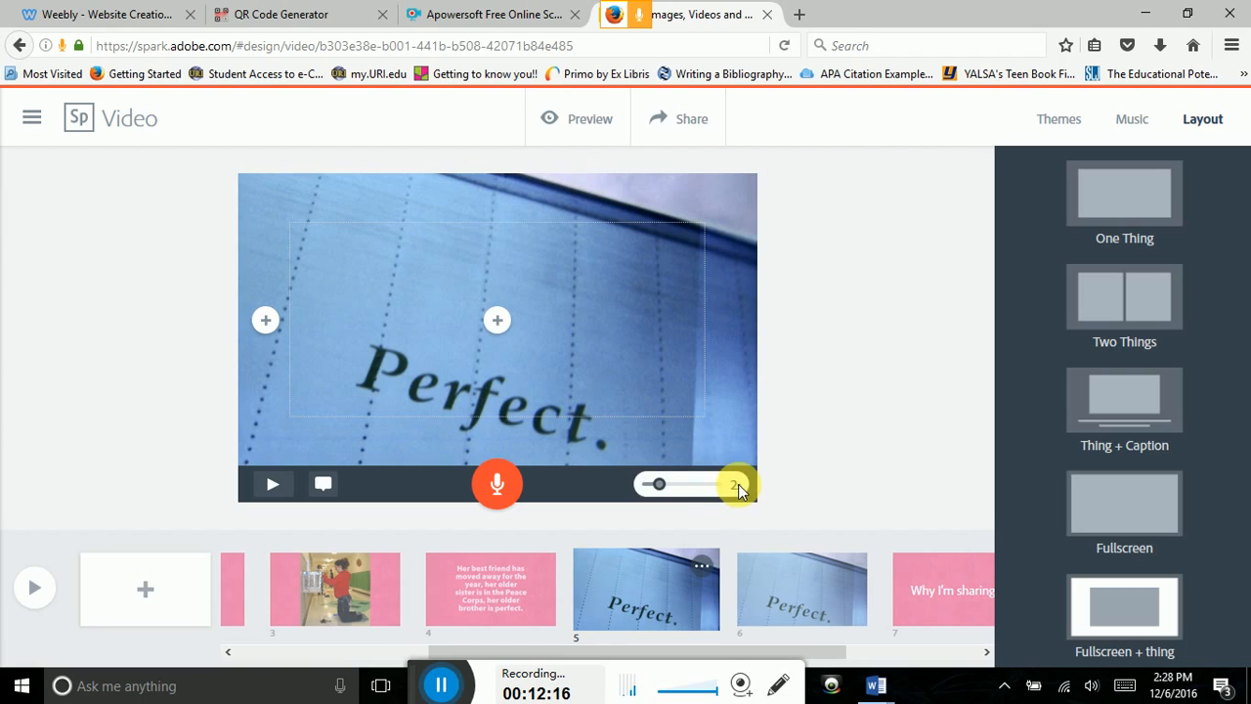
pyautogui.moveTo(659, 483); pyautogui.dragTo(684, 494)
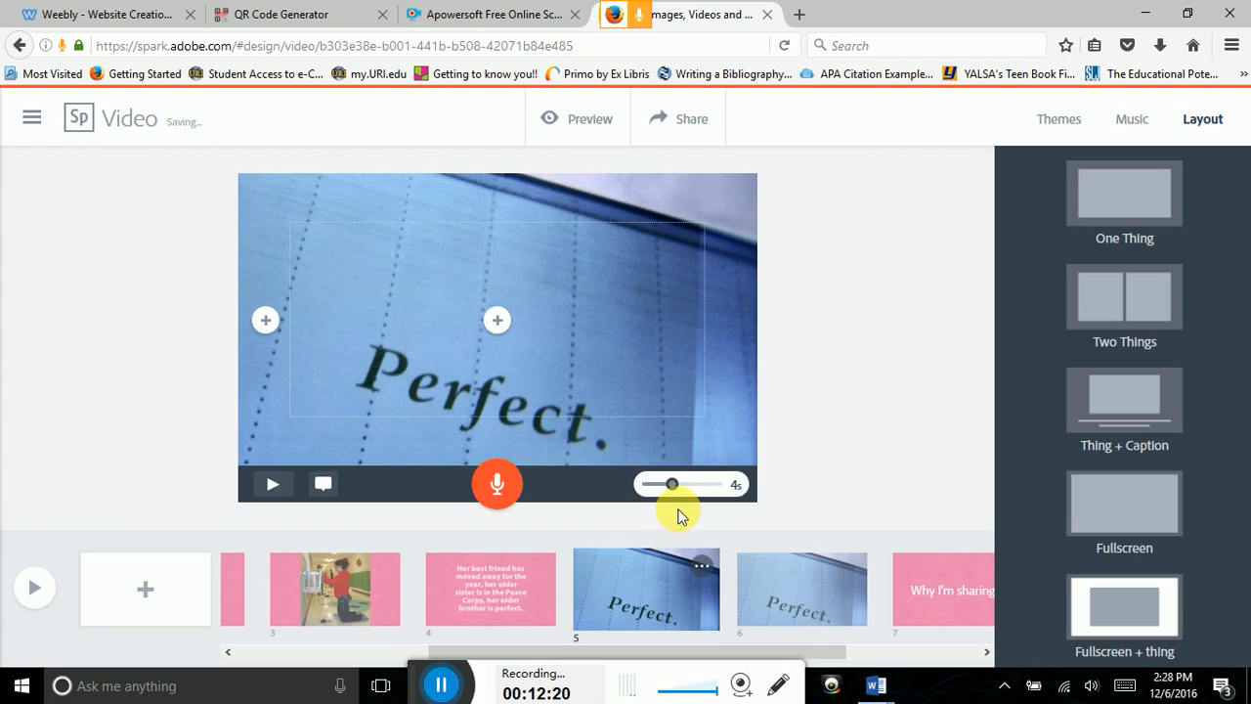
# Step: Search the icons for "no" and place a bold prohibition sign over the "Perfect." photo on the sixth slide
pyautogui.click(800, 584)
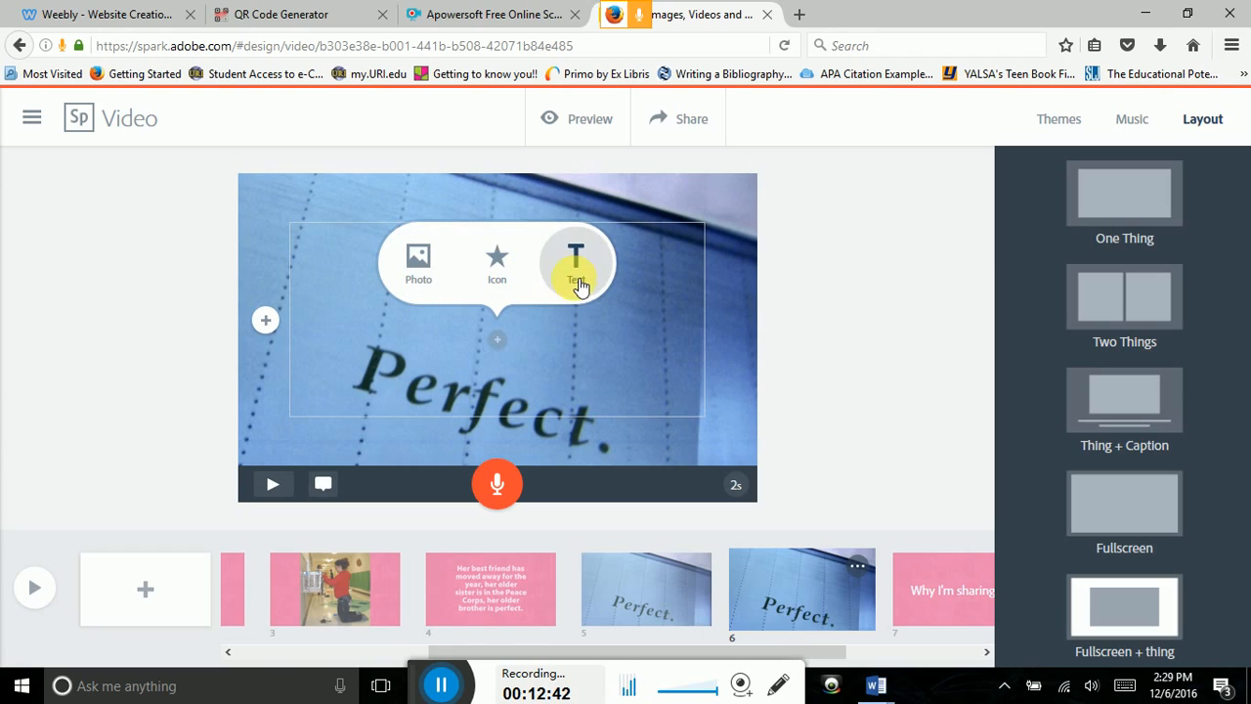
pyautogui.click(497, 264)
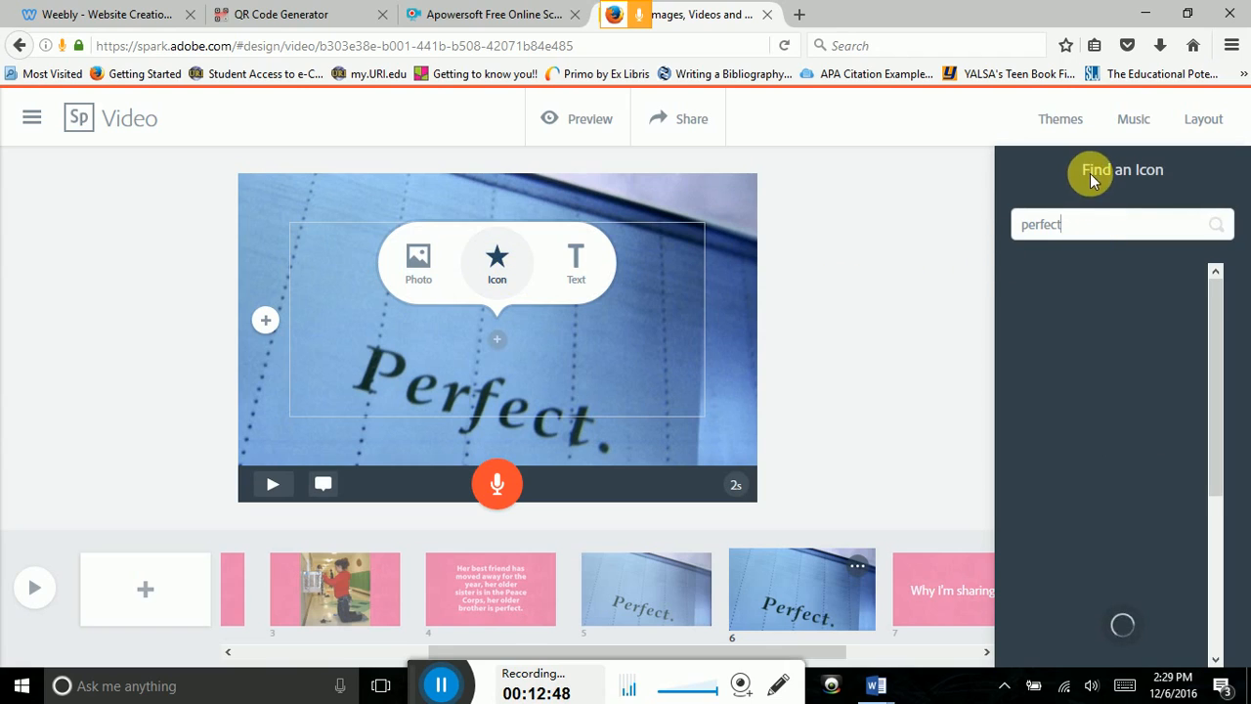
pyautogui.doubleClick(1090, 228)
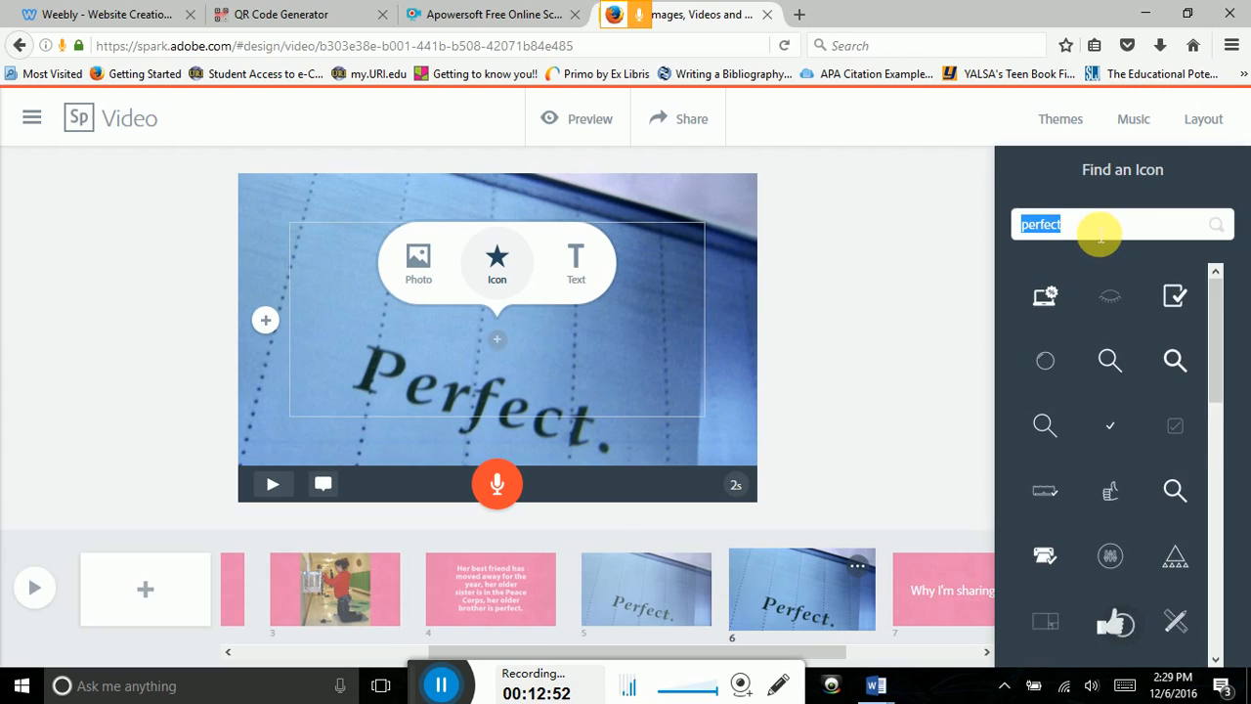
pyautogui.write('no')
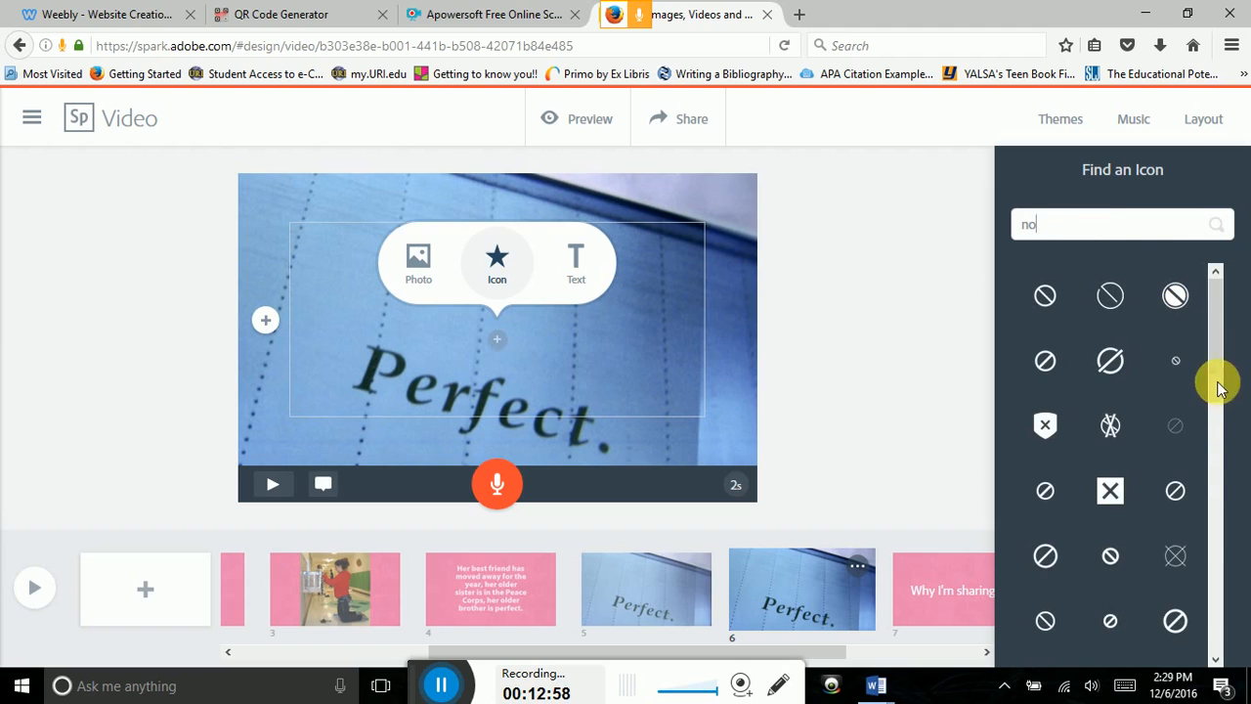
pyautogui.moveTo(1212, 312); pyautogui.dragTo(1221, 433)
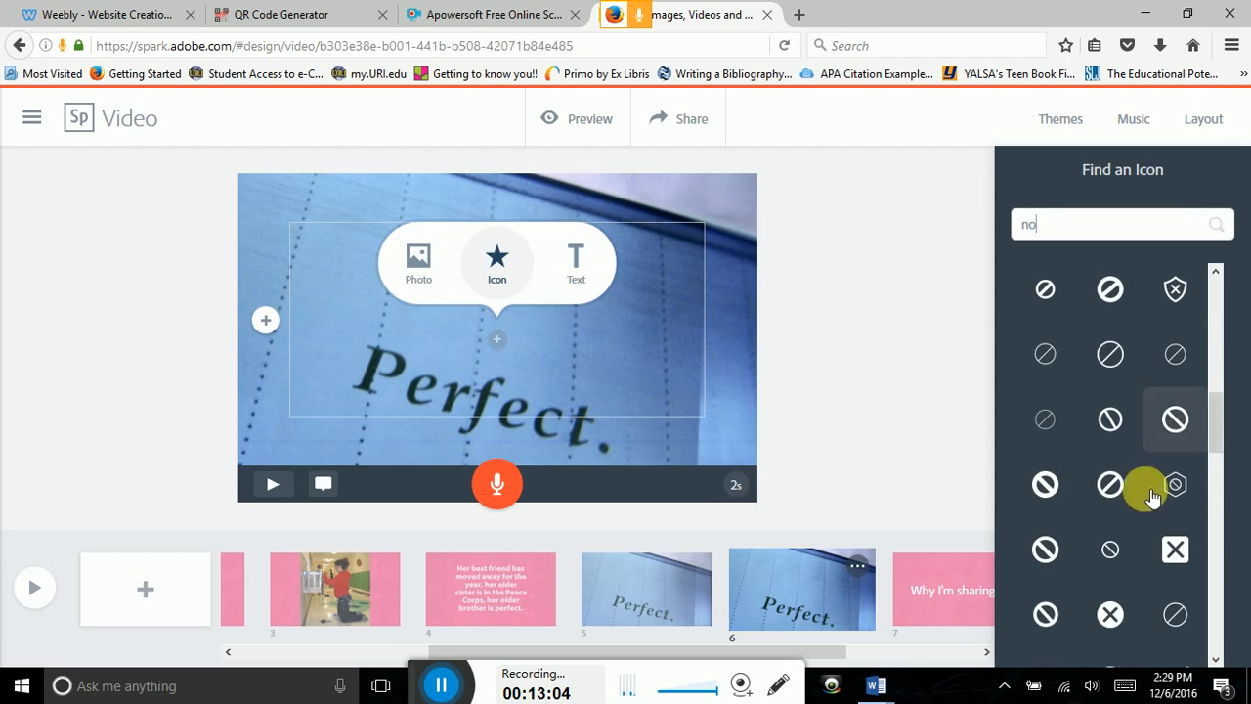
pyautogui.click(1112, 482)
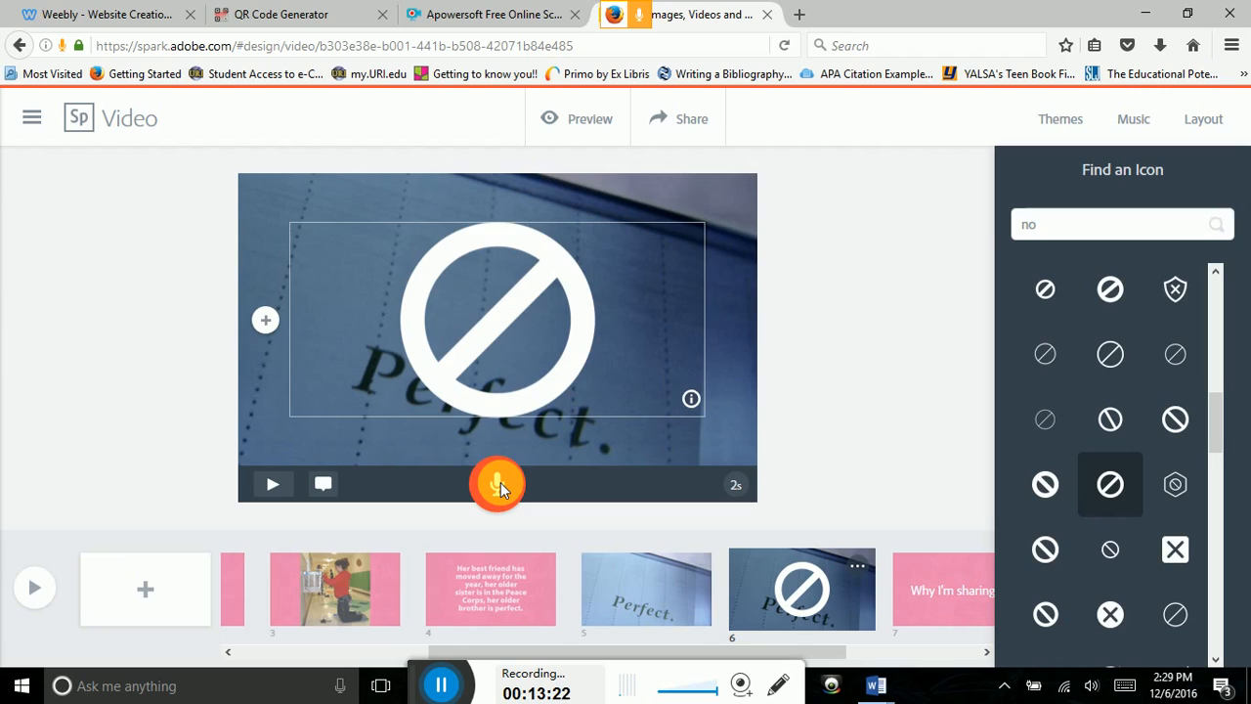
# Step: Record a voice narration for the sixth slide, and play back the fifth and sixth slides to check them
pyautogui.moveTo(501, 482); pyautogui.dragTo(501, 482)
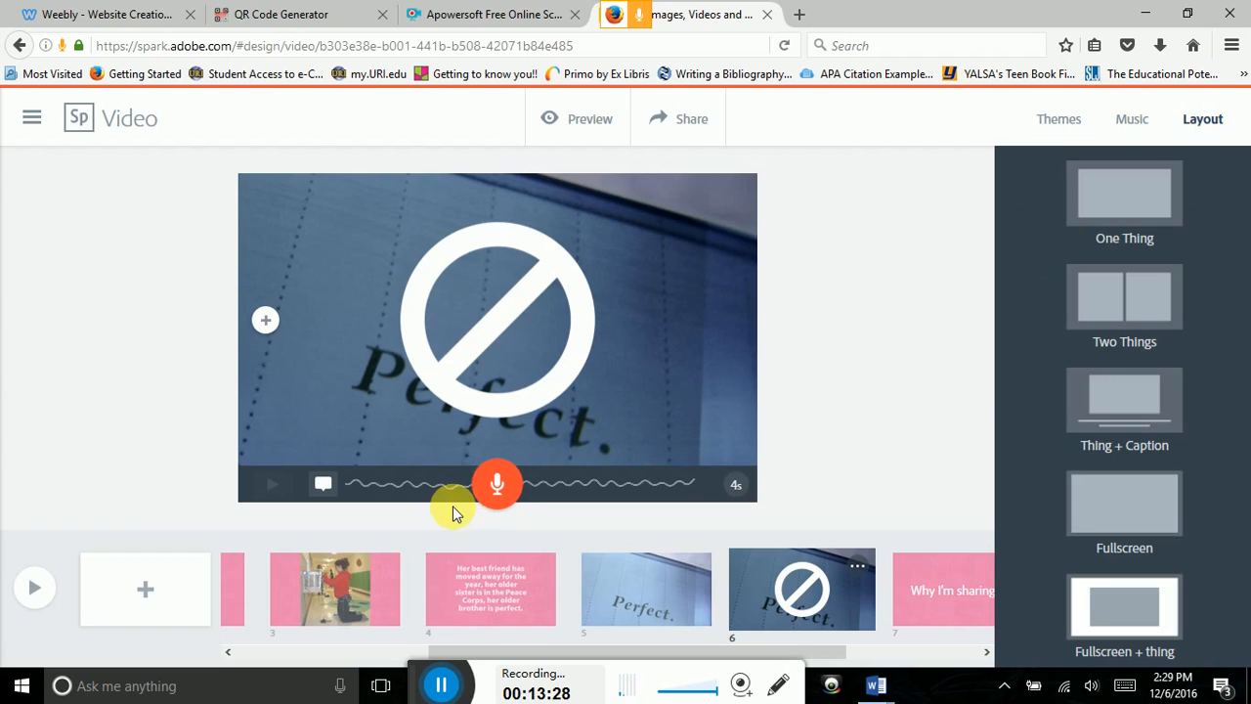
pyautogui.click(628, 594)
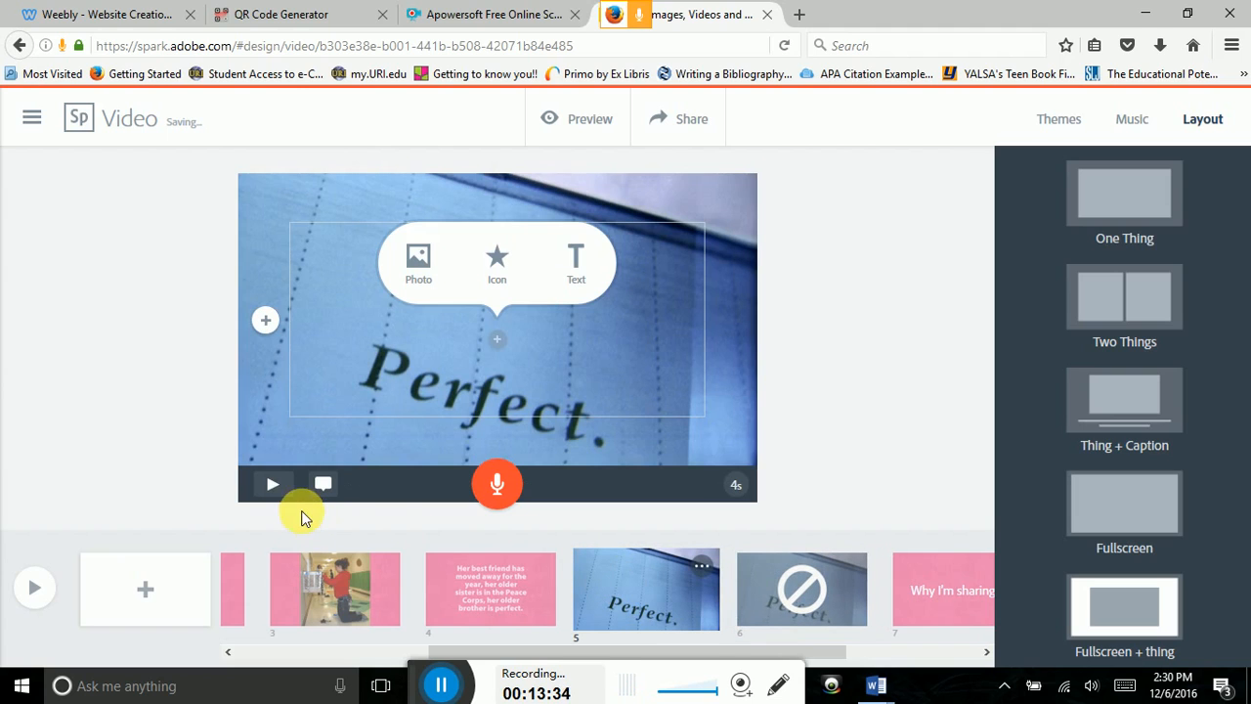
pyautogui.click(270, 482)
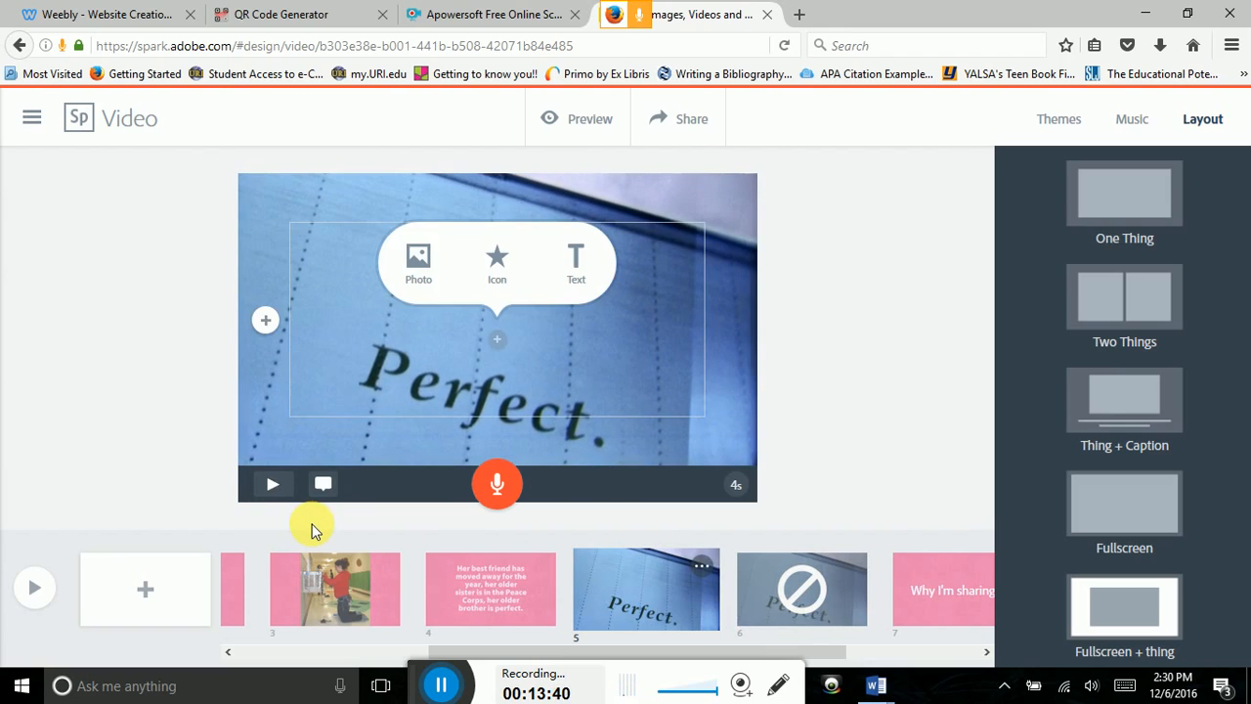
pyautogui.click(816, 601)
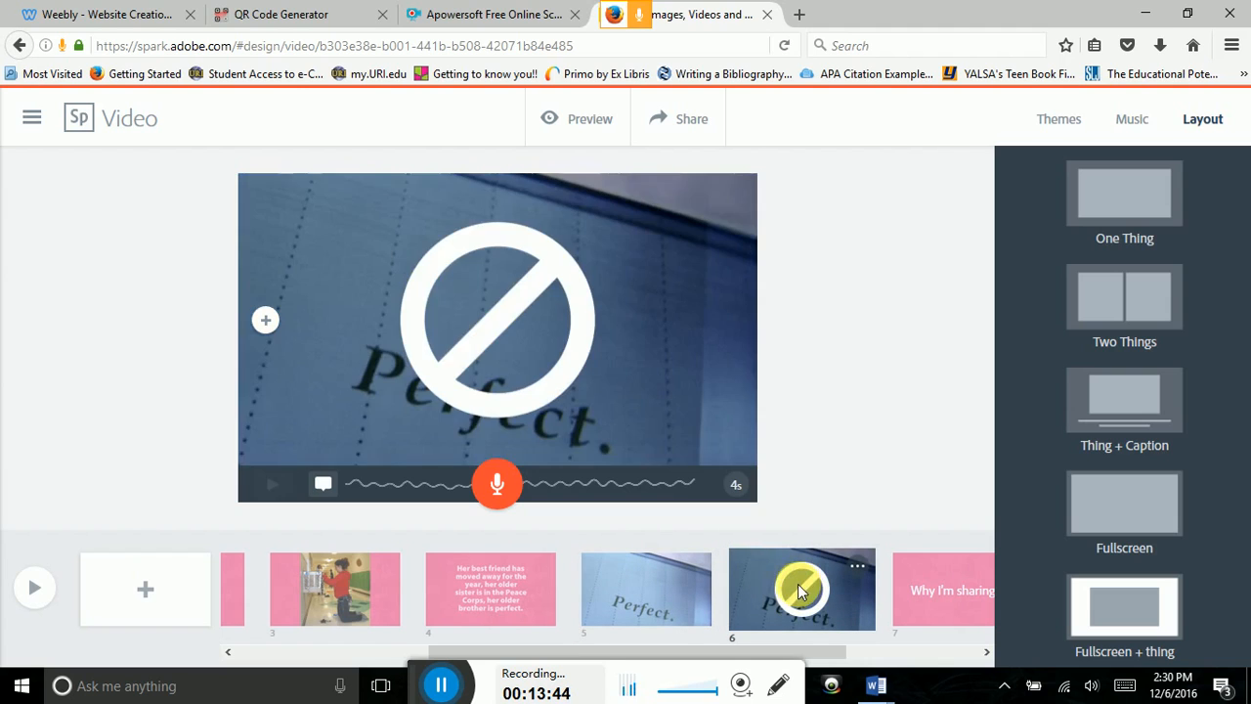
pyautogui.click(274, 487)
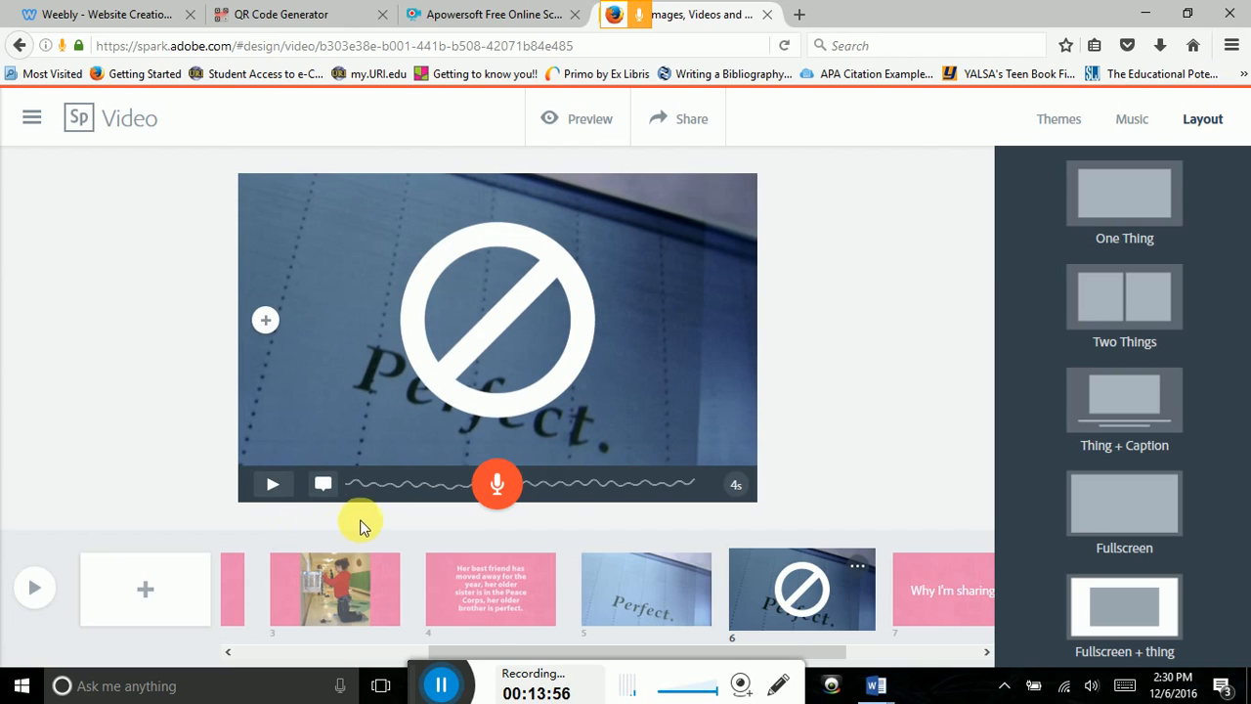
# Step: Add the text "Virginia doubts herself in every way." to the seventh slide and record a voice narration for it
pyautogui.moveTo(560, 652); pyautogui.dragTo(698, 649)
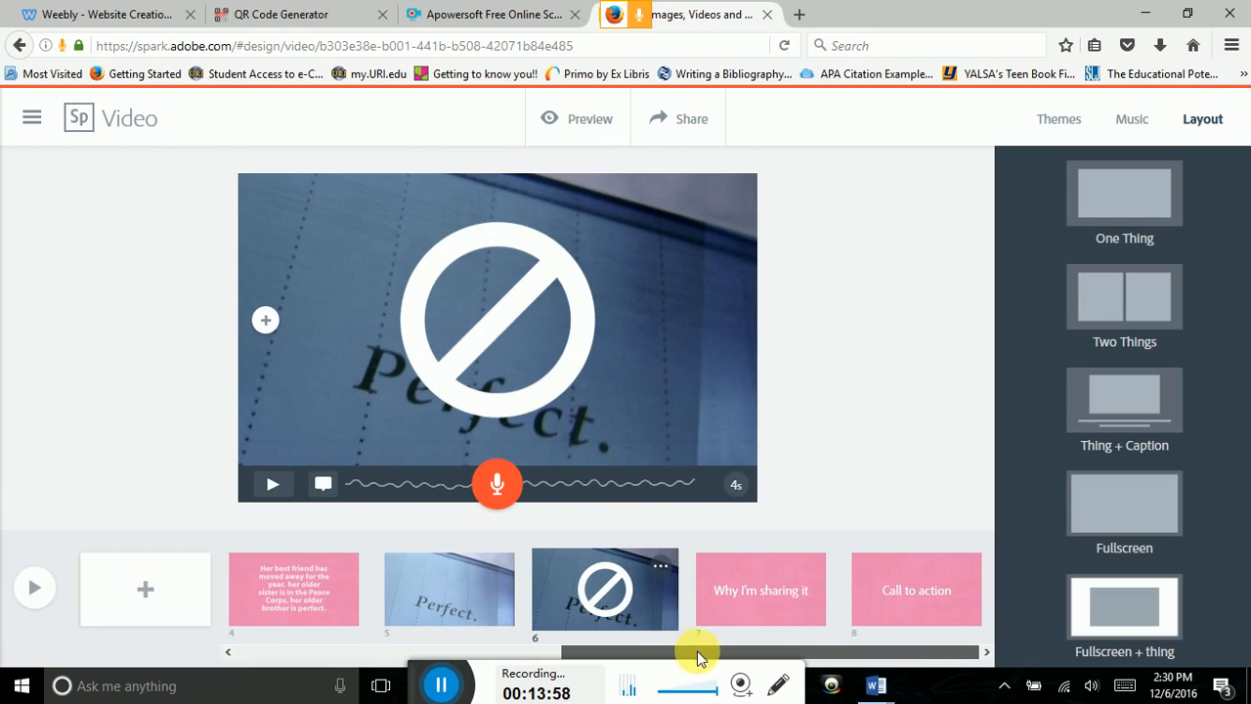
pyautogui.click(723, 594)
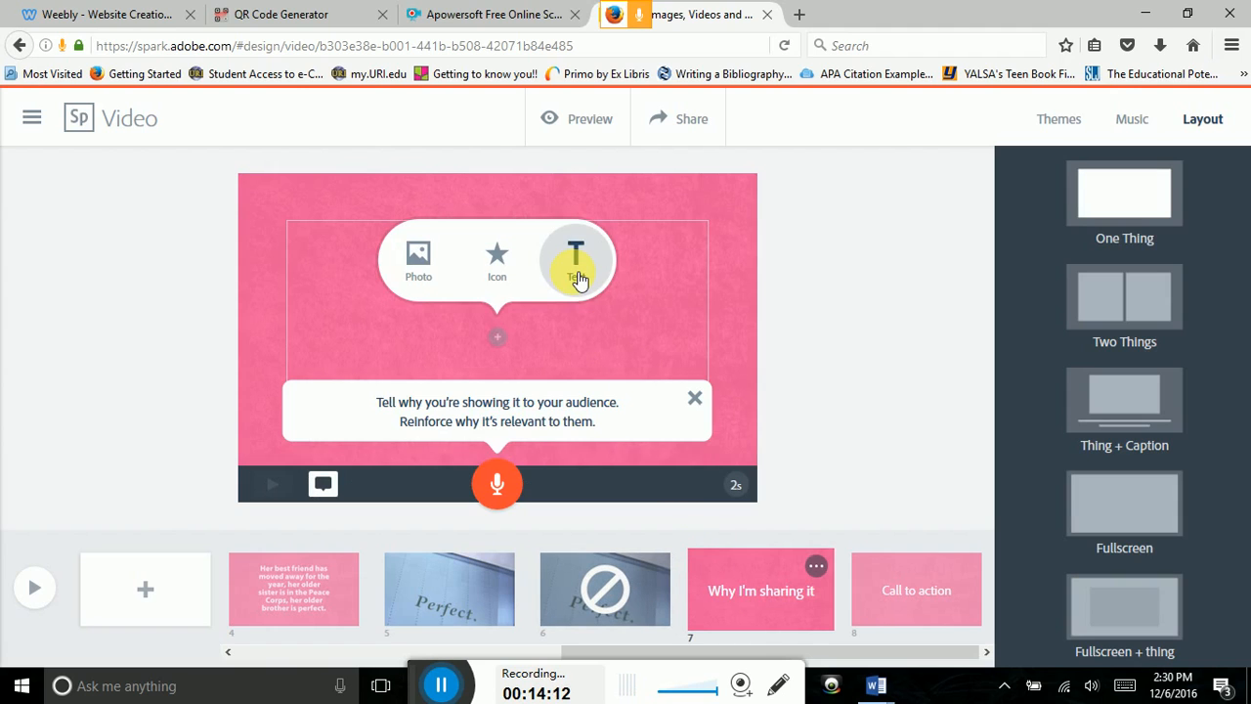
pyautogui.click(576, 275)
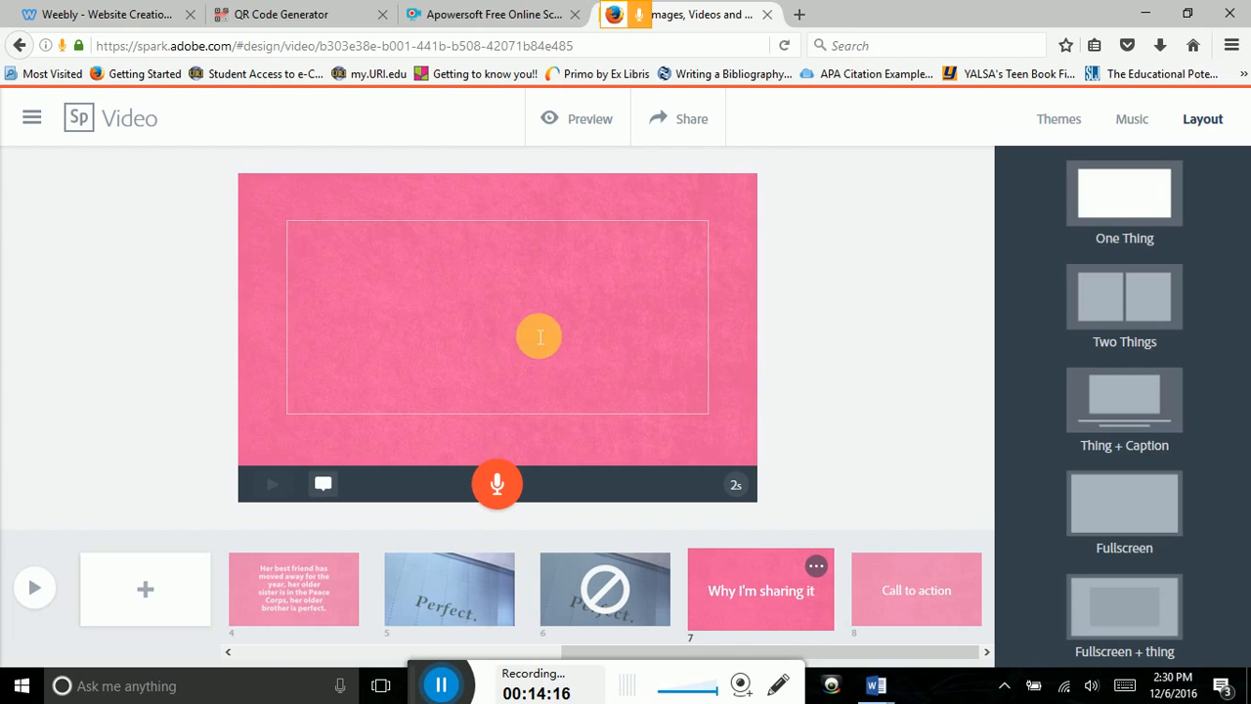
pyautogui.write('Virginia')
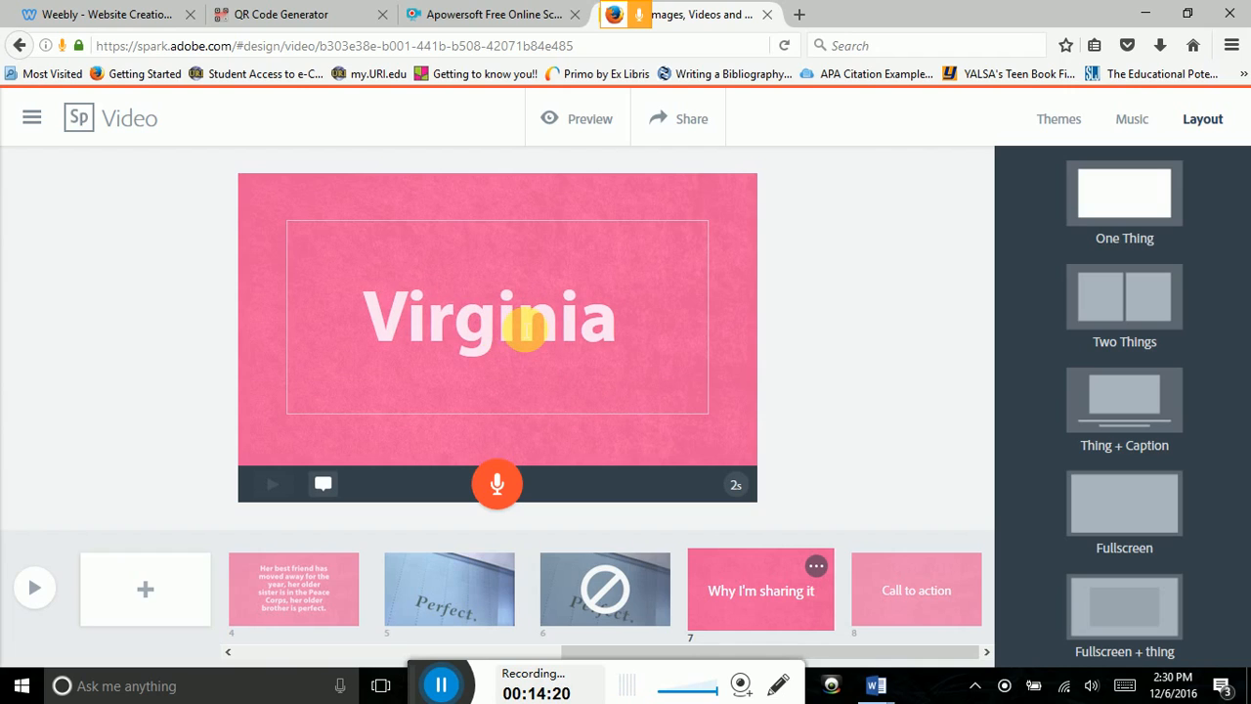
pyautogui.write(' doubts h')
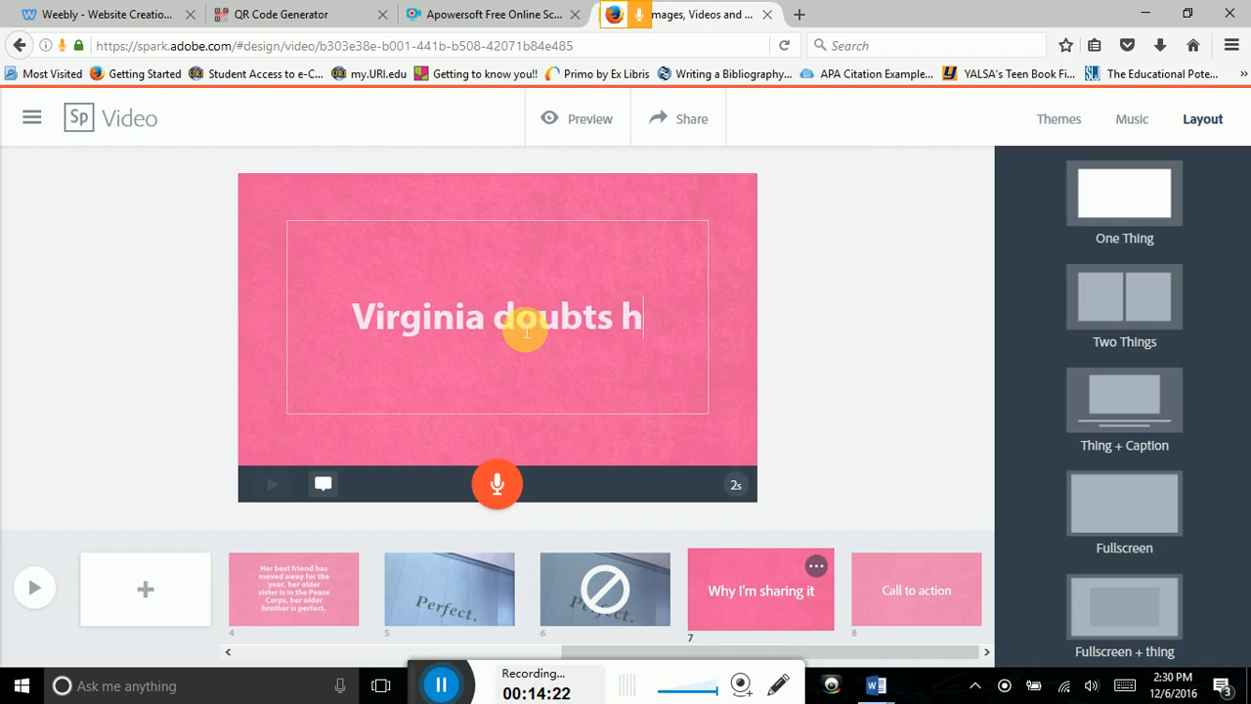
pyautogui.write('erself in ')
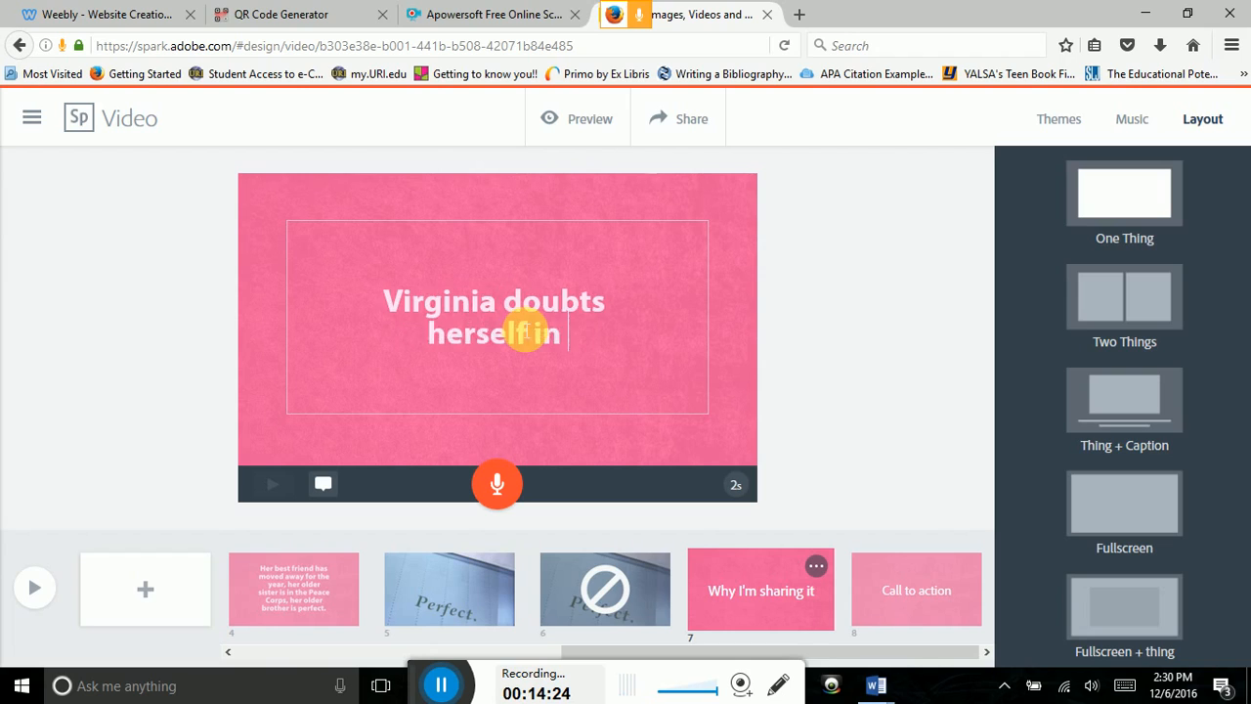
pyautogui.write('every way.')
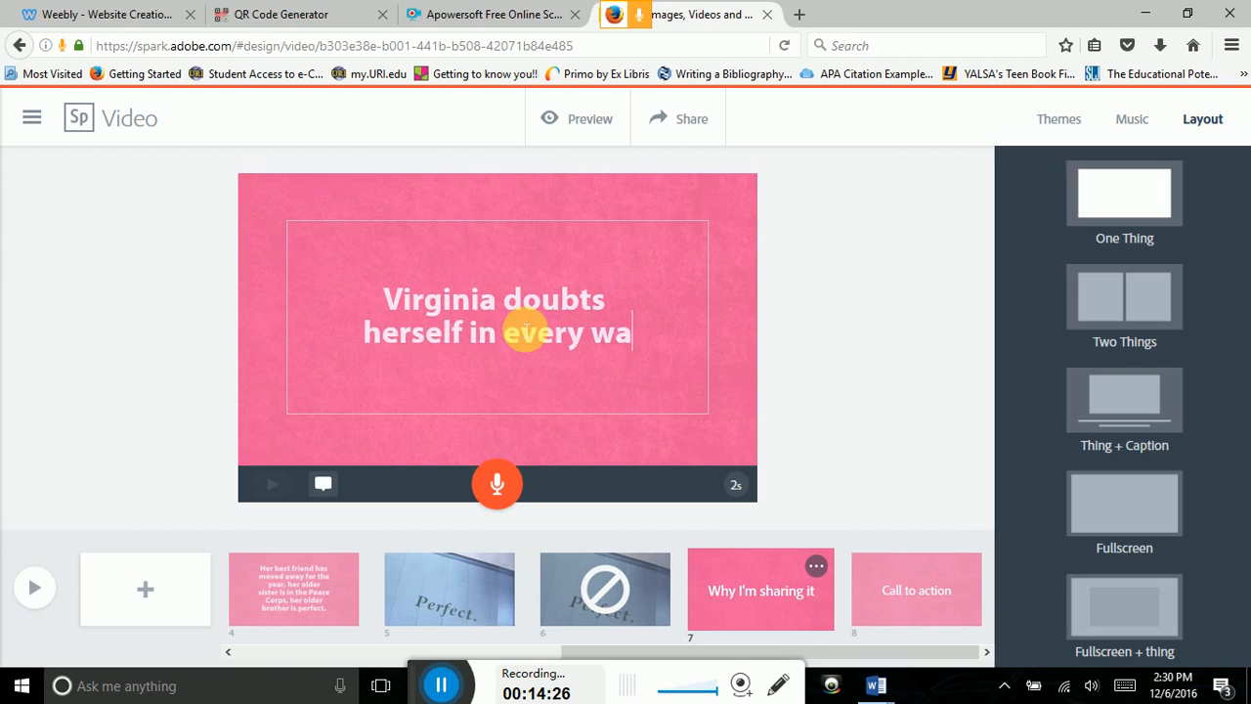
pyautogui.click(500, 485)
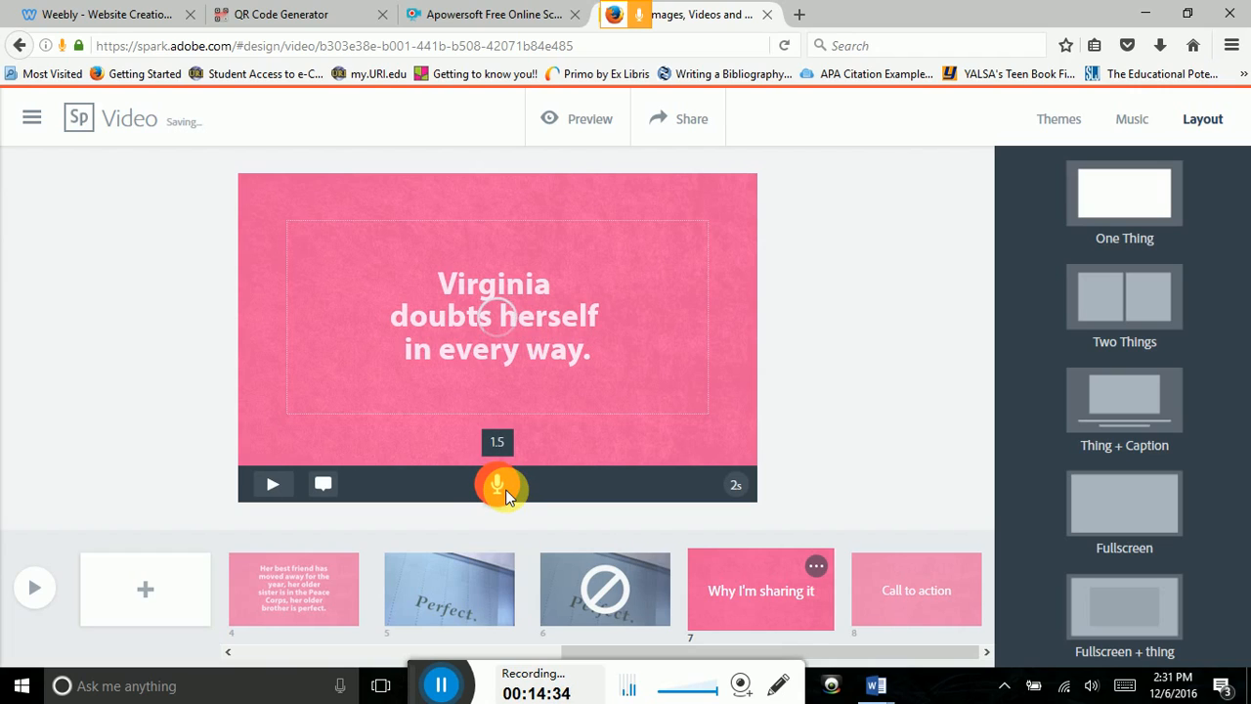
pyautogui.moveTo(507, 493); pyautogui.dragTo(528, 506)
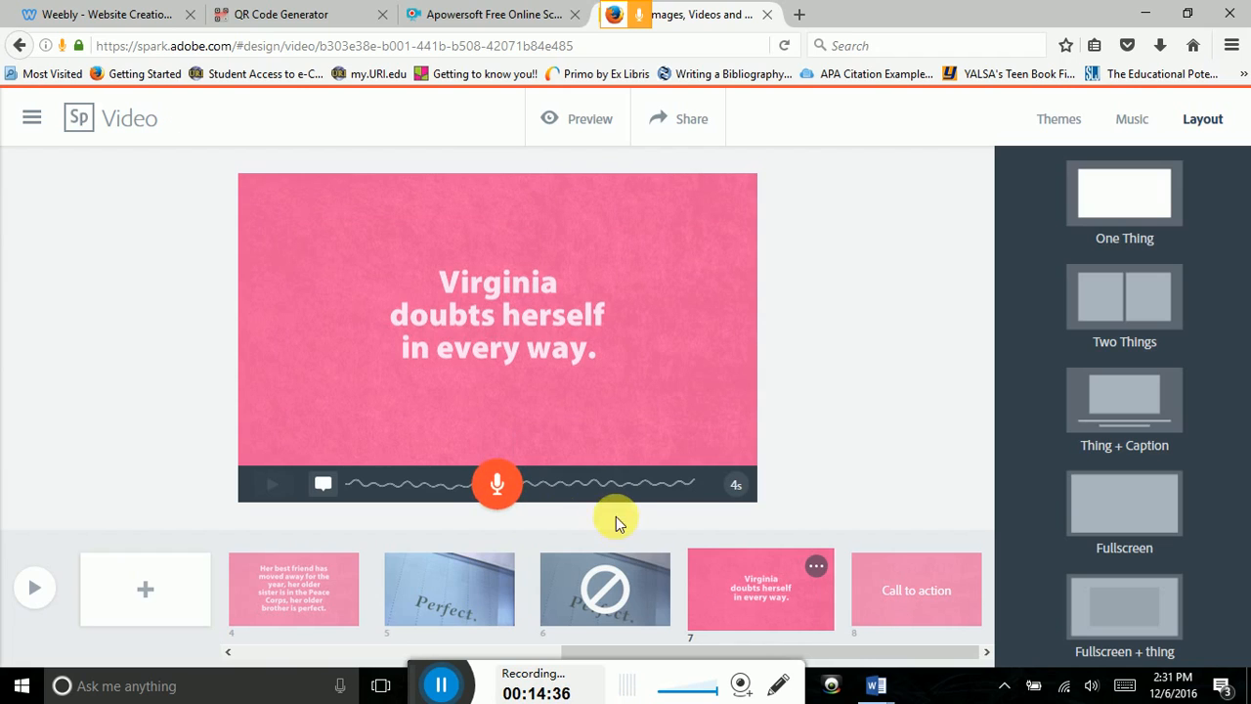
# Step: For the eighth slide, the "Call to action" one, search the online photos for "self doubt"
pyautogui.click(890, 586)
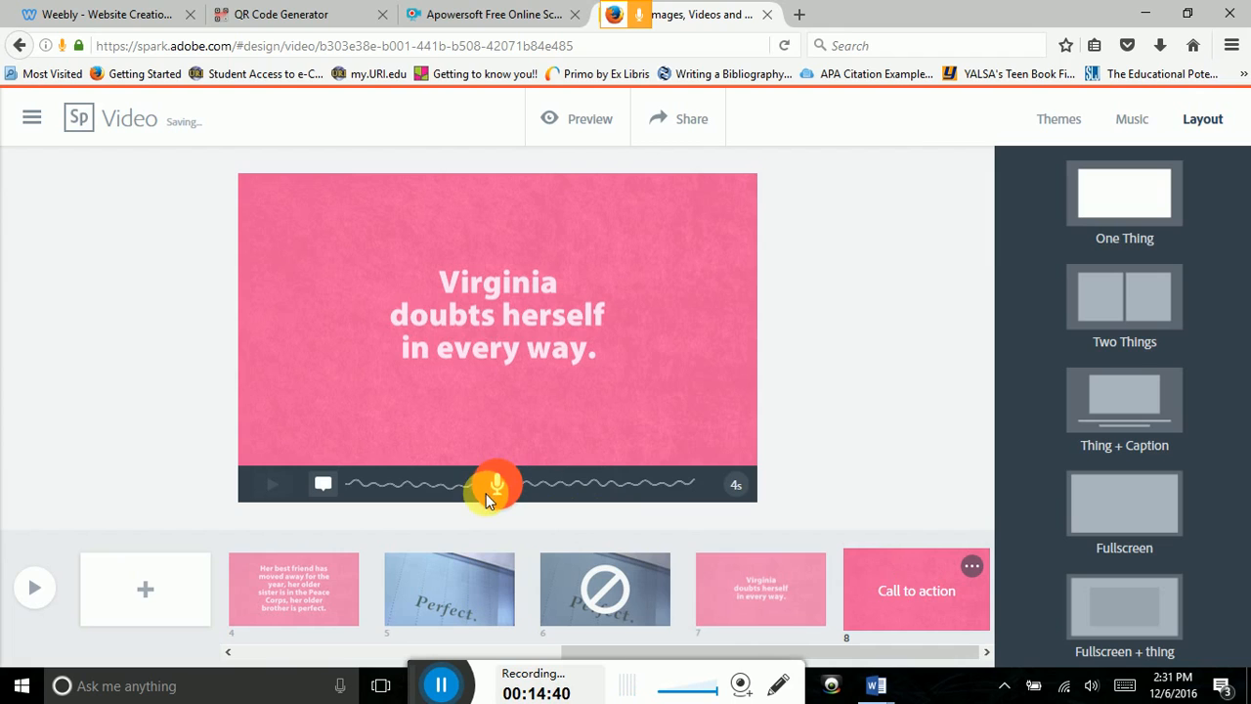
pyautogui.click(922, 581)
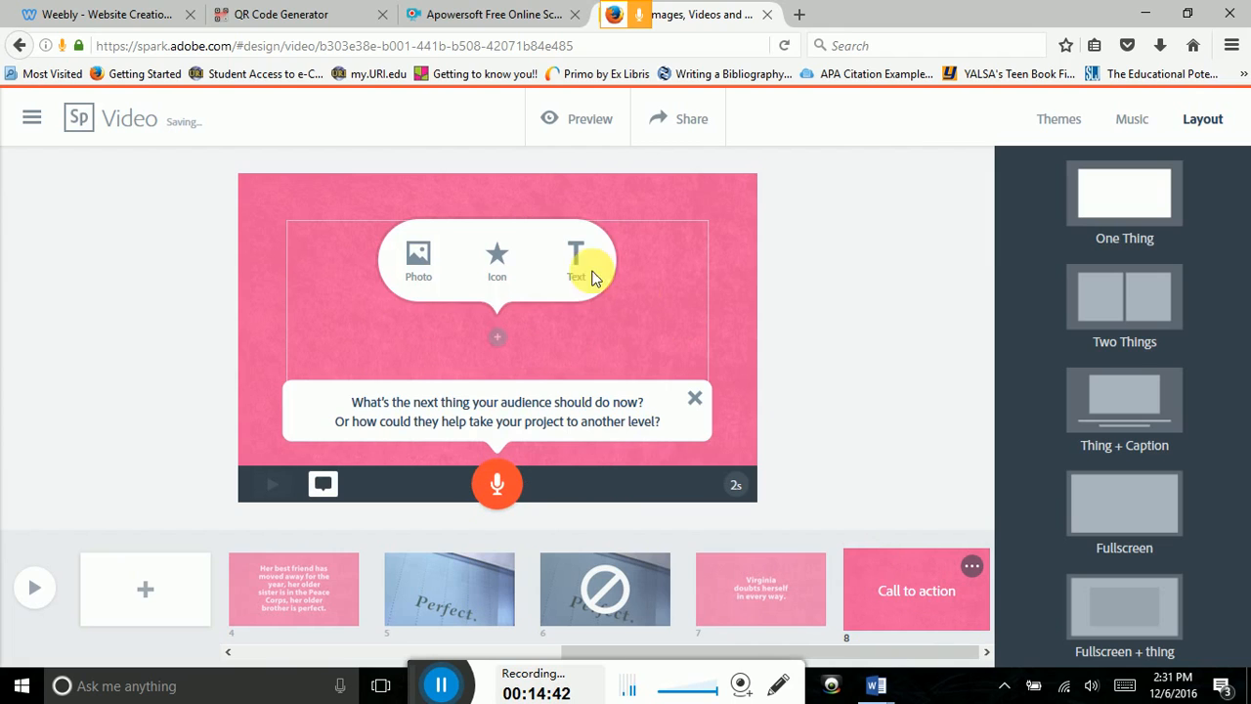
pyautogui.click(431, 272)
pyautogui.write('no')
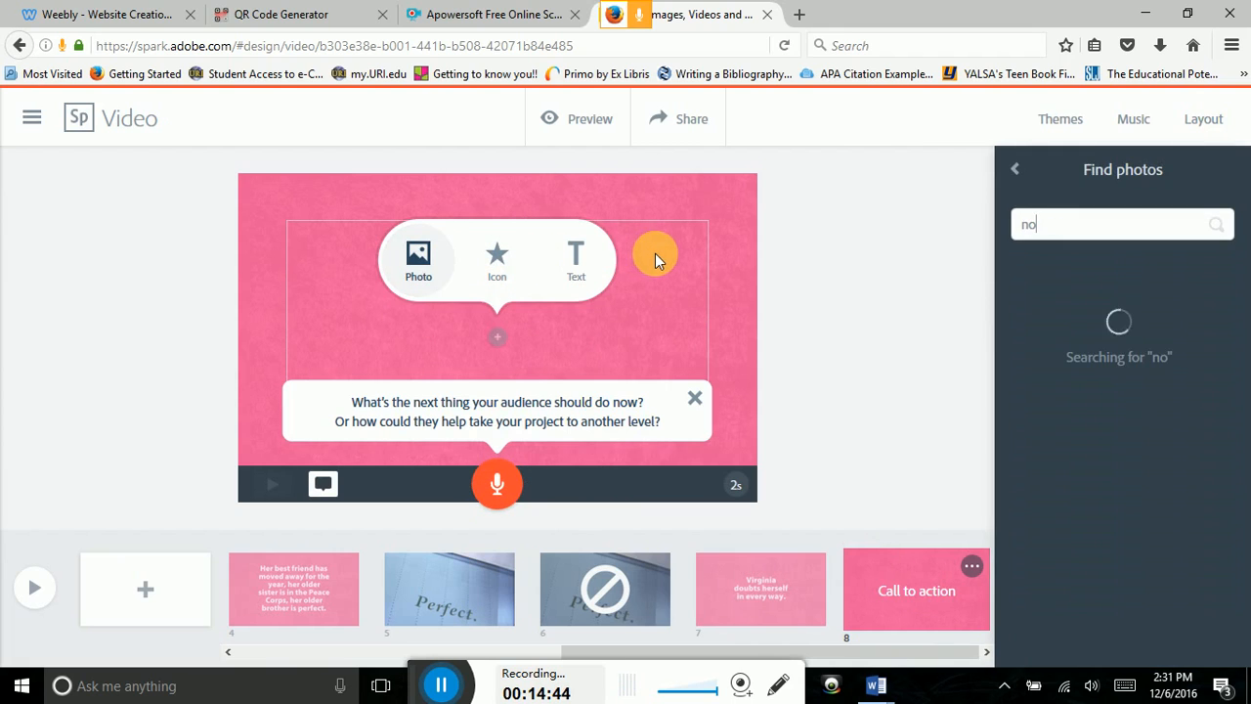
pyautogui.click(1017, 170)
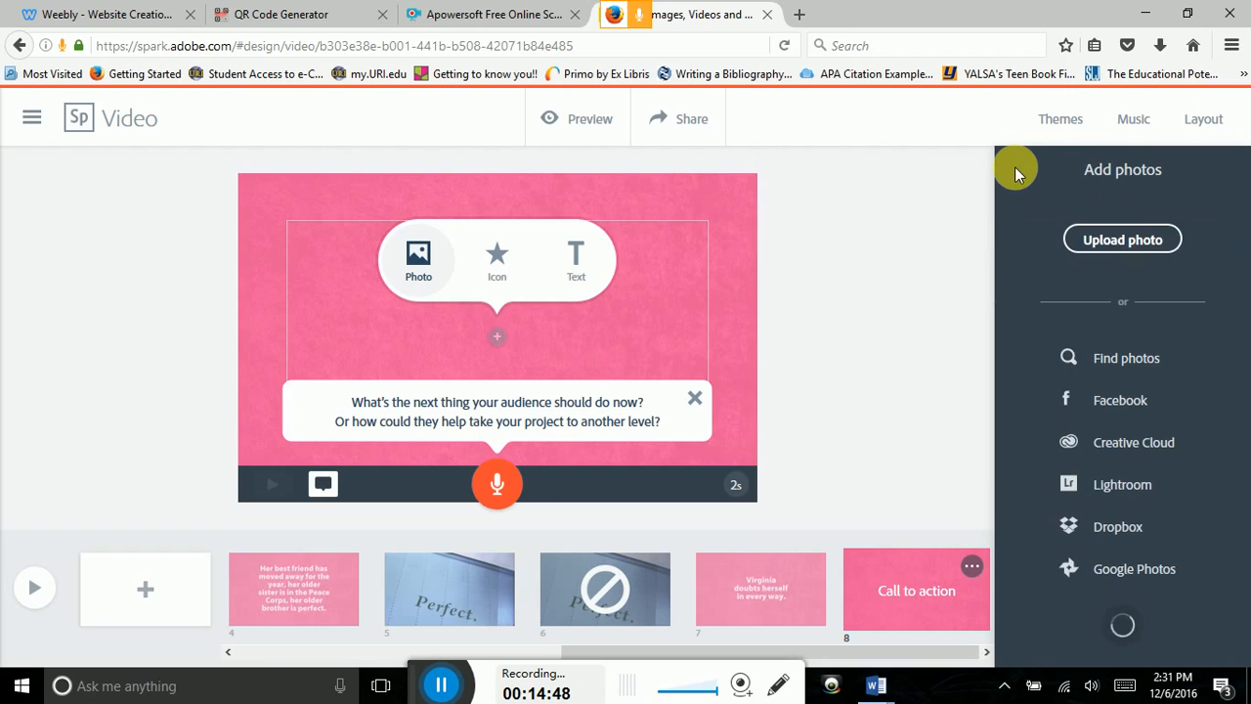
pyautogui.click(1129, 360)
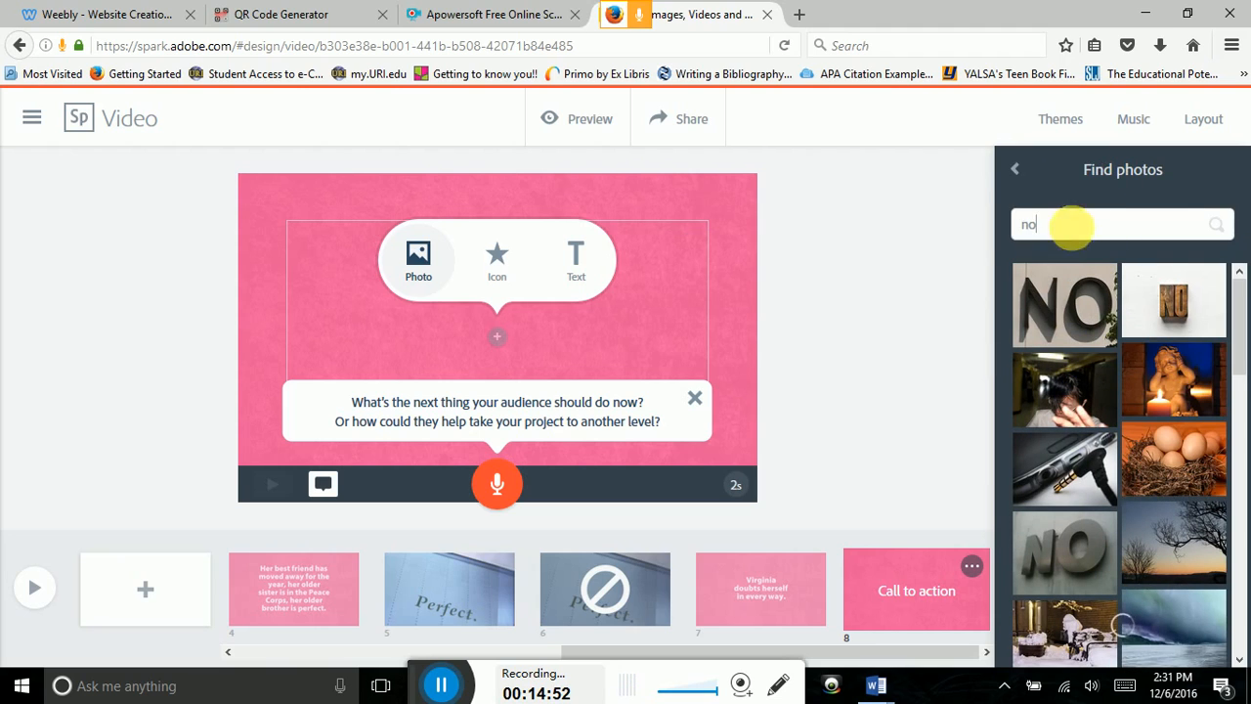
pyautogui.moveTo(1069, 224); pyautogui.dragTo(994, 224)
pyautogui.write('self')
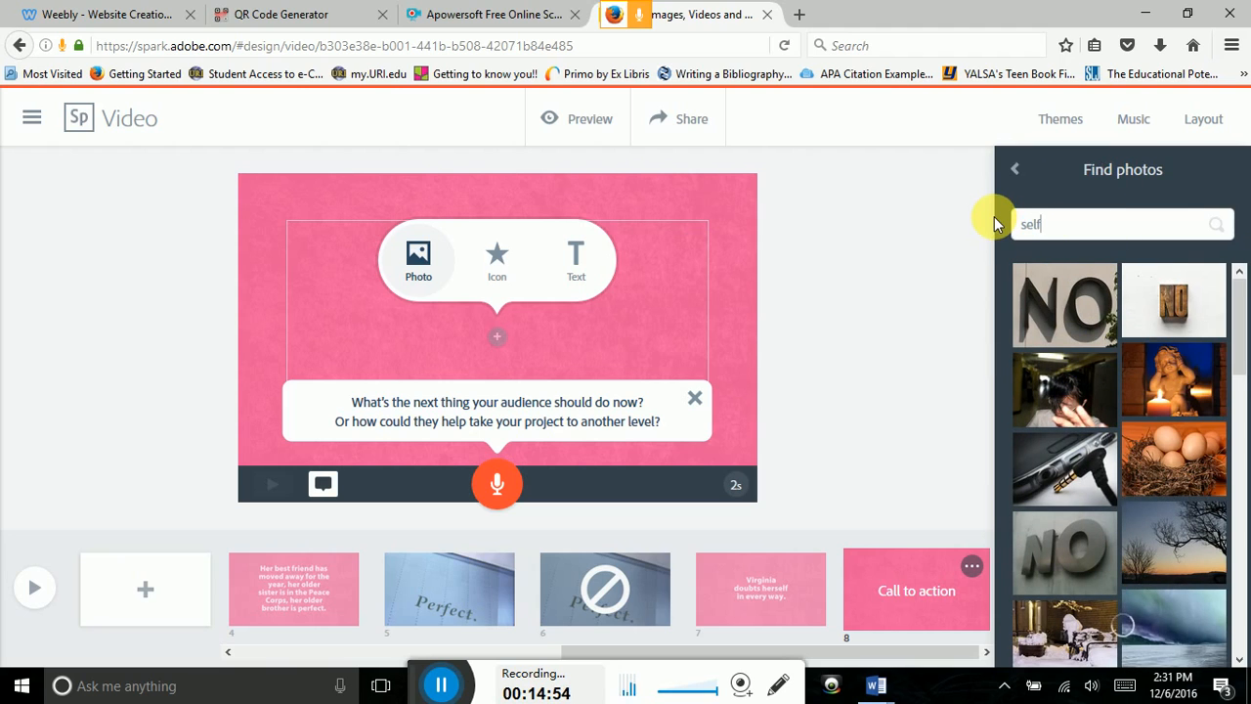
pyautogui.write(' doubt')
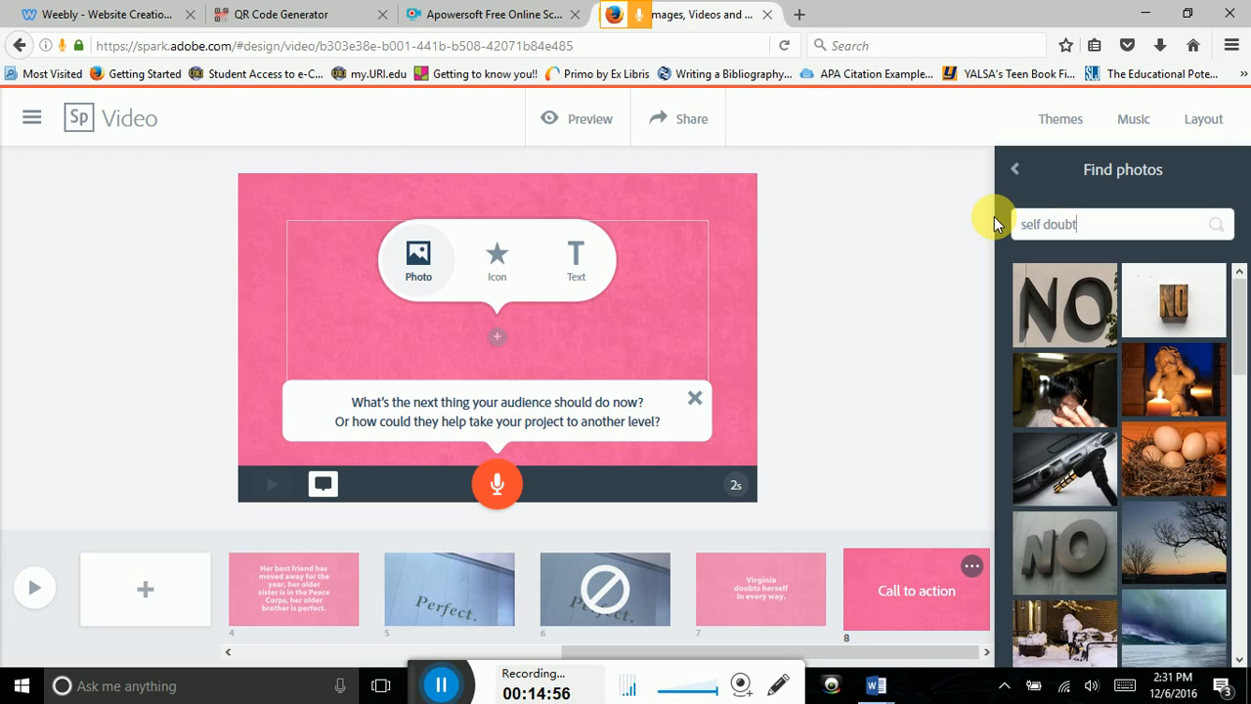
pyautogui.press('Return')
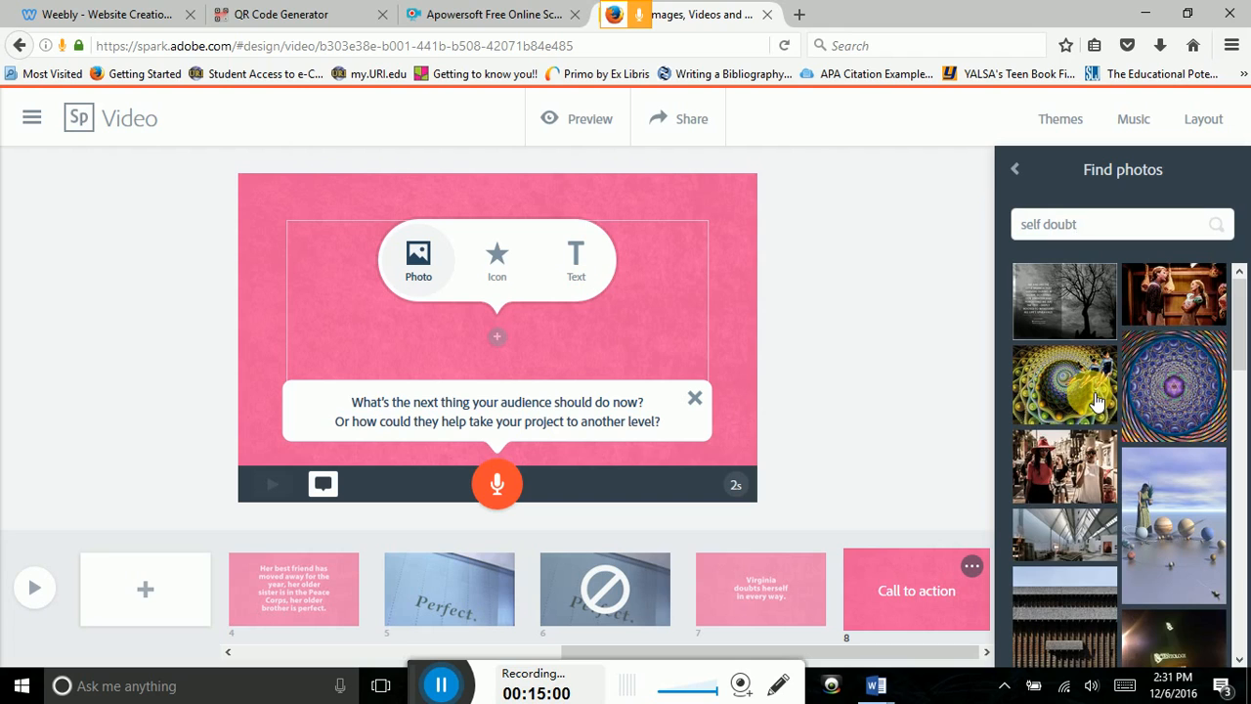
# Step: Place the photo of the woman with a hair bun in front of trees and barbed wire on the eighth slide
pyautogui.scroll(-6, 1095, 400)
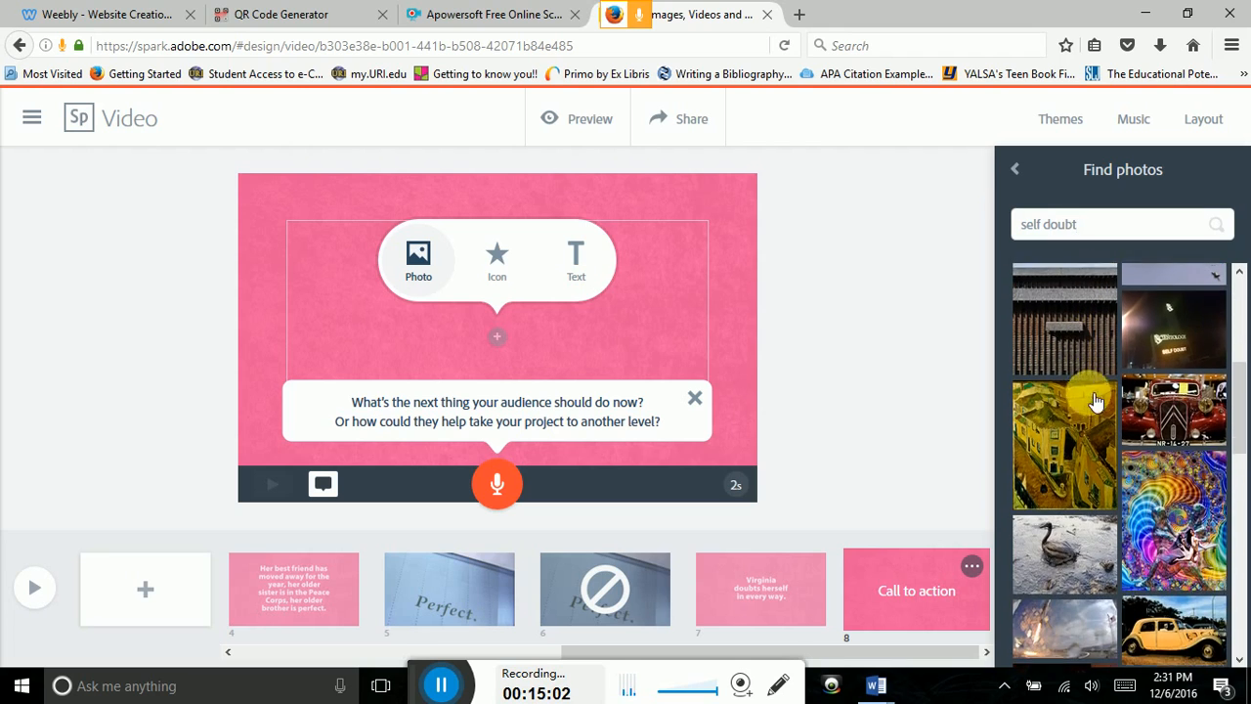
pyautogui.scroll(-10, 1095, 401)
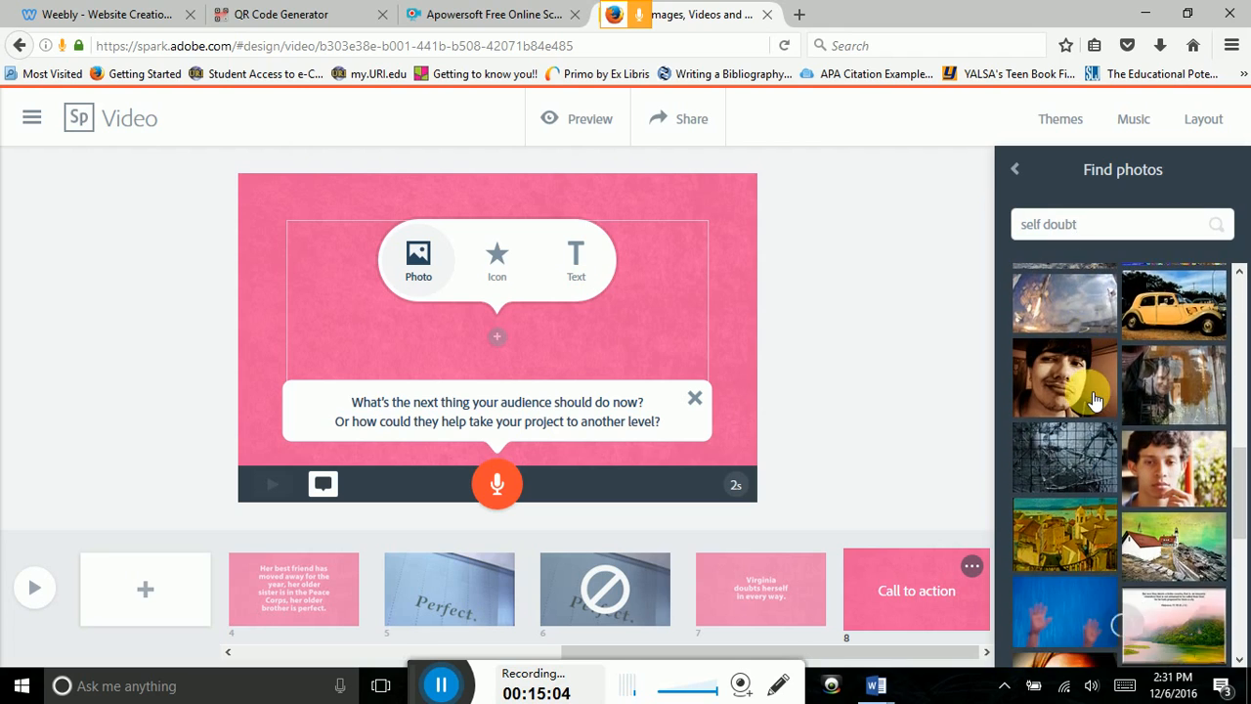
pyautogui.scroll(-2, 1095, 396)
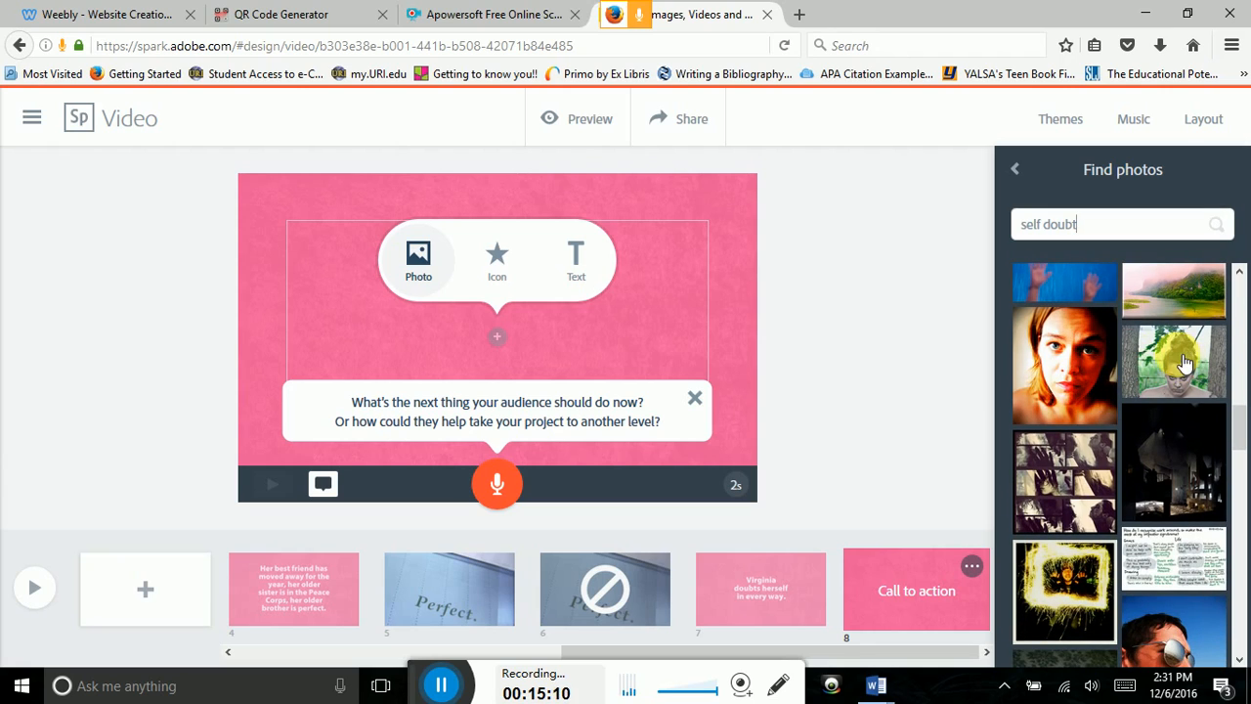
pyautogui.click(1182, 361)
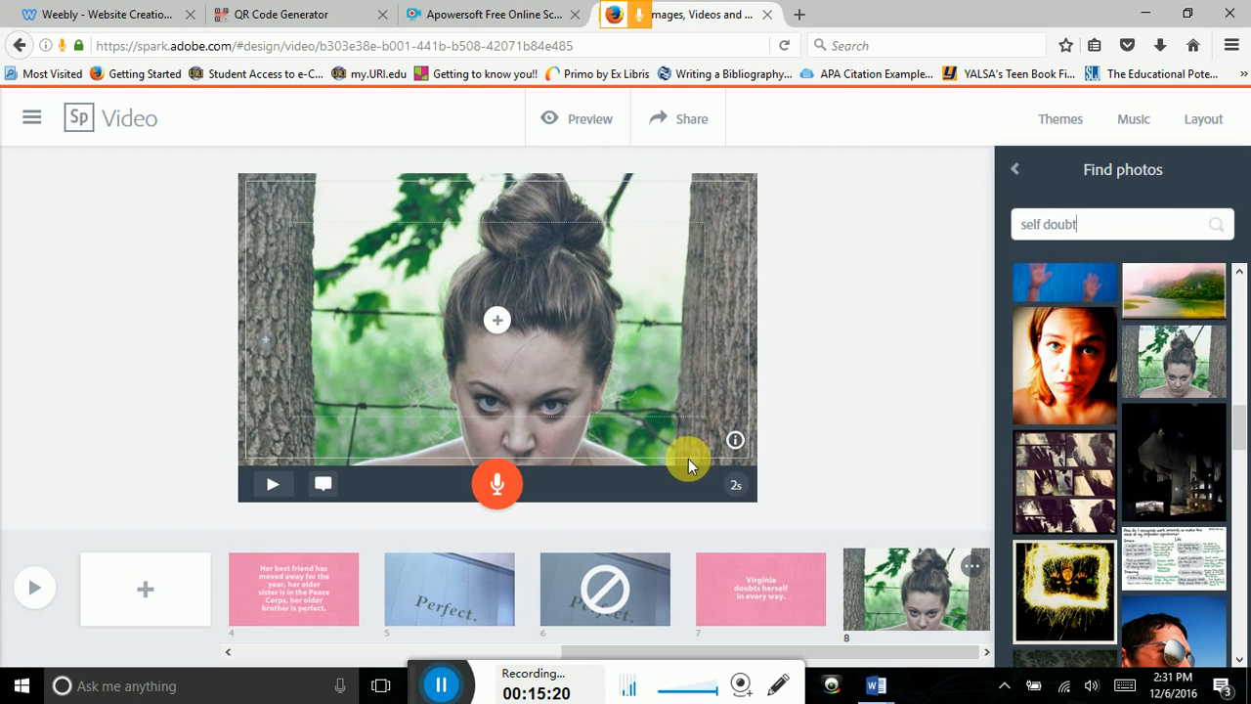
# Step: Record a voice narration of about 10 seconds for the eighth slide
pyautogui.click(502, 490)
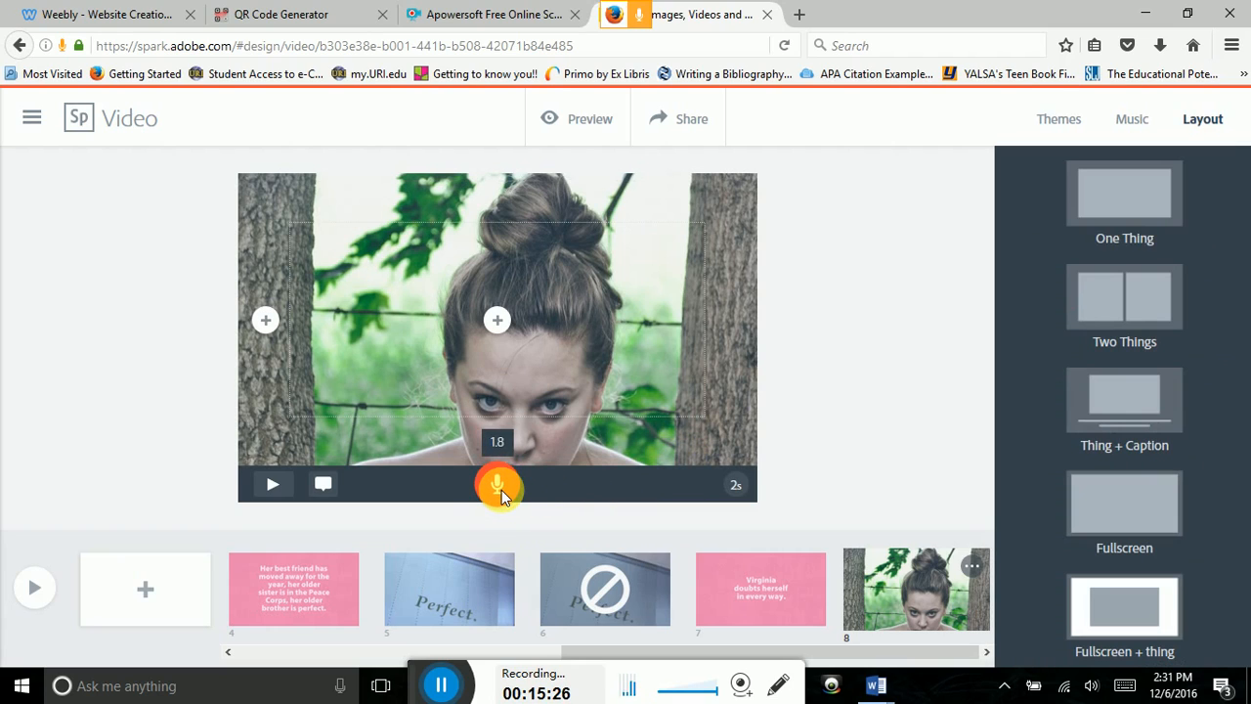
pyautogui.moveTo(502, 489); pyautogui.dragTo(501, 489)
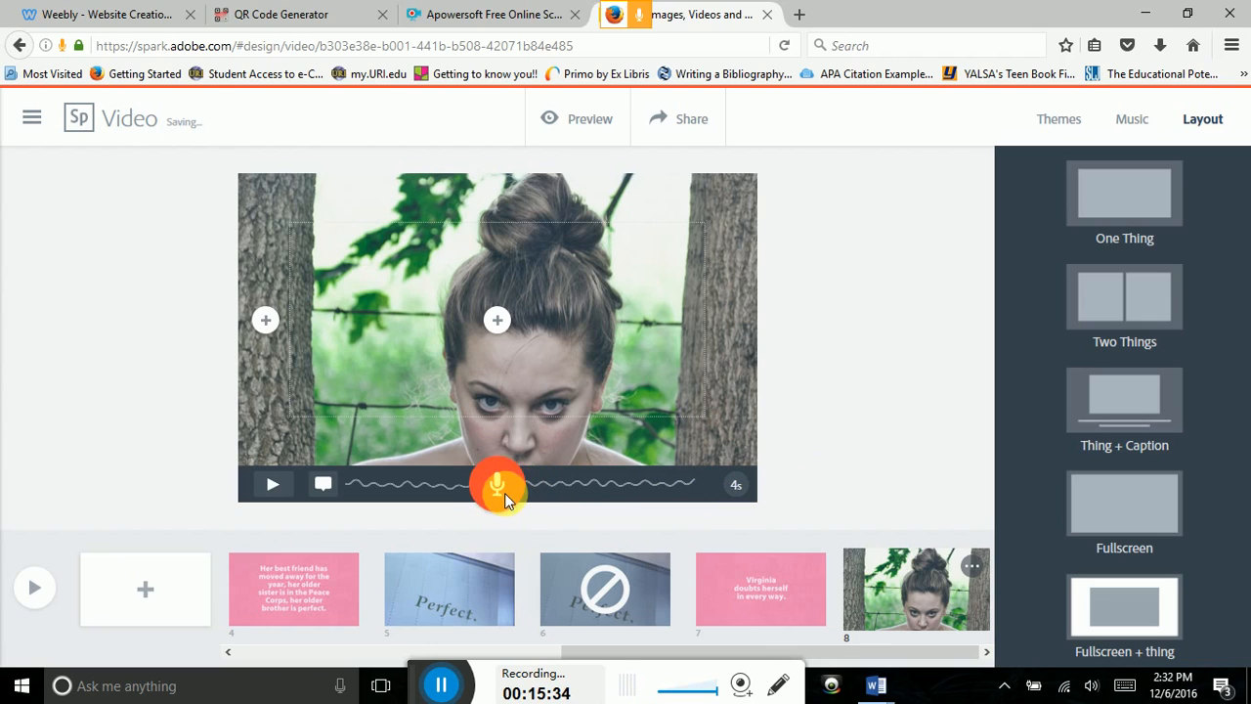
pyautogui.click(505, 496)
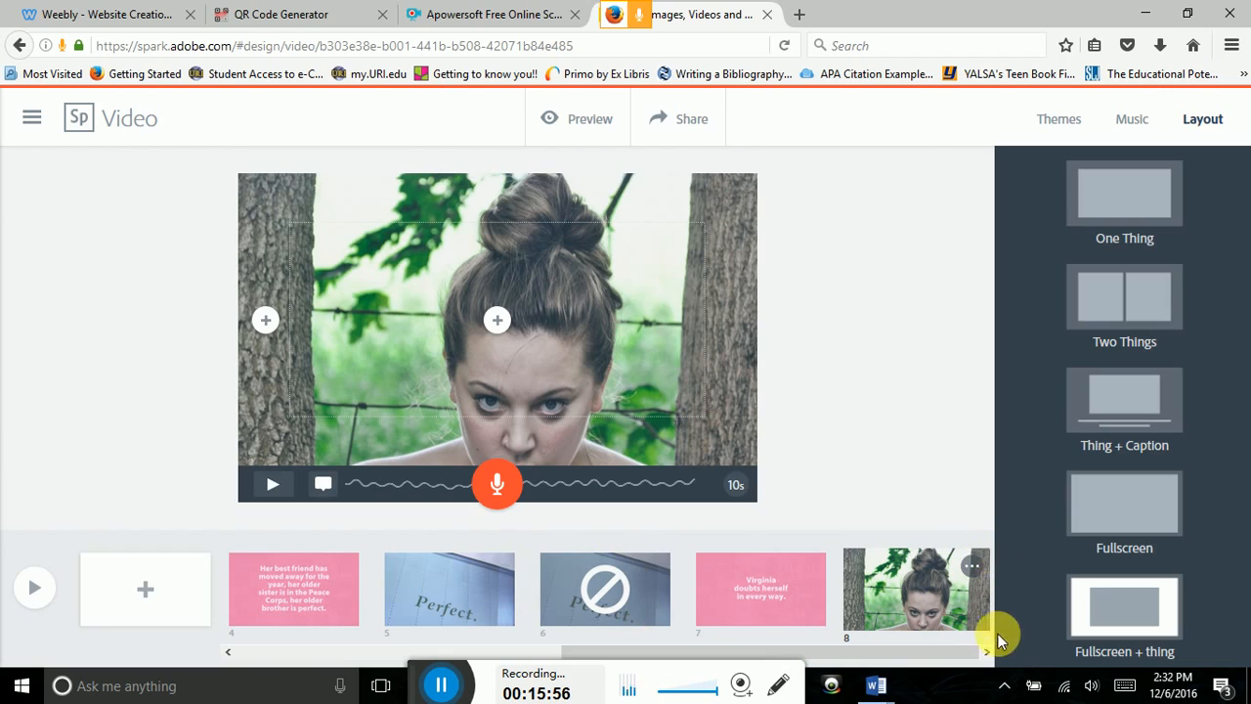
# Step: Add a ninth slide with the text "She struggles with her weight and tries to make her mom proud by dieting." and record its narration
pyautogui.click(151, 604)
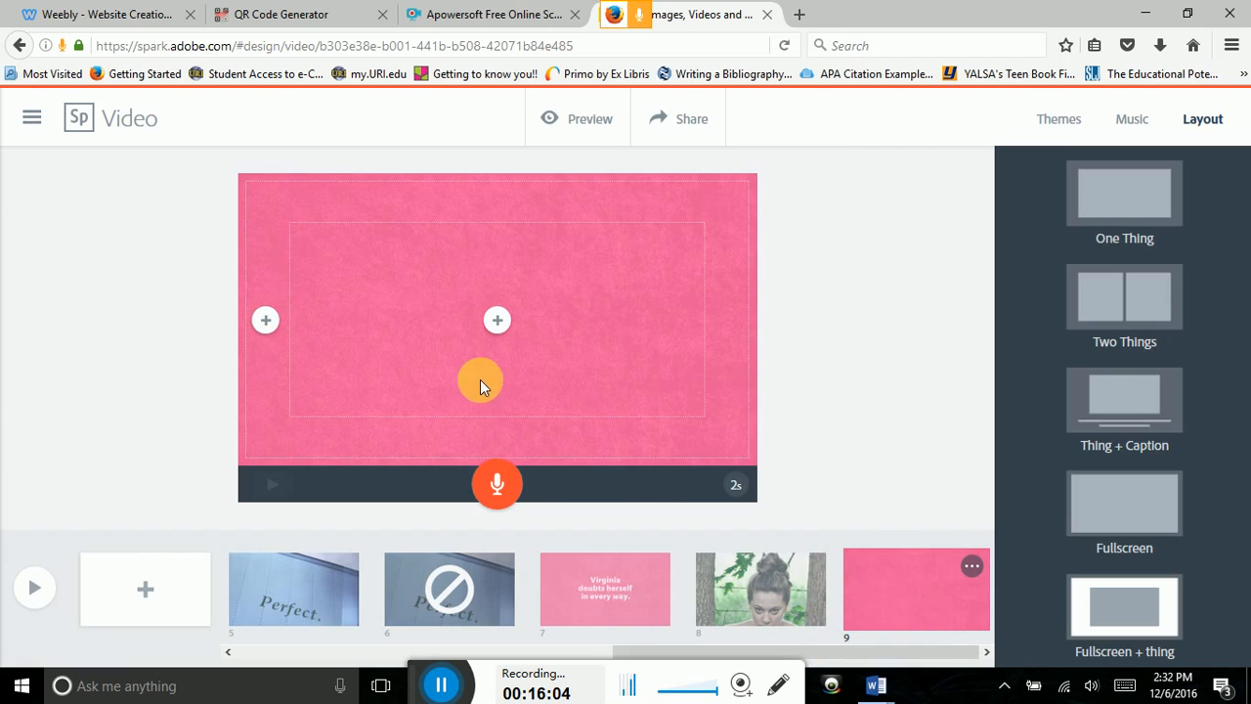
pyautogui.click(494, 325)
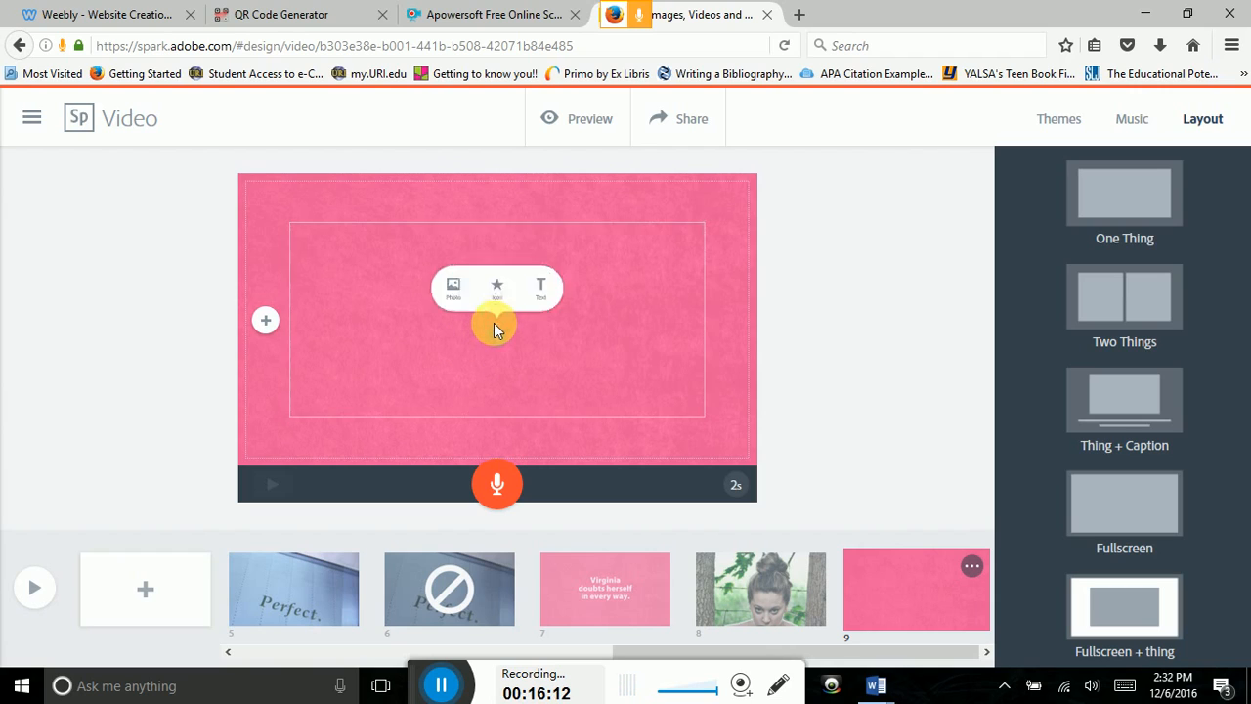
pyautogui.click(582, 273)
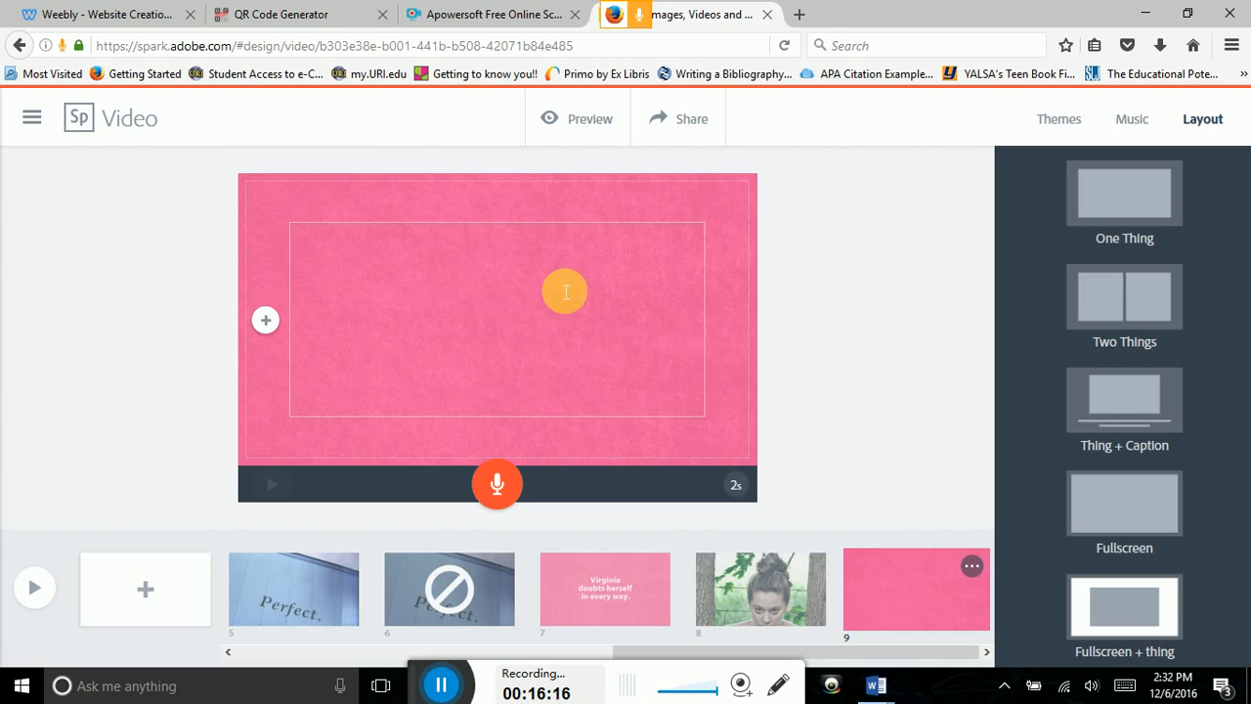
pyautogui.write('She')
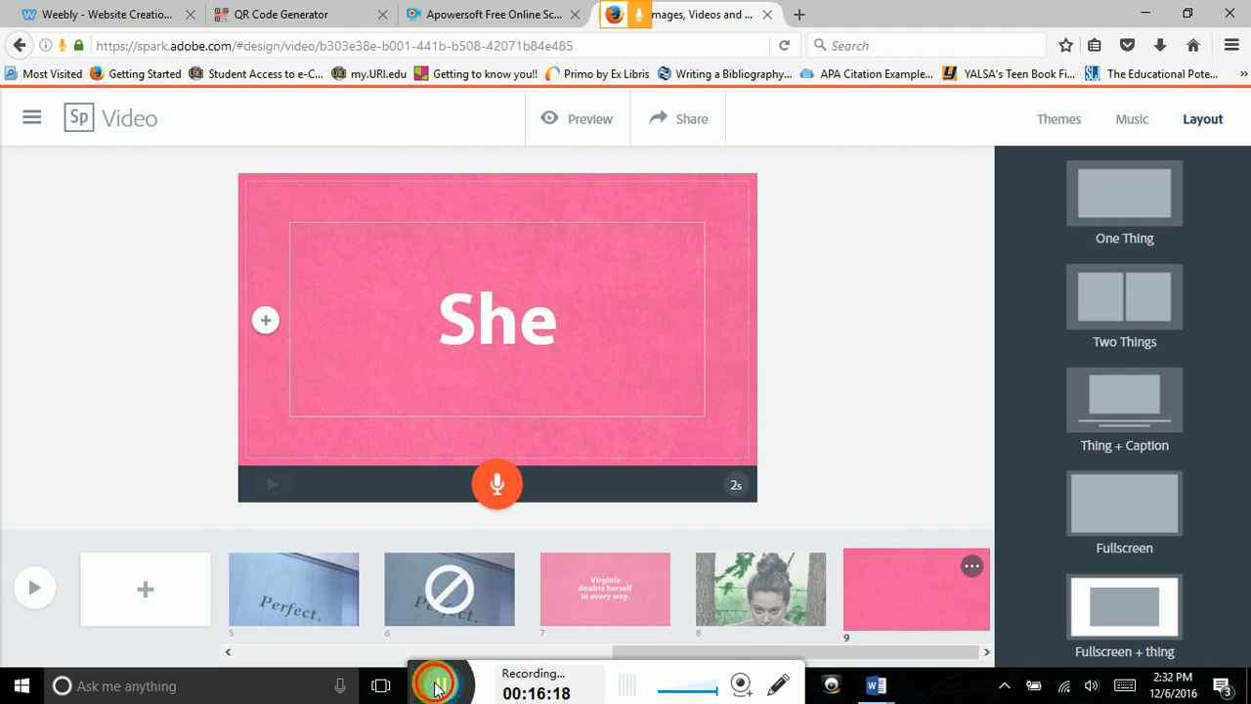
pyautogui.click(437, 613)
pyautogui.moveTo(440, 606); pyautogui.dragTo(408, 693)
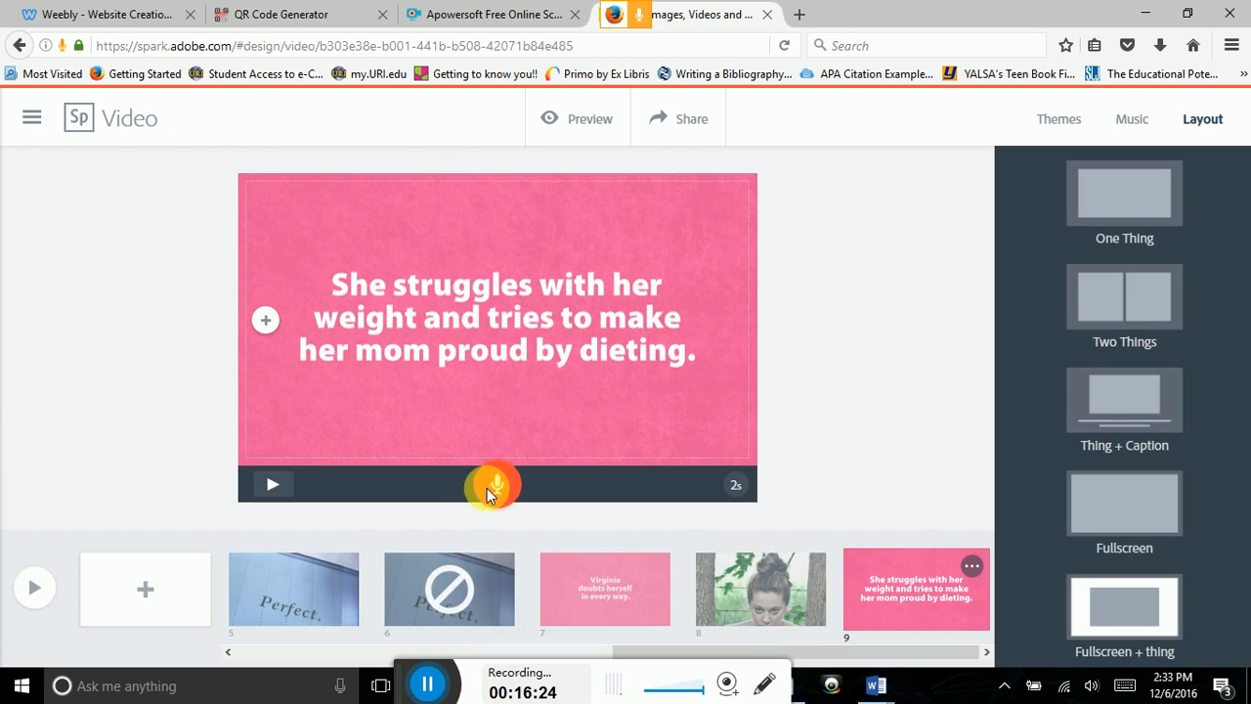
pyautogui.moveTo(487, 488); pyautogui.dragTo(488, 486)
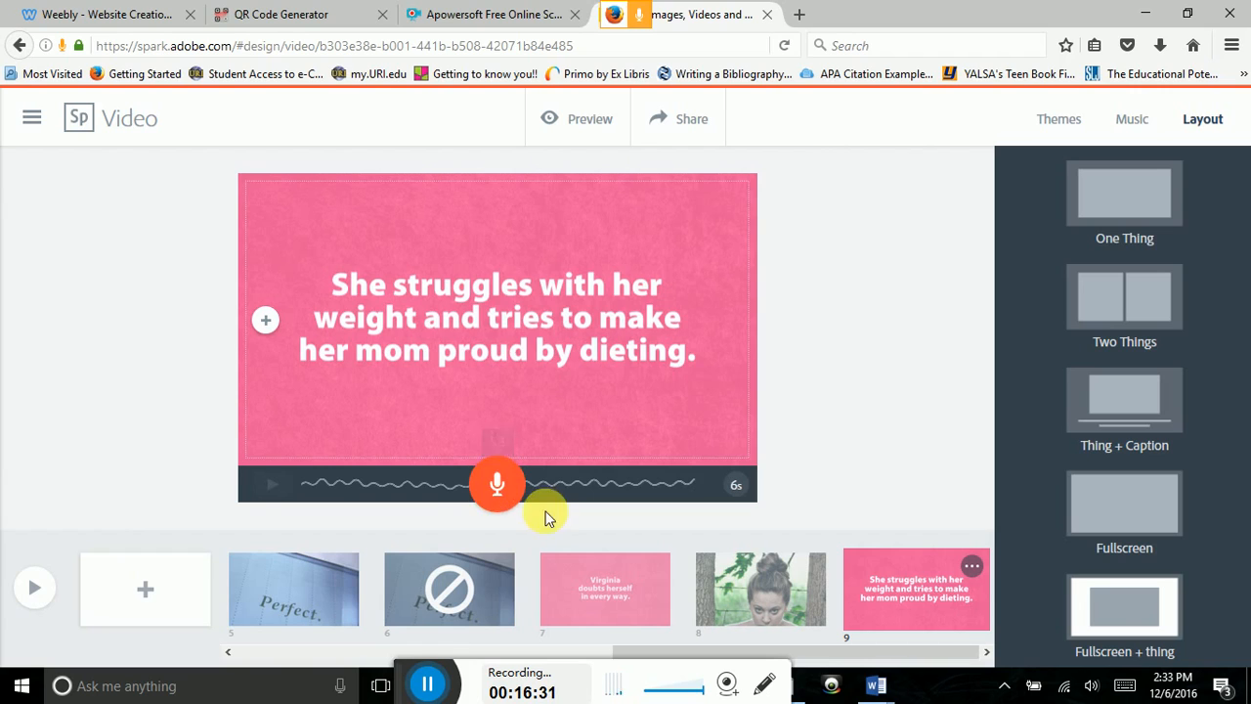
# Step: Add a tenth slide and search the online photos for "diet" to fill it
pyautogui.click(149, 592)
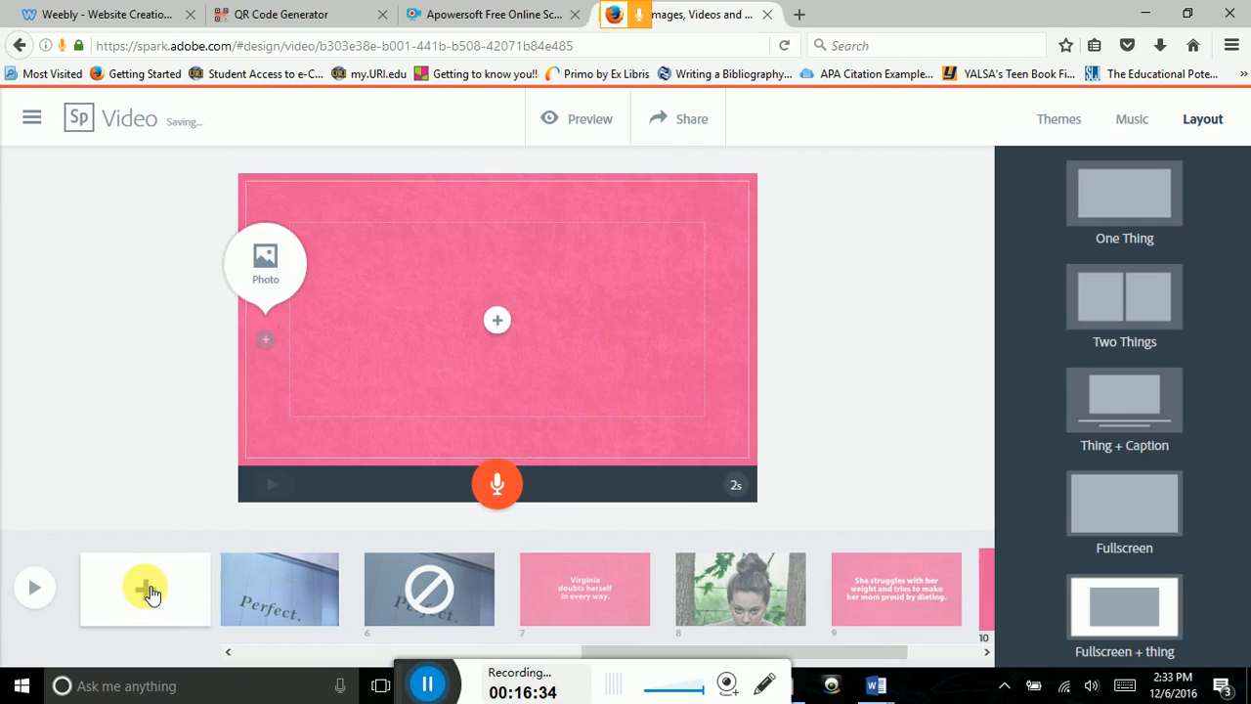
pyautogui.click(498, 305)
pyautogui.click(418, 282)
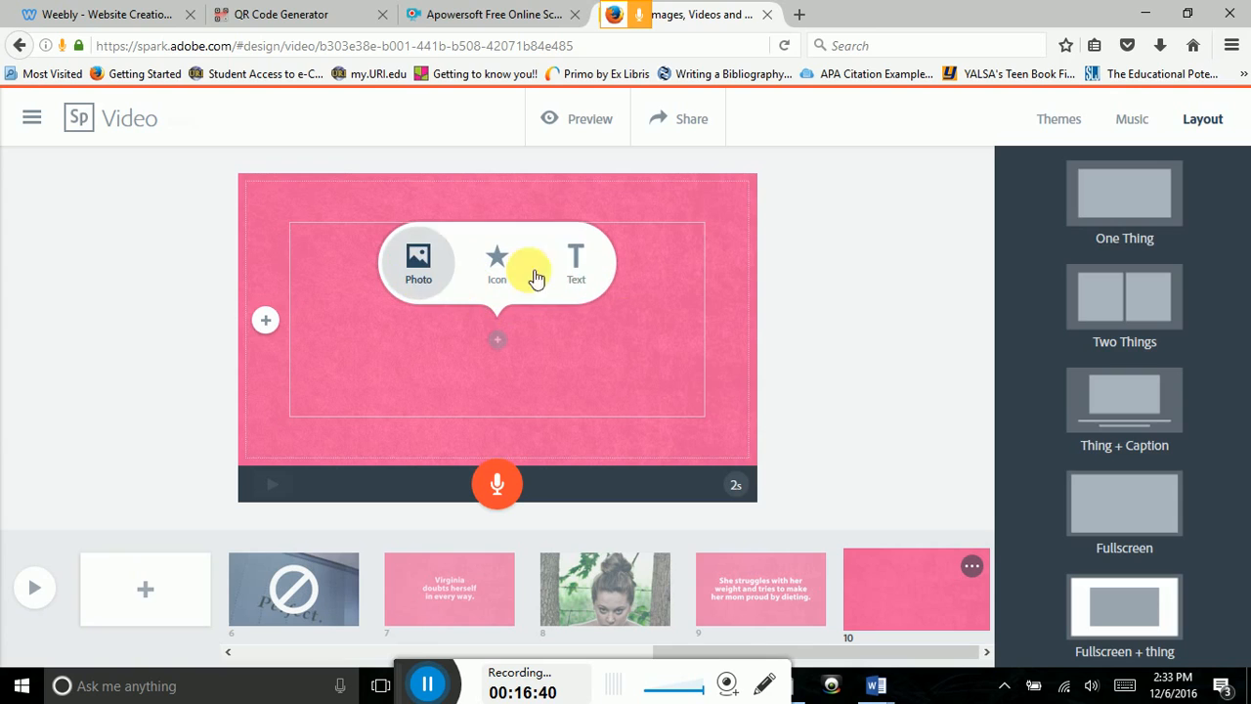
pyautogui.moveTo(1101, 224); pyautogui.dragTo(978, 219)
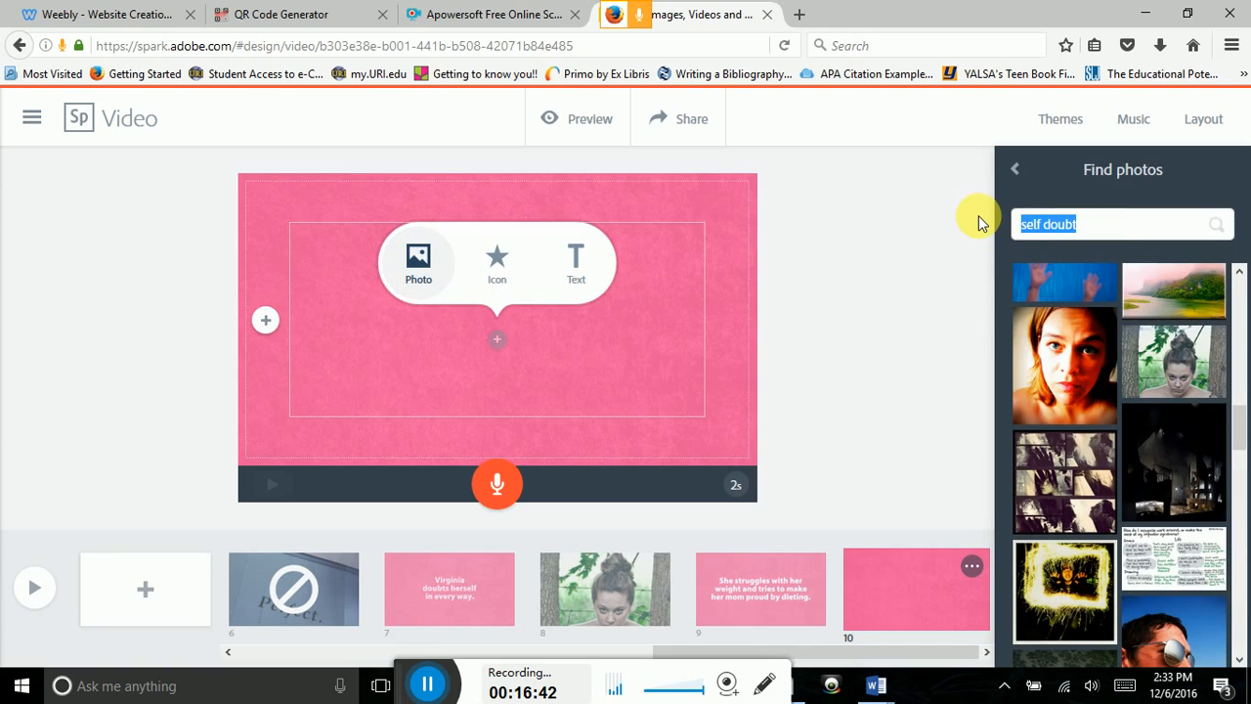
pyautogui.write('diet')
pyautogui.press('Return')
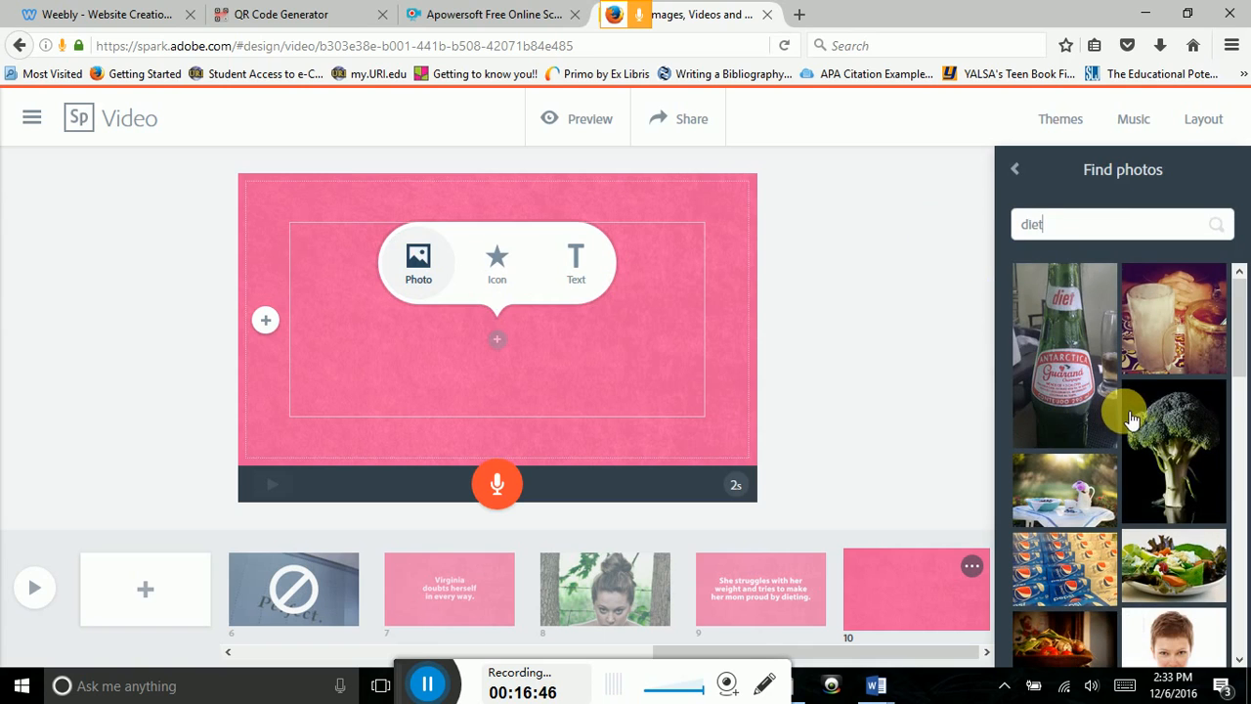
# Step: Place the photo of the salad on a white plate on the tenth slide and record a narration of about 4 seconds
pyautogui.scroll(-1, 1134, 402)
pyautogui.scroll(-2, 1148, 396)
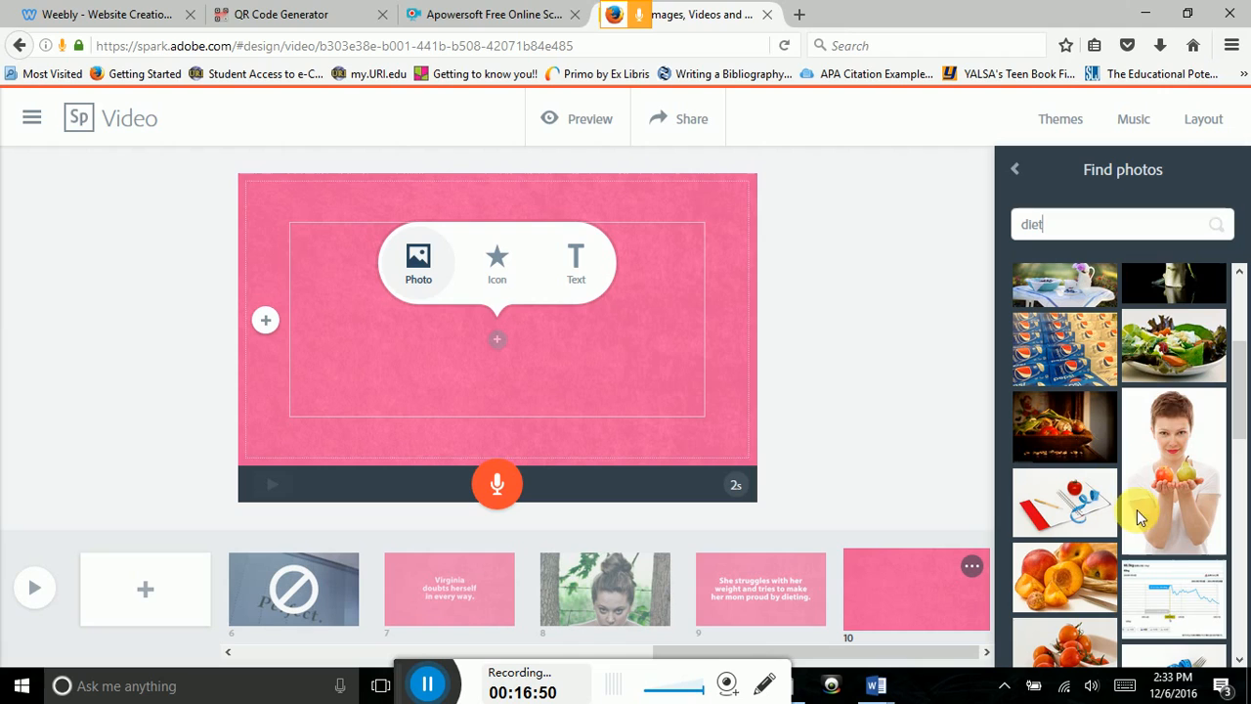
pyautogui.click(1171, 348)
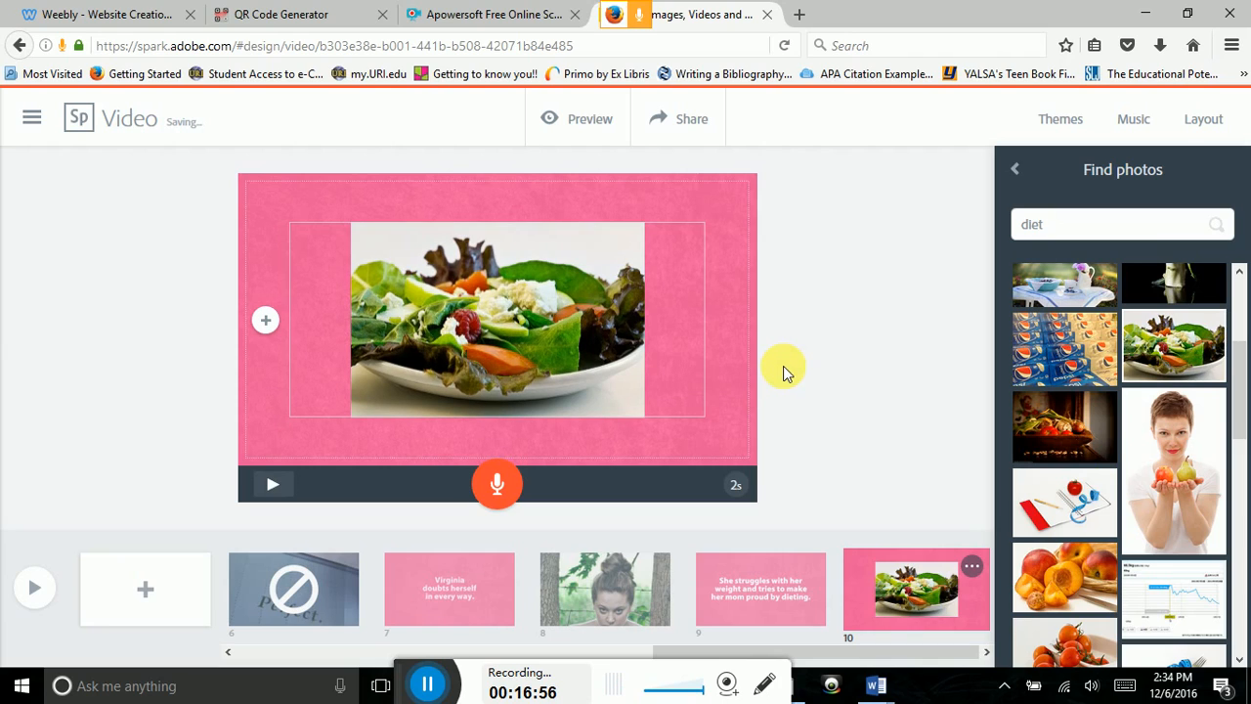
pyautogui.click(502, 497)
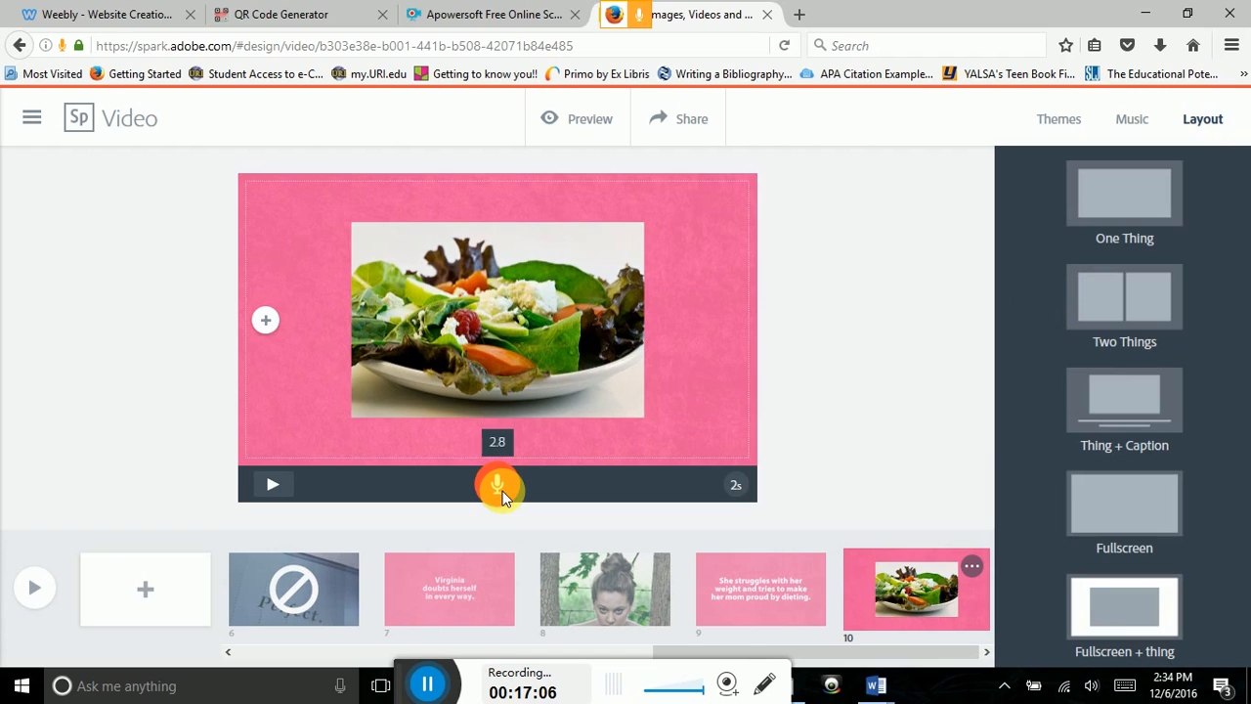
pyautogui.moveTo(503, 492); pyautogui.dragTo(503, 493)
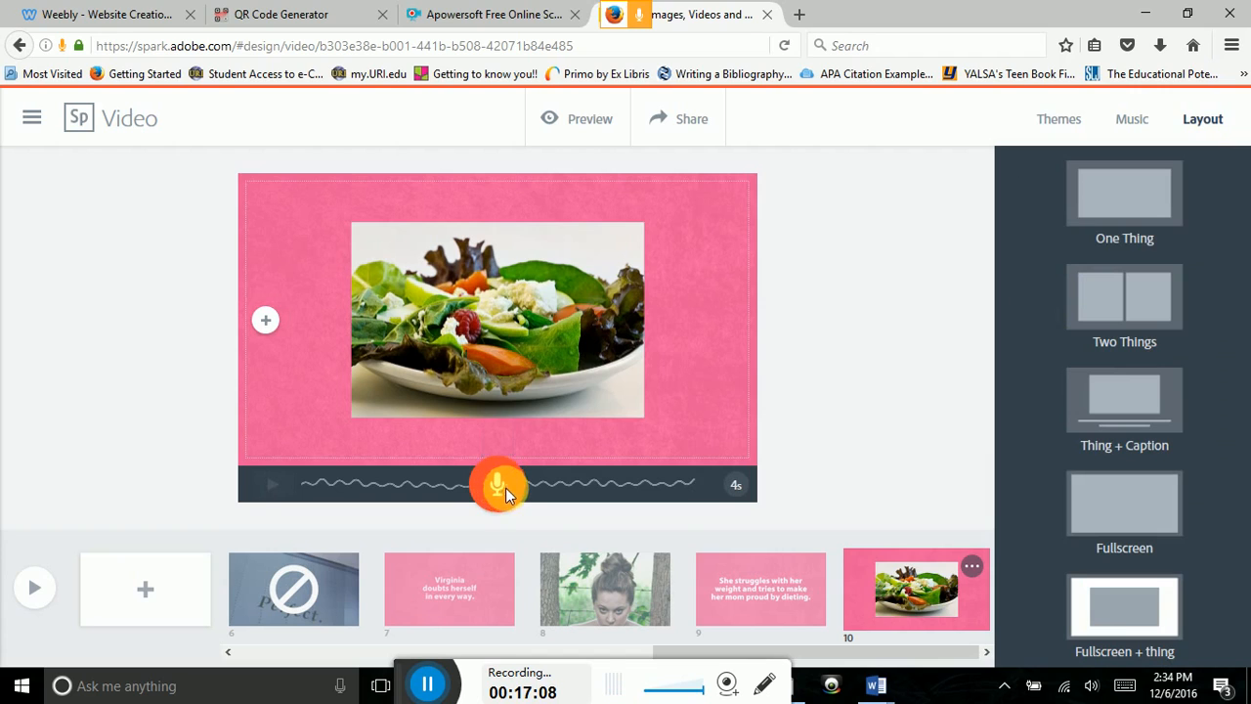
# Step: Add an eleventh slide saying her perfect brother, given by first name, "does something shocking that will turn the family inside out." and record its narration
pyautogui.click(149, 598)
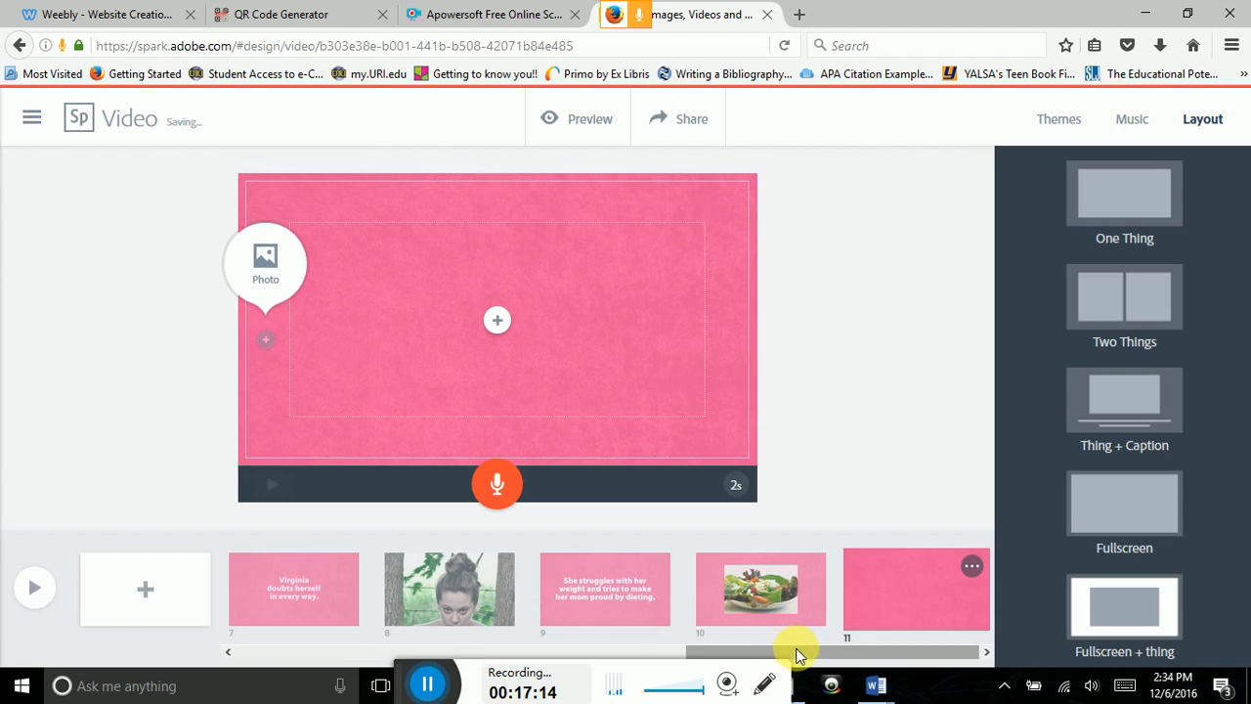
pyautogui.click(499, 324)
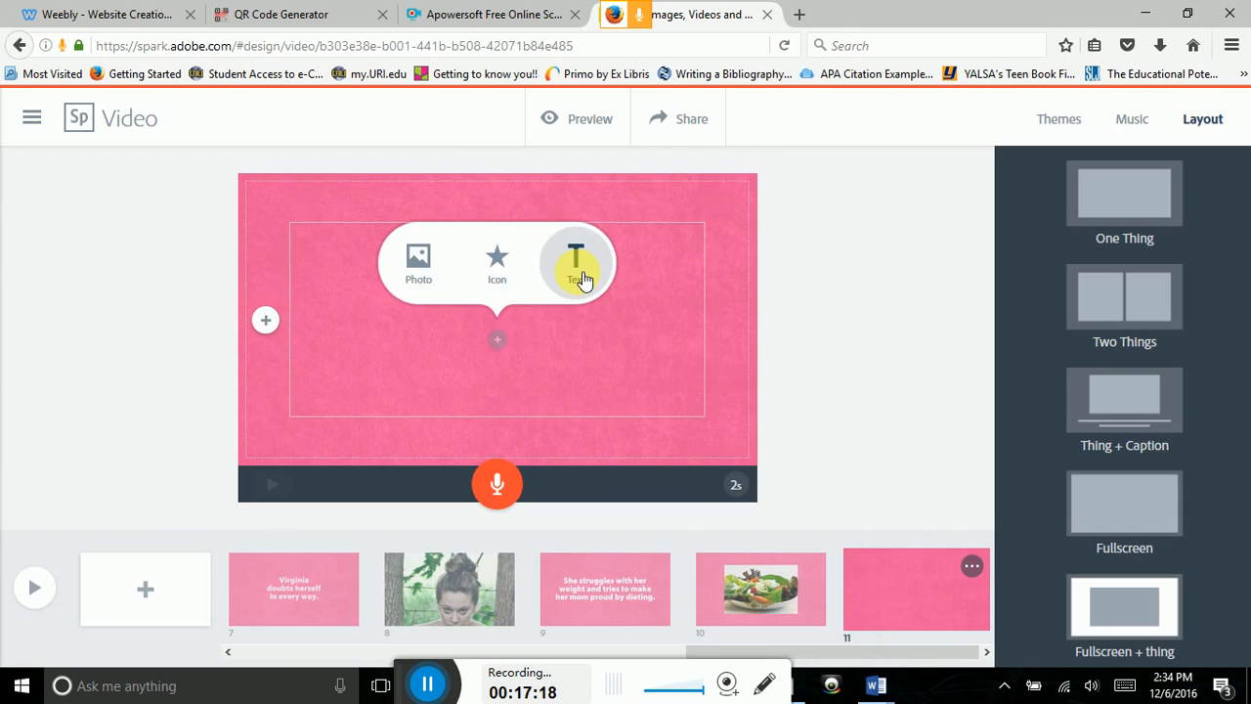
pyautogui.click(578, 279)
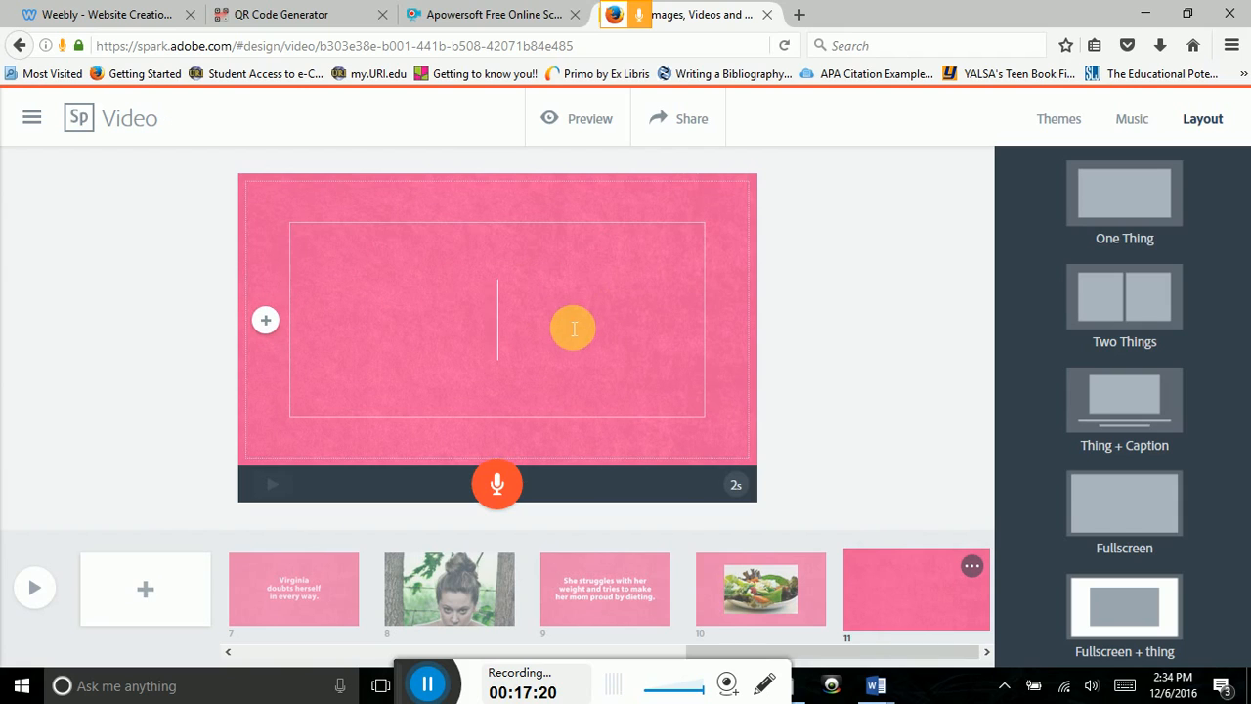
pyautogui.write('Her')
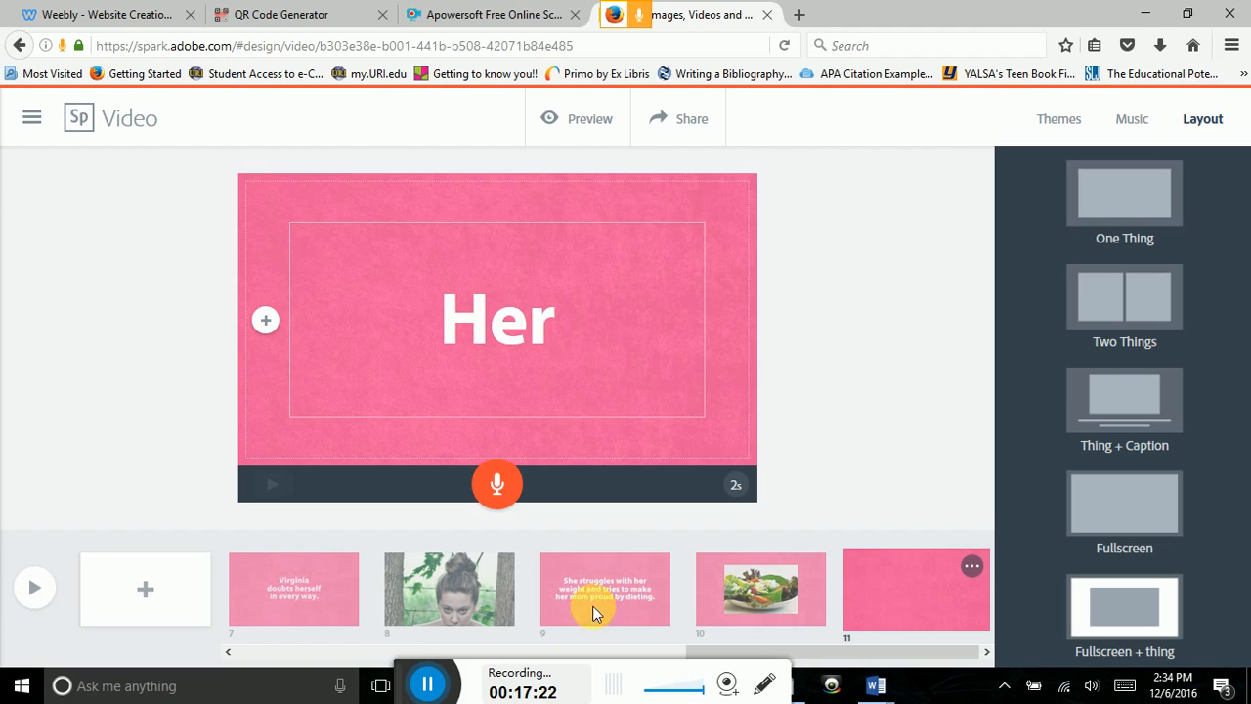
pyautogui.write('perfect brother, Byron, does something shocking that will turn the family inside out.')
pyautogui.moveTo(408, 689); pyautogui.dragTo(439, 679)
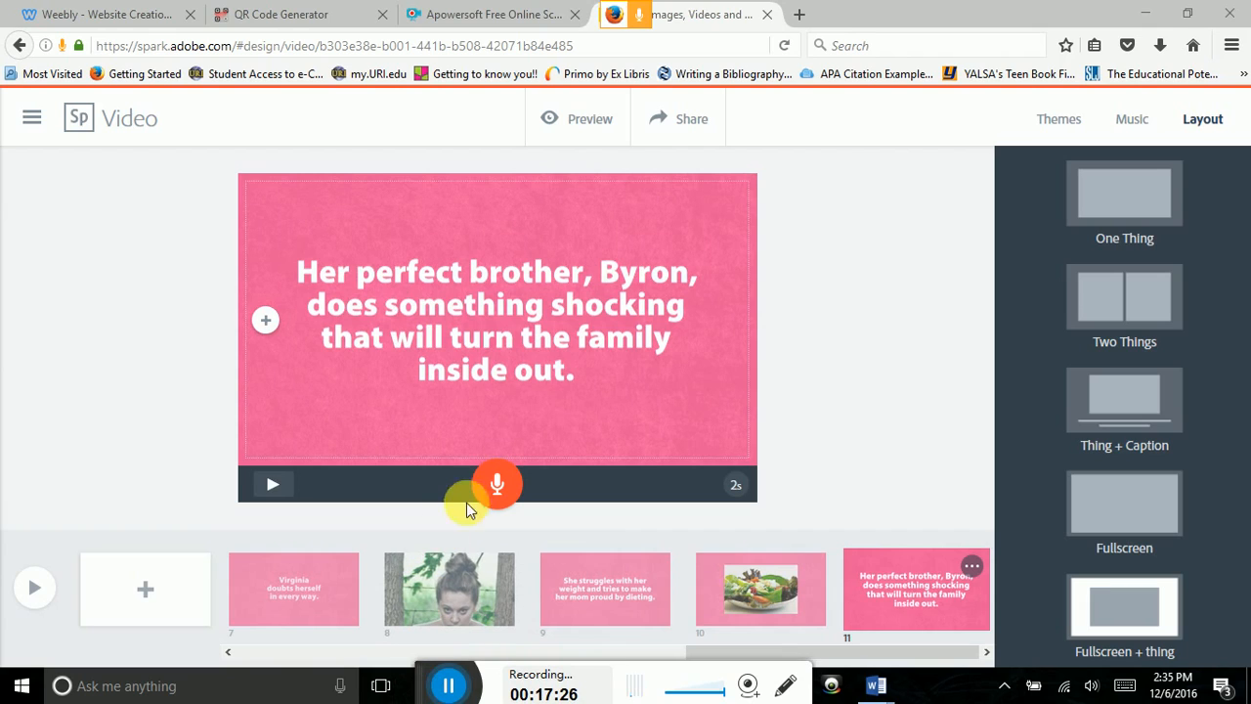
pyautogui.moveTo(496, 492); pyautogui.dragTo(497, 492)
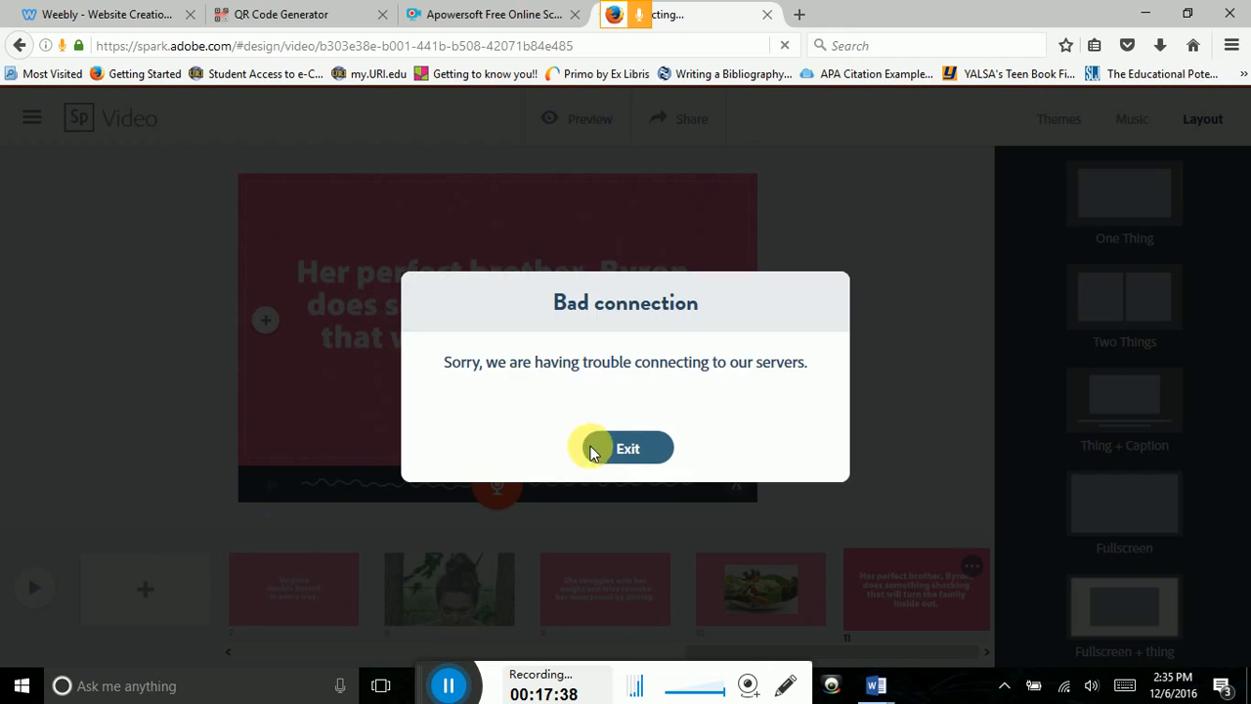
# Step: Exit the connection error dialog and add an empty twelfth slide
pyautogui.click(628, 452)
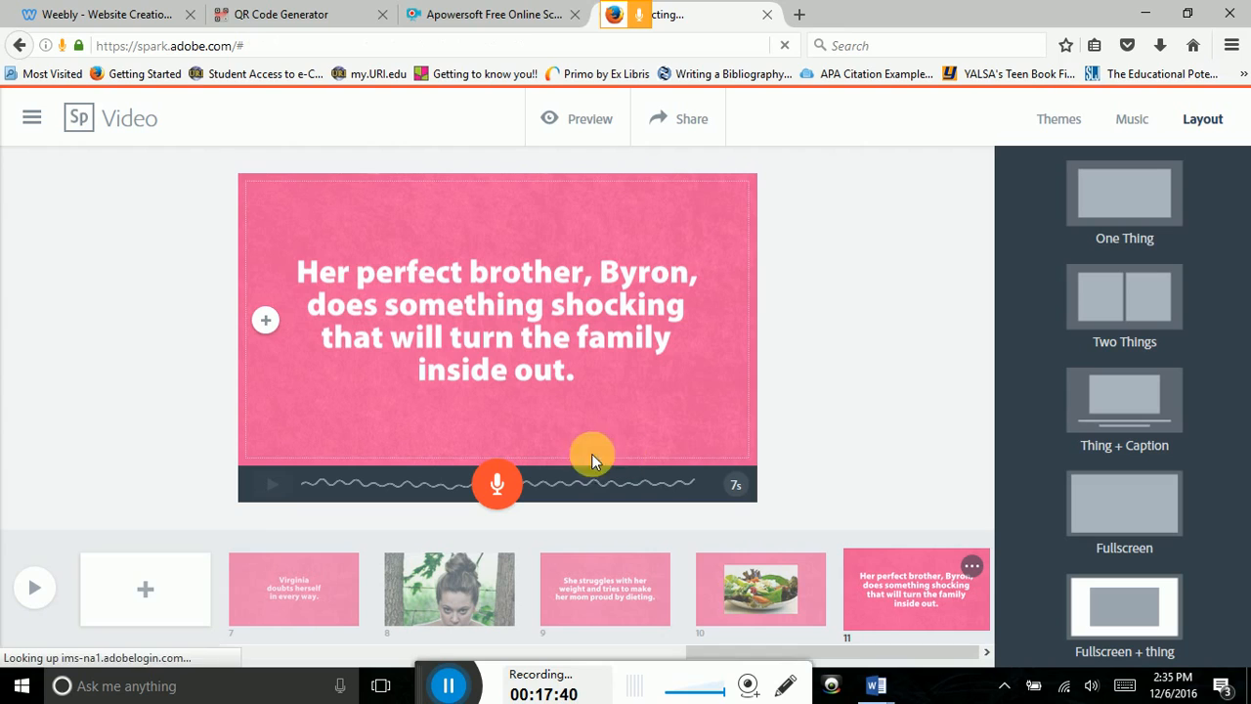
pyautogui.click(164, 584)
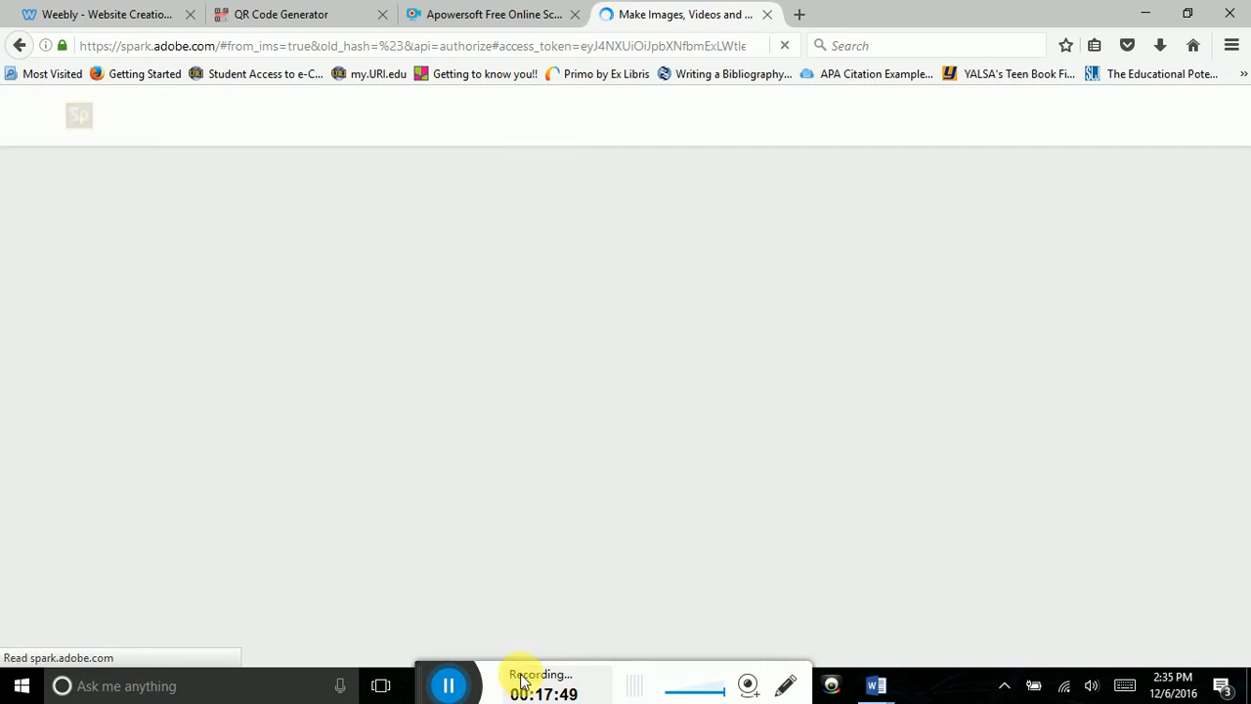
pyautogui.click(447, 684)
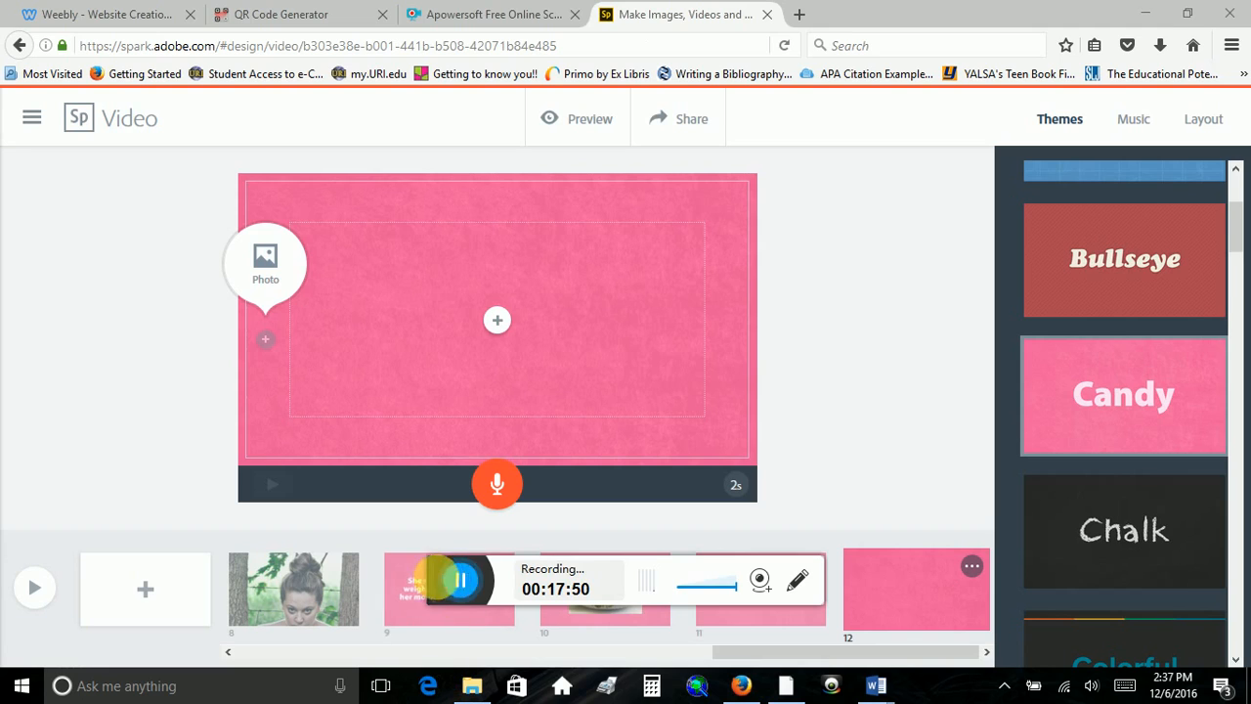
pyautogui.moveTo(427, 581); pyautogui.dragTo(419, 694)
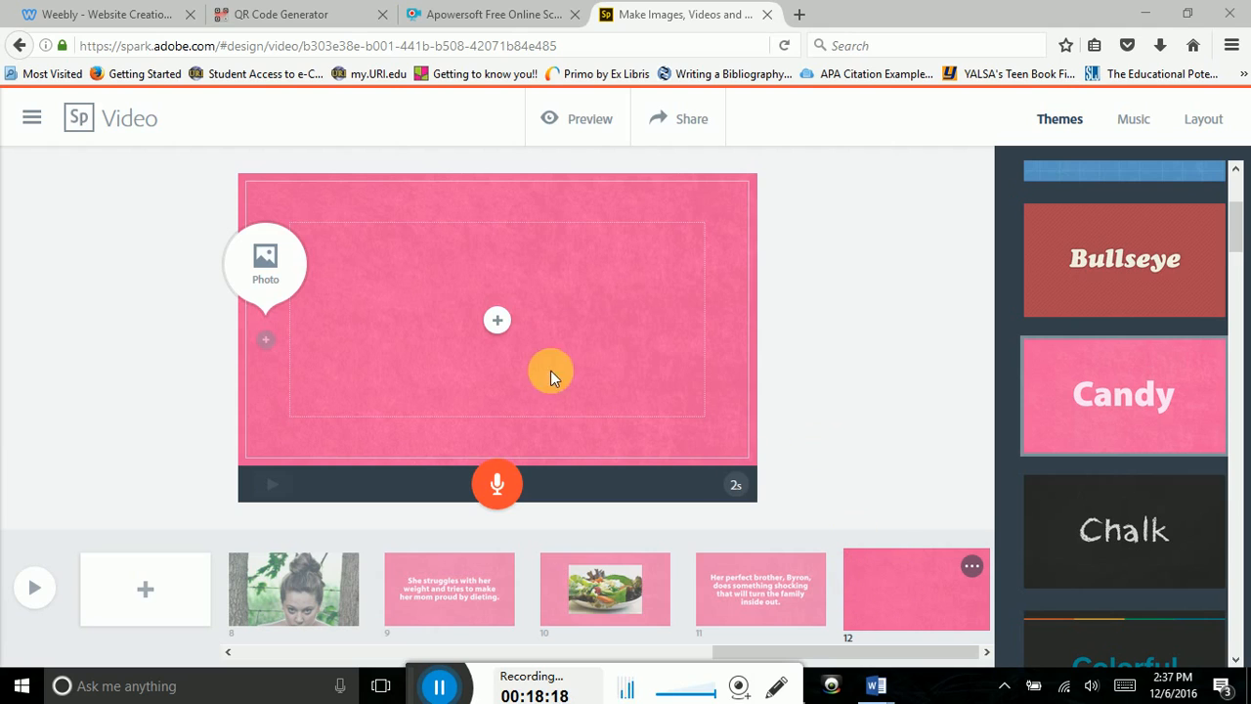
# Step: For the twelfth slide, search the online photos for "shock"
pyautogui.click(495, 323)
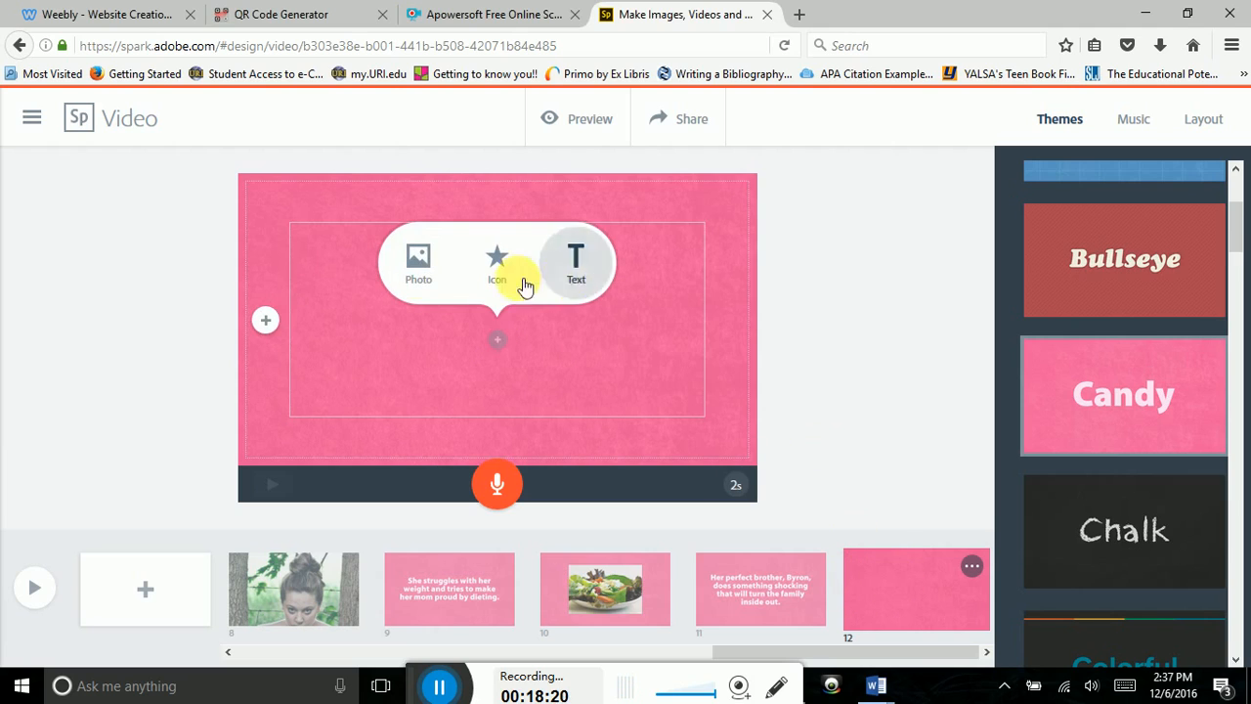
pyautogui.click(417, 282)
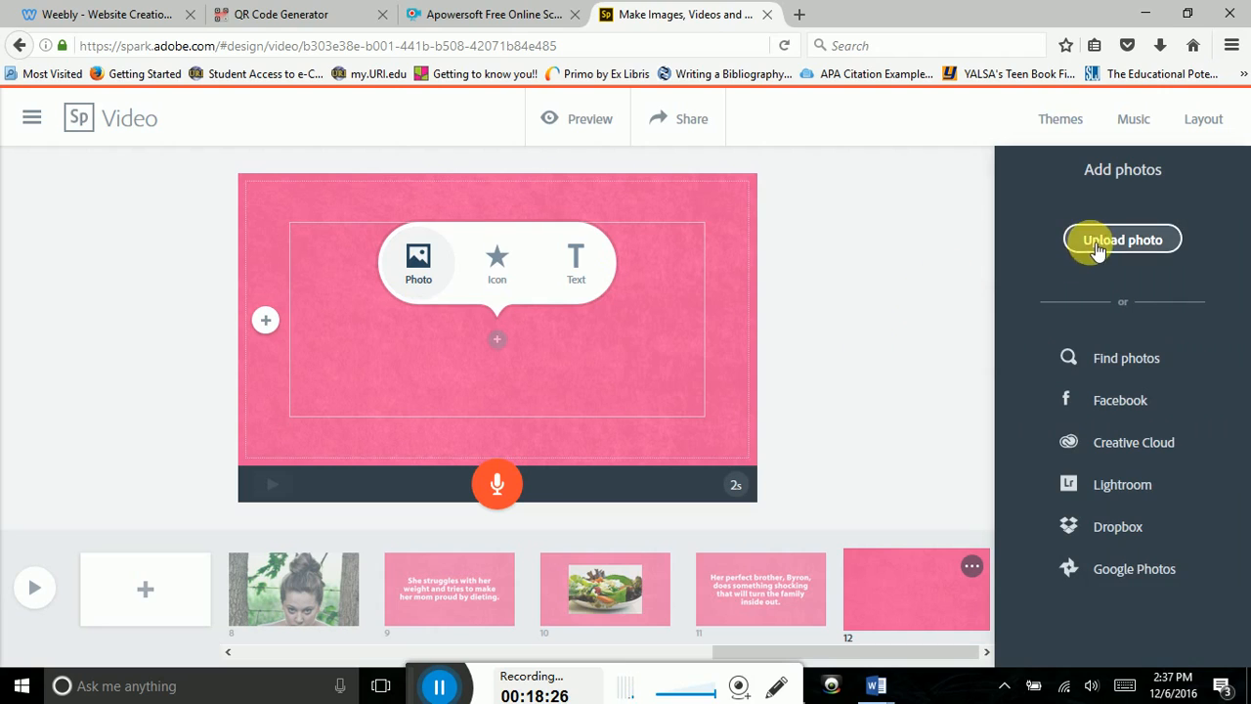
pyautogui.click(1106, 355)
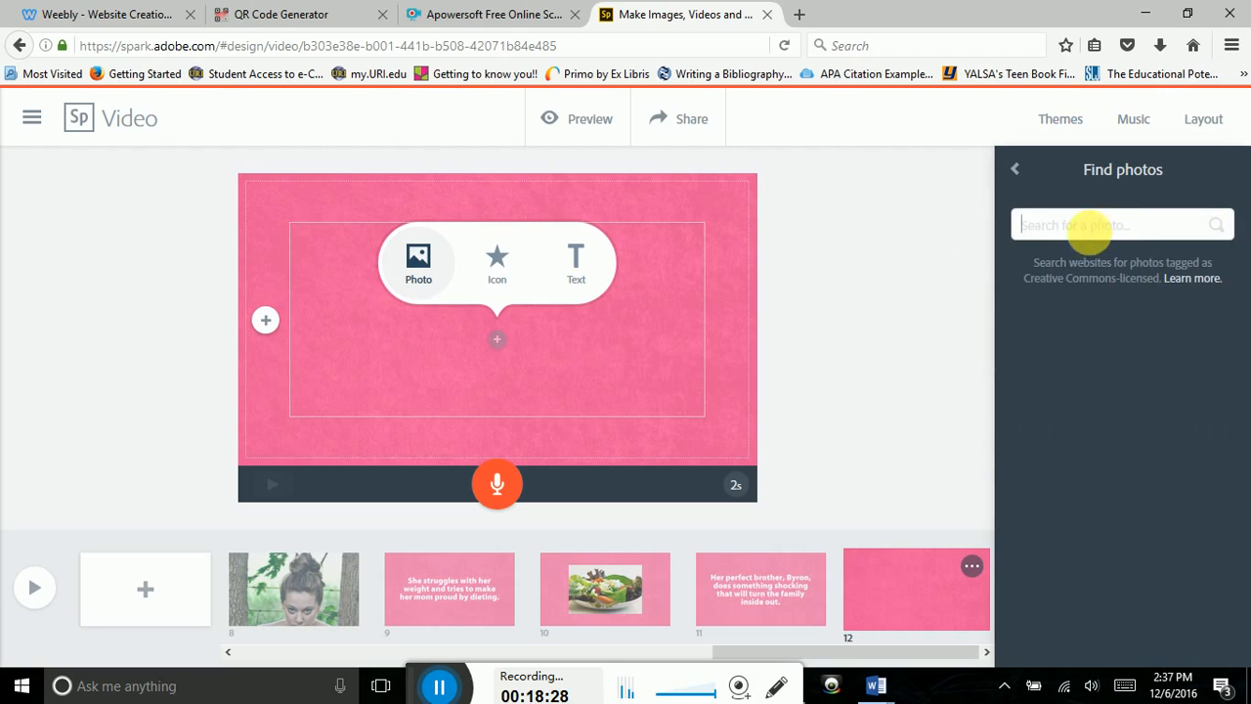
pyautogui.click(1085, 224)
pyautogui.write('shock')
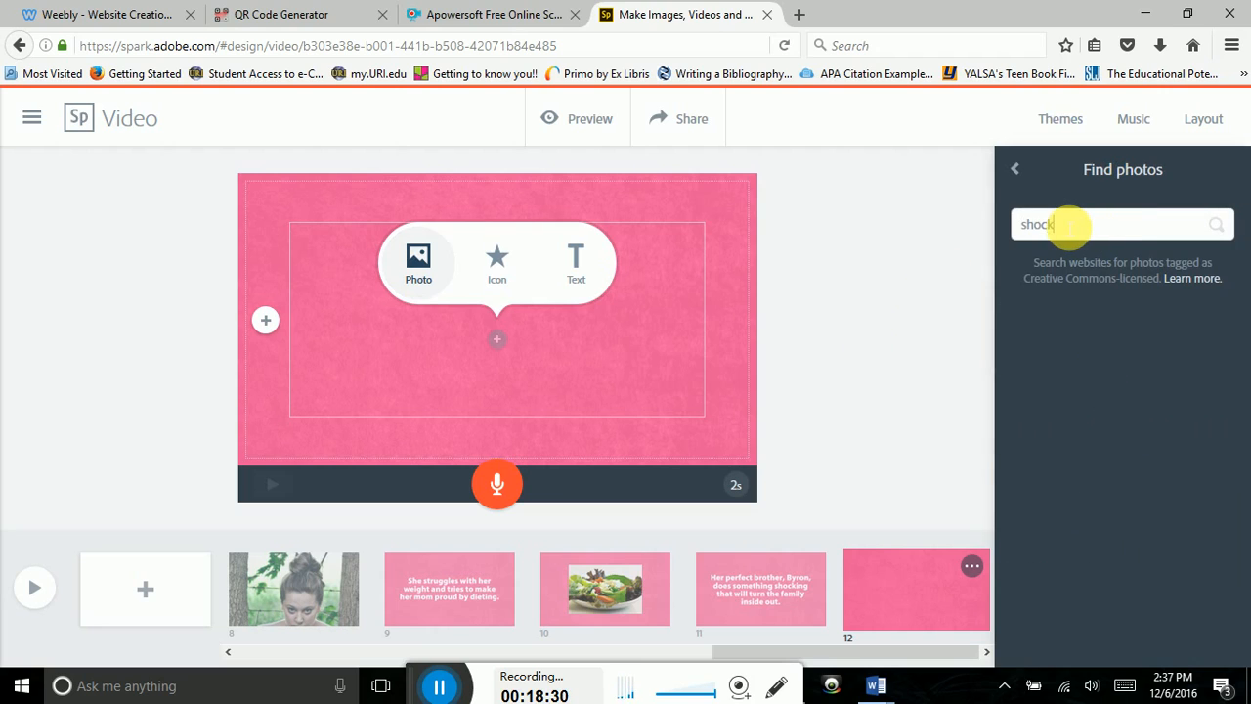
pyautogui.press('Return')
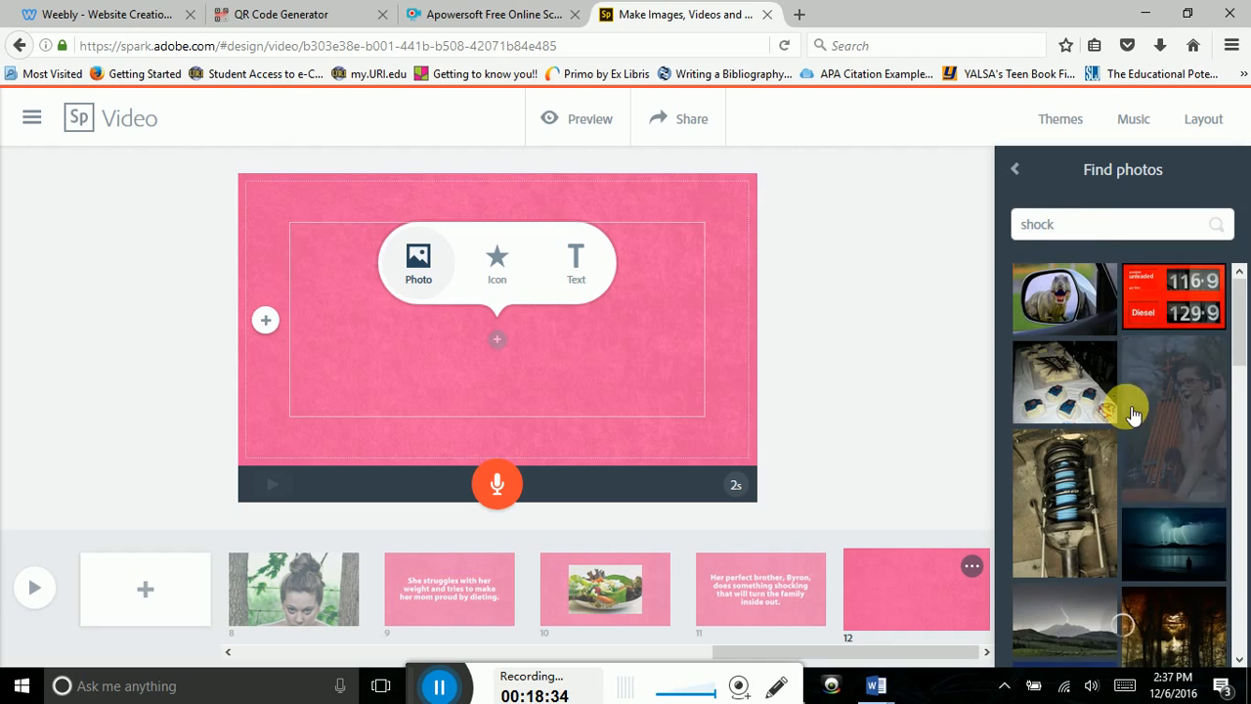
# Step: Place the photo of the "SHOCK" graffiti on a brick wall on the twelfth slide and slightly lengthen the slide's duration
pyautogui.scroll(-1, 1153, 394)
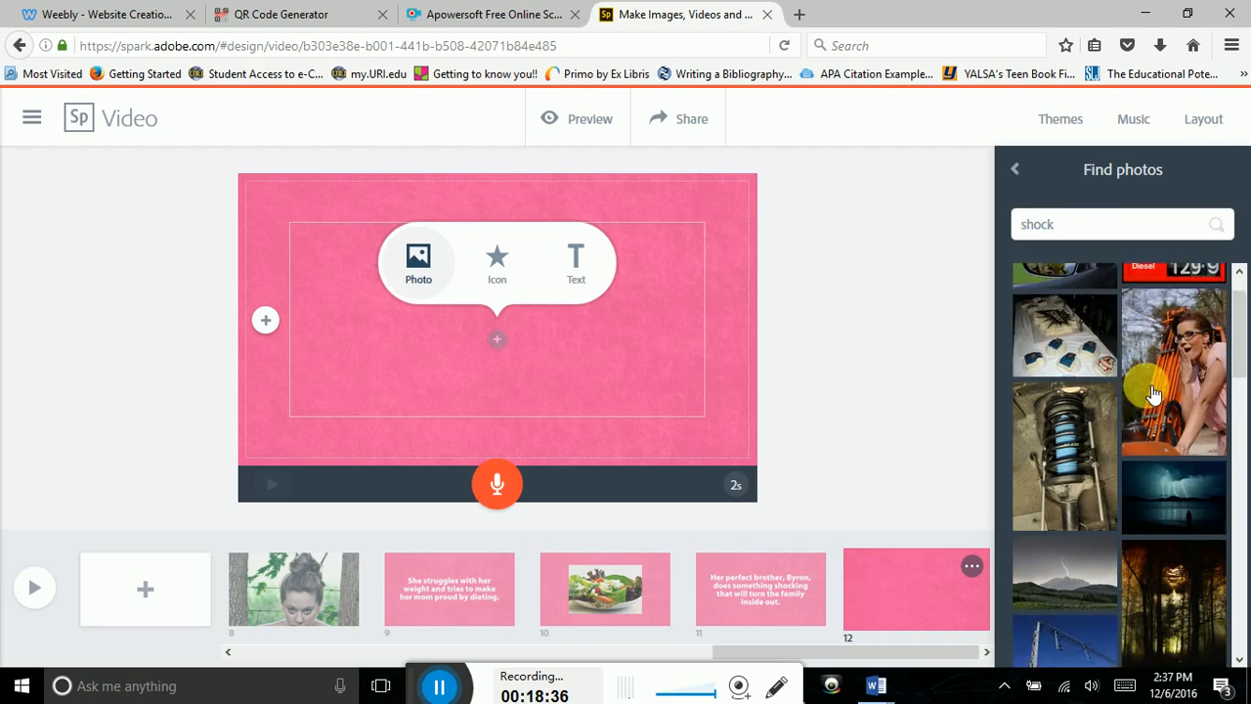
pyautogui.scroll(-5, 1154, 393)
pyautogui.scroll(-1, 1153, 394)
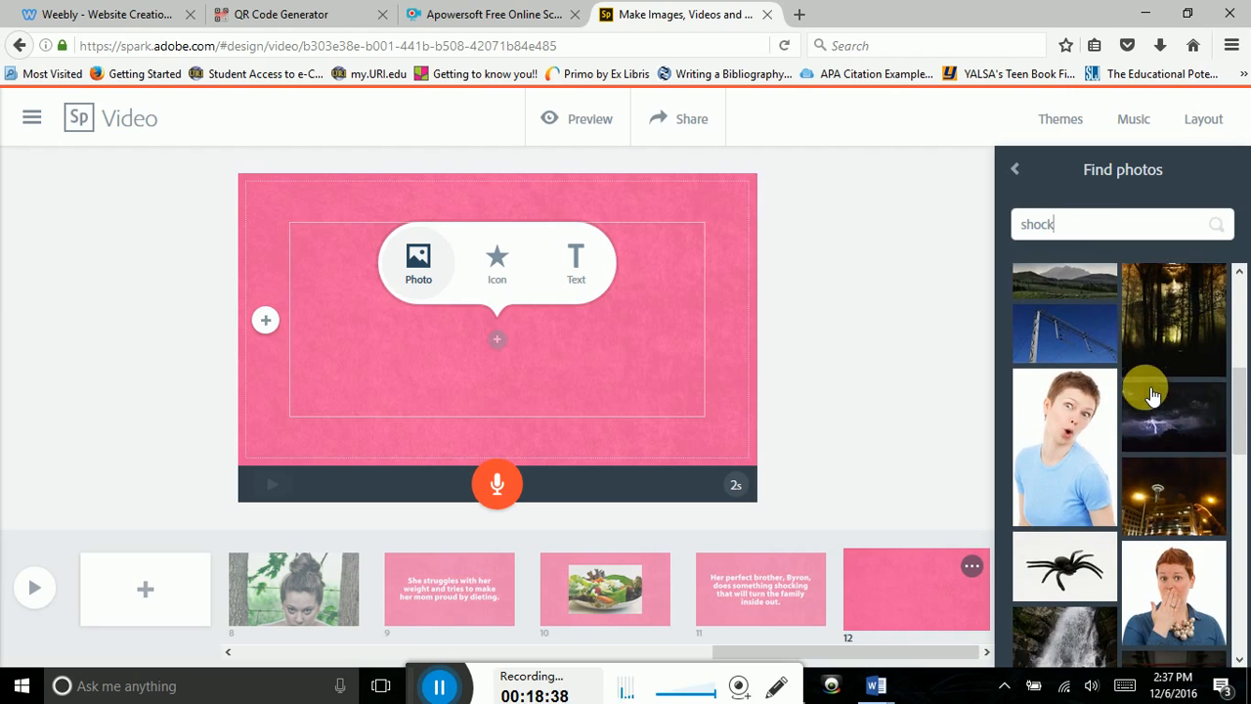
pyautogui.scroll(-4, 1151, 394)
pyautogui.scroll(-2, 1124, 401)
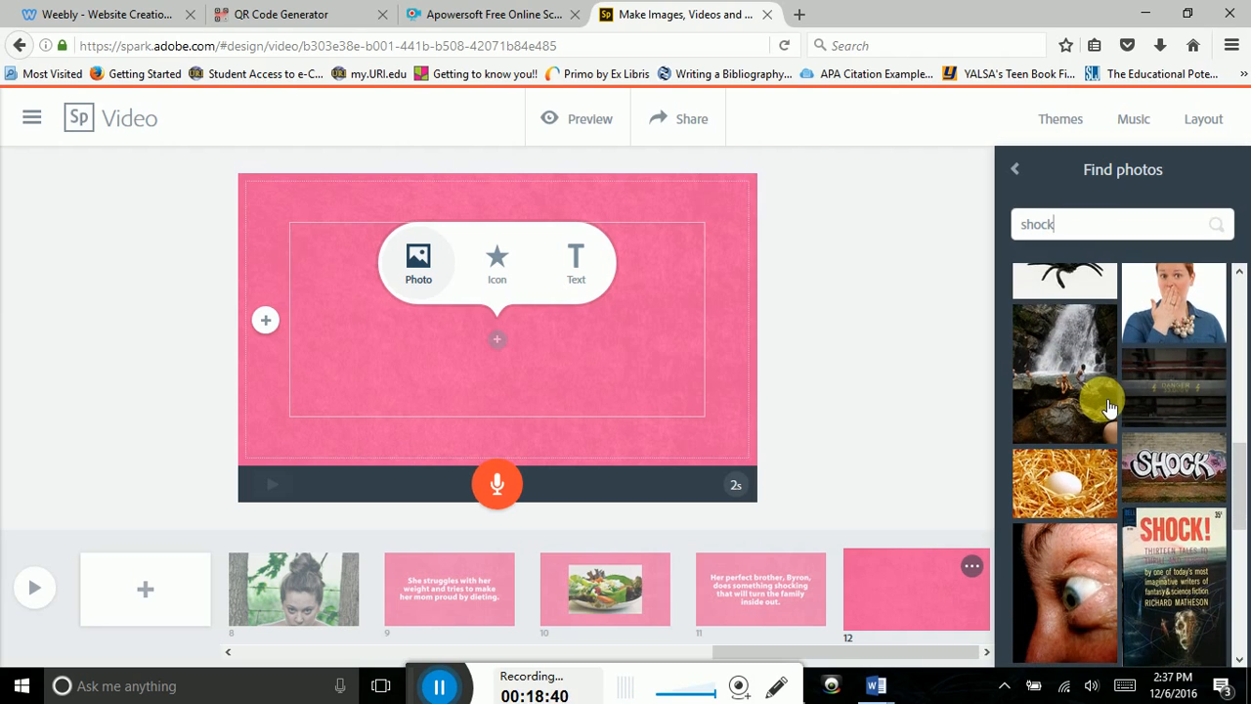
pyautogui.scroll(-2, 1108, 406)
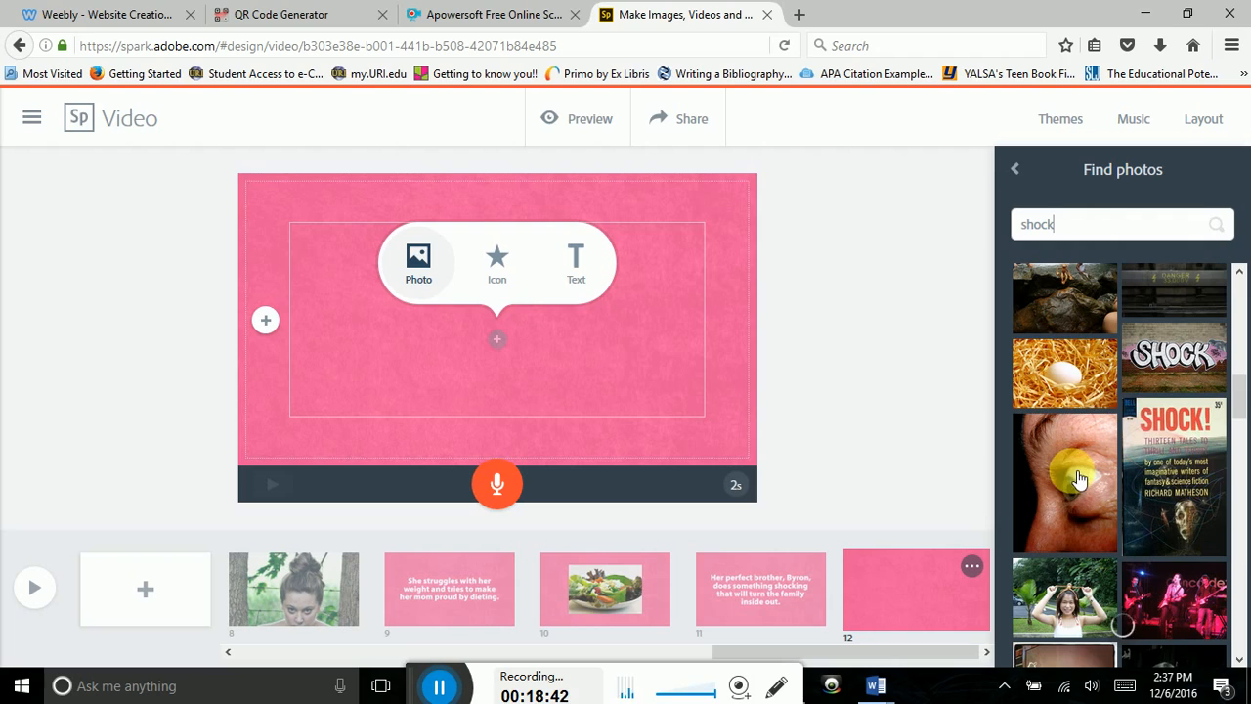
pyautogui.click(1172, 360)
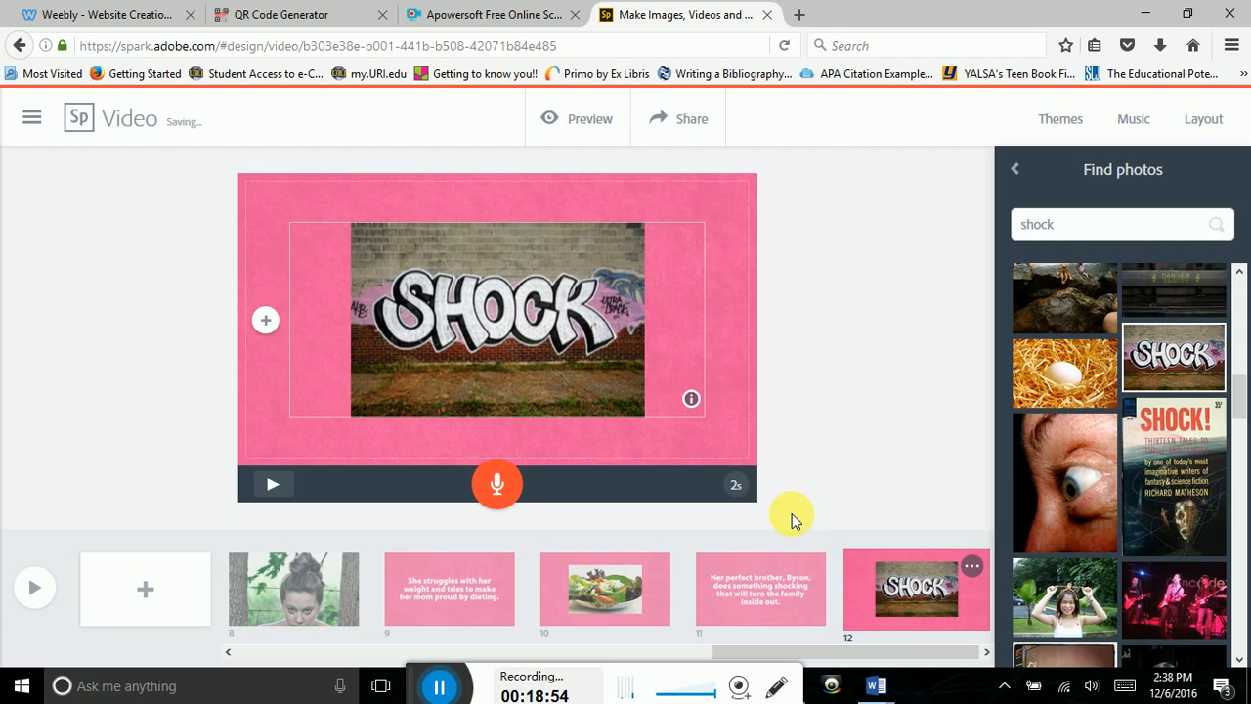
pyautogui.click(743, 488)
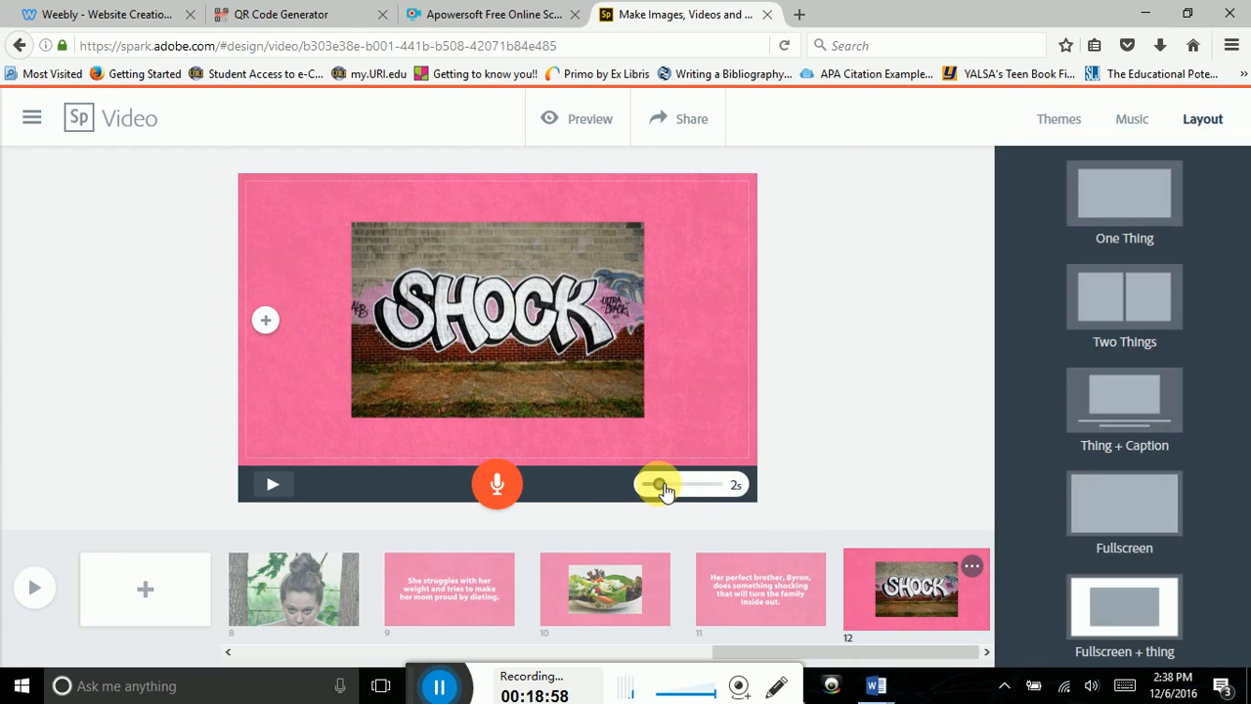
pyautogui.moveTo(664, 491); pyautogui.dragTo(678, 492)
# Step: Add a thirteenth slide and begin its text with the word "Between"
pyautogui.click(146, 597)
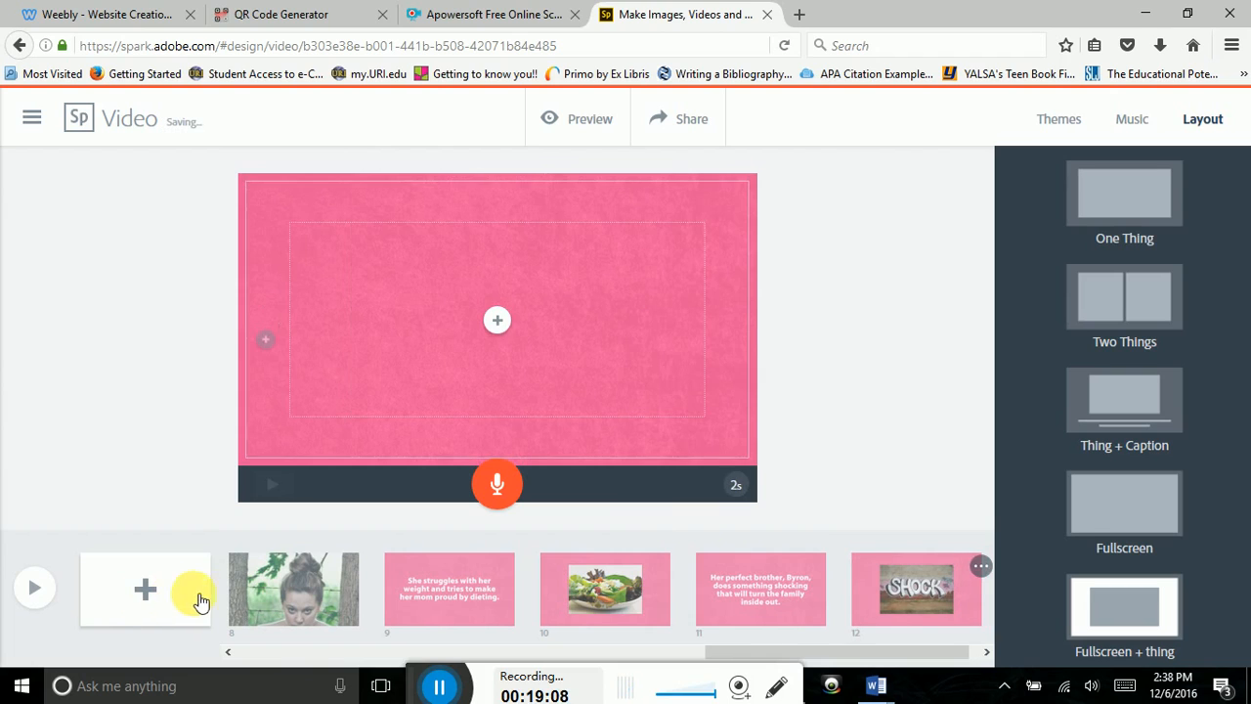
pyautogui.click(498, 321)
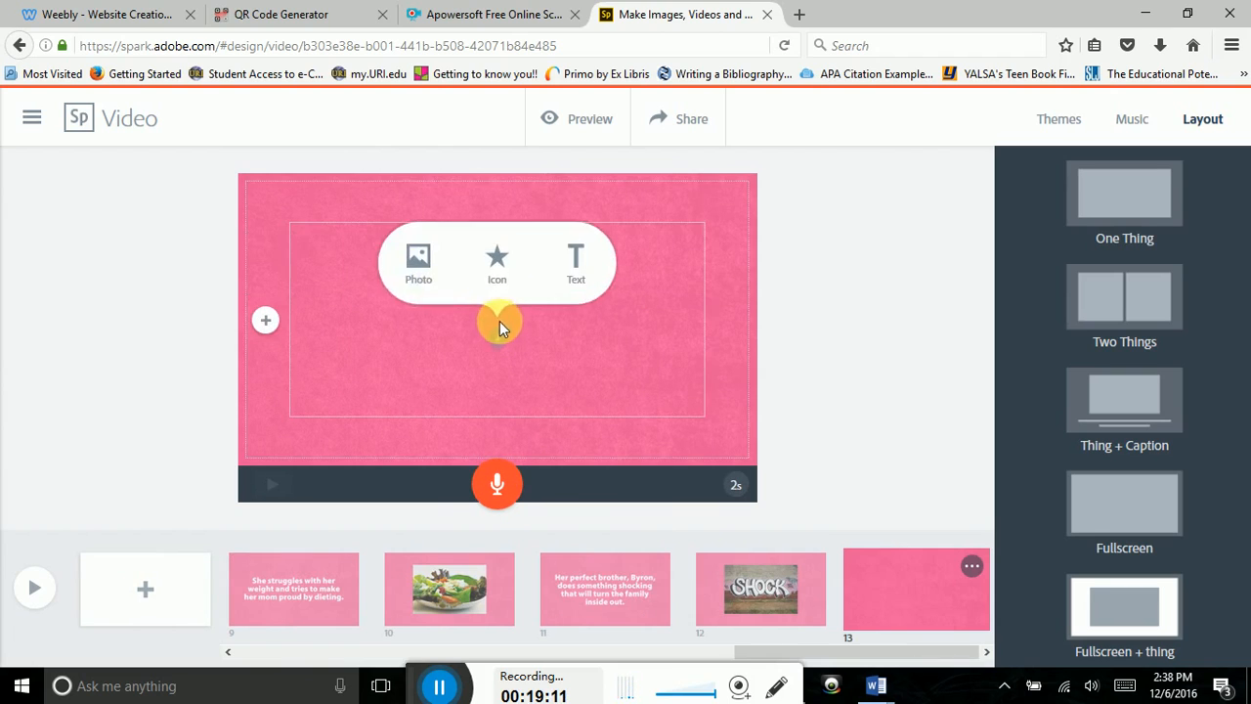
pyautogui.click(573, 262)
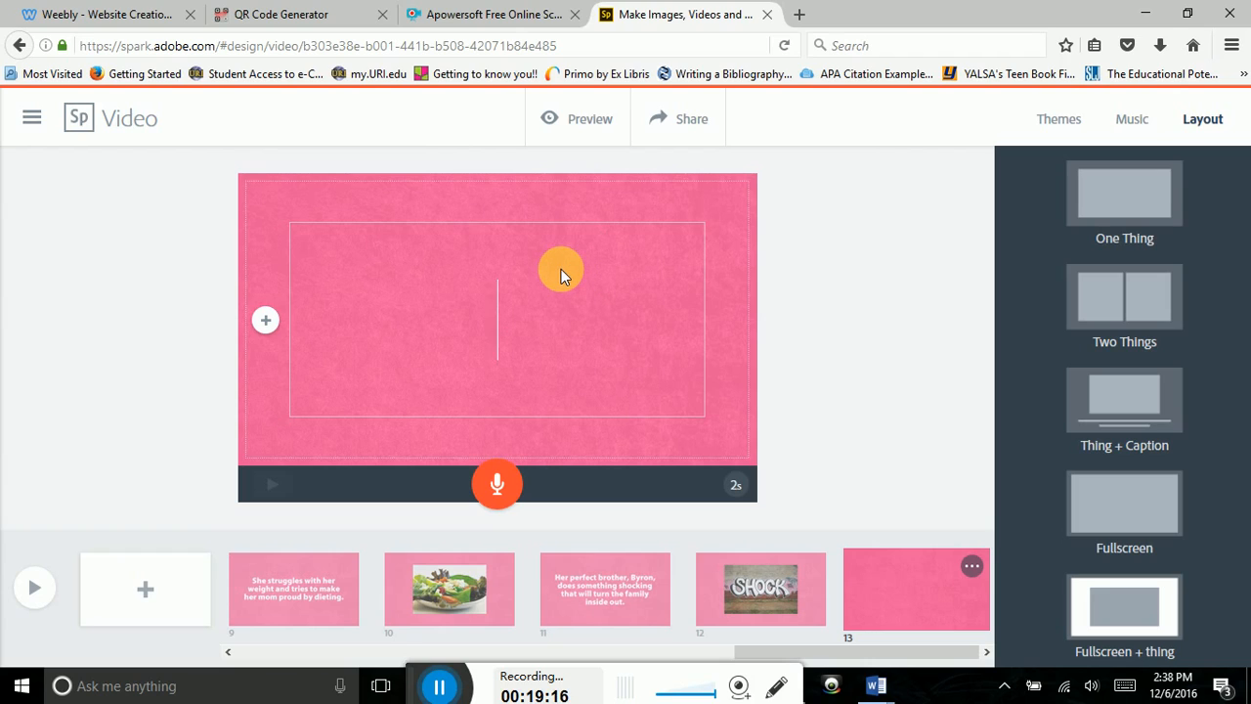
pyautogui.write('Betwee')
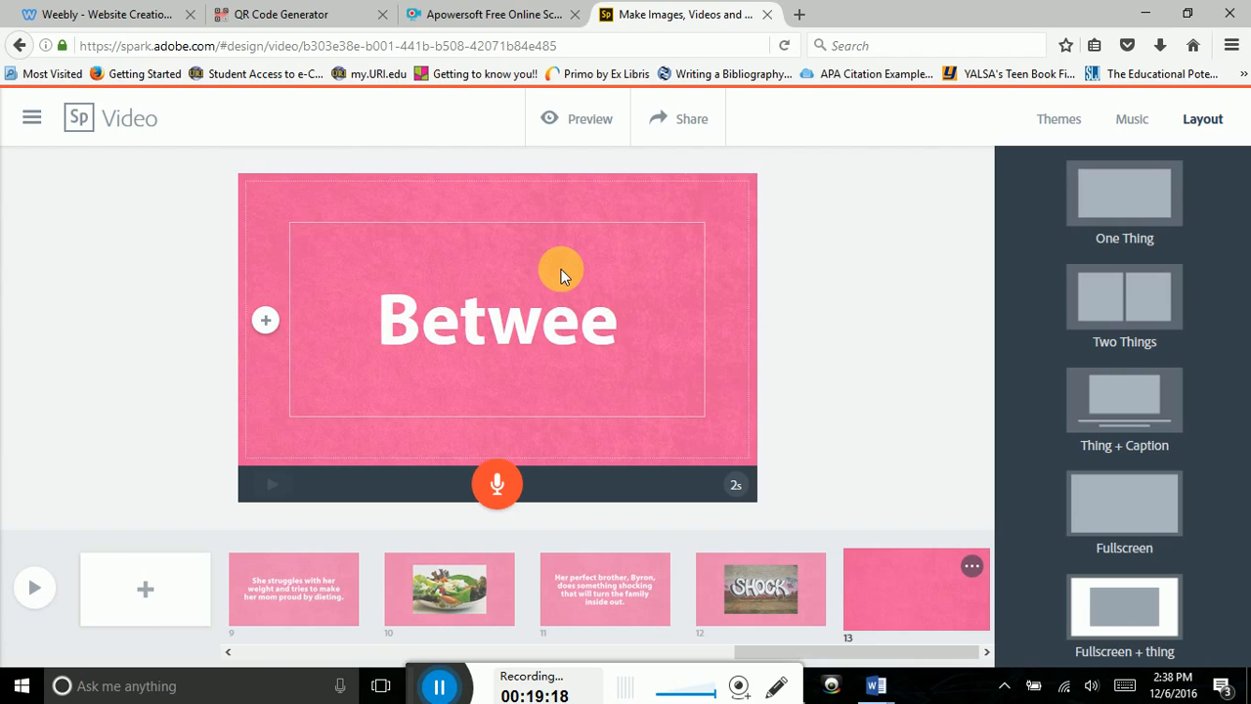
pyautogui.write('n')
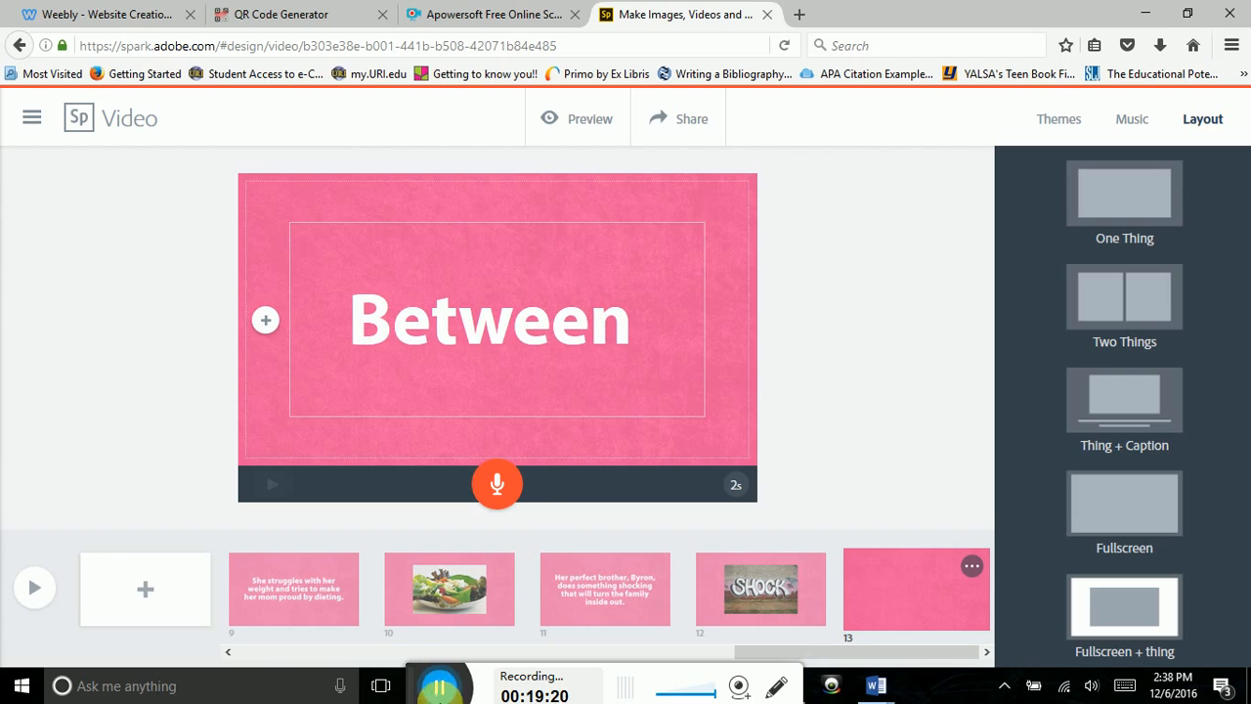
pyautogui.click(440, 688)
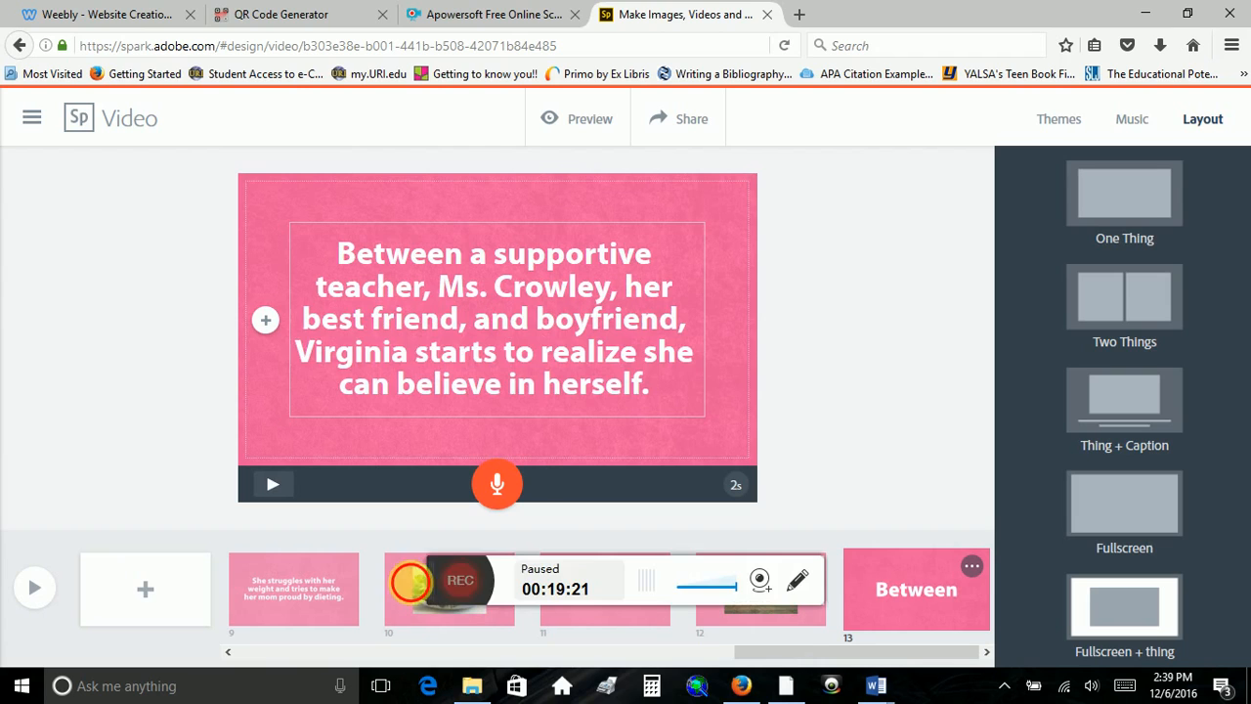
# Step: Share the Realtek High Definition Audio microphone with the site and record the voice narration for the thirteenth slide
pyautogui.click(420, 577)
pyautogui.moveTo(416, 587); pyautogui.dragTo(415, 676)
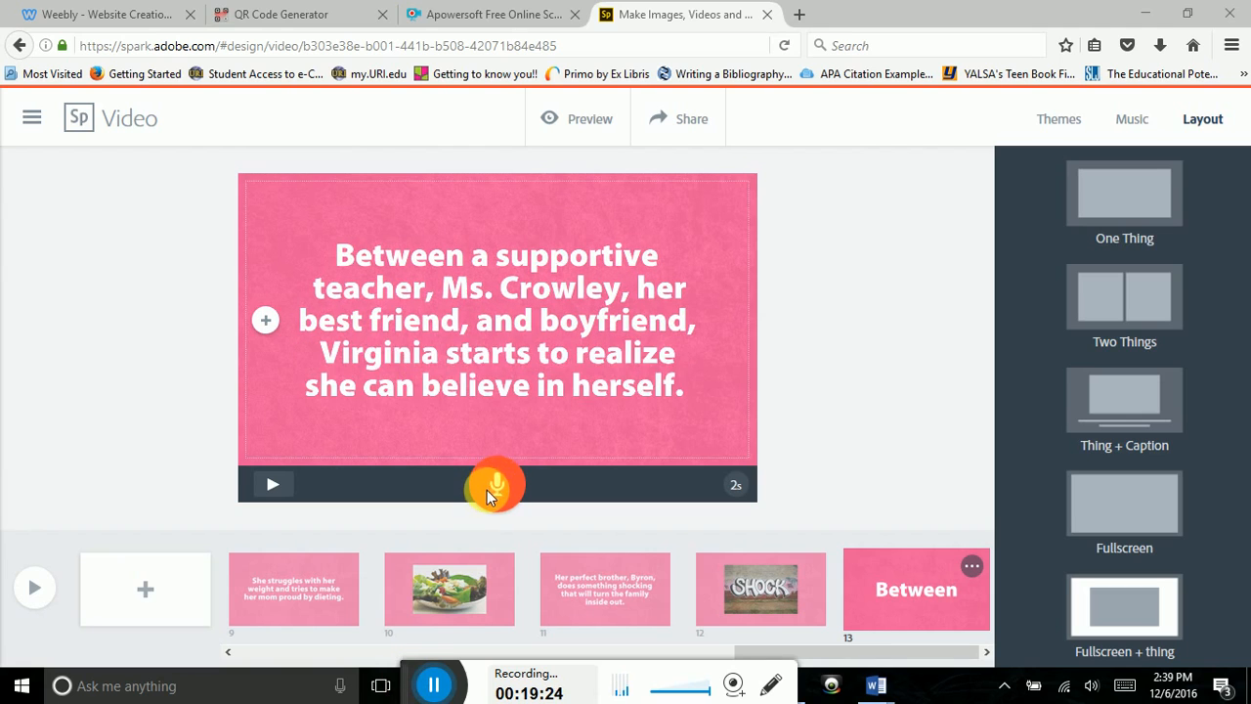
pyautogui.click(490, 484)
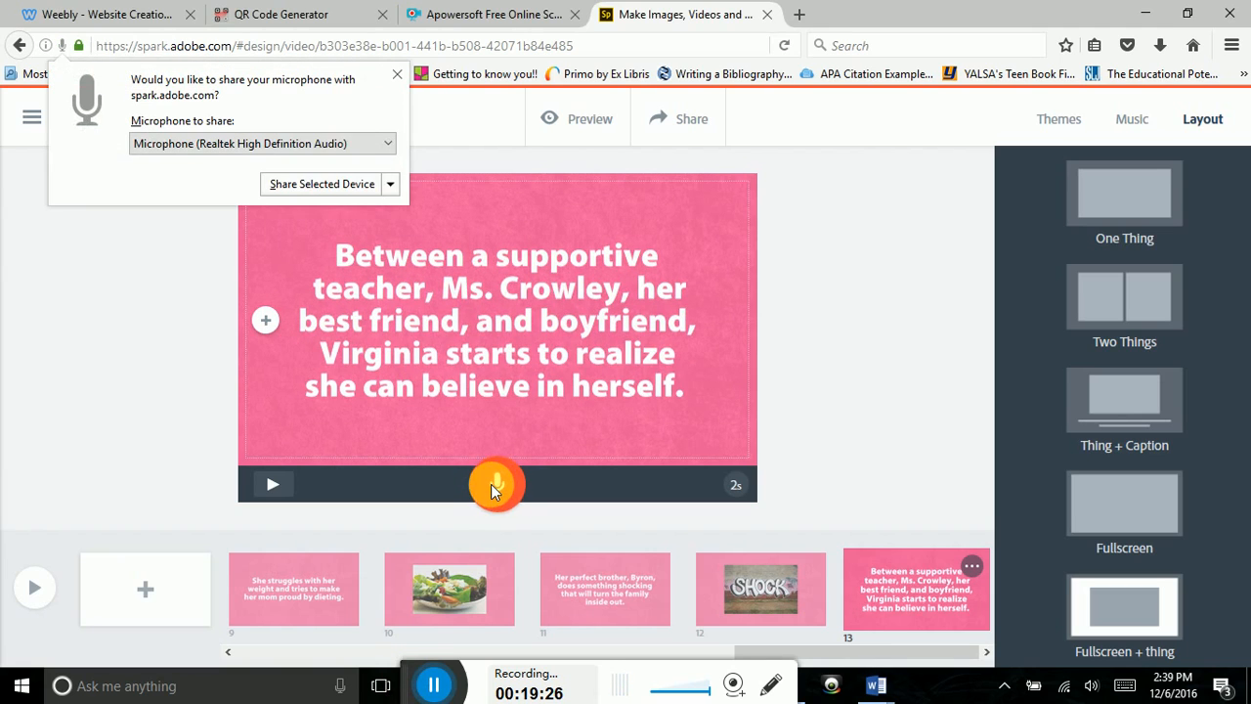
pyautogui.click(309, 184)
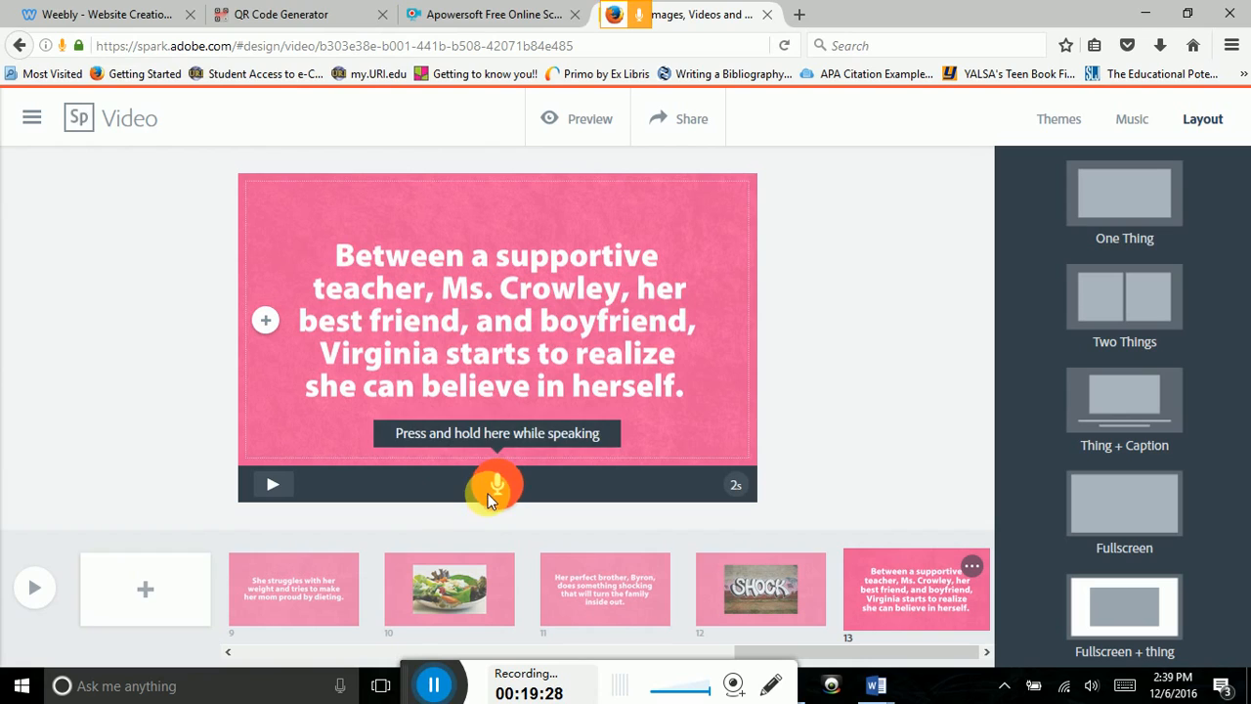
pyautogui.moveTo(494, 488); pyautogui.dragTo(494, 488)
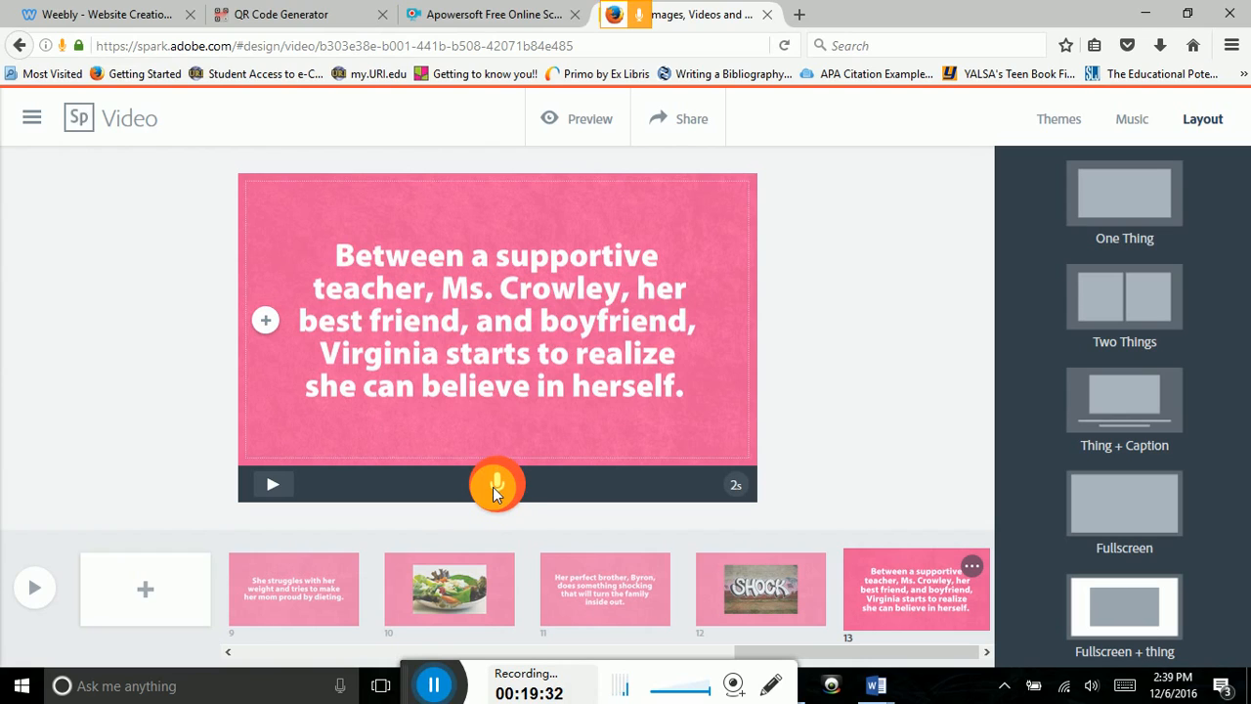
pyautogui.moveTo(492, 487); pyautogui.dragTo(492, 486)
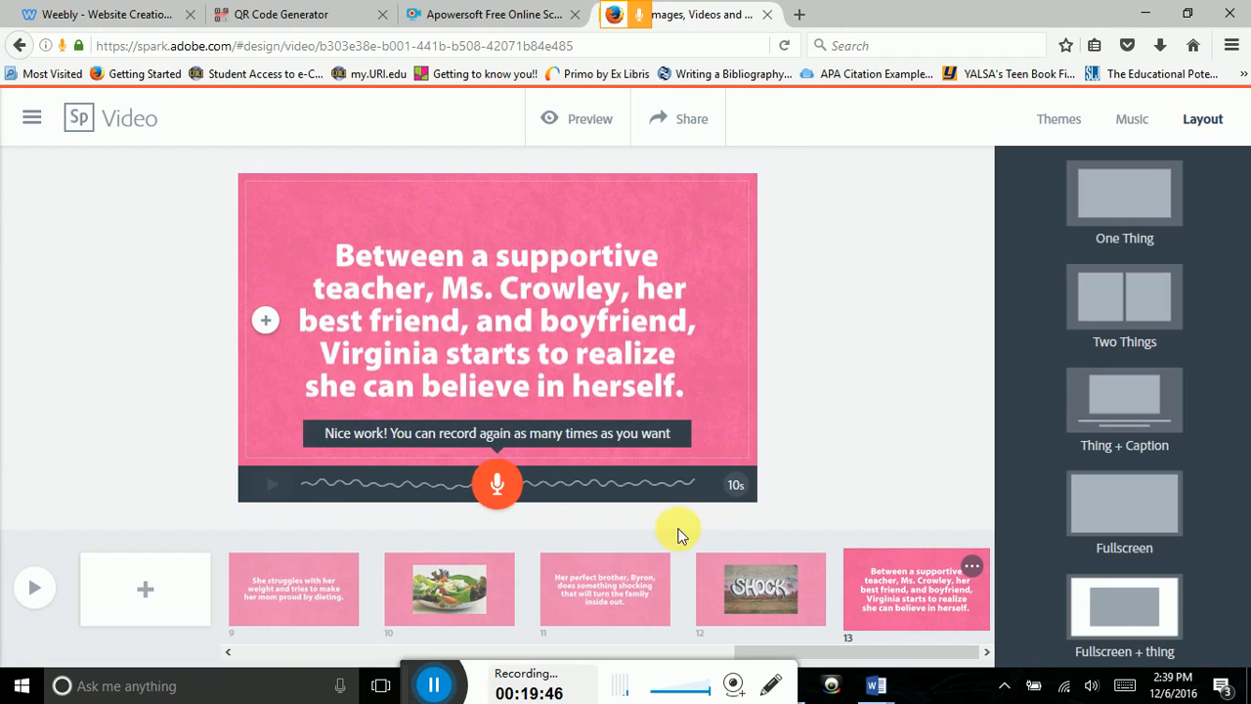
# Step: Add a fourteenth slide and search the online photos for "believe" to fill it
pyautogui.click(146, 592)
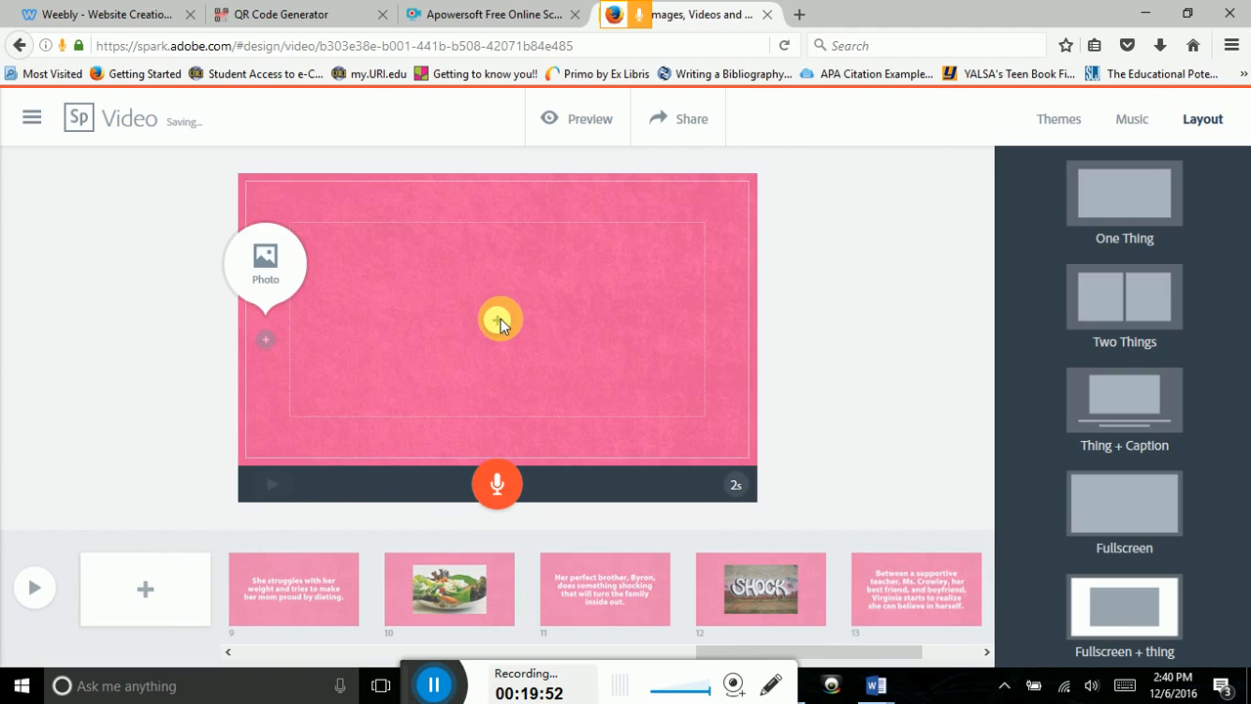
pyautogui.click(500, 319)
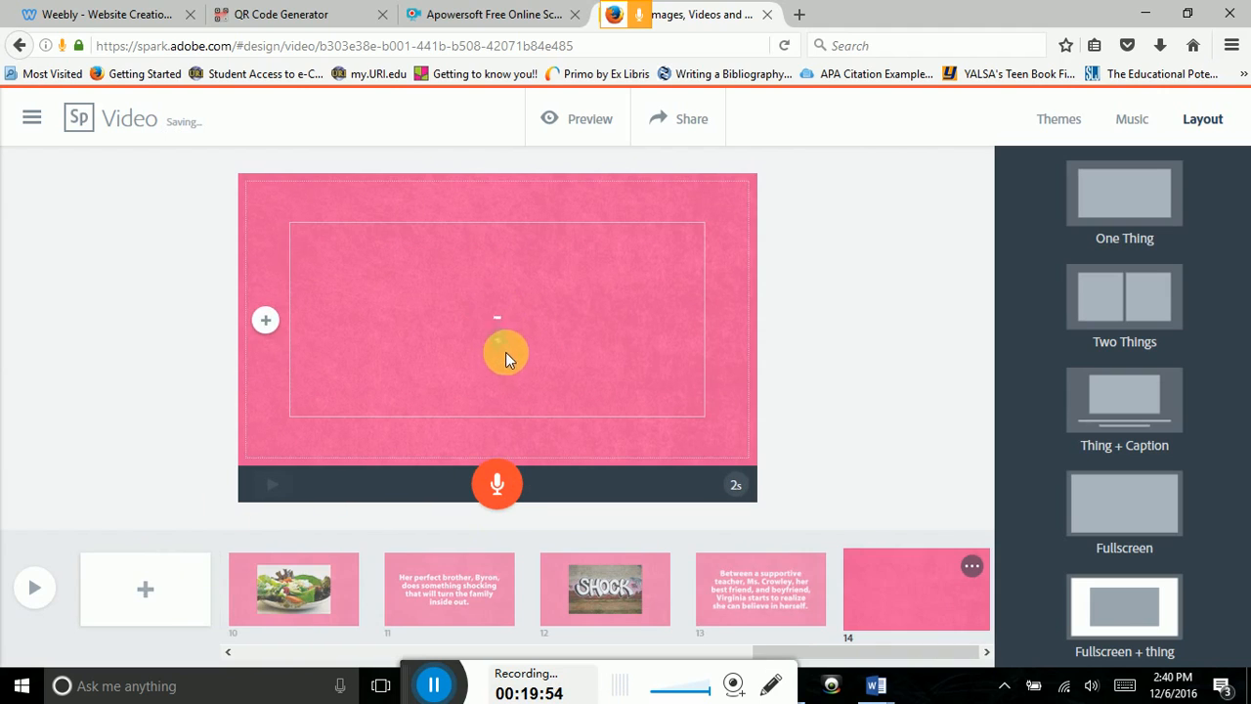
pyautogui.click(505, 353)
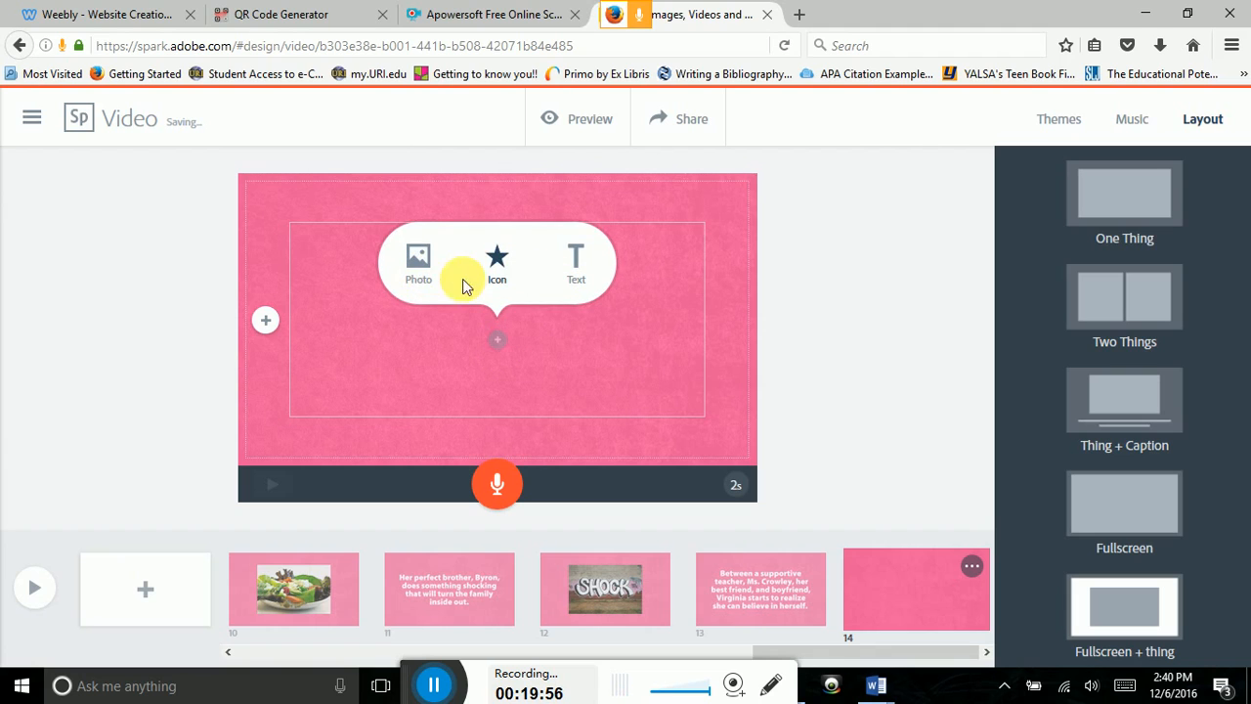
pyautogui.click(418, 262)
pyautogui.moveTo(1100, 225); pyautogui.dragTo(993, 230)
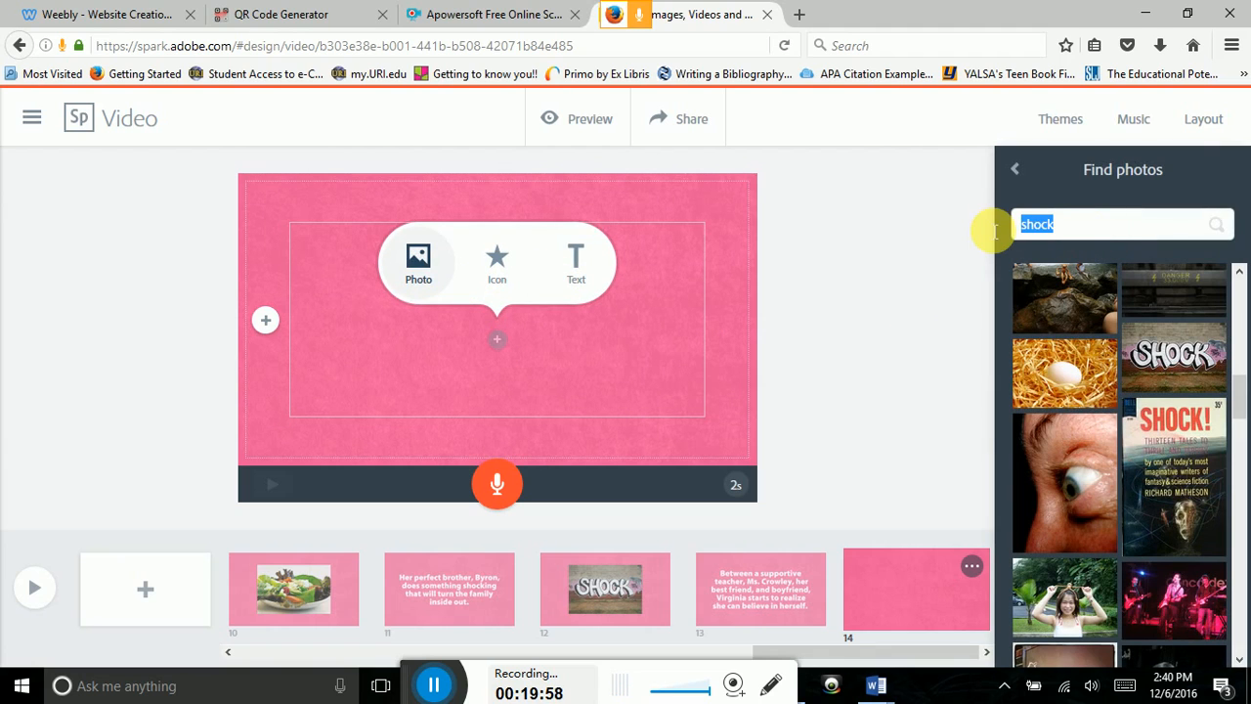
pyautogui.write('believe')
pyautogui.press('Return')
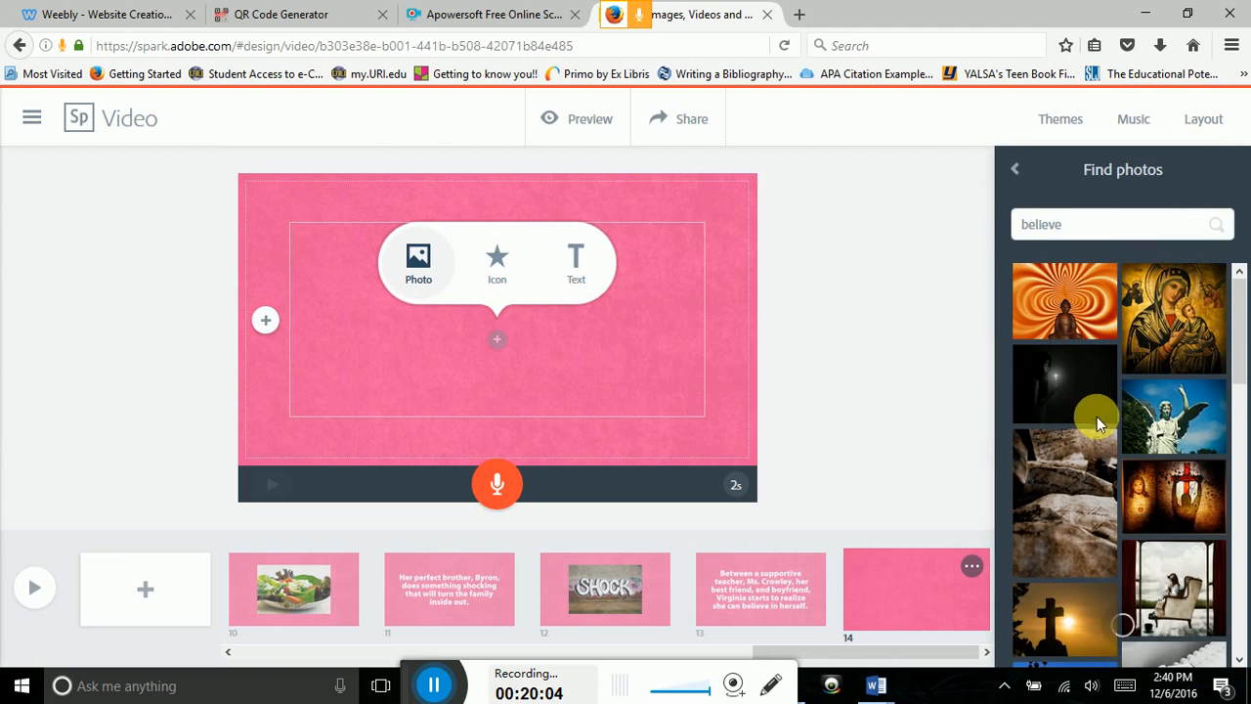
# Step: Browse the "believe" photos and place the one of a hand holding a "Believe" paper sign on the fourteenth slide
pyautogui.scroll(-3, 1103, 423)
pyautogui.scroll(-3, 1110, 428)
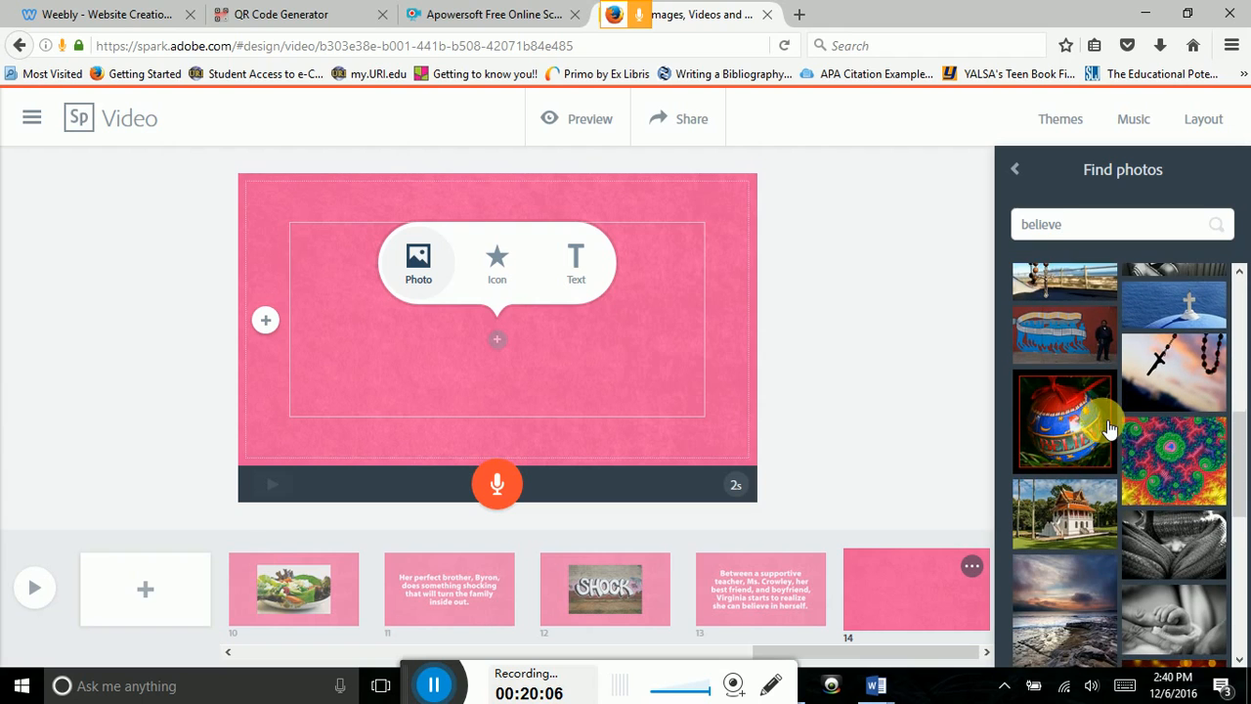
pyautogui.scroll(-4, 1109, 428)
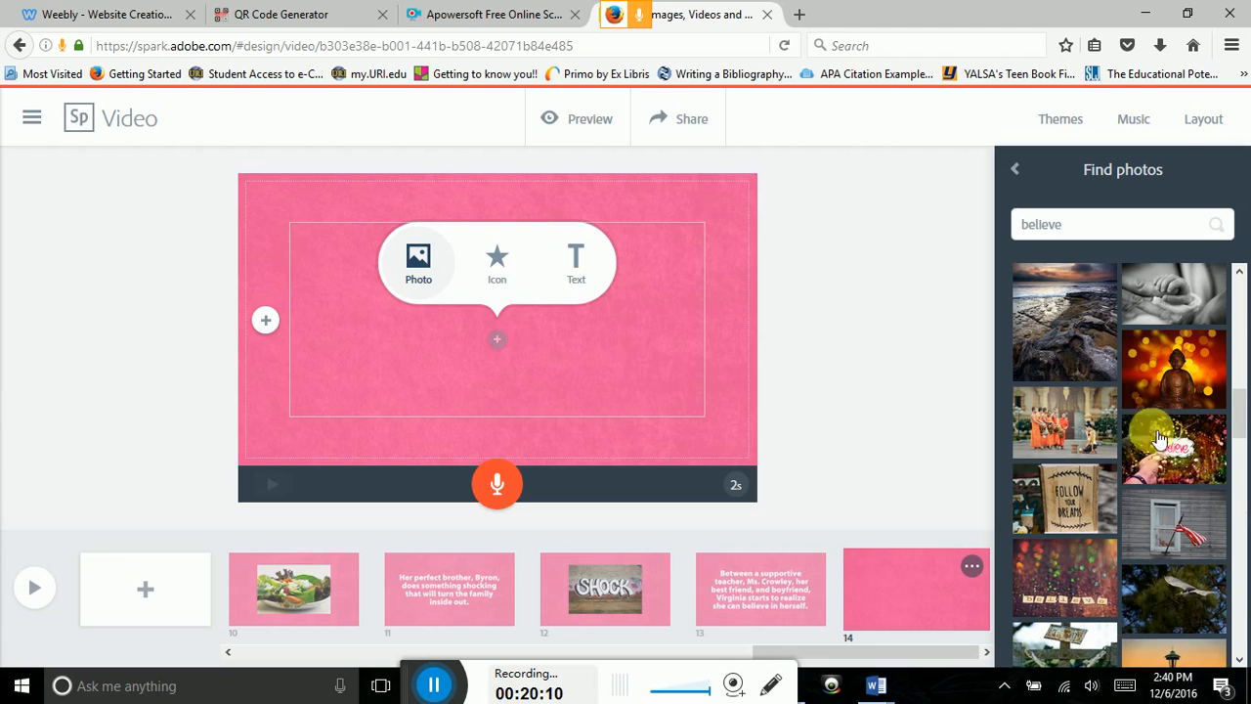
pyautogui.scroll(-2, 1183, 460)
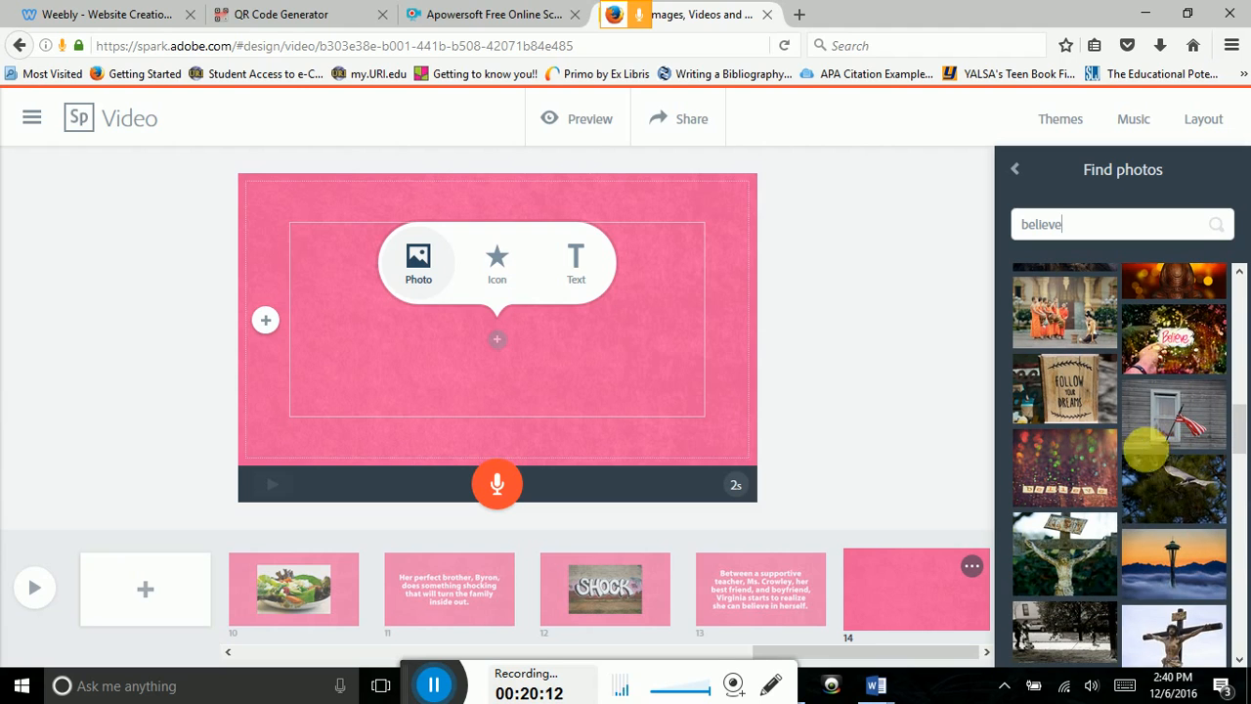
pyautogui.scroll(-2, 1100, 488)
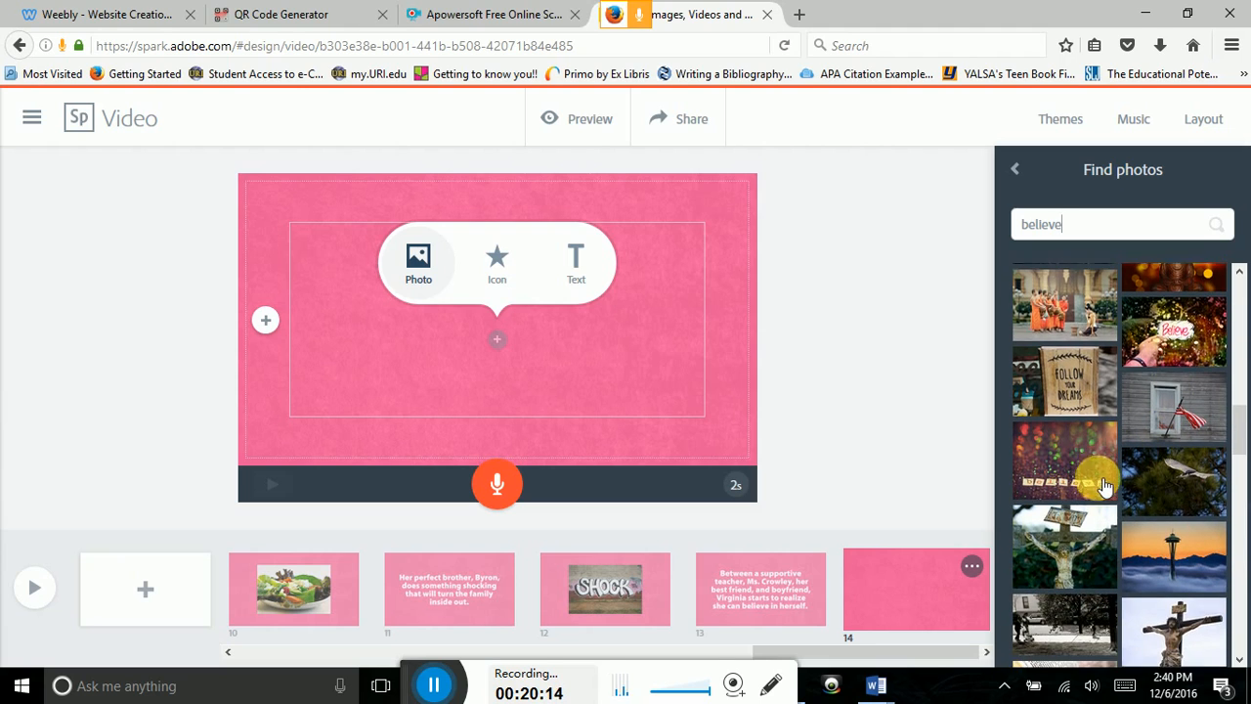
pyautogui.scroll(-2, 1105, 486)
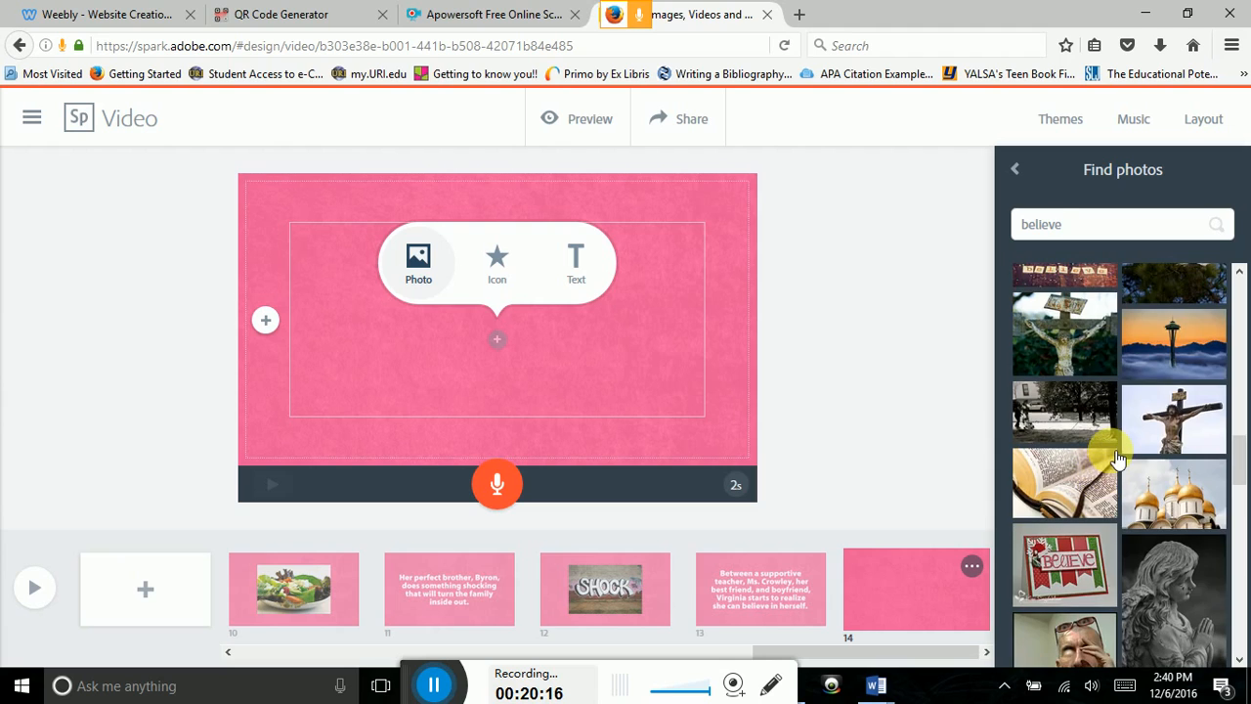
pyautogui.scroll(-6, 1118, 460)
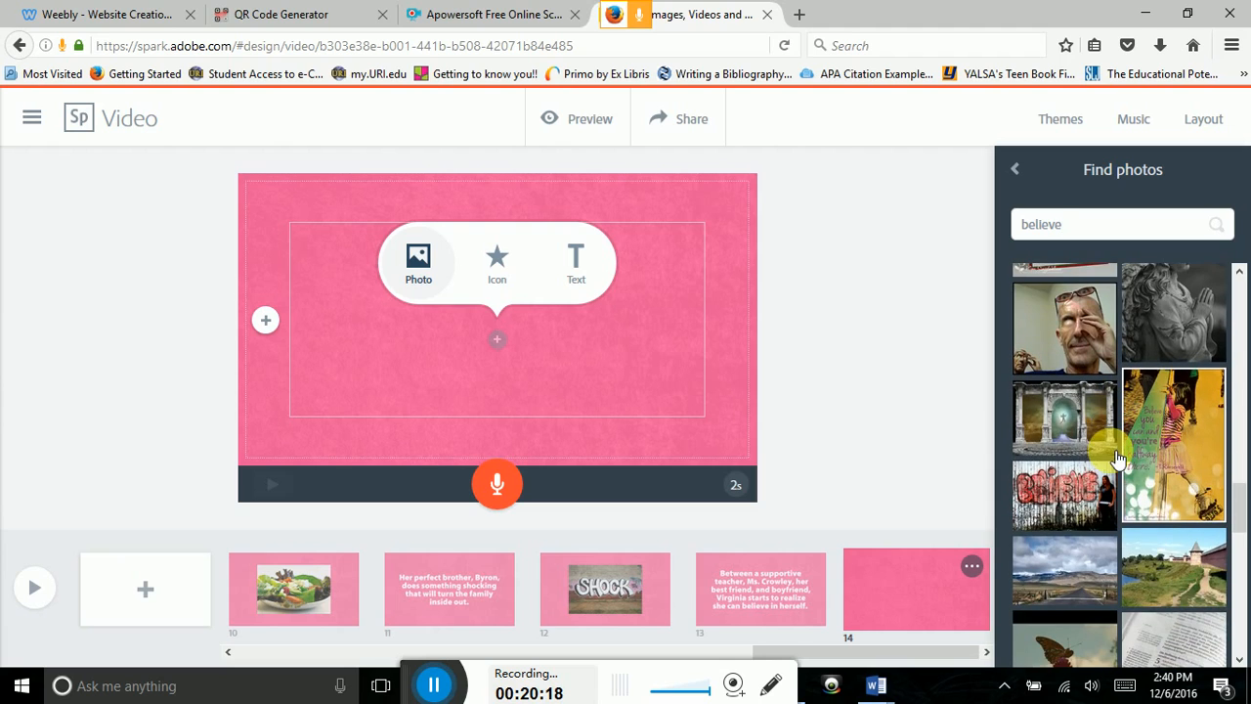
pyautogui.scroll(-10, 1117, 460)
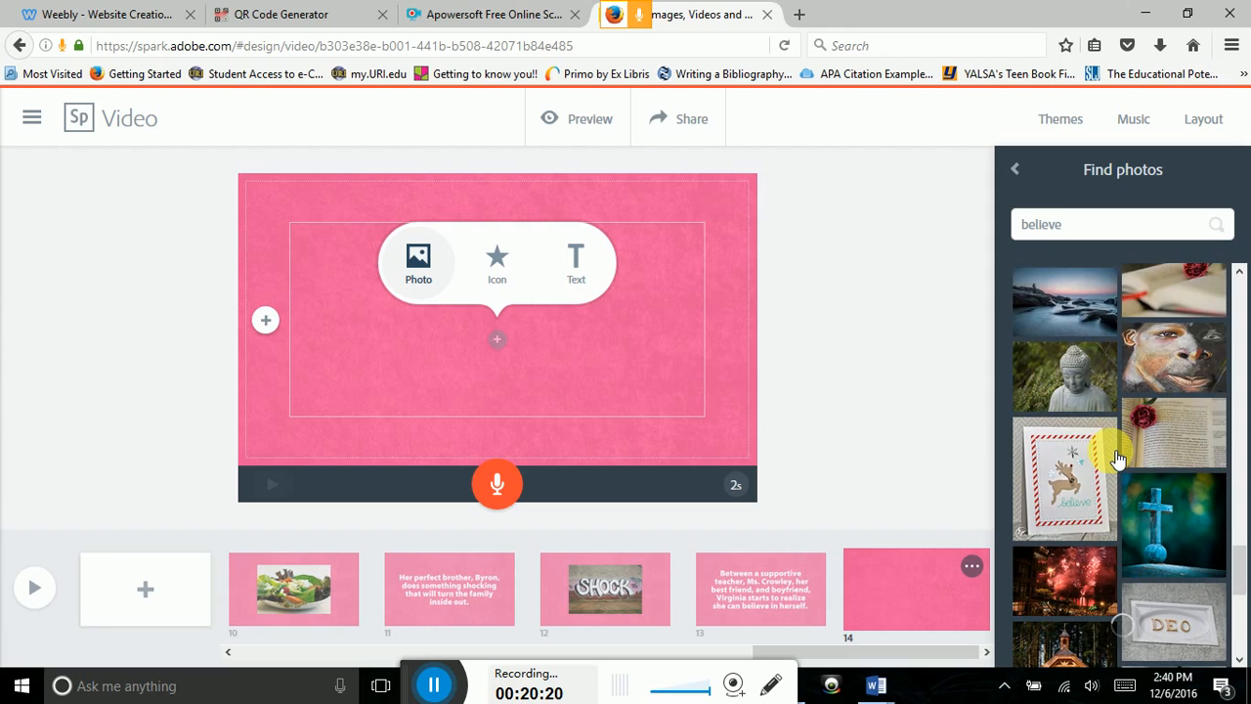
pyautogui.scroll(-8, 1117, 460)
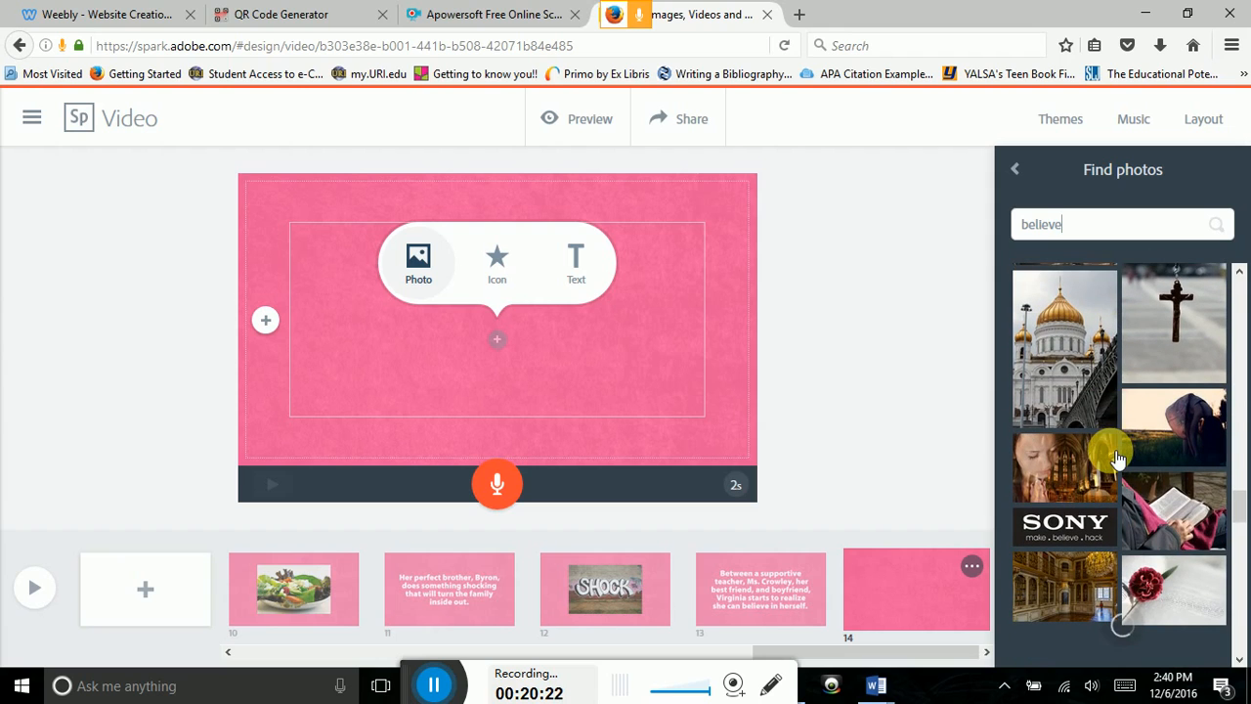
pyautogui.scroll(15, 1118, 459)
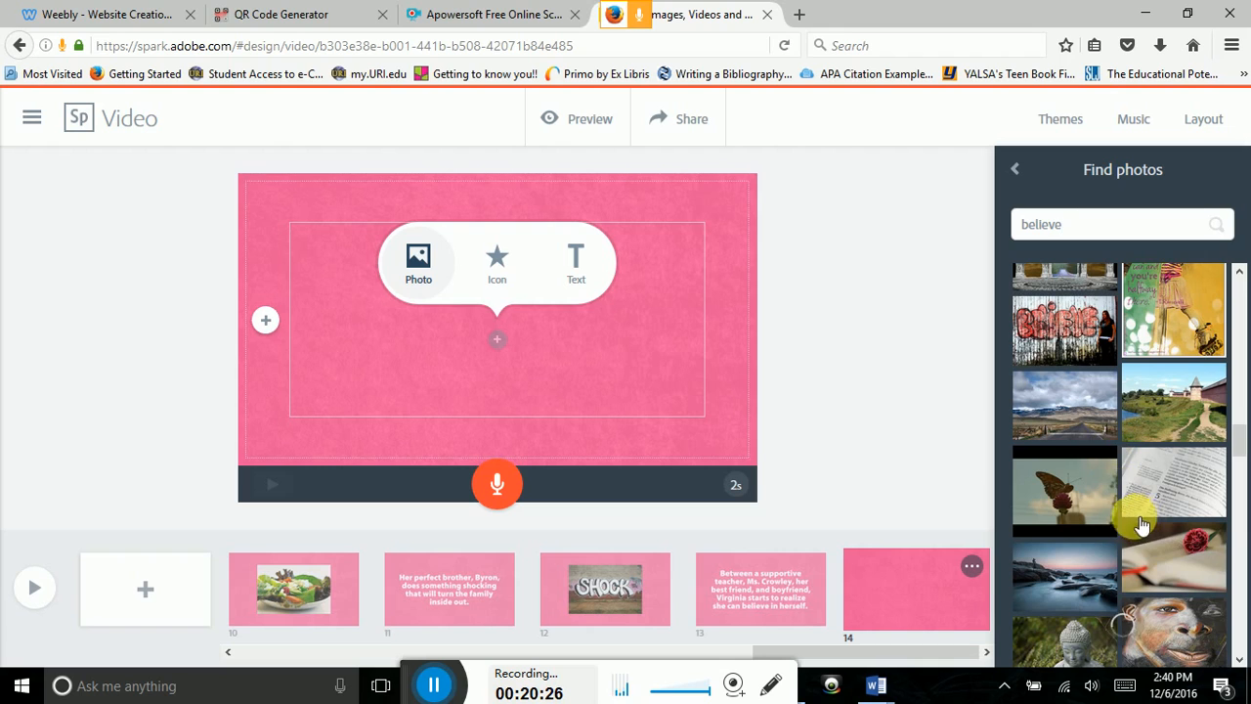
pyautogui.scroll(3, 1129, 510)
pyautogui.scroll(5, 1134, 515)
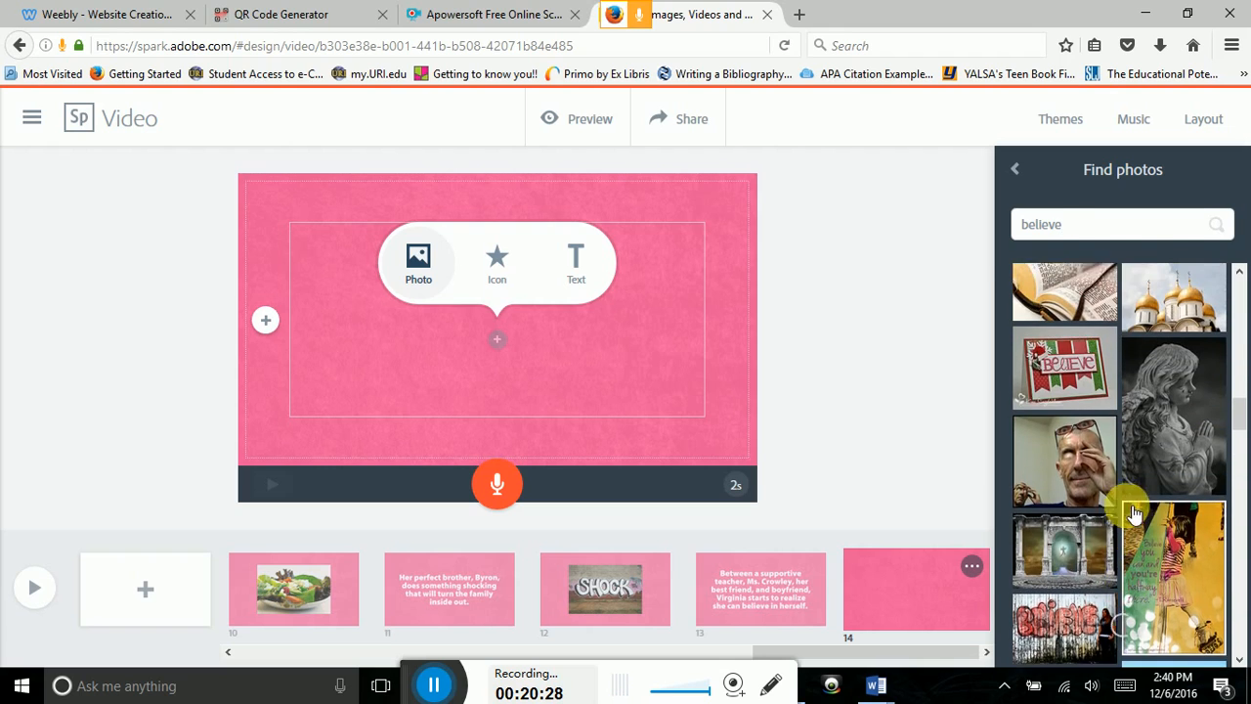
pyautogui.scroll(10, 1134, 514)
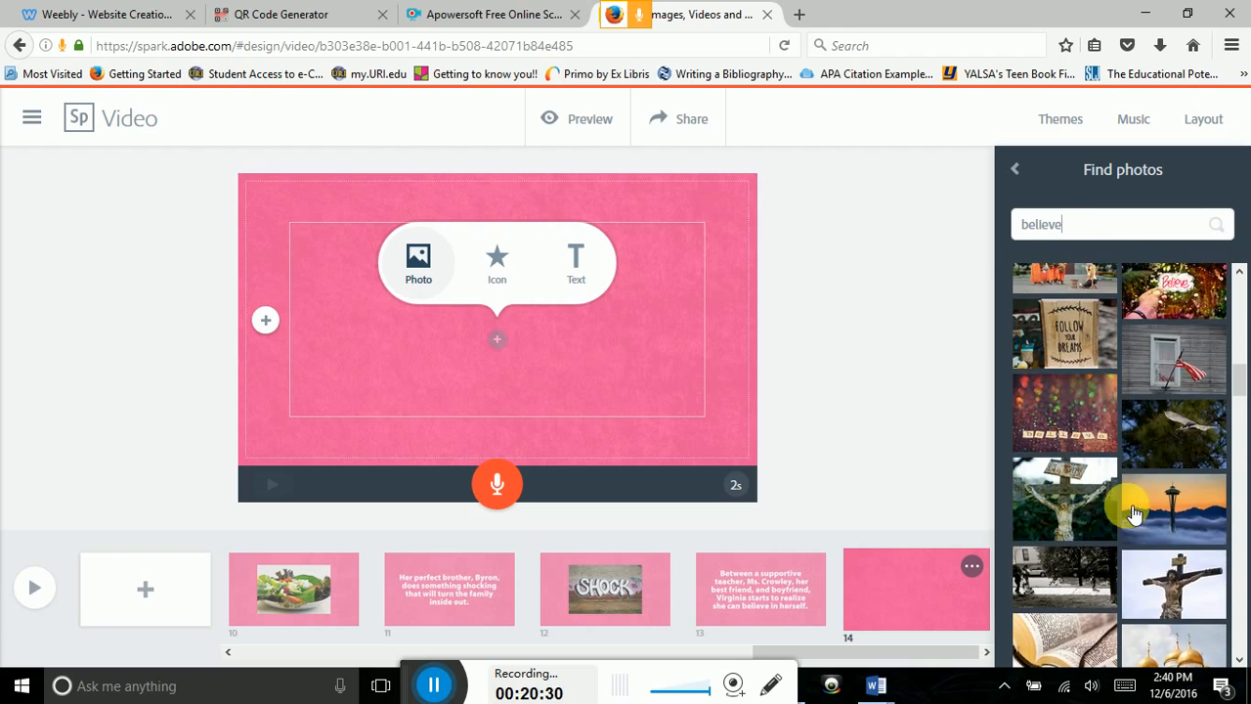
pyautogui.scroll(10, 1134, 514)
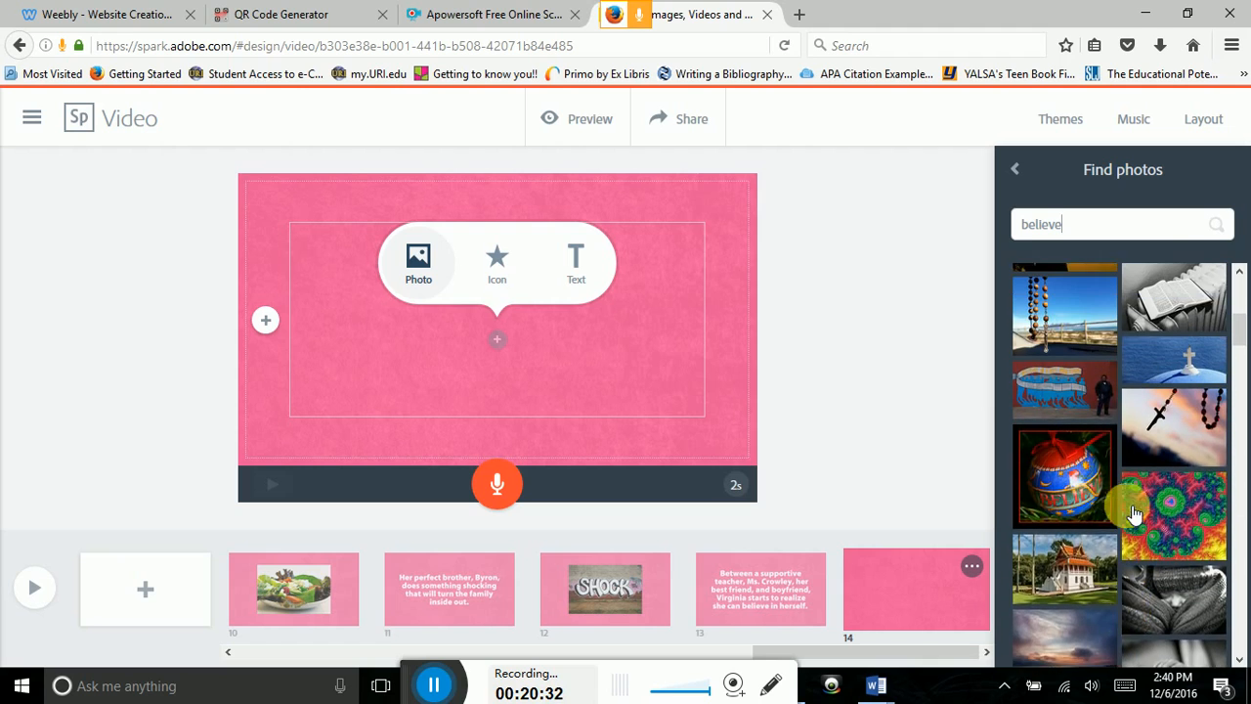
pyautogui.scroll(5, 1134, 514)
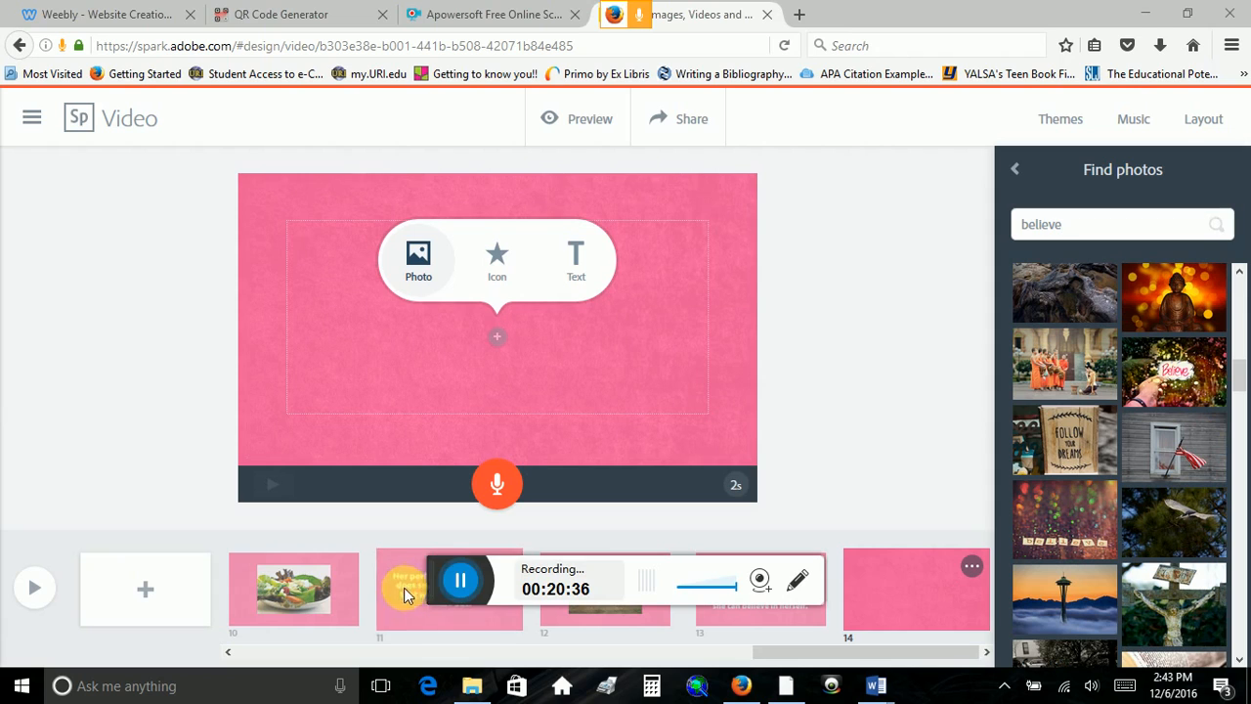
pyautogui.moveTo(442, 593); pyautogui.dragTo(450, 694)
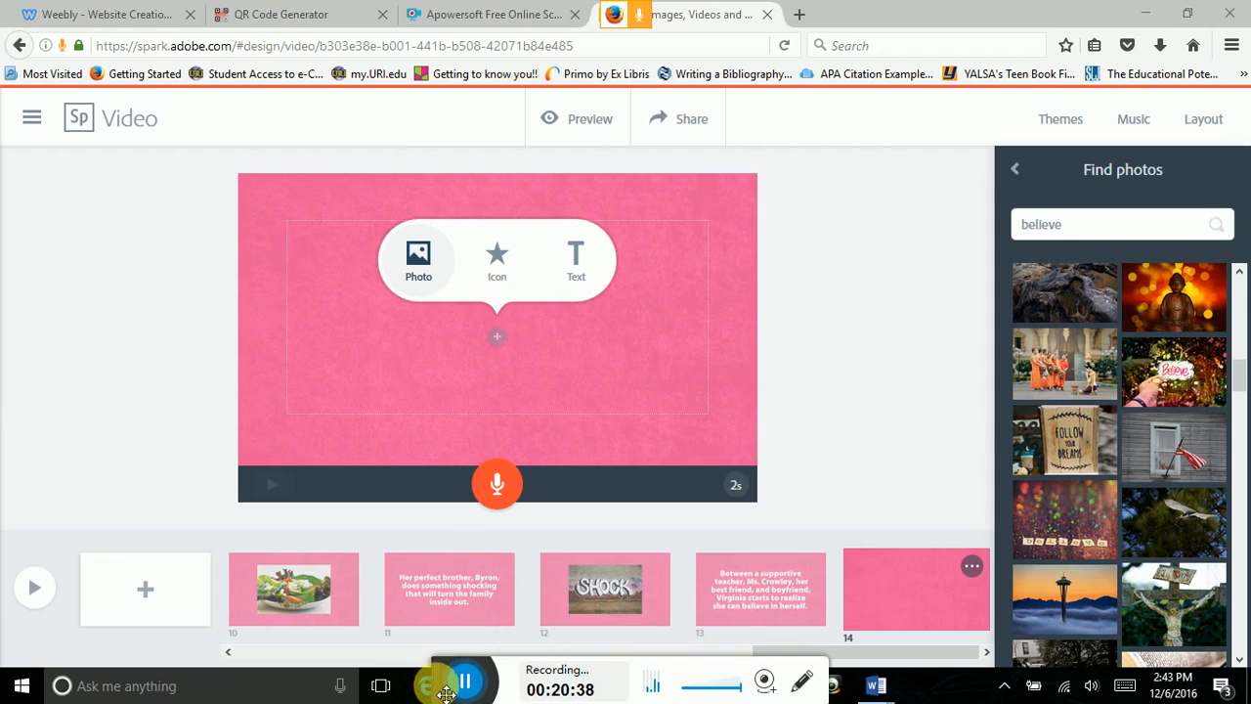
pyautogui.click(1170, 381)
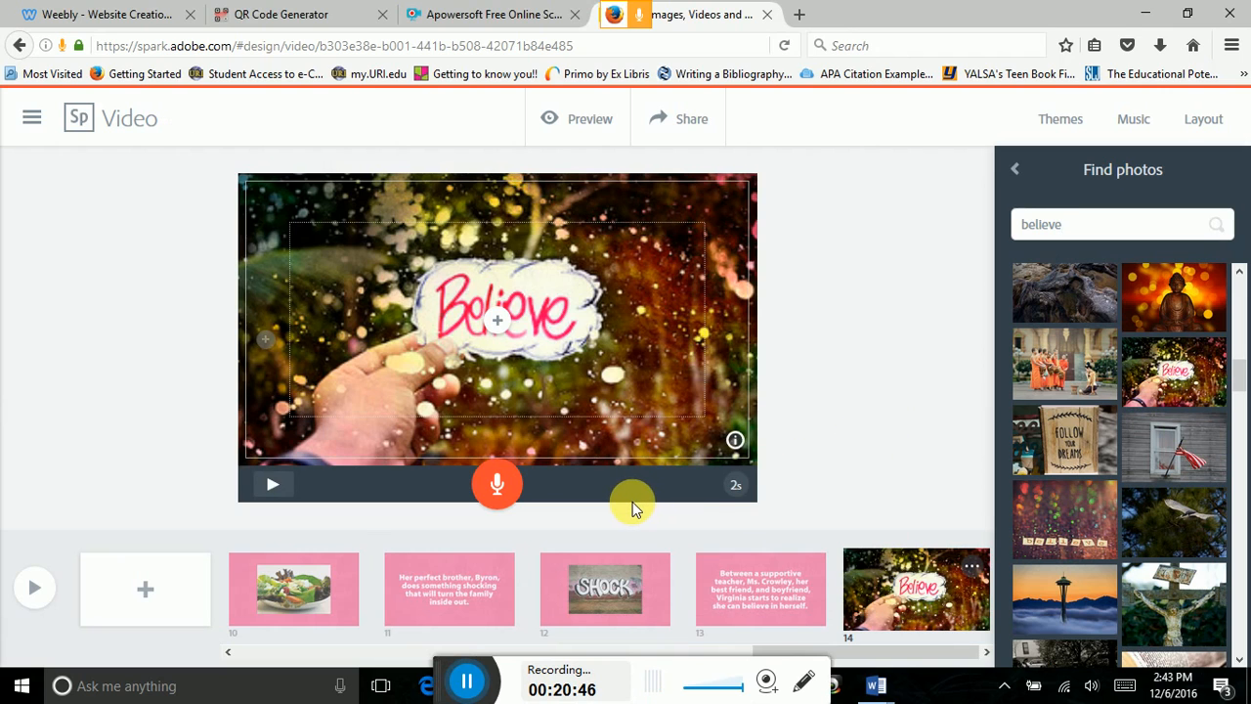
# Step: Record the voice narration for the "Believe" photo slide and for the fifteenth slide with the Goodreads quote
pyautogui.click(494, 485)
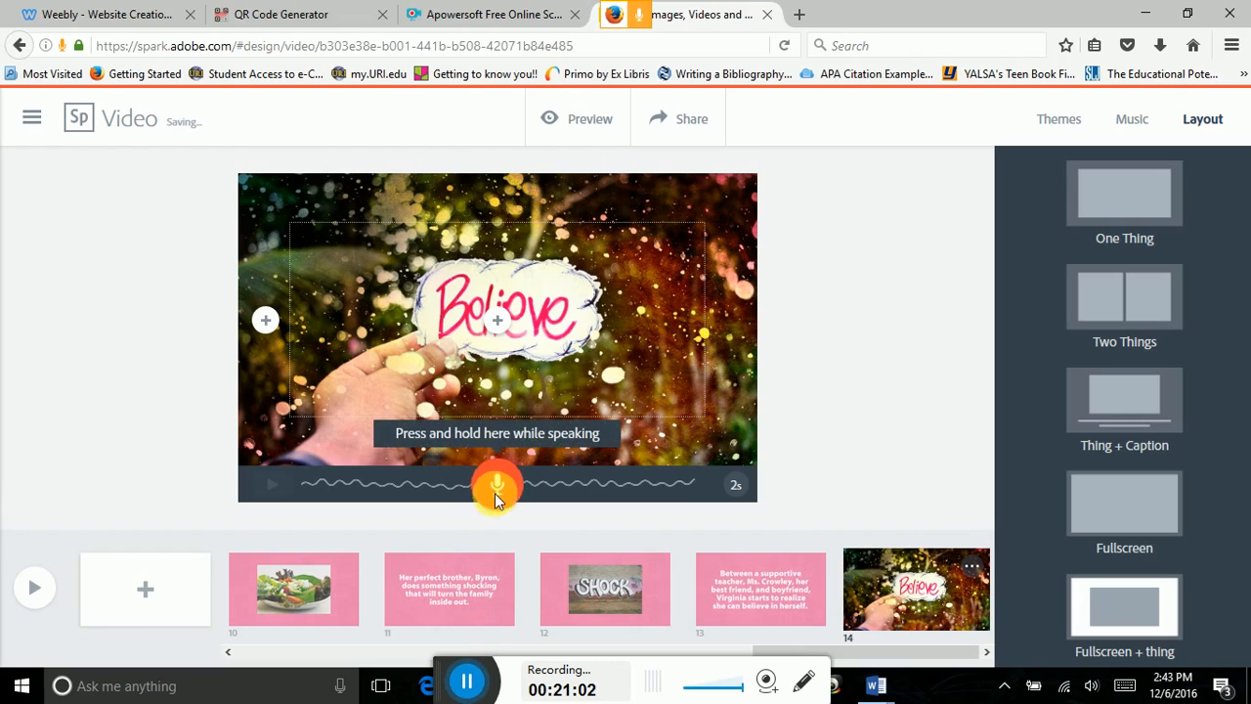
pyautogui.moveTo(495, 492); pyautogui.dragTo(495, 492)
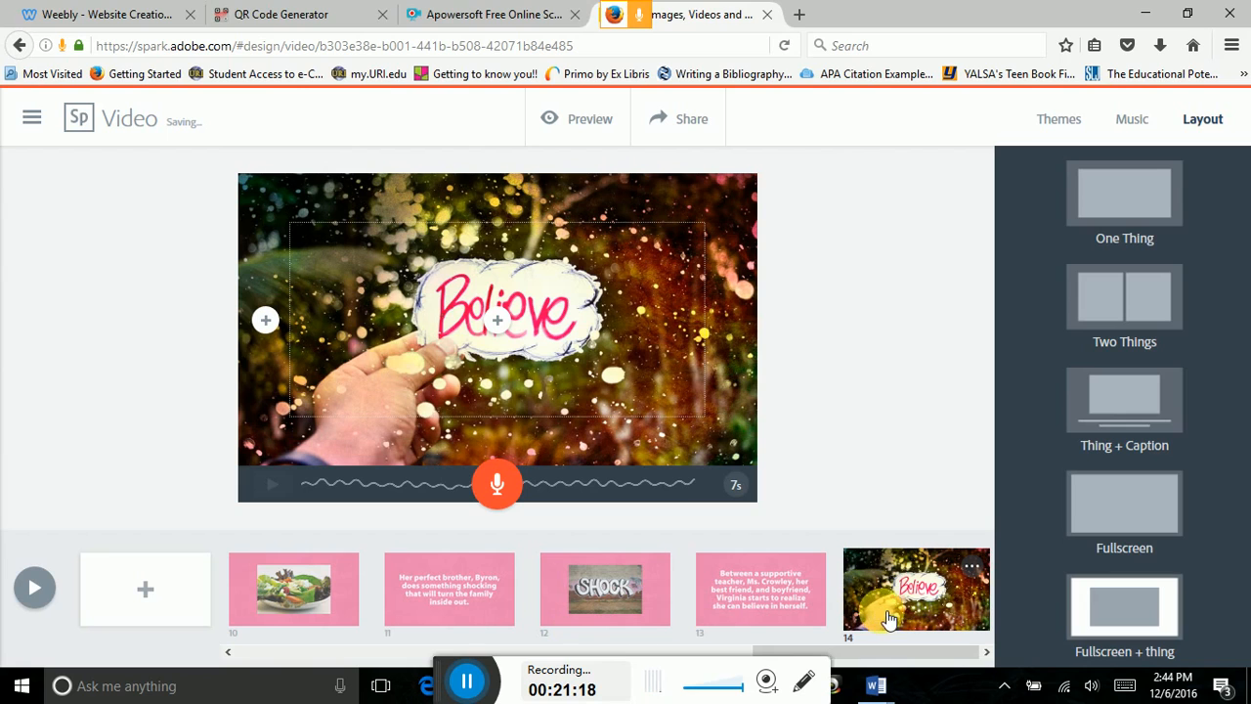
pyautogui.moveTo(432, 680)
pyautogui.mouseDown()
pyautogui.moveTo(425, 579)
pyautogui.moveTo(440, 682)
pyautogui.mouseUp()
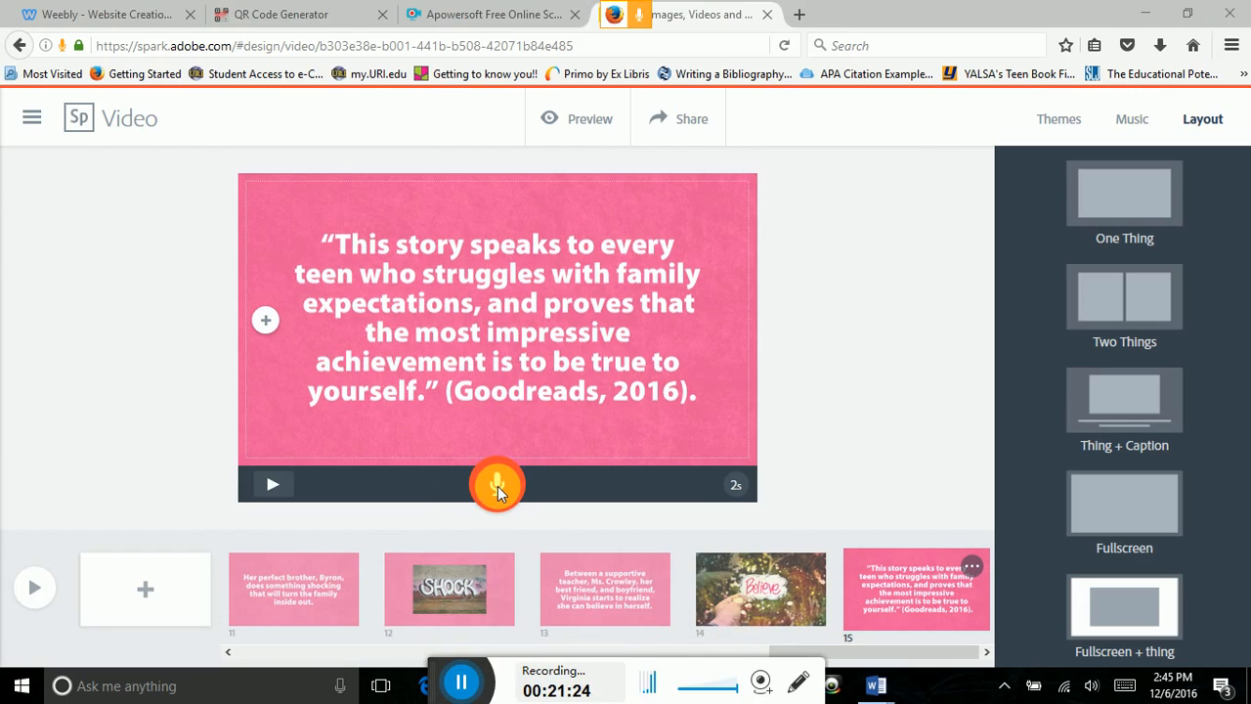
pyautogui.moveTo(498, 486); pyautogui.dragTo(498, 486)
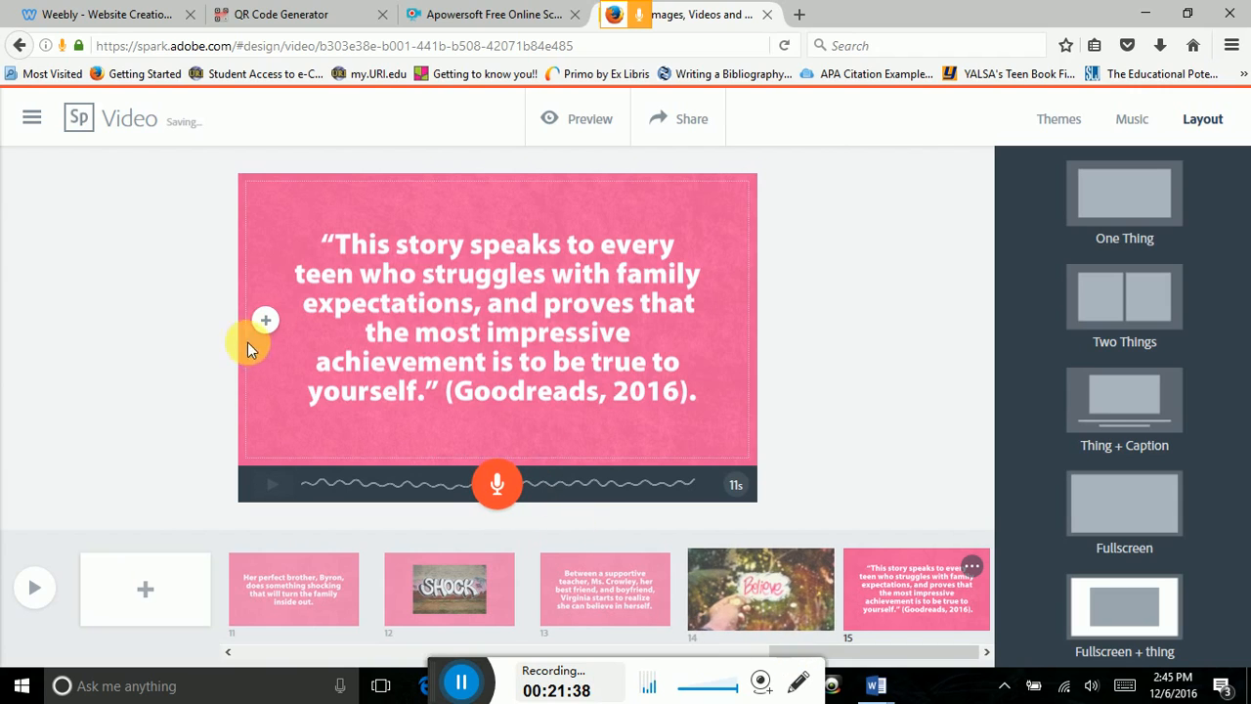
# Step: Add a sixteenth slide and upload the book cover image earthbutt from the LPLE_Project folder as its photo
pyautogui.click(144, 594)
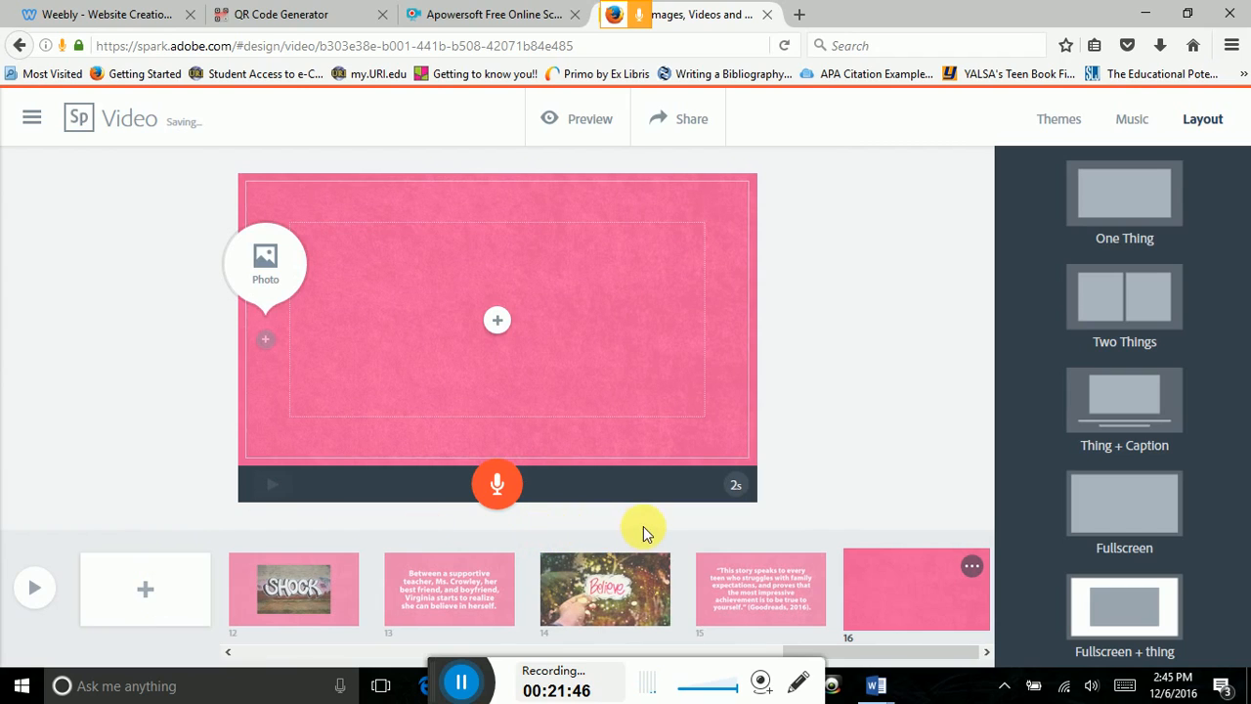
pyautogui.click(493, 320)
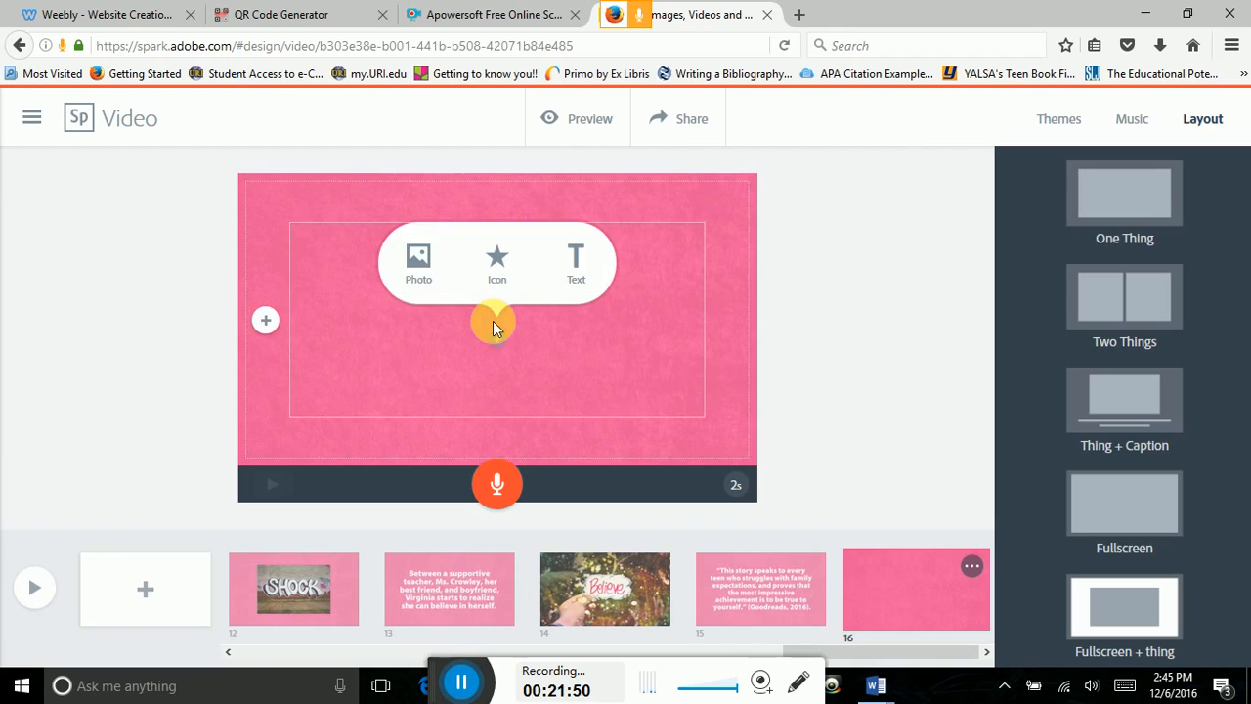
pyautogui.click(419, 260)
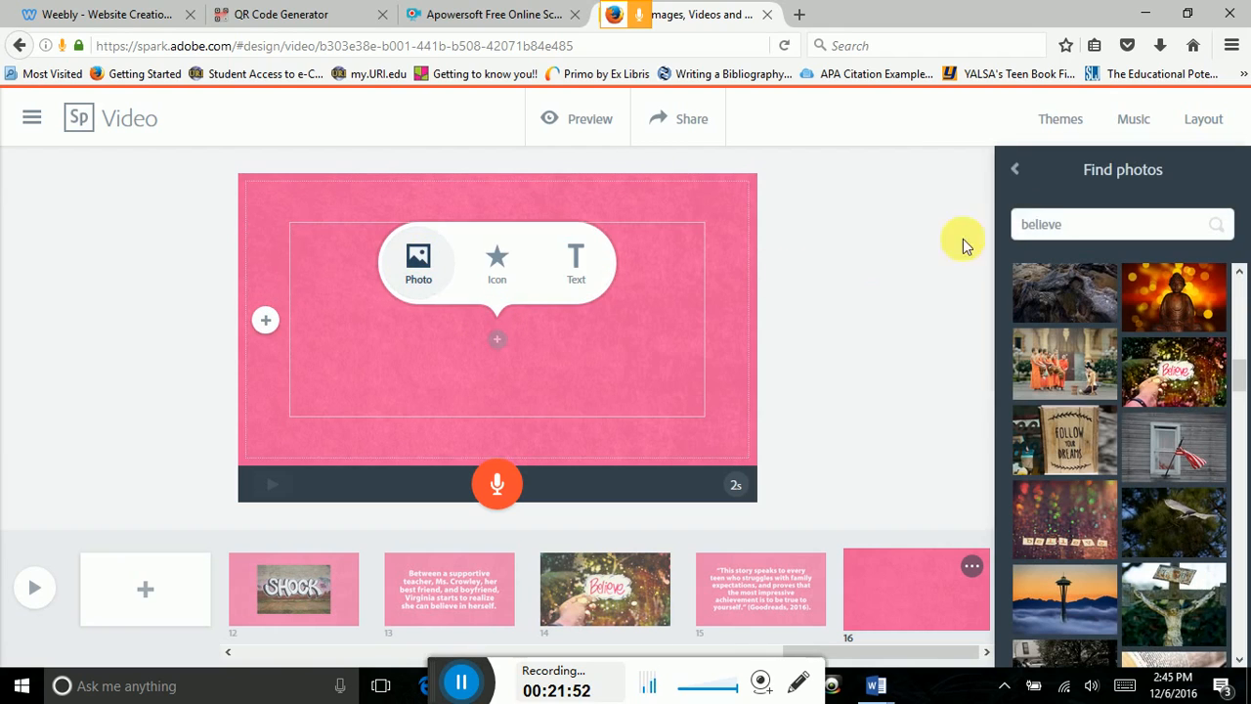
pyautogui.click(1017, 169)
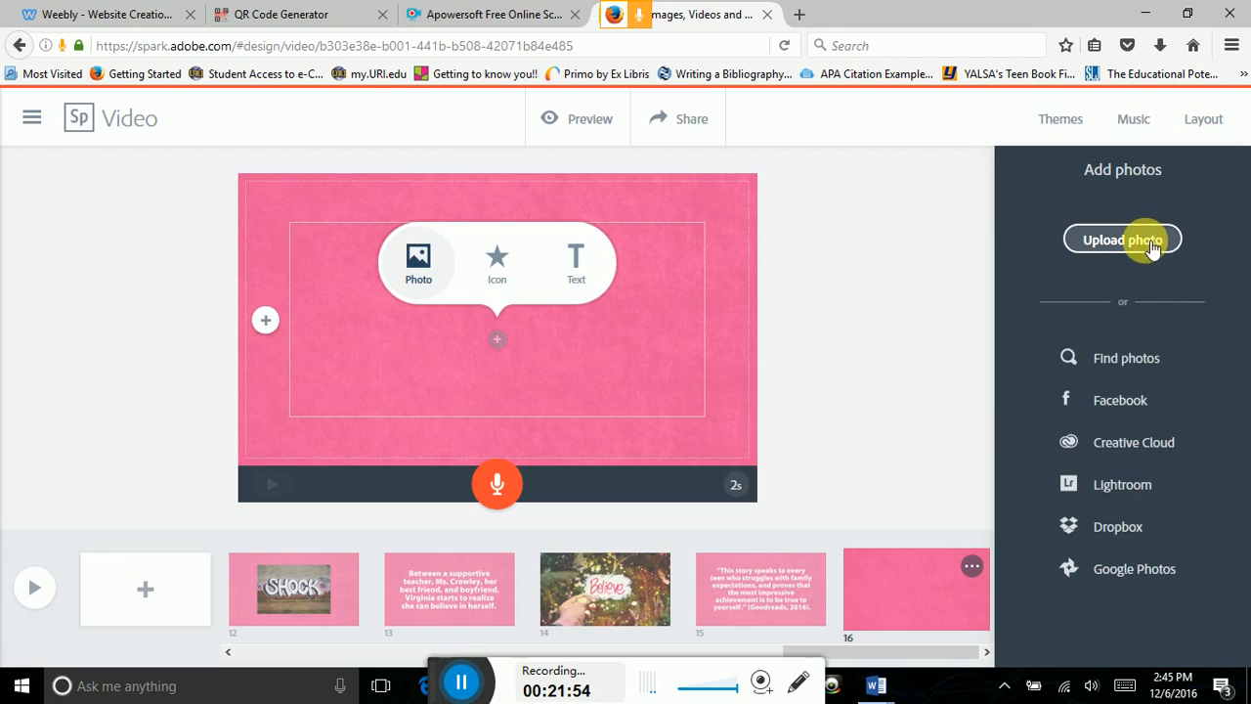
pyautogui.click(1137, 240)
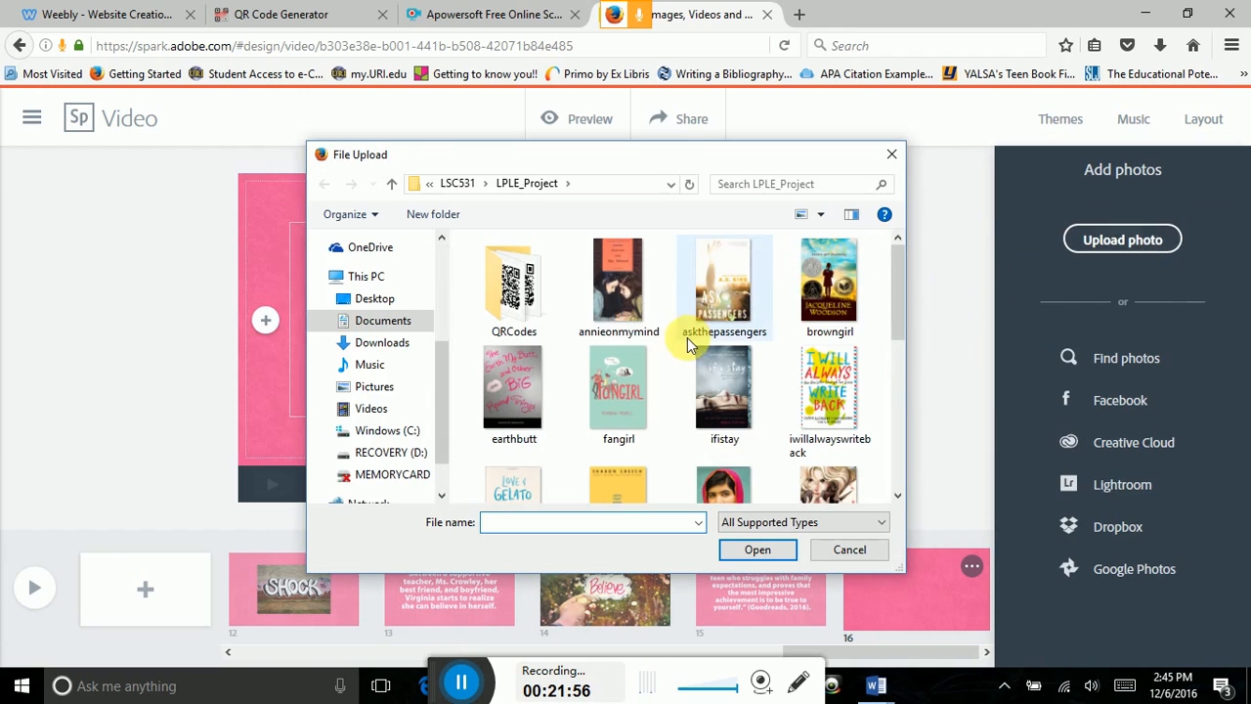
pyautogui.click(509, 400)
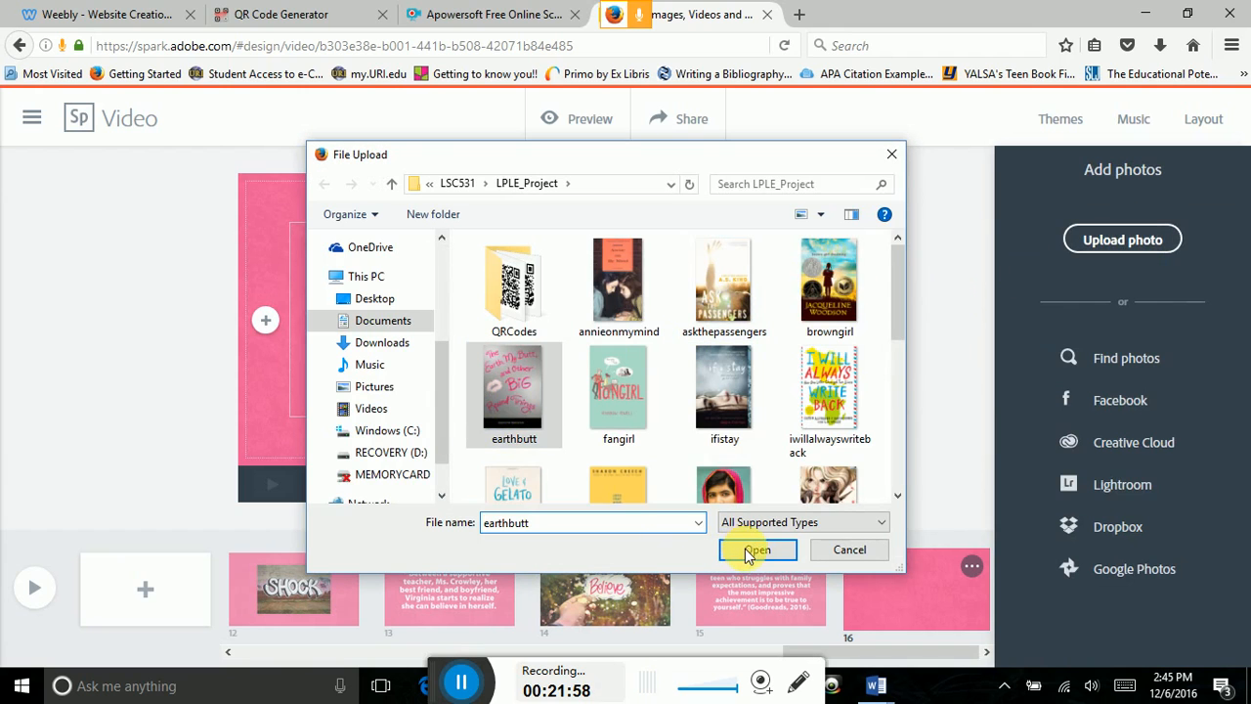
pyautogui.click(746, 551)
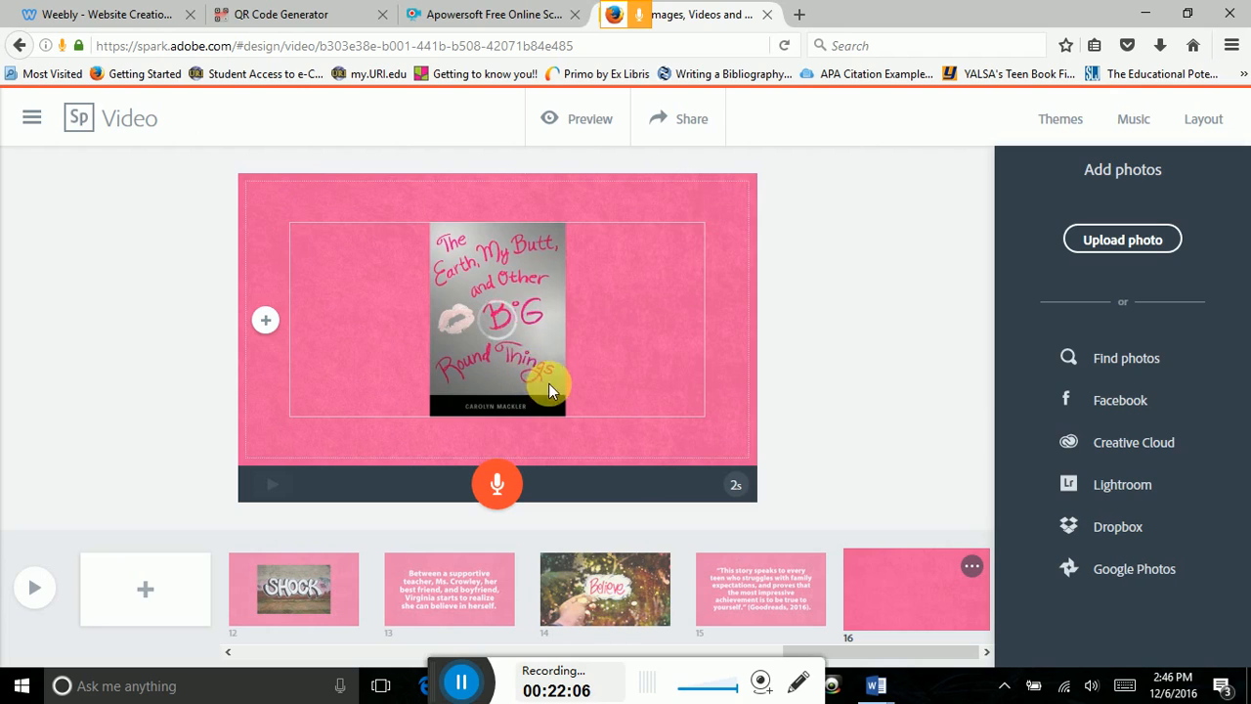
# Step: Change the sixteenth slide to the Thing + Caption layout and upload the earthbutt cover image into its photo area
pyautogui.click(262, 323)
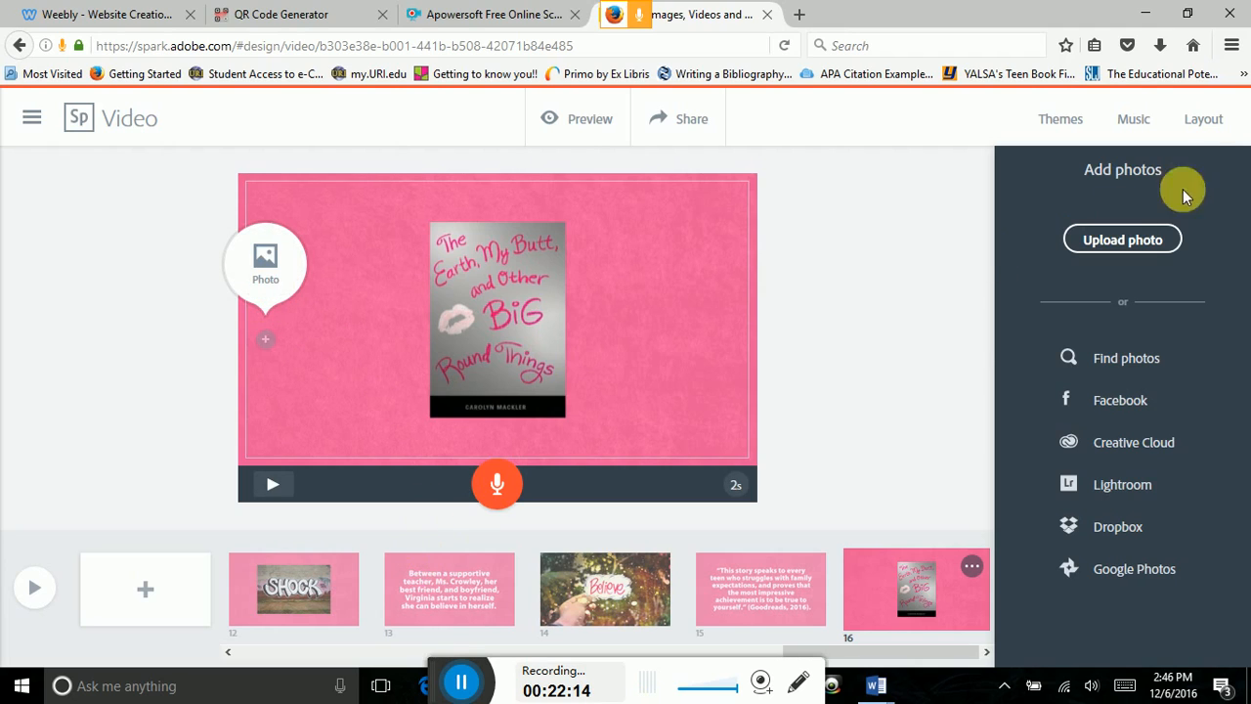
pyautogui.click(1205, 119)
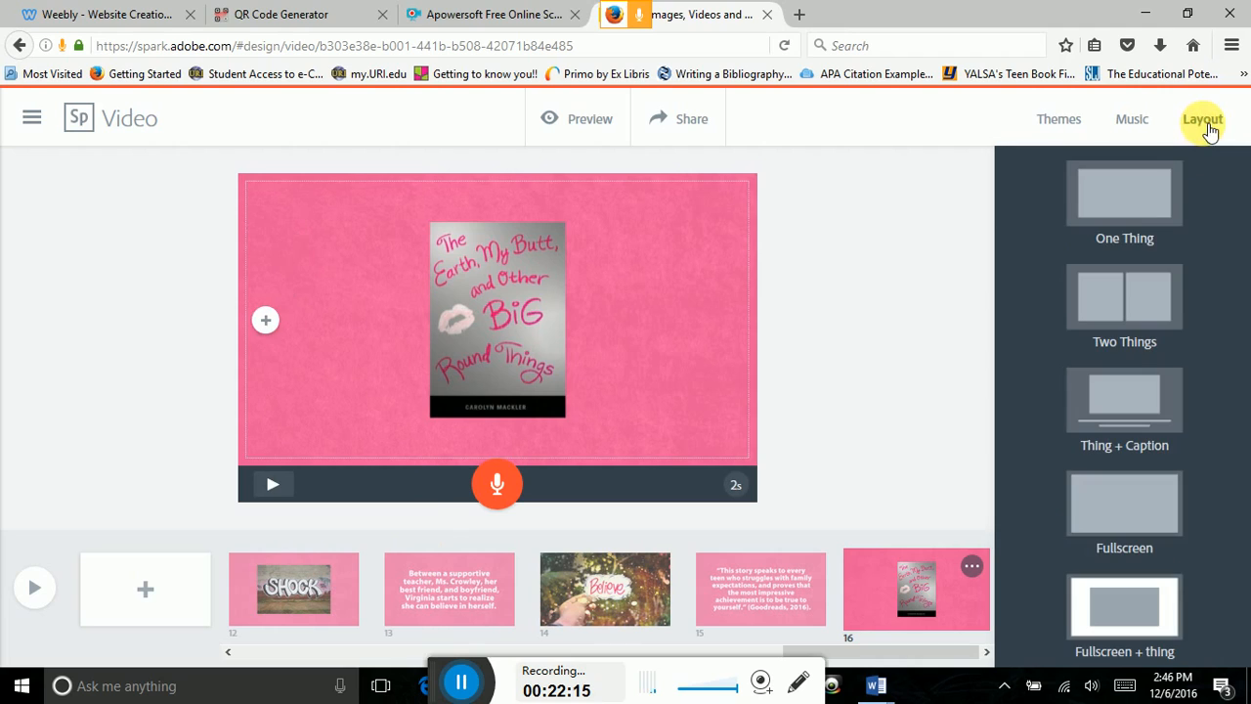
pyautogui.click(1132, 412)
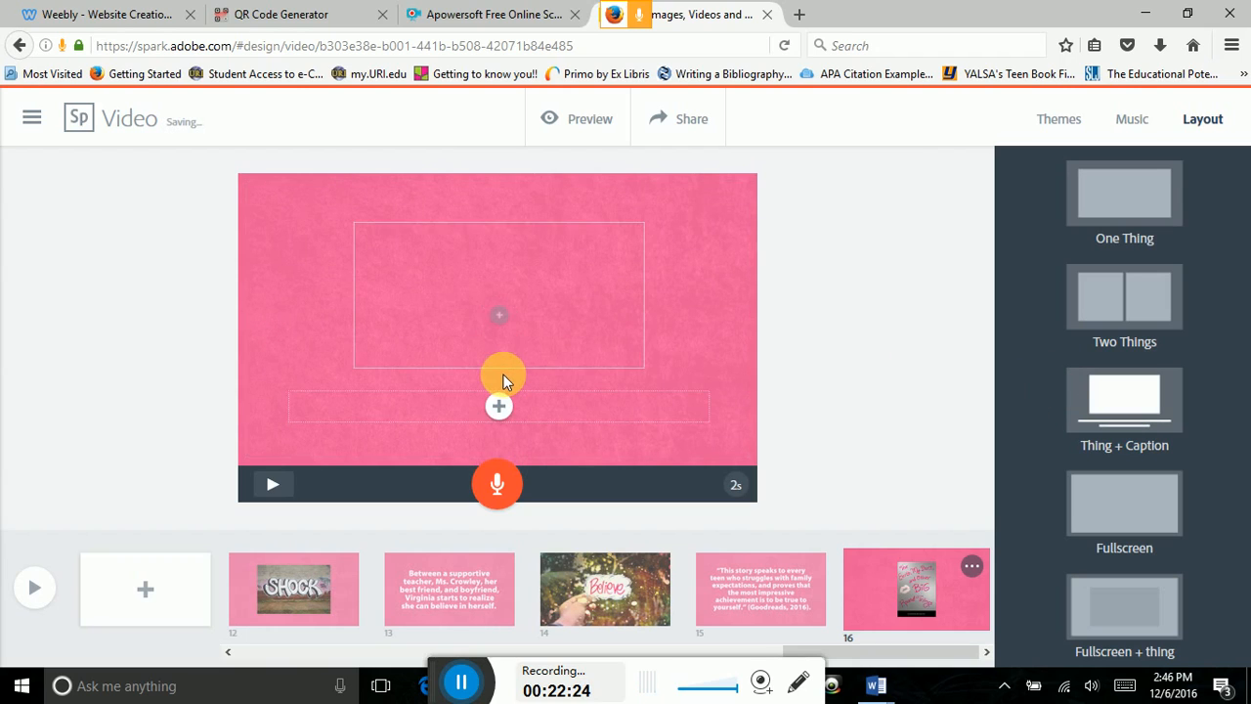
pyautogui.click(421, 245)
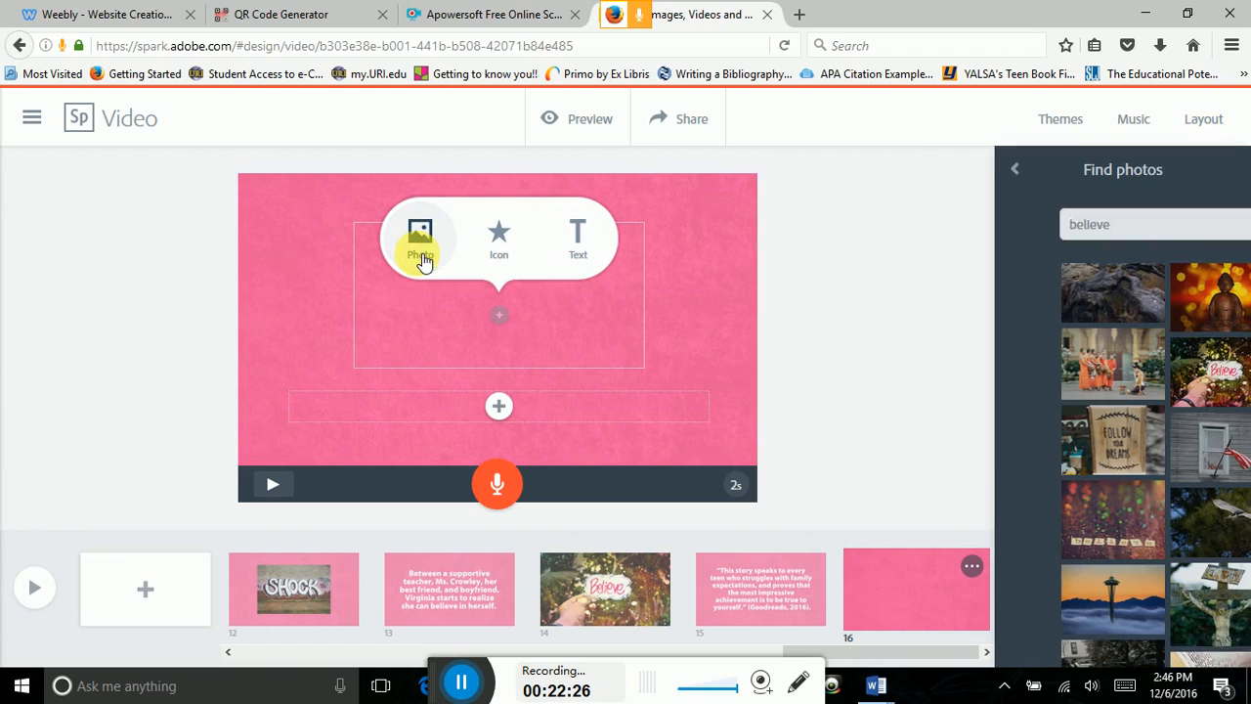
pyautogui.click(1015, 170)
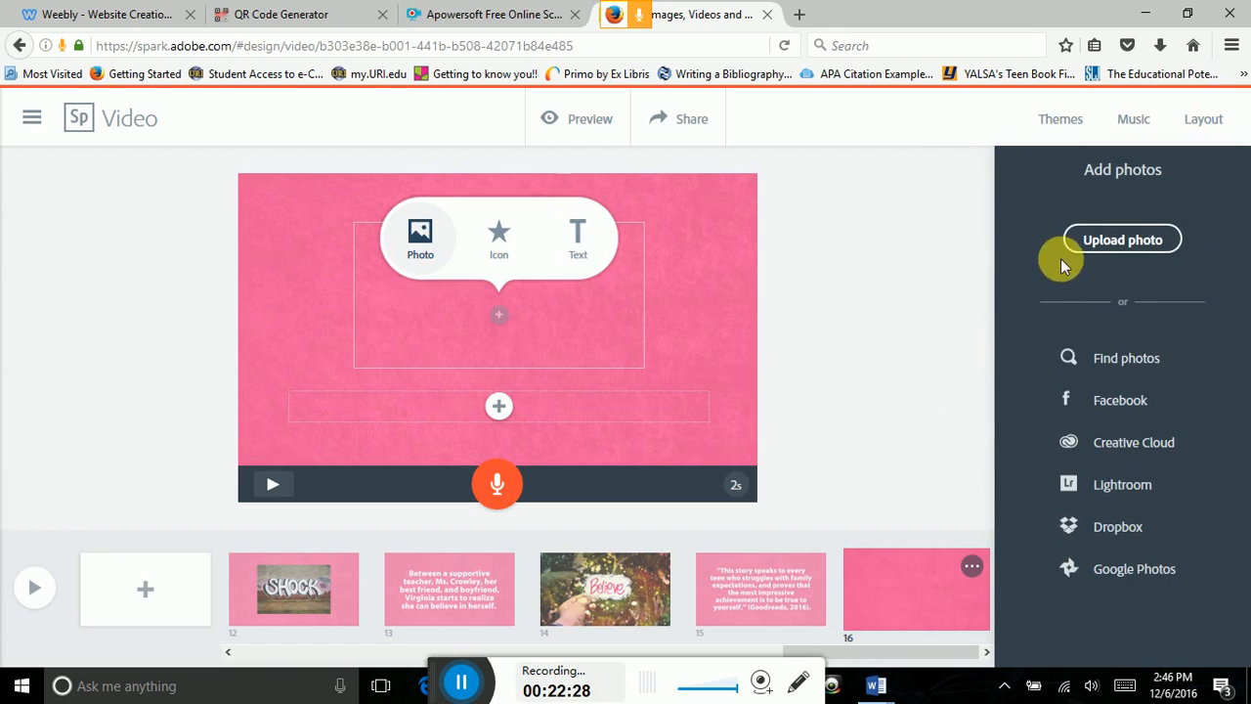
pyautogui.click(1110, 244)
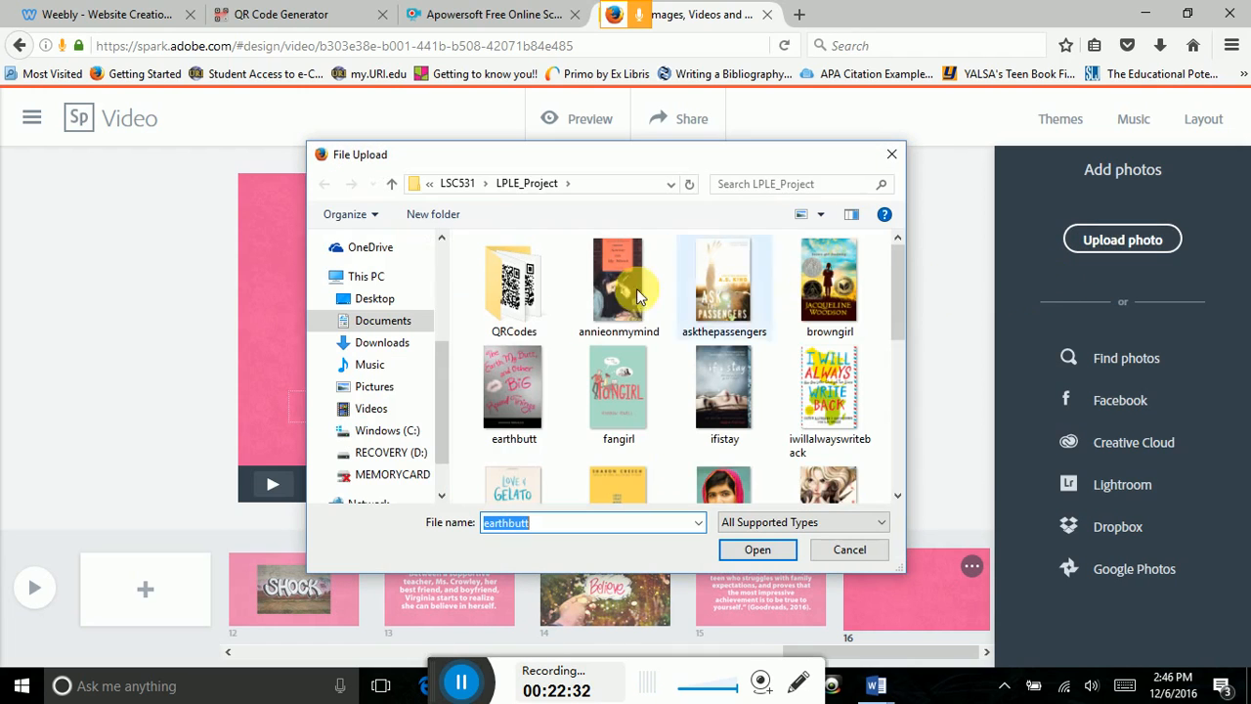
pyautogui.click(498, 406)
pyautogui.click(754, 549)
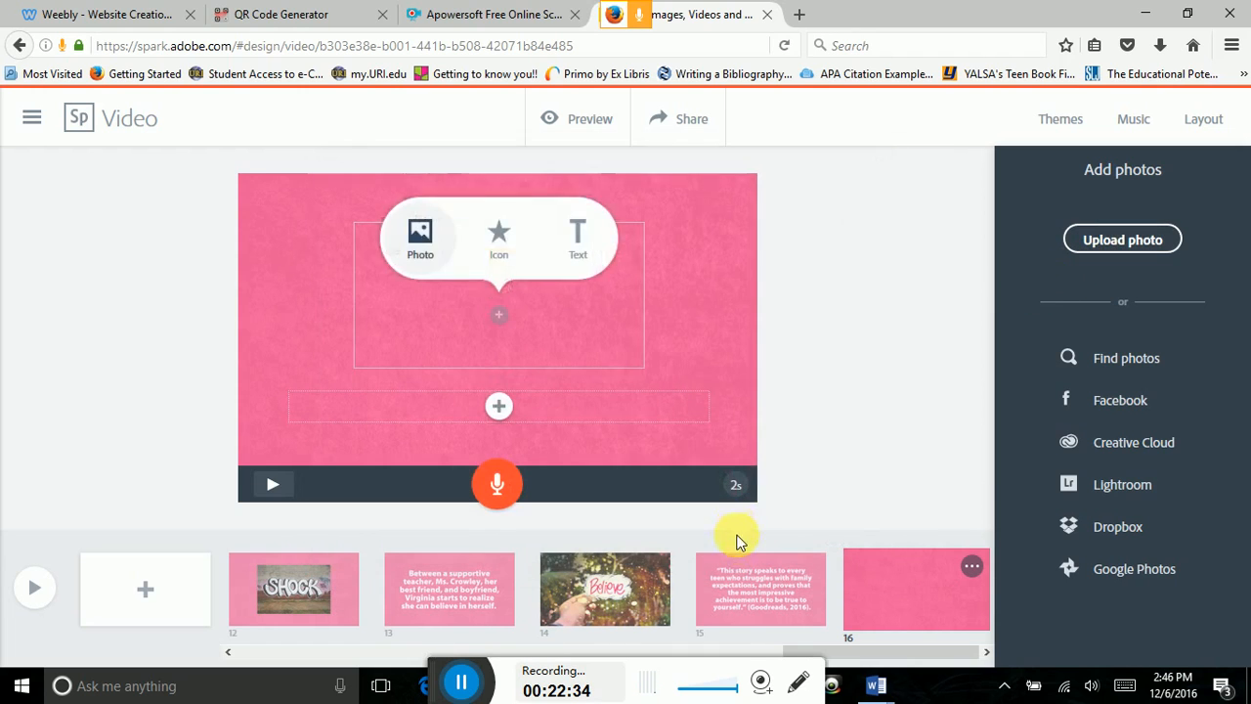
# Step: Caption the sixteenth slide "Read: The Earth, My Butt, and Other Big Round Things" with "by Carolyn Mackler" on a second line
pyautogui.click(495, 410)
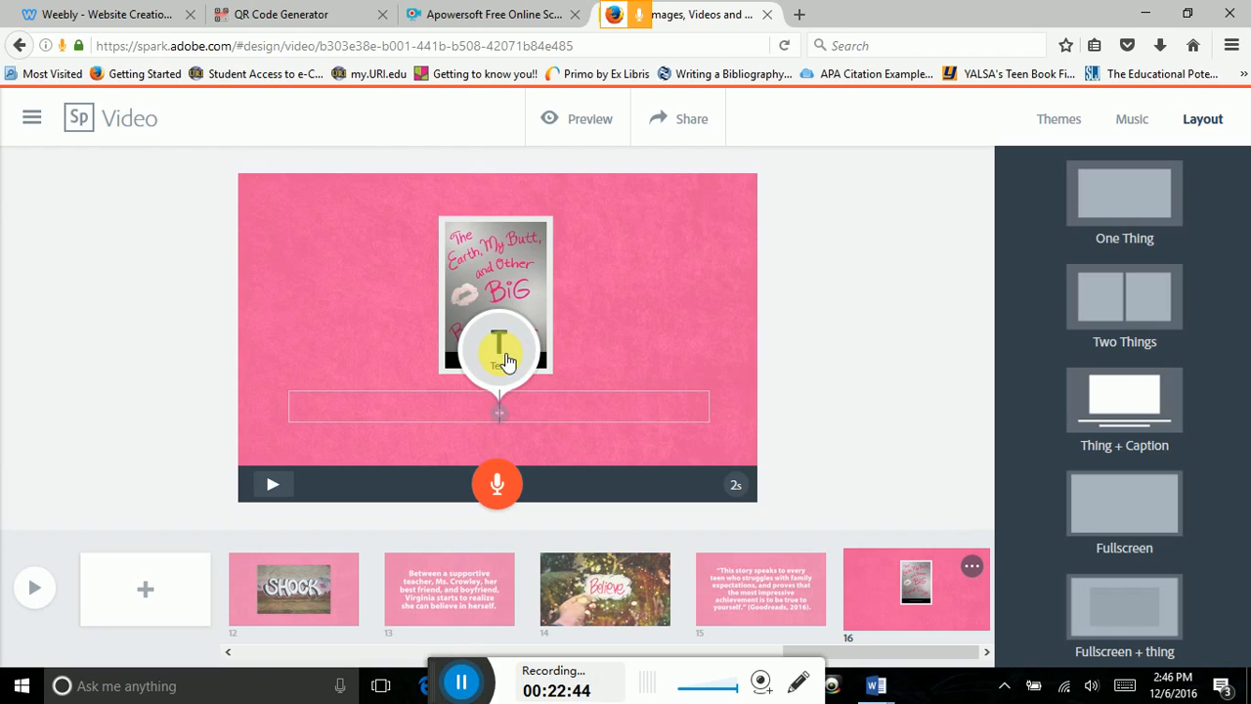
pyautogui.click(500, 354)
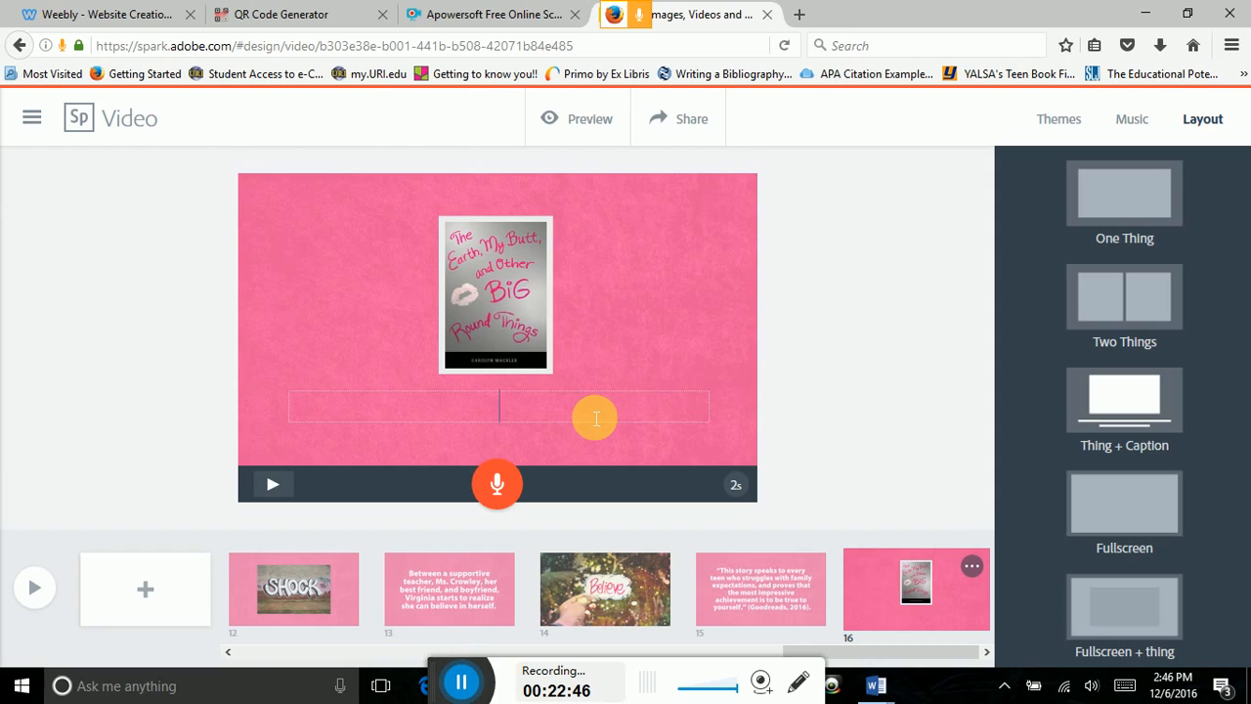
pyautogui.write('Read:')
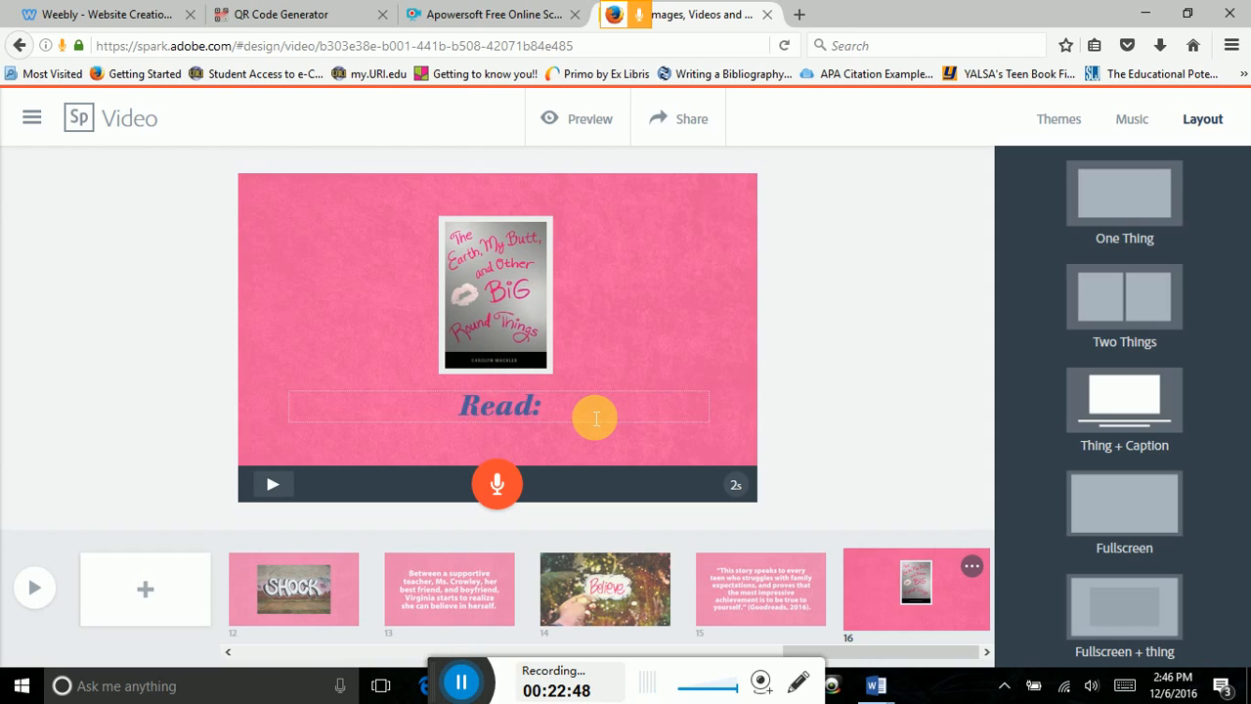
pyautogui.write(' The Ea')
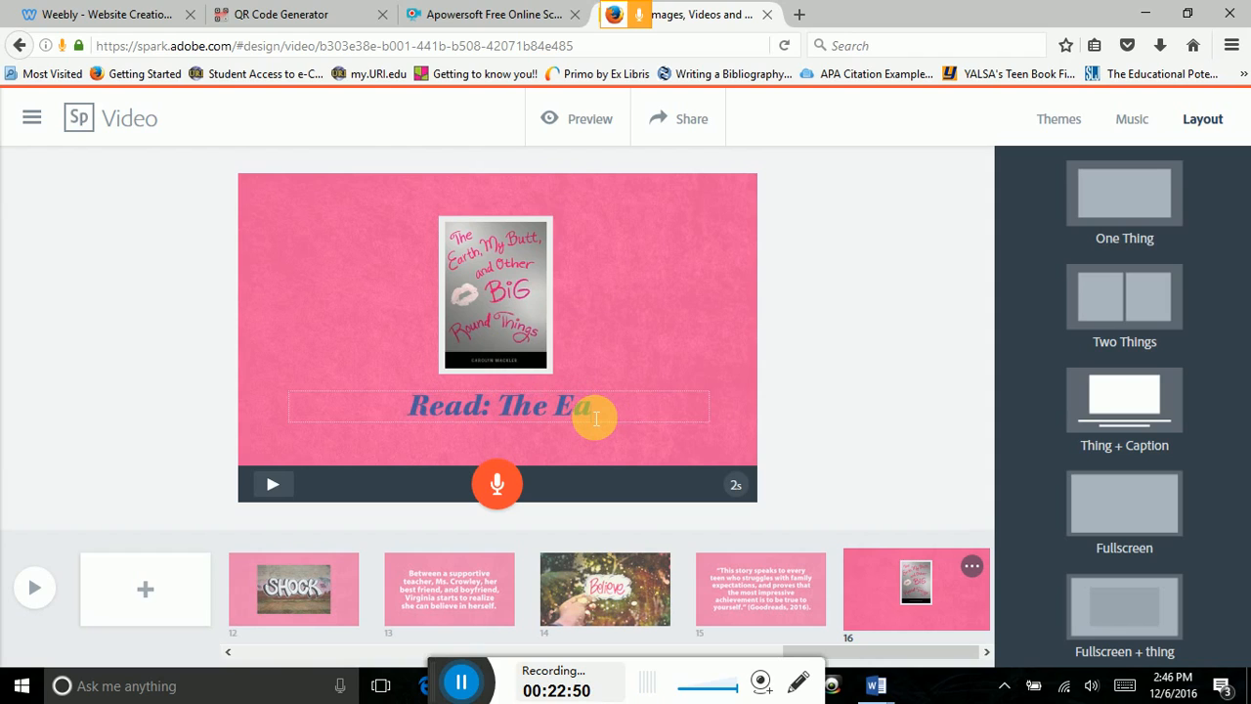
pyautogui.write('rth, My ')
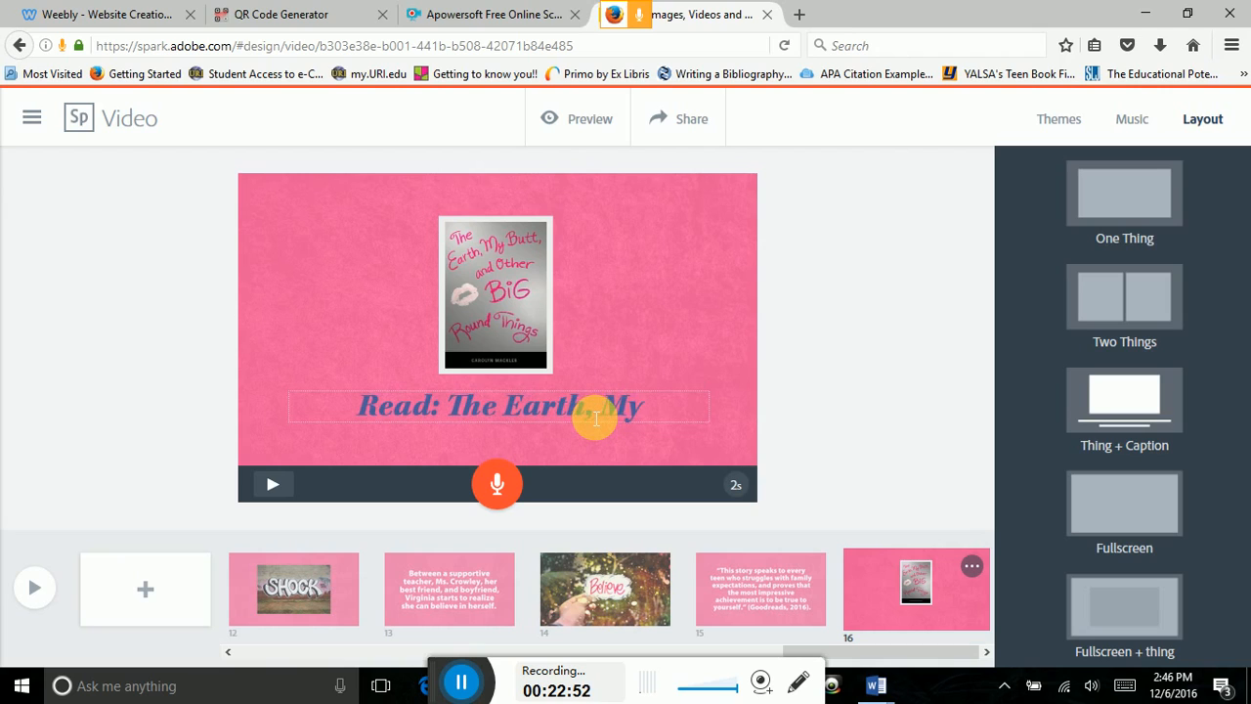
pyautogui.write('Bu')
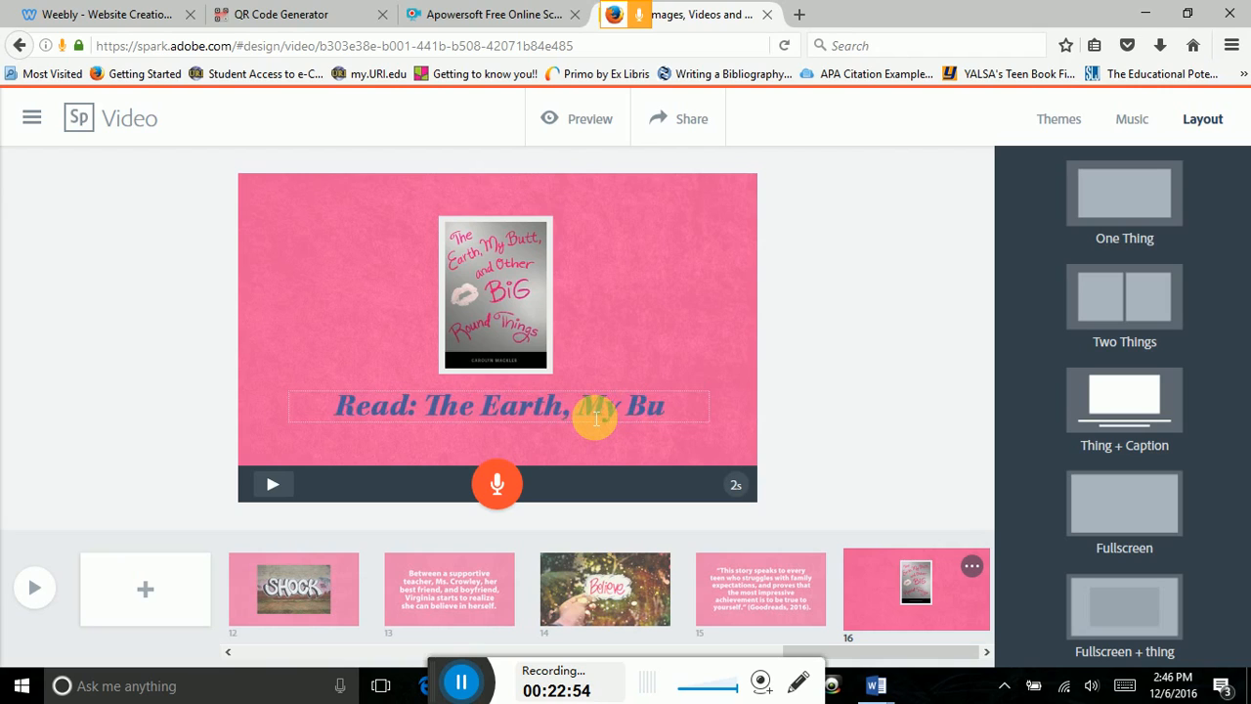
pyautogui.write('tt, and Other')
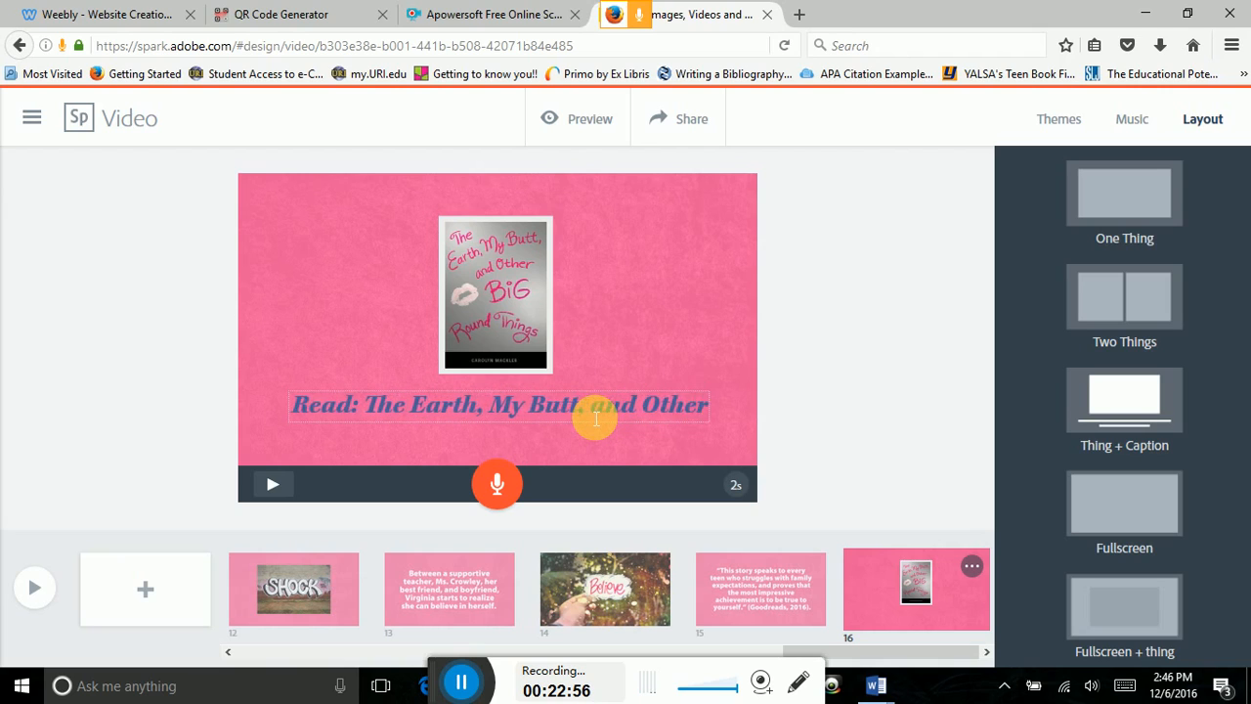
pyautogui.write(' Big')
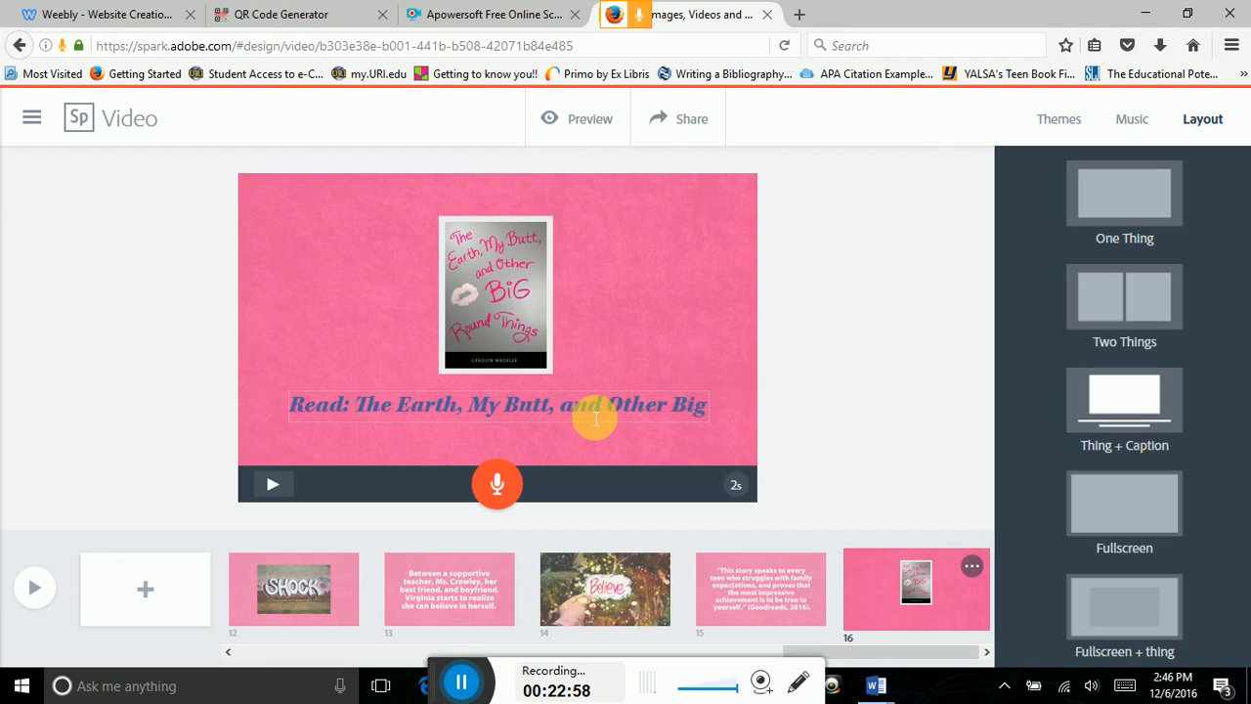
pyautogui.write(' Round Thi')
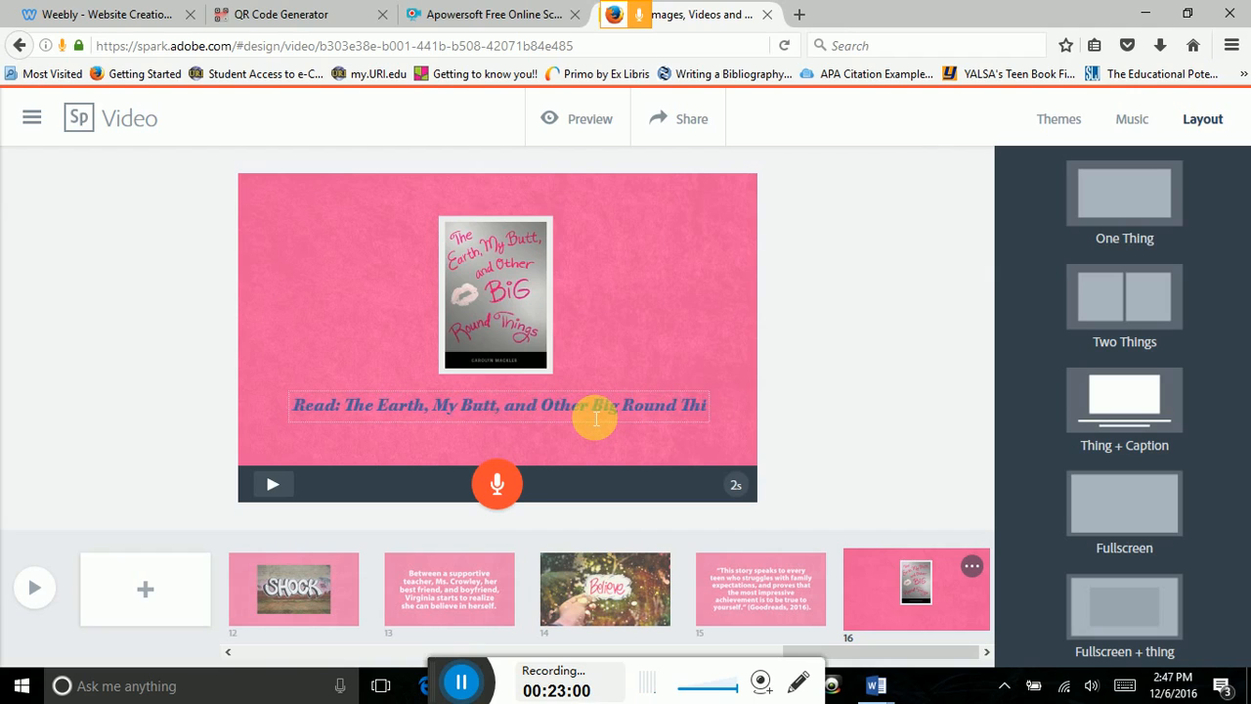
pyautogui.write('ngs')
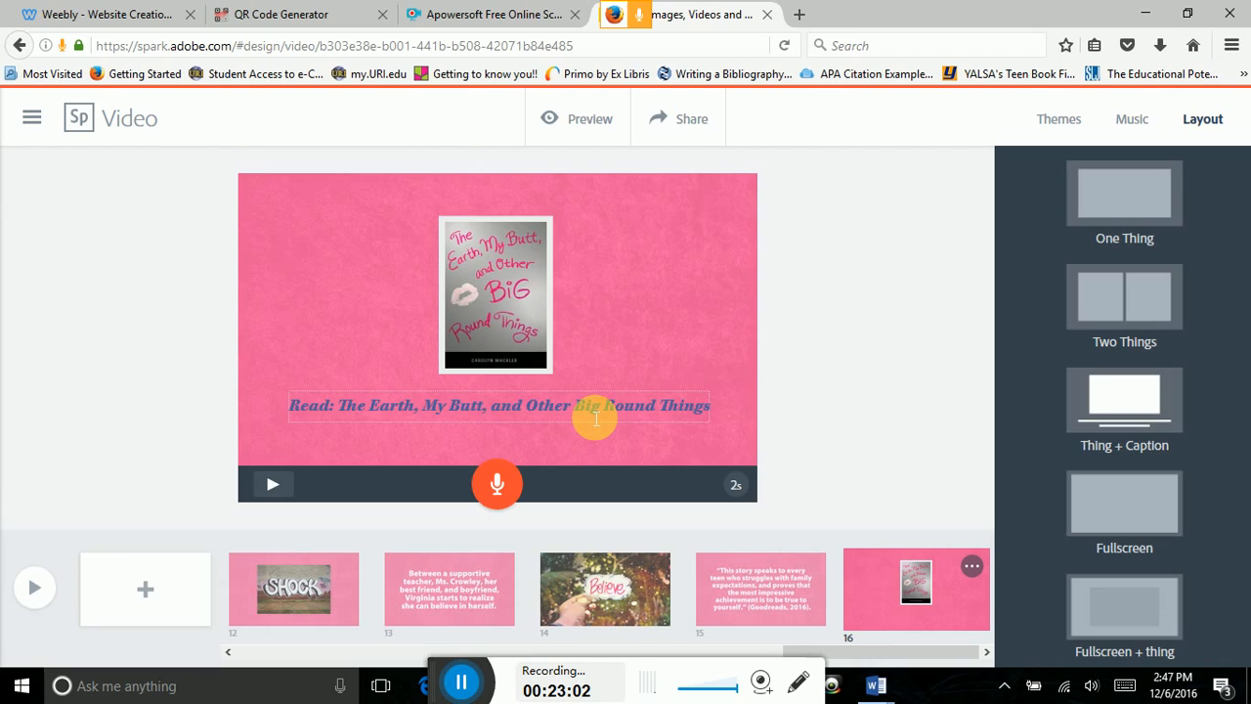
pyautogui.press('Return')
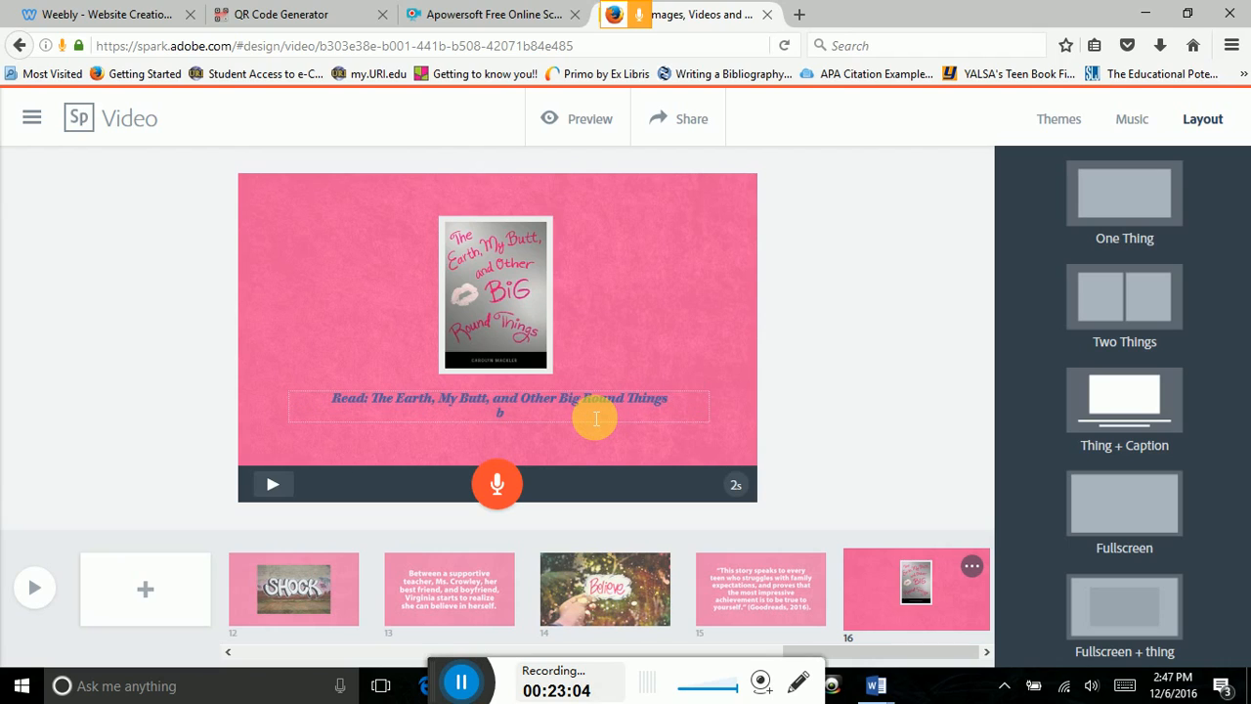
pyautogui.write('by Carolyn Mackler')
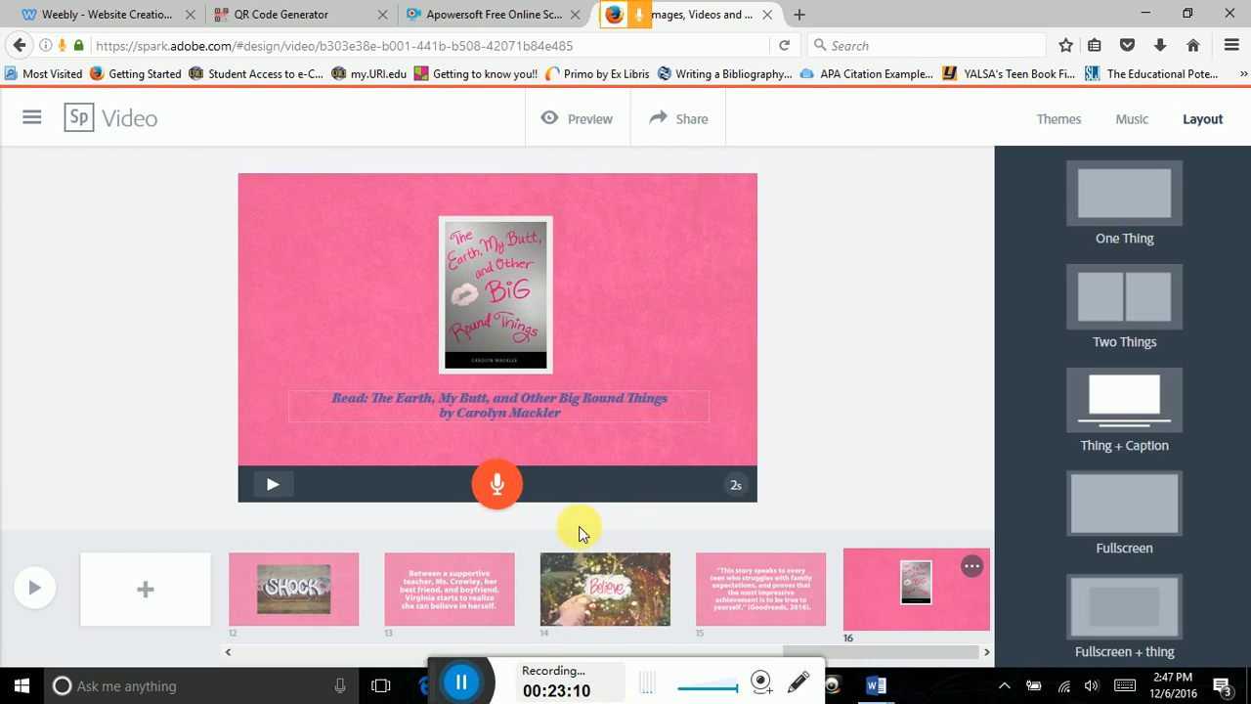
# Step: Record the voice narration for the sixteenth slide and return to the first slide with the book cover
pyautogui.click(501, 485)
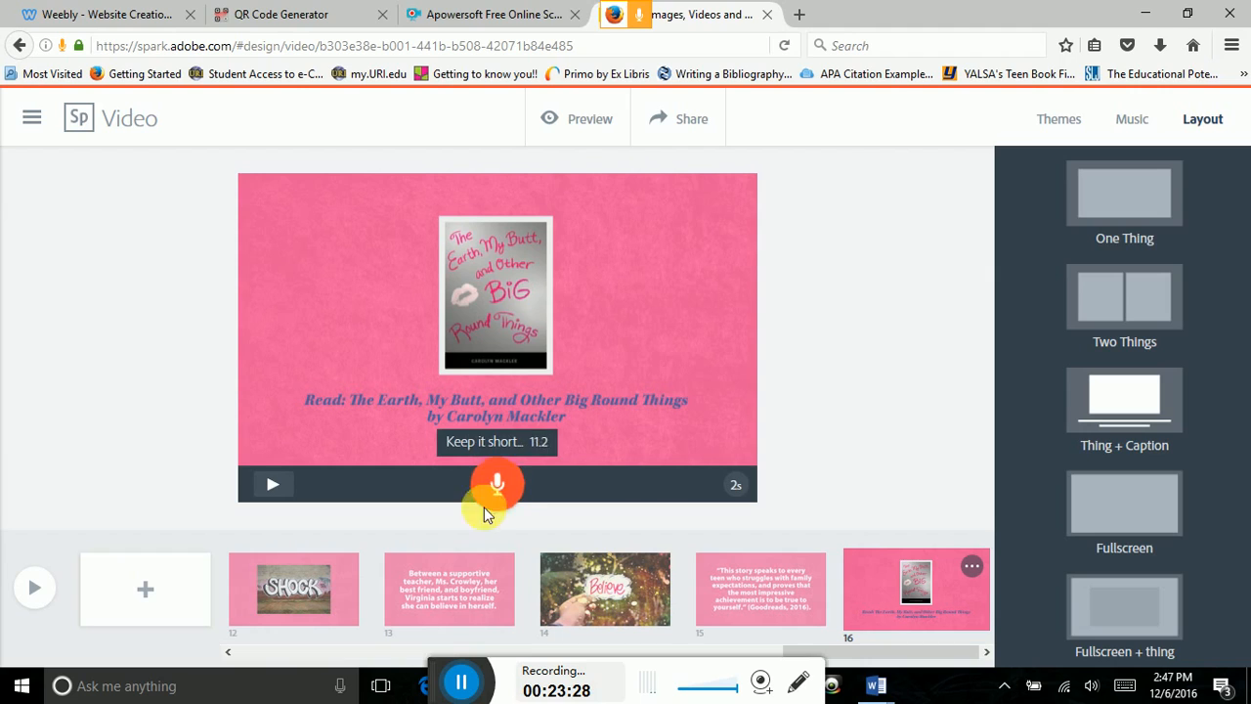
pyautogui.moveTo(486, 515); pyautogui.dragTo(471, 492)
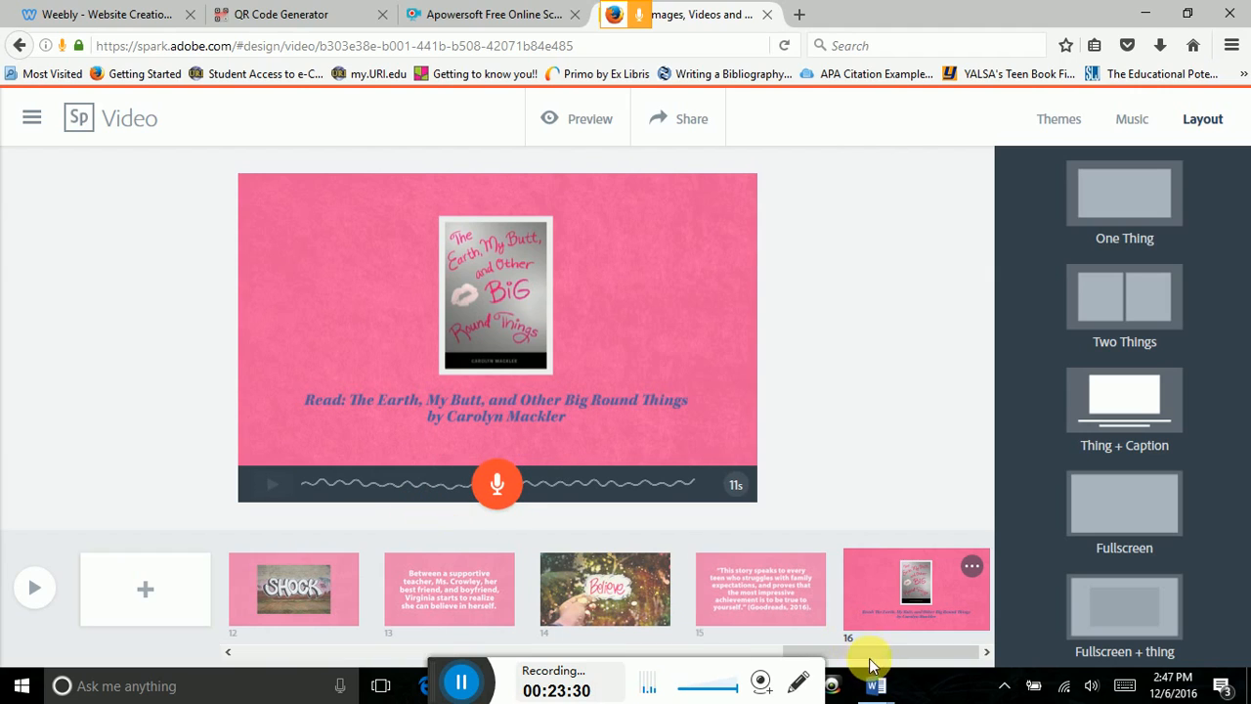
pyautogui.moveTo(869, 650); pyautogui.dragTo(258, 649)
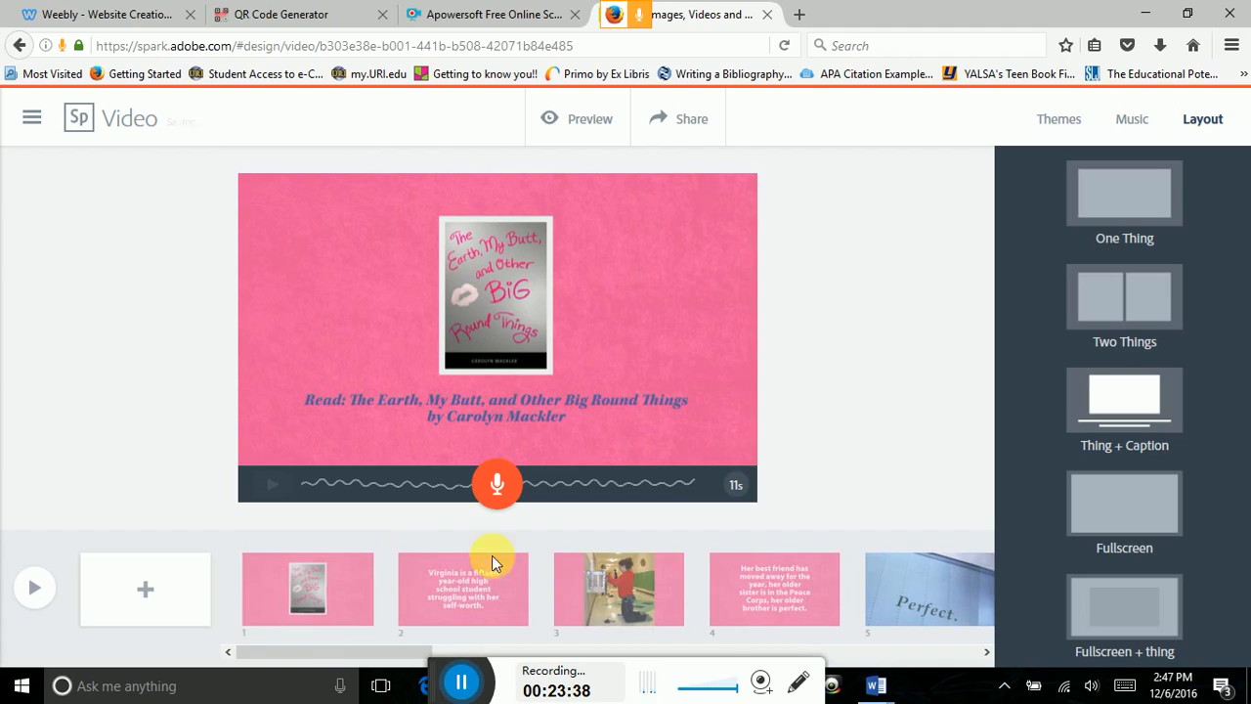
pyautogui.moveTo(375, 655); pyautogui.dragTo(330, 642)
pyautogui.click(351, 588)
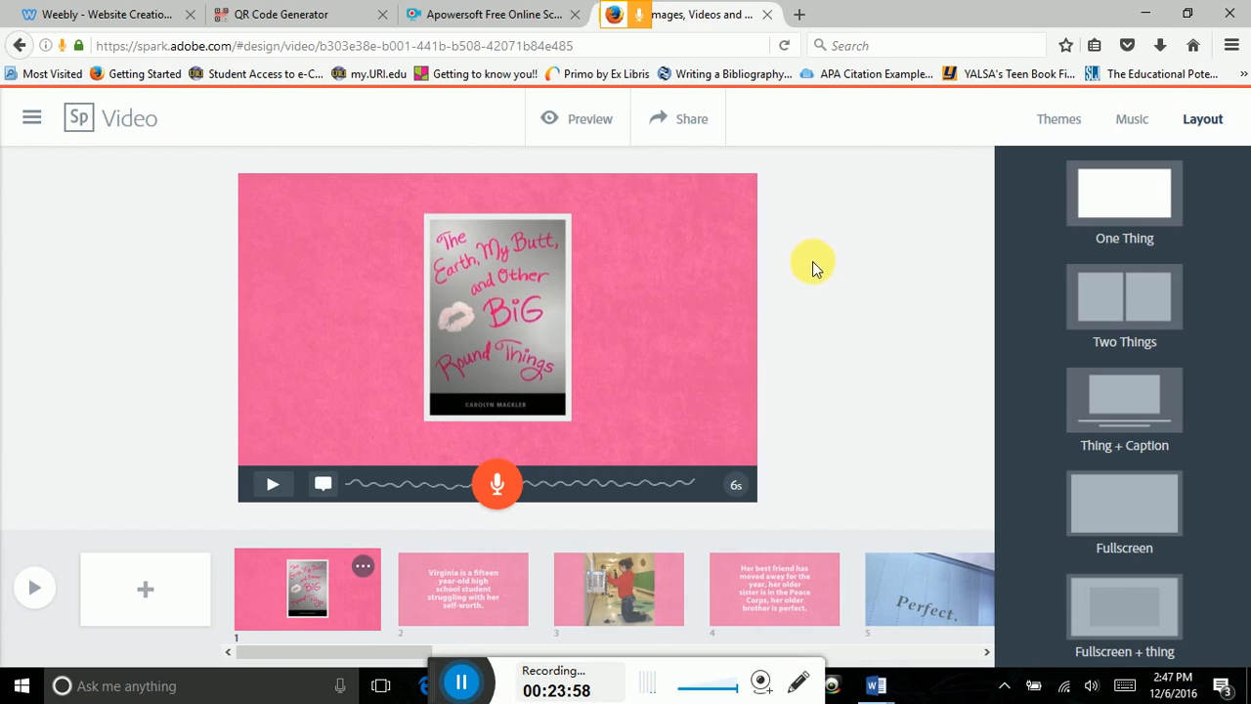
pyautogui.click(463, 688)
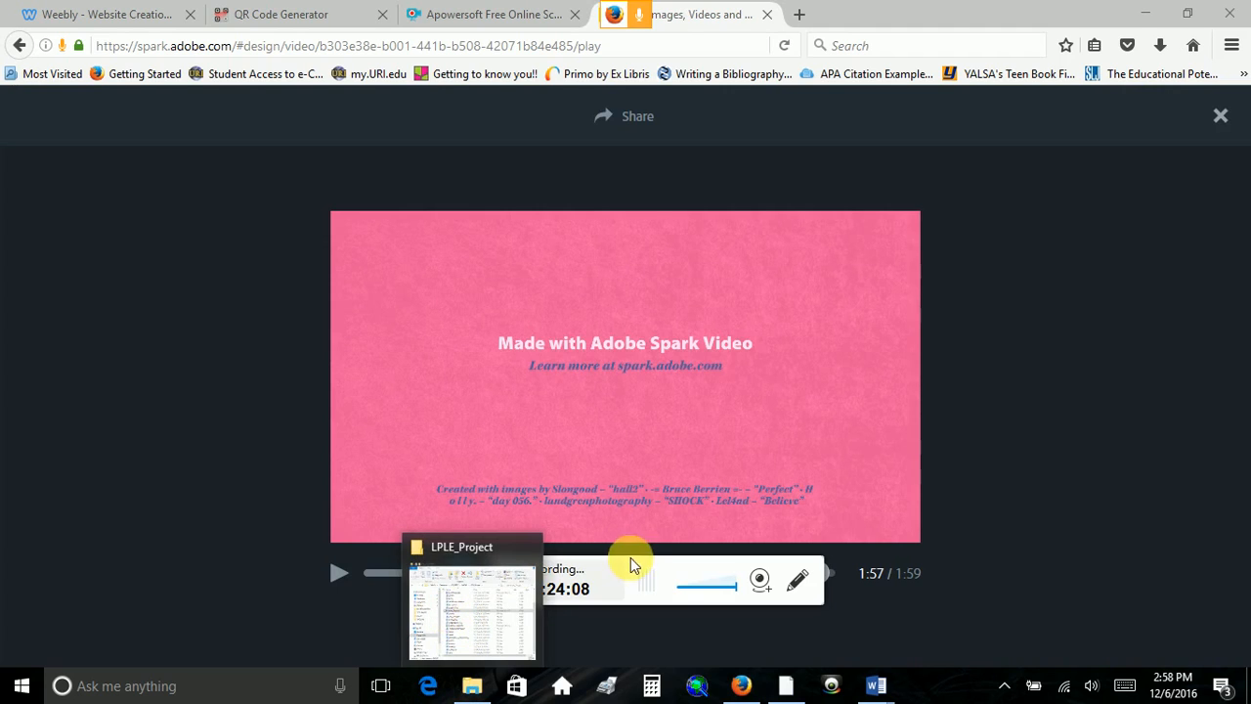
pyautogui.moveTo(444, 606); pyautogui.dragTo(449, 679)
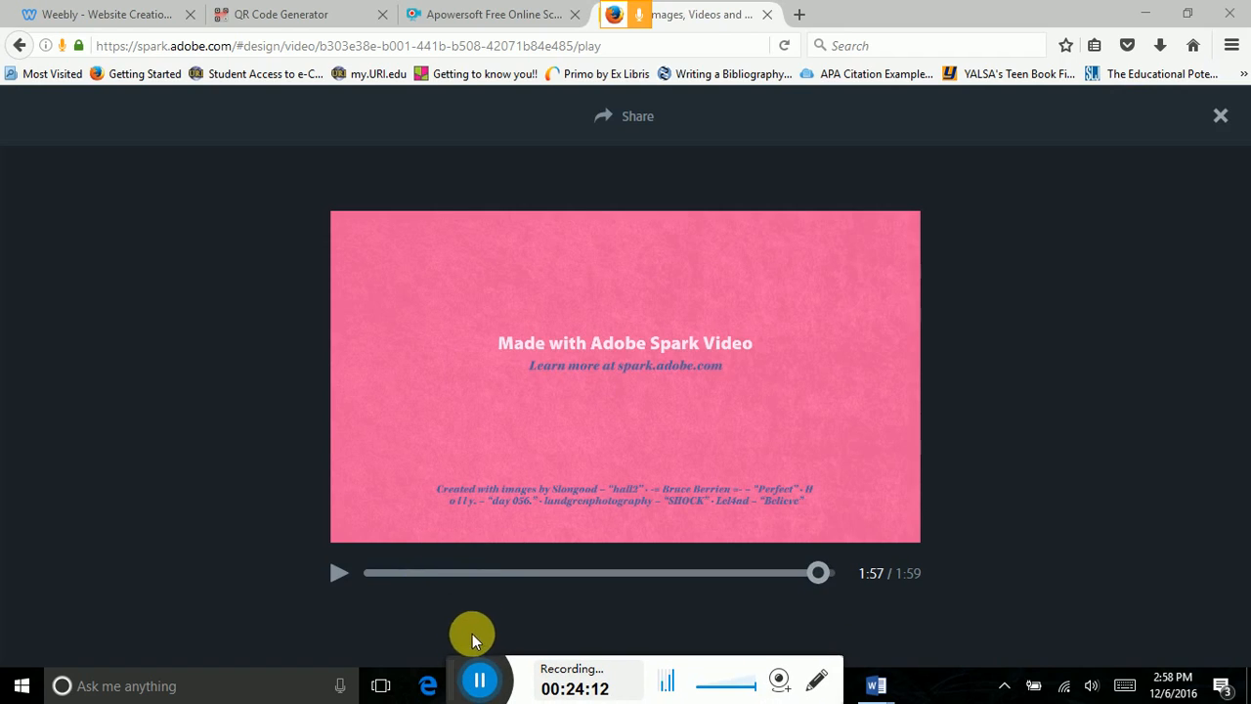